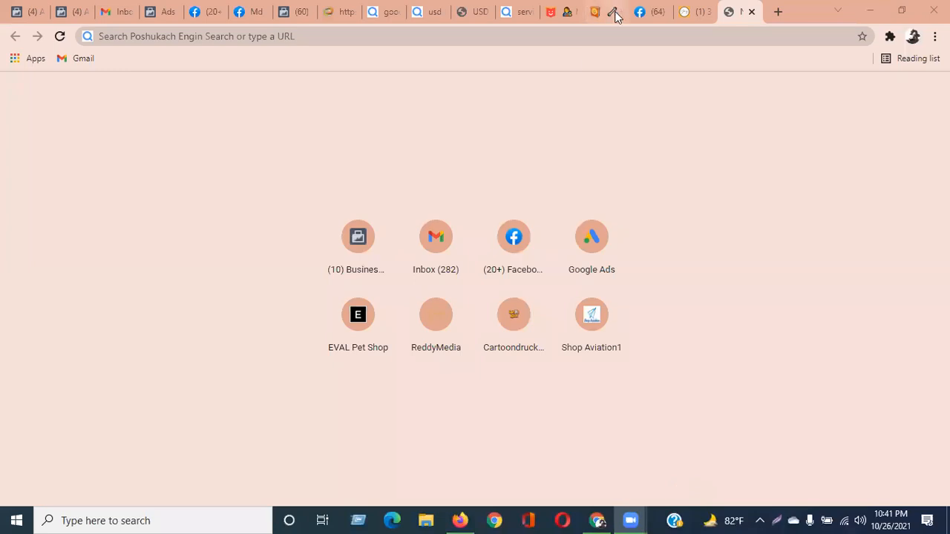
# Open Facebook Business Manager at business.facebook.com.
pyautogui.click(266, 36)
pyautogui.write('busine')
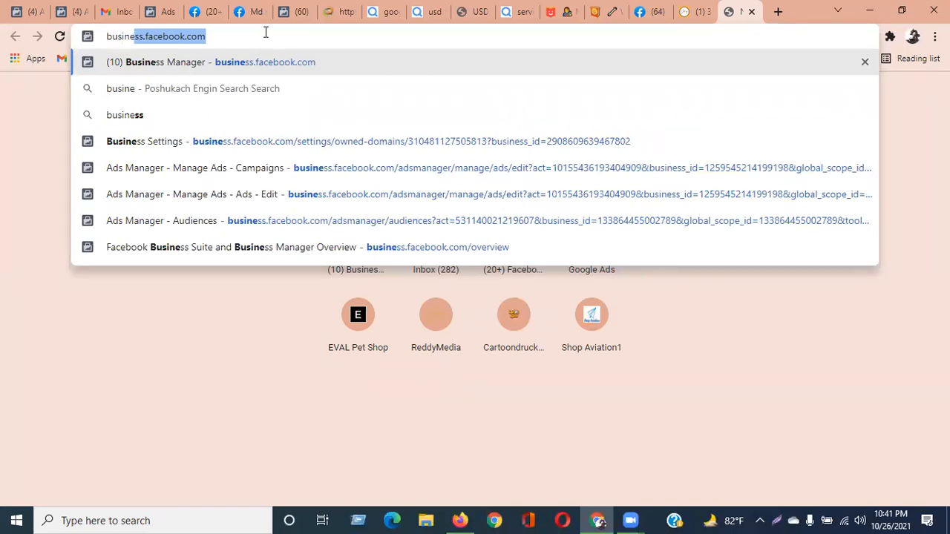
pyautogui.press('Return')
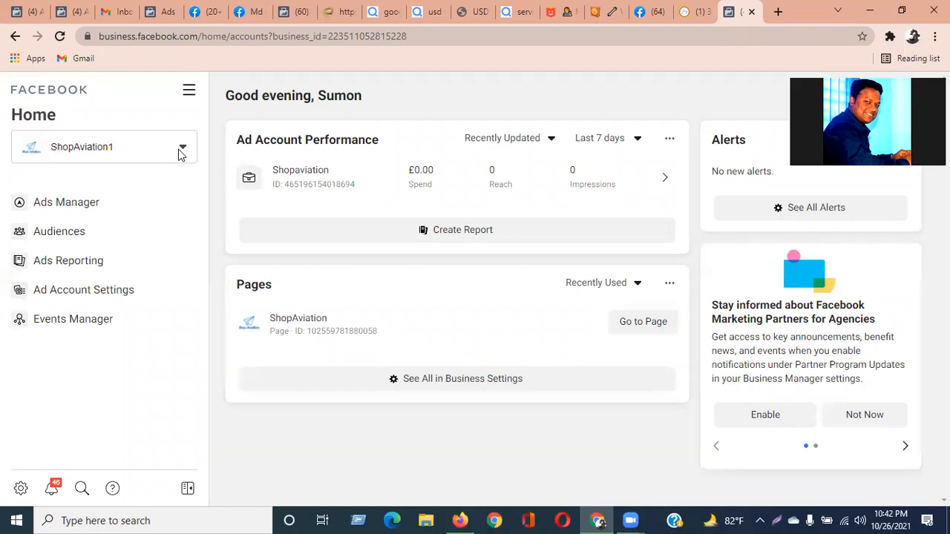
# Switch the active business from ShopAviation1 to the account listed just above Mirror booth company.
pyautogui.click(53, 152)
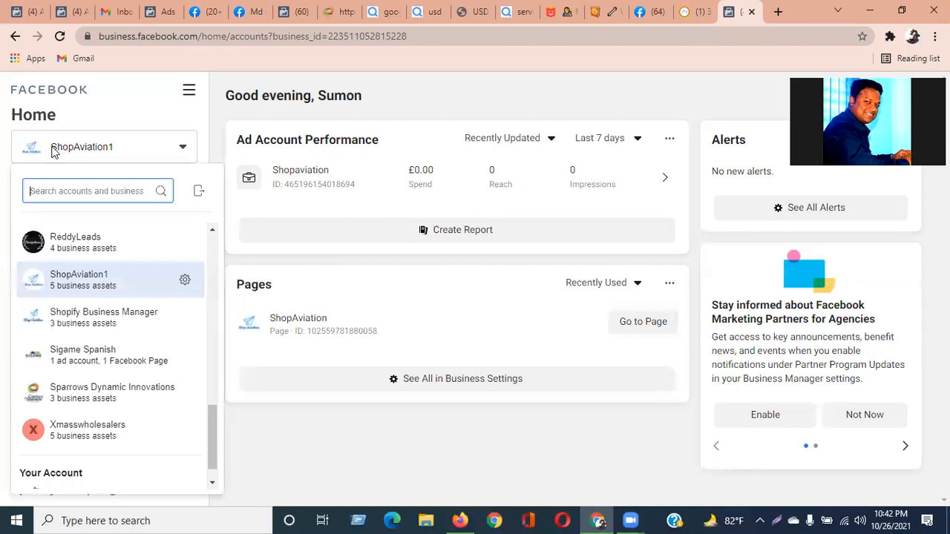
pyautogui.scroll(-1, 85, 252)
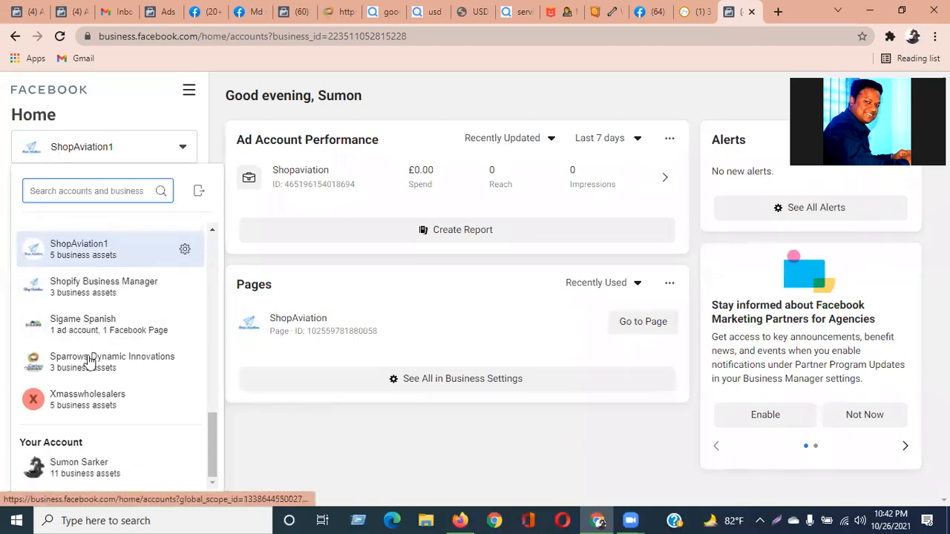
pyautogui.scroll(3, 88, 385)
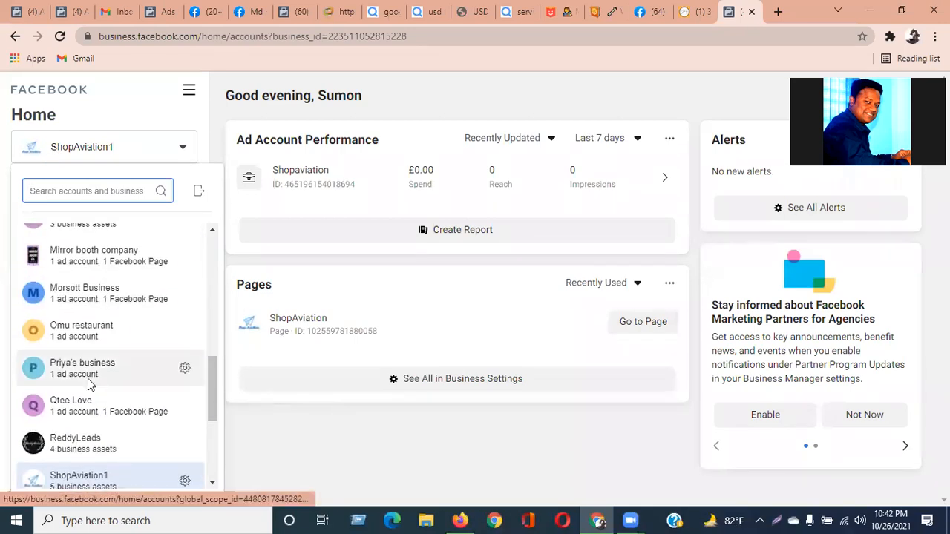
pyautogui.scroll(2, 87, 384)
pyautogui.scroll(3, 87, 384)
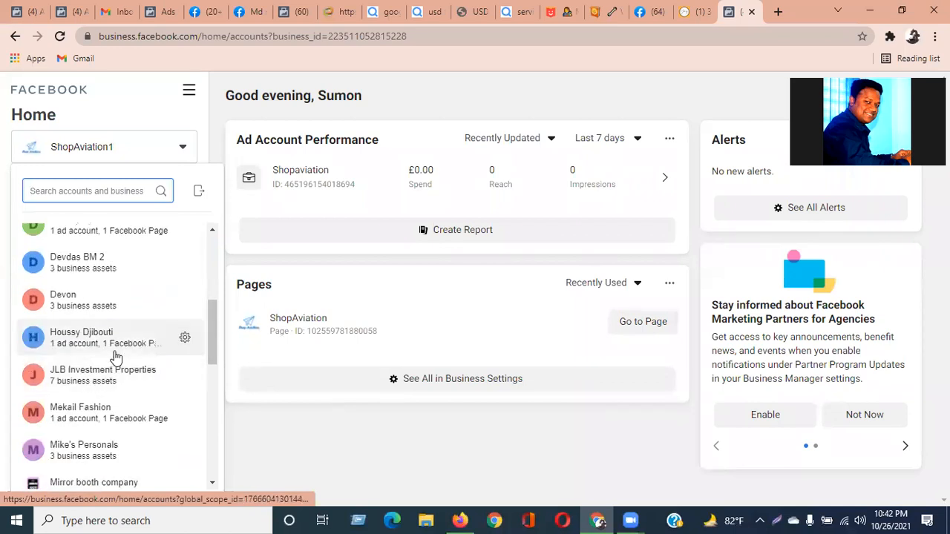
pyautogui.scroll(-3, 114, 356)
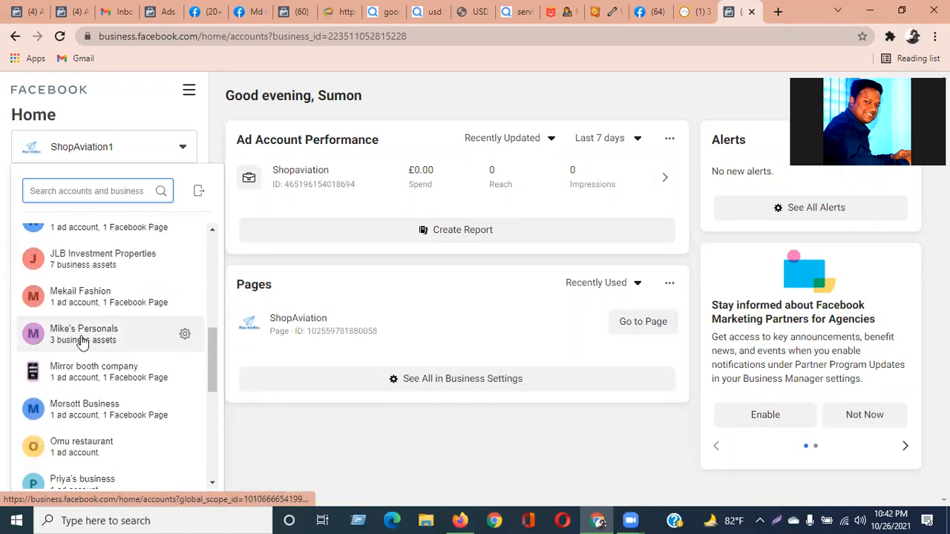
pyautogui.click(83, 341)
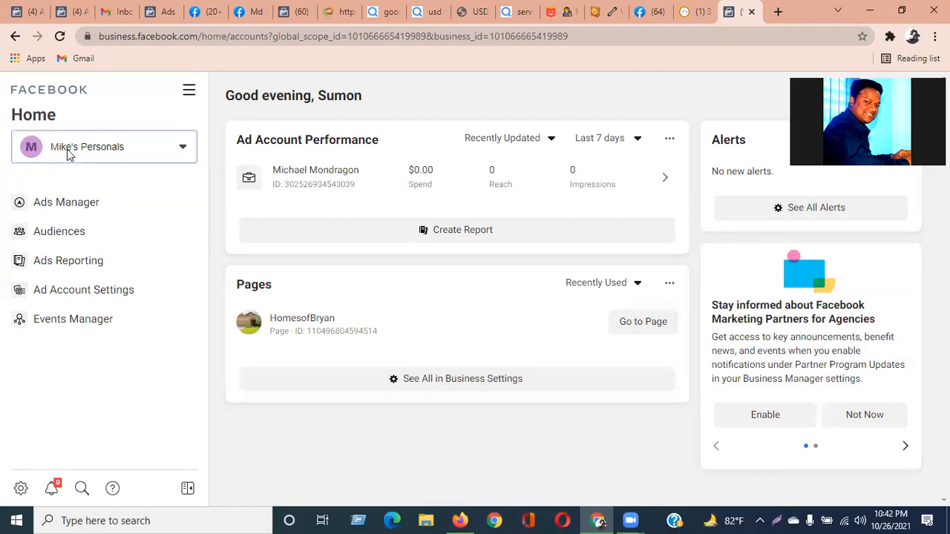
# Switch the active business to Mekail Fashion and open its ad account in Ads Manager.
pyautogui.click(68, 151)
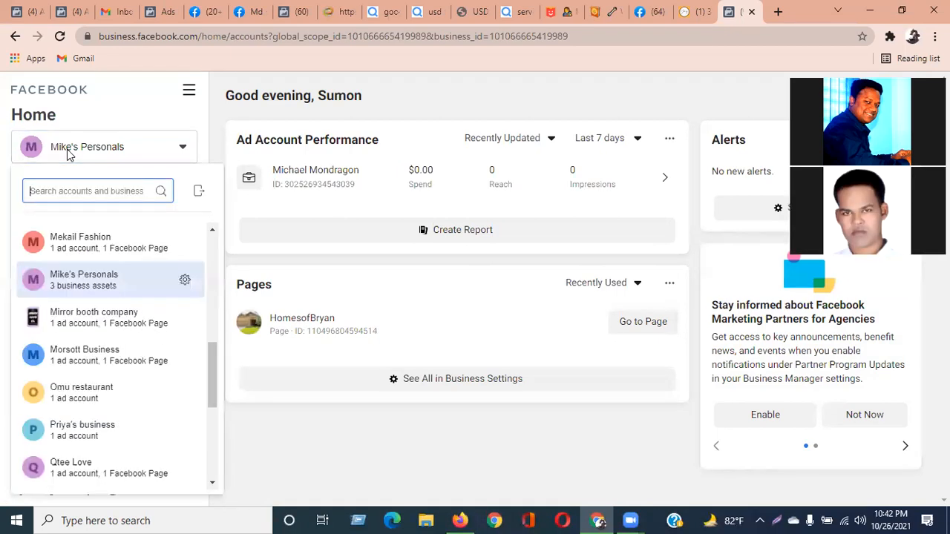
pyautogui.click(72, 251)
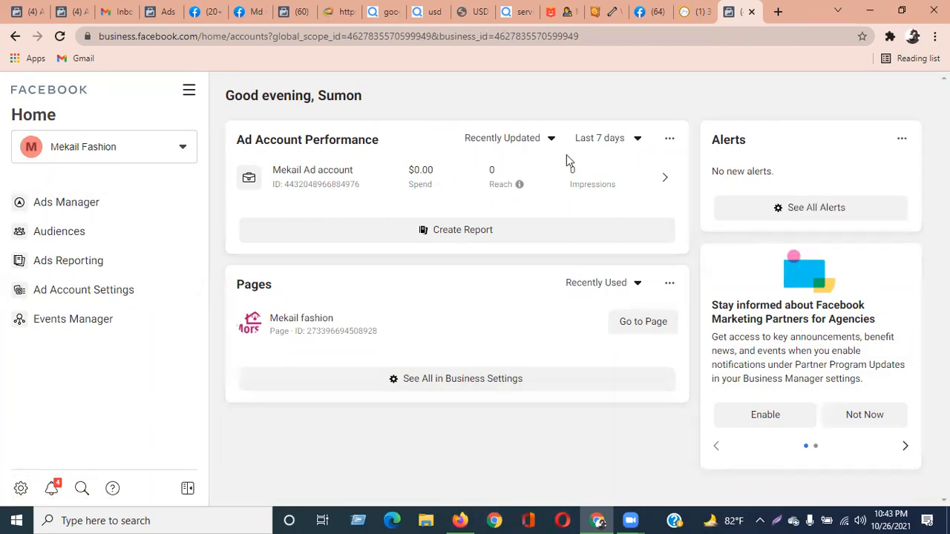
pyautogui.moveTo(237, 141); pyautogui.dragTo(366, 141)
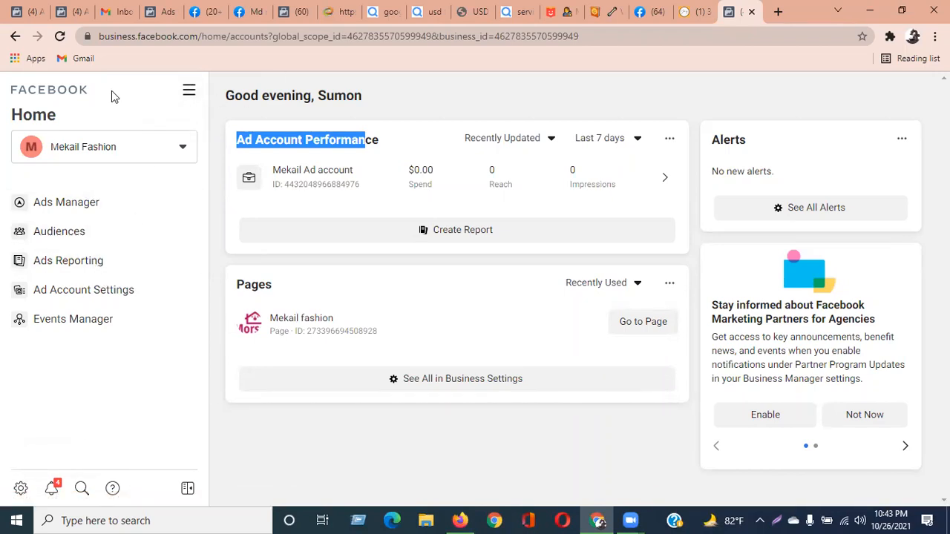
pyautogui.click(187, 95)
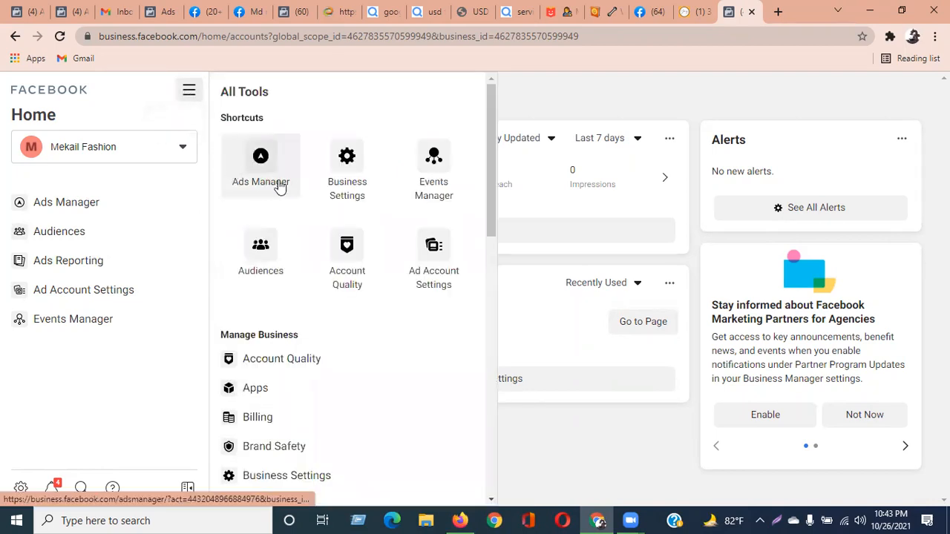
pyautogui.click(265, 158)
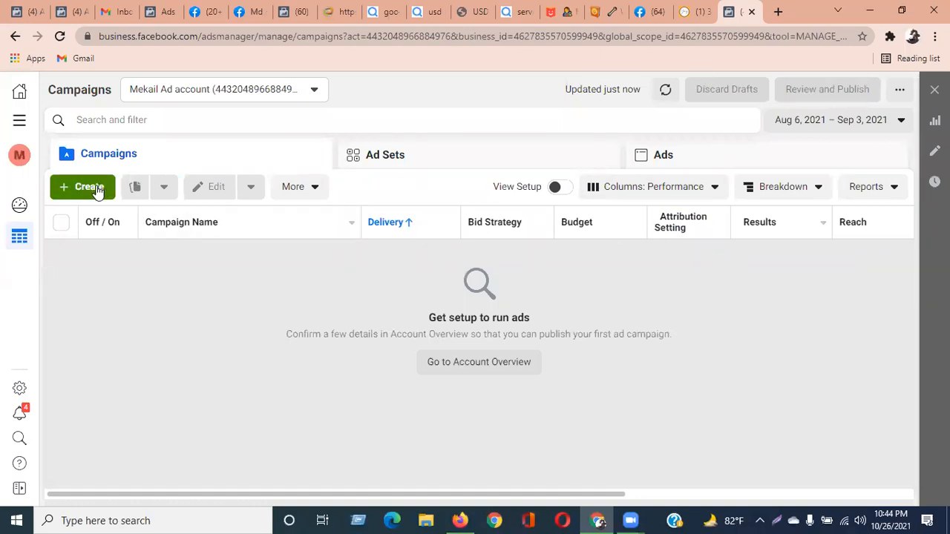
# Create a new campaign in the Mekail ad account with Traffic as the campaign objective.
pyautogui.click(96, 188)
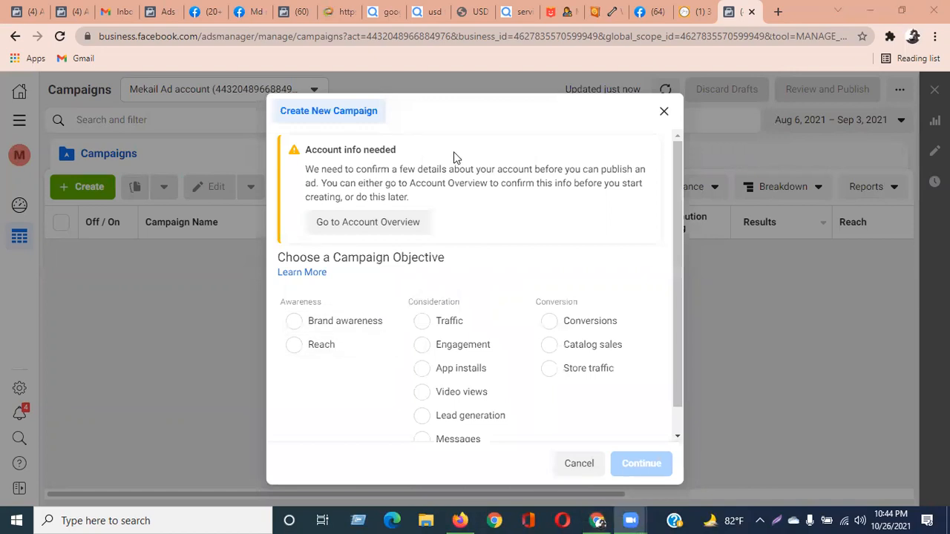
pyautogui.moveTo(412, 149); pyautogui.dragTo(303, 148)
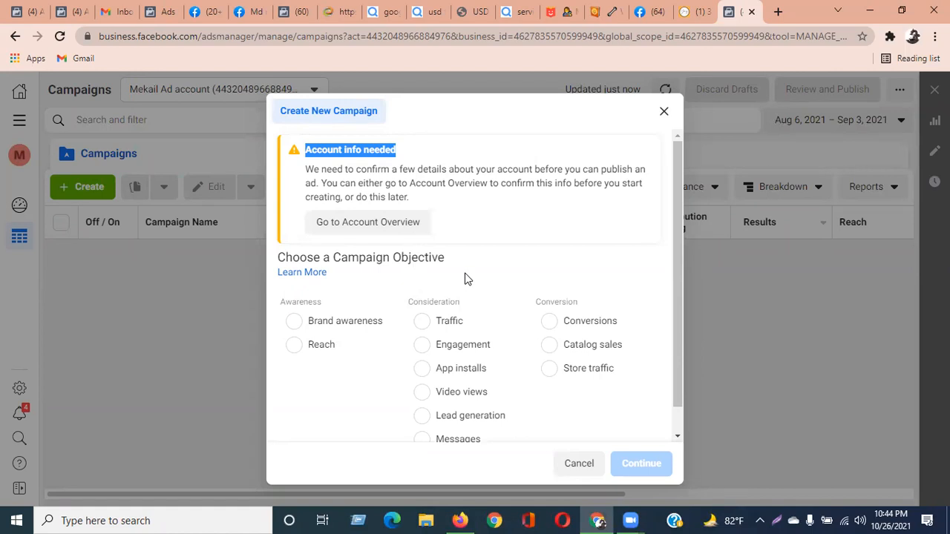
pyautogui.scroll(-1, 498, 240)
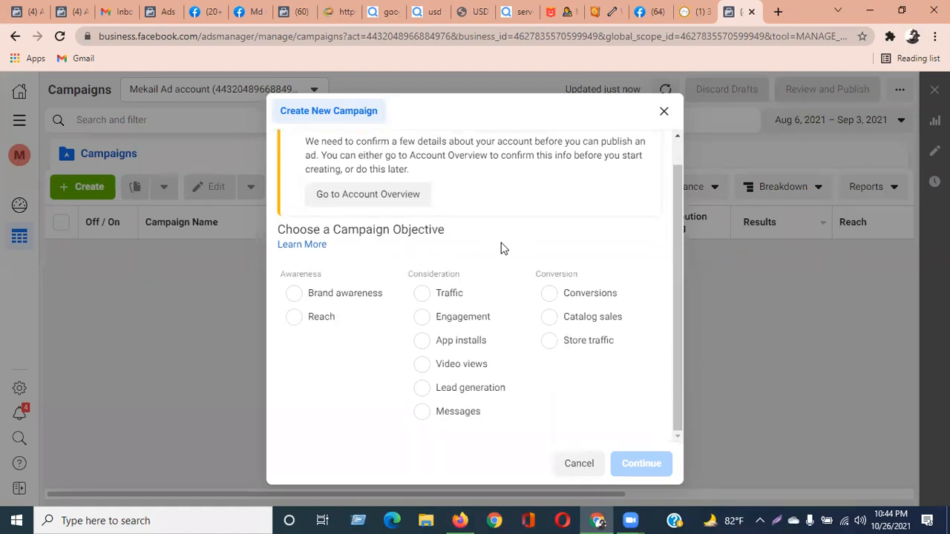
pyautogui.moveTo(512, 302)
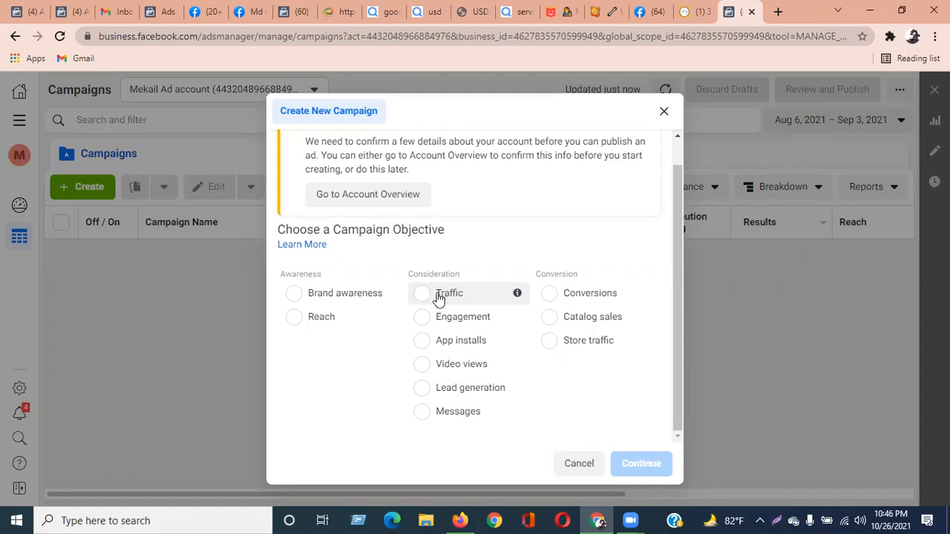
pyautogui.click(422, 295)
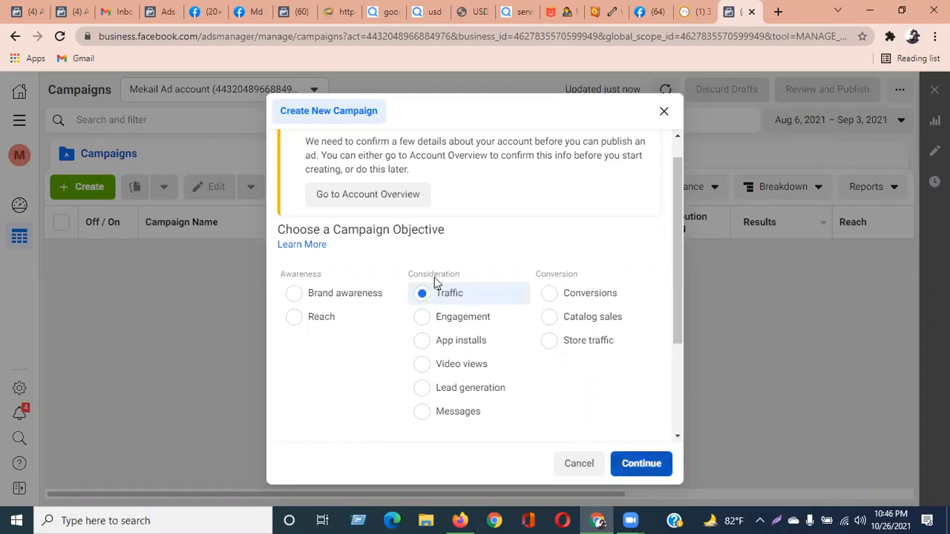
pyautogui.click(598, 443)
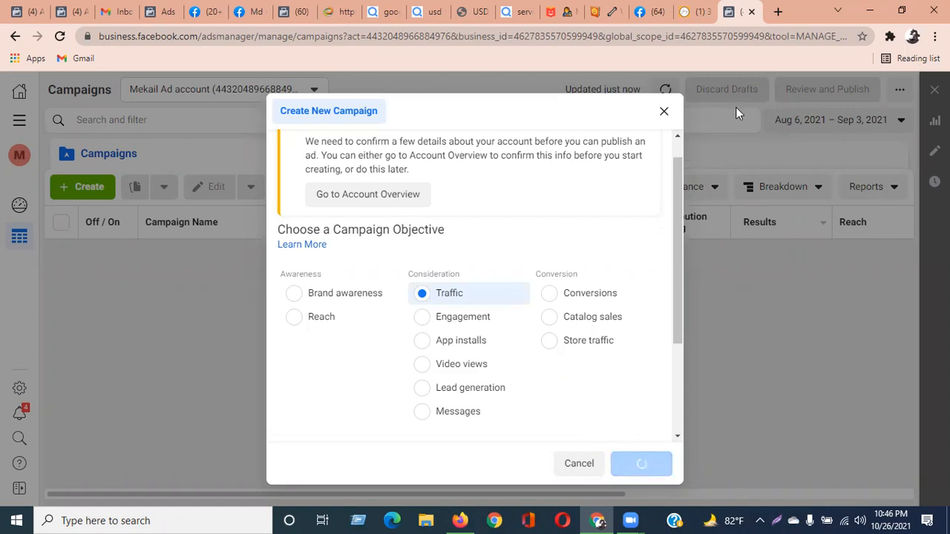
# Examine the 3 in 1 One Step Pro Hot Air Hair Dryer Brush product page on the Yay retail shop site.
pyautogui.click(694, 12)
pyautogui.click(274, 37)
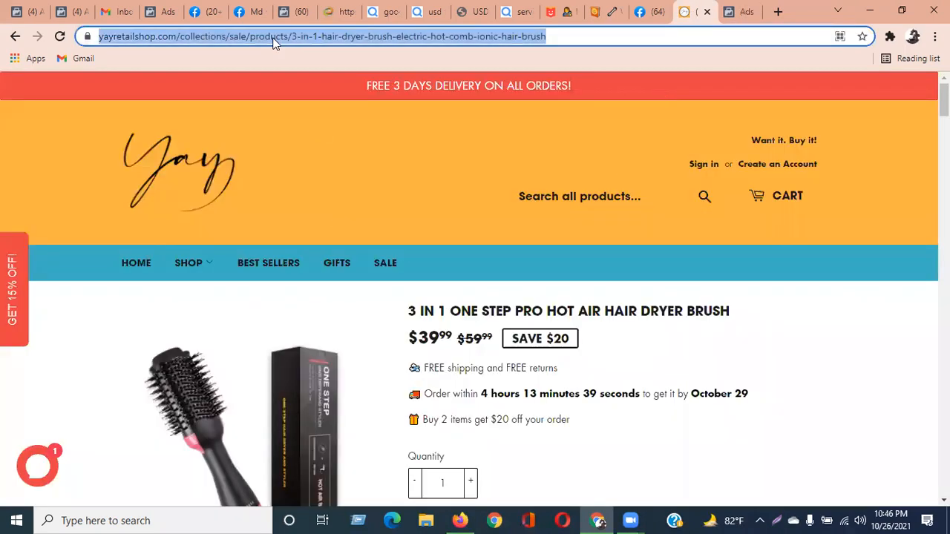
pyautogui.scroll(-3, 458, 208)
pyautogui.scroll(3, 460, 218)
pyautogui.scroll(-2, 500, 301)
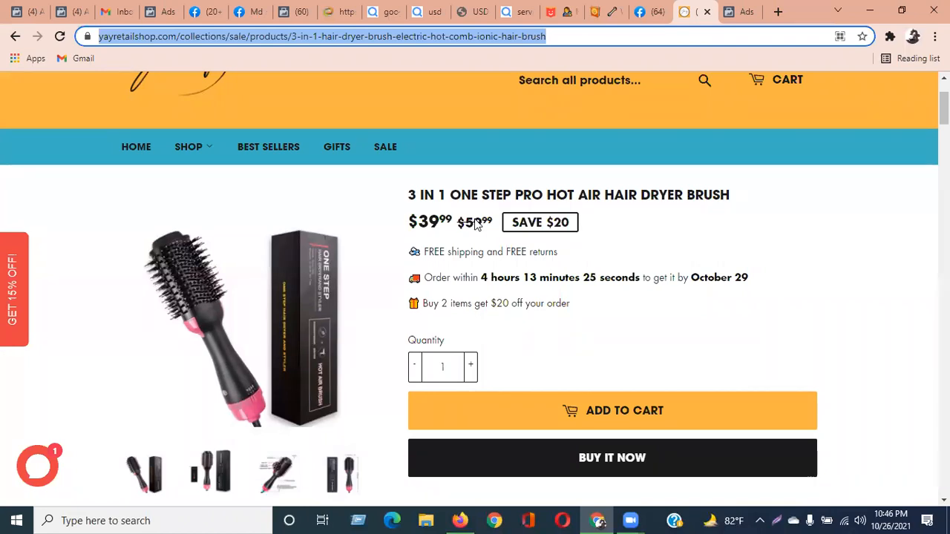
pyautogui.click(405, 191)
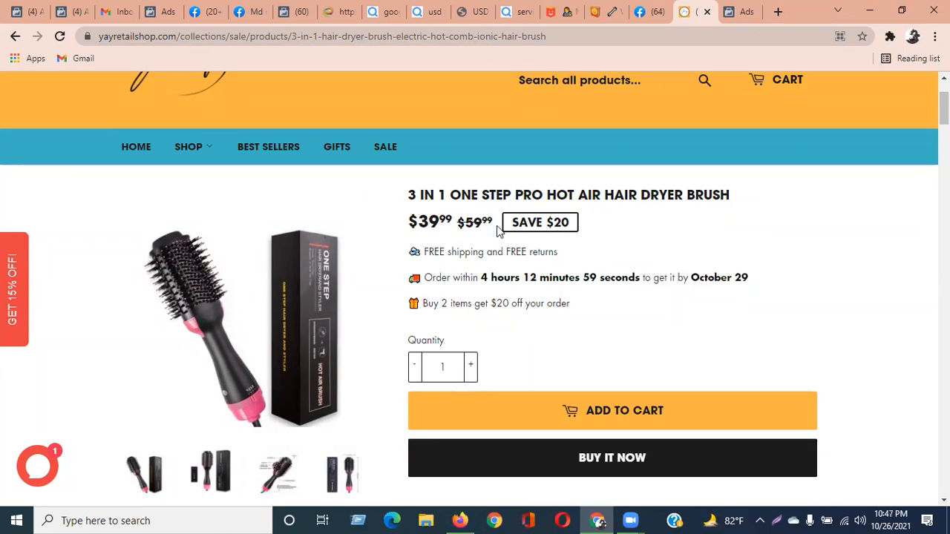
# Return to Ads Manager, close the campaign editor and delete the draft New Campaign.
pyautogui.click(731, 12)
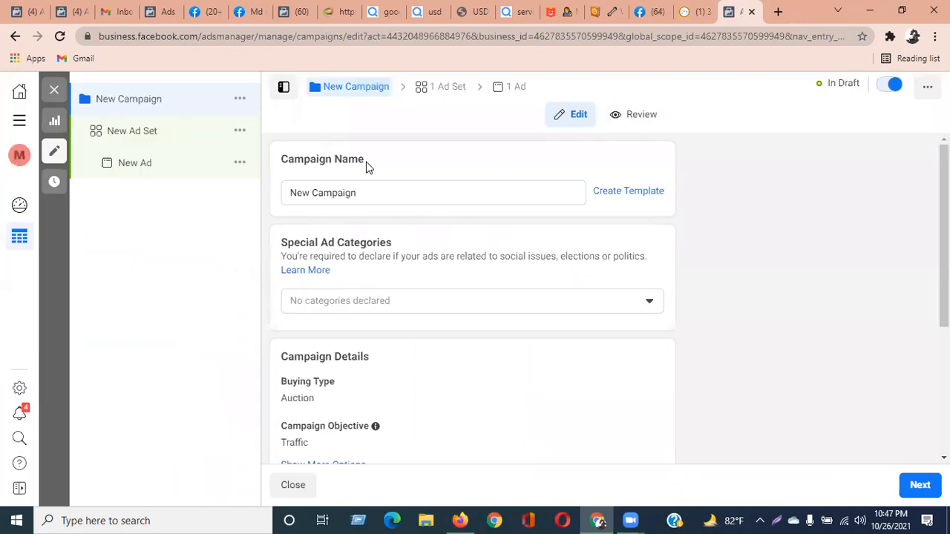
pyautogui.click(62, 92)
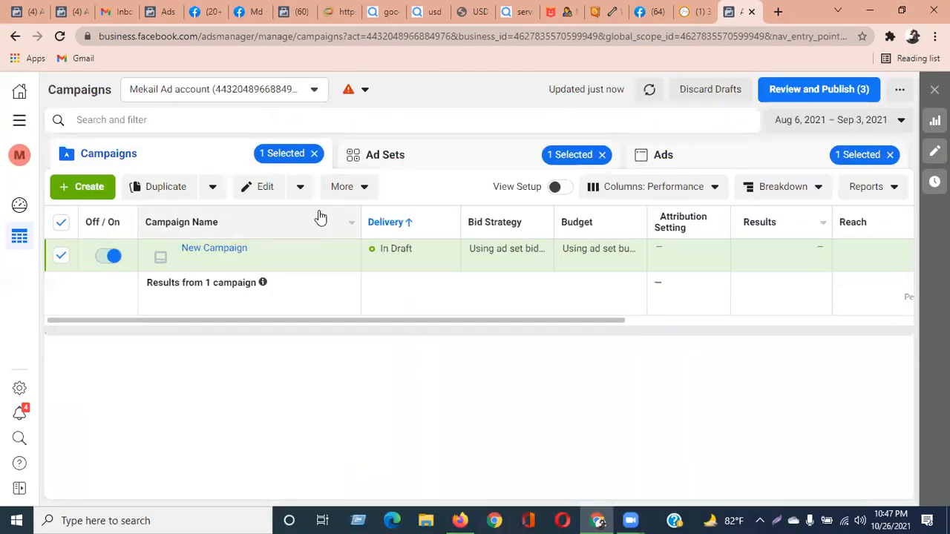
pyautogui.click(369, 190)
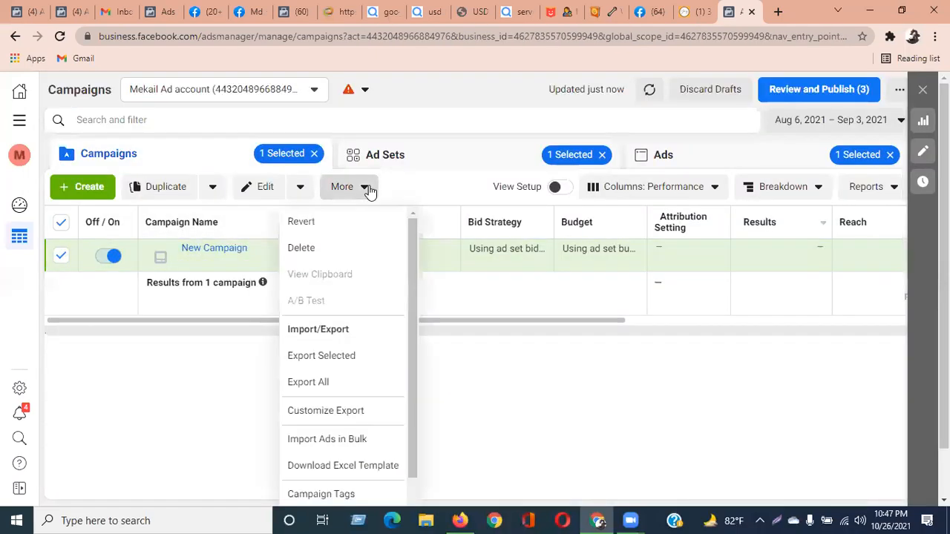
pyautogui.click(291, 247)
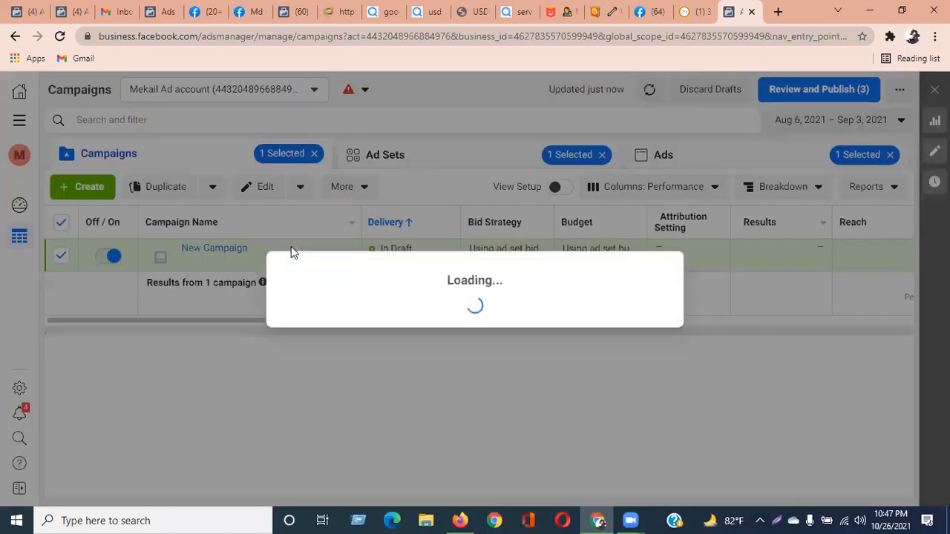
pyautogui.click(586, 321)
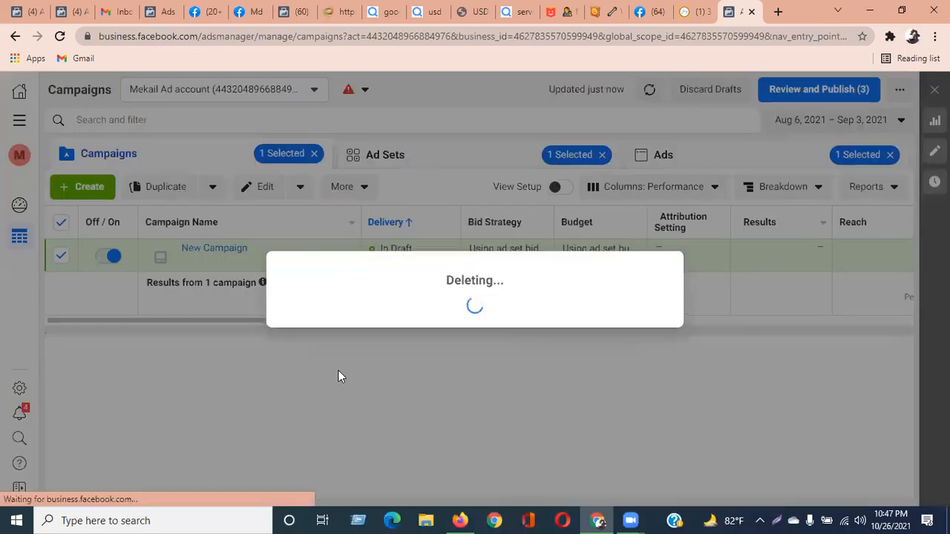
# Start a fresh campaign with the Traffic objective and continue to its campaign settings.
pyautogui.click(73, 191)
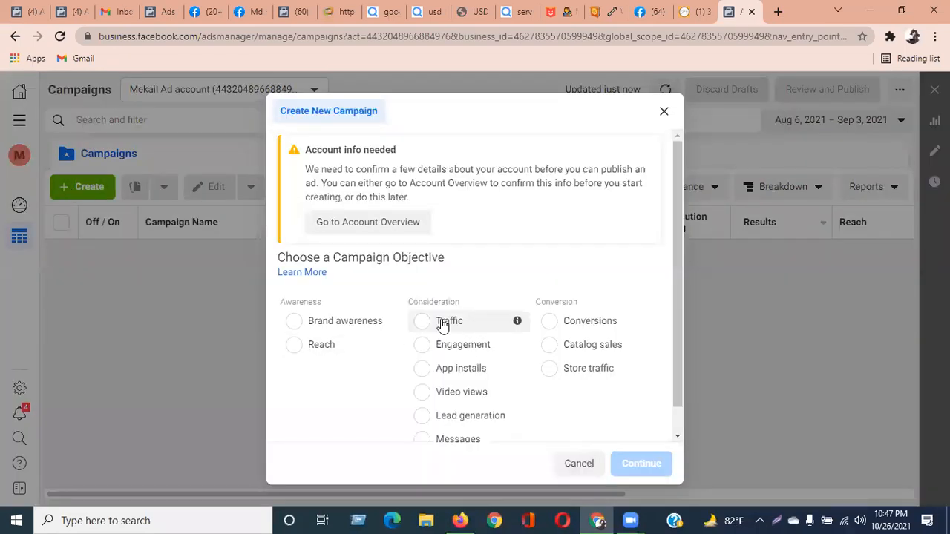
pyautogui.click(422, 325)
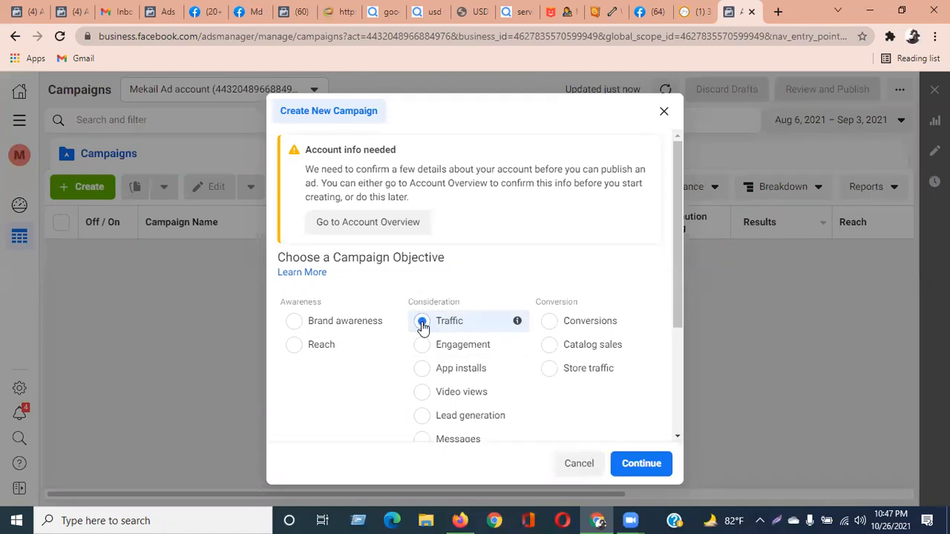
pyautogui.click(611, 452)
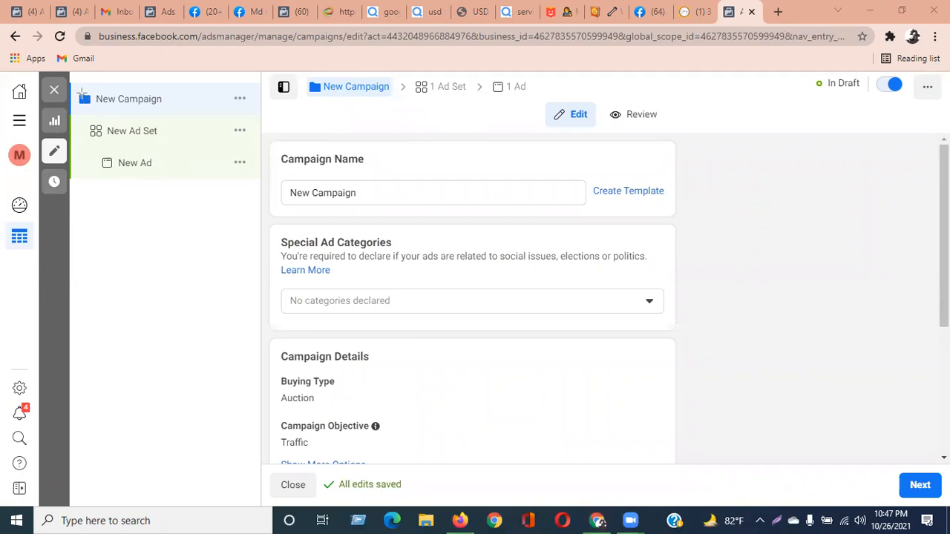
pyautogui.moveTo(74, 84); pyautogui.dragTo(271, 112)
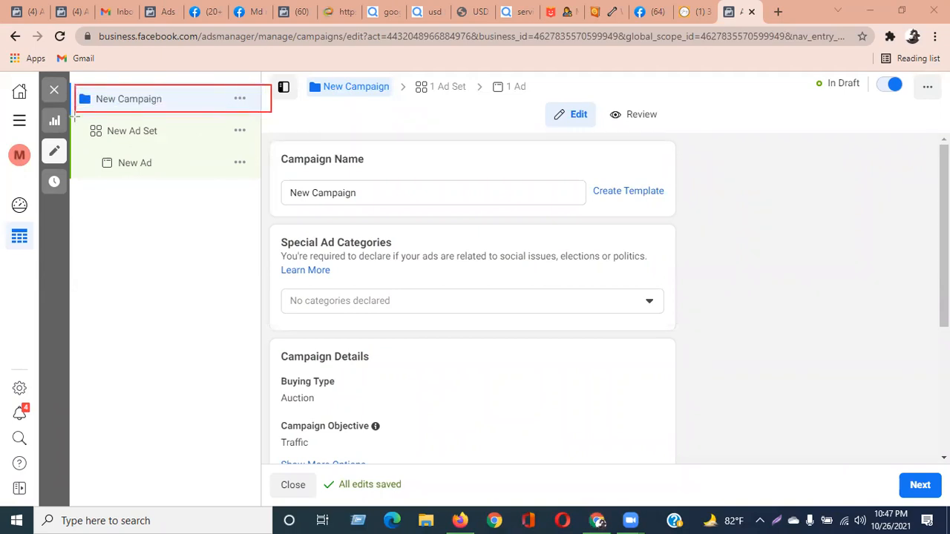
pyautogui.moveTo(73, 118); pyautogui.dragTo(250, 143)
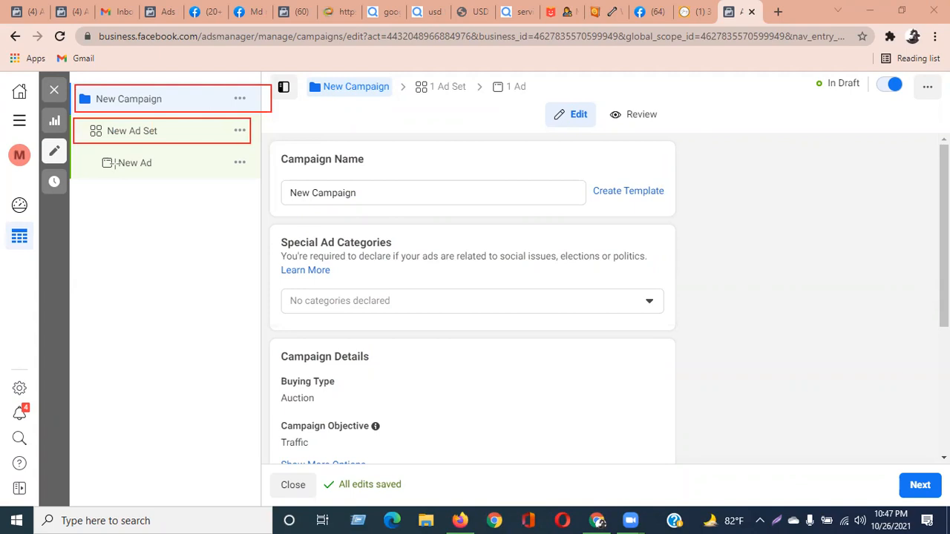
pyautogui.moveTo(71, 149); pyautogui.dragTo(265, 171)
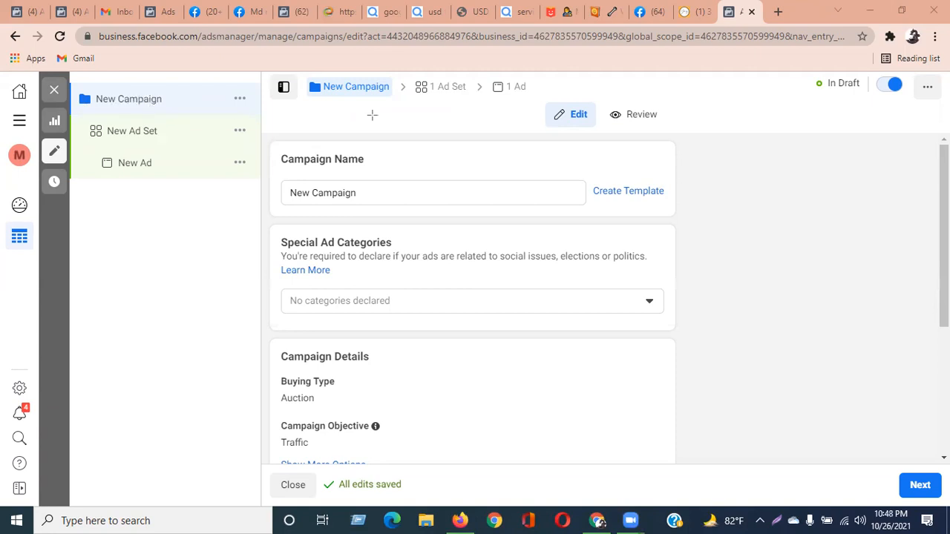
pyautogui.moveTo(269, 72); pyautogui.dragTo(401, 107)
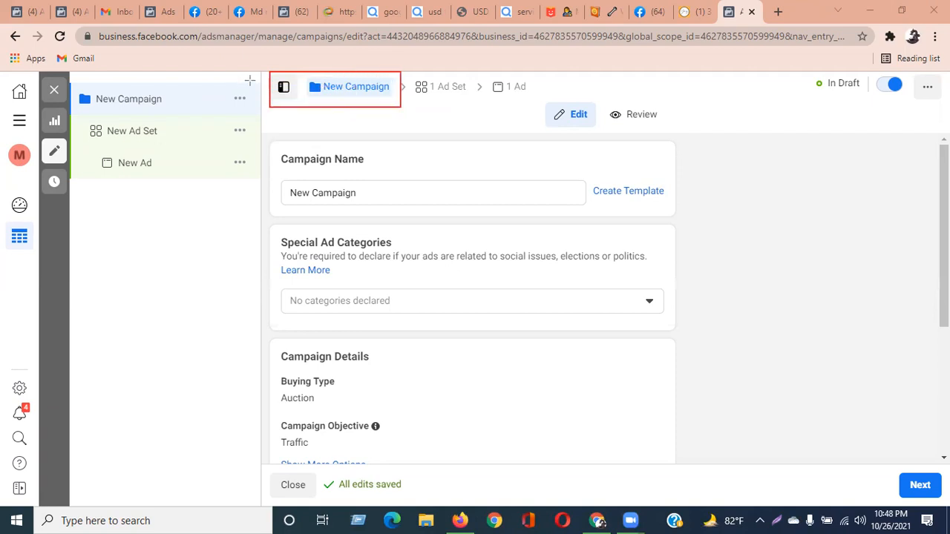
pyautogui.moveTo(275, 75); pyautogui.dragTo(293, 95)
pyautogui.moveTo(414, 71); pyautogui.dragTo(470, 109)
pyautogui.moveTo(488, 59); pyautogui.dragTo(532, 107)
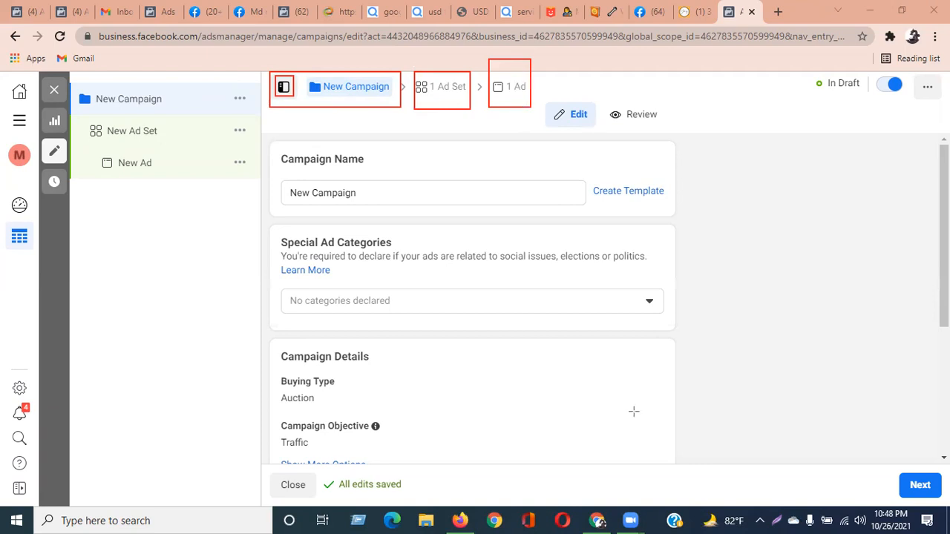
# Check the product page for the advertised item, return to the campaign editor and rename the campaign Hair Dryer Campaign.
pyautogui.press('Escape')
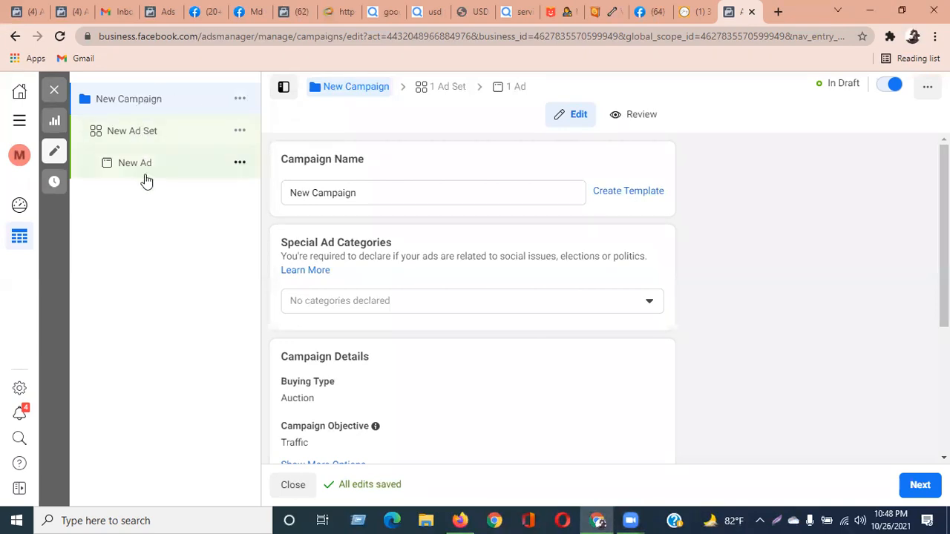
pyautogui.moveTo(390, 159); pyautogui.dragTo(282, 160)
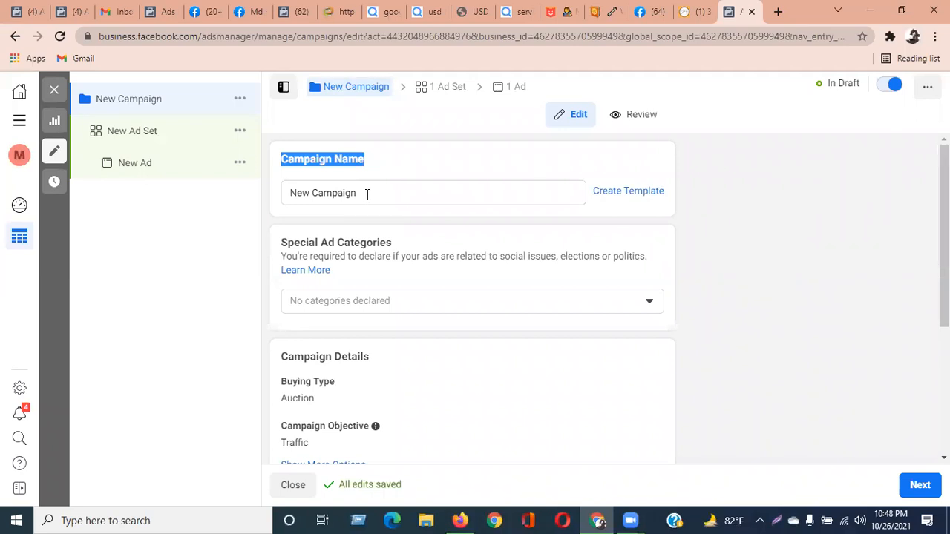
pyautogui.click(690, 11)
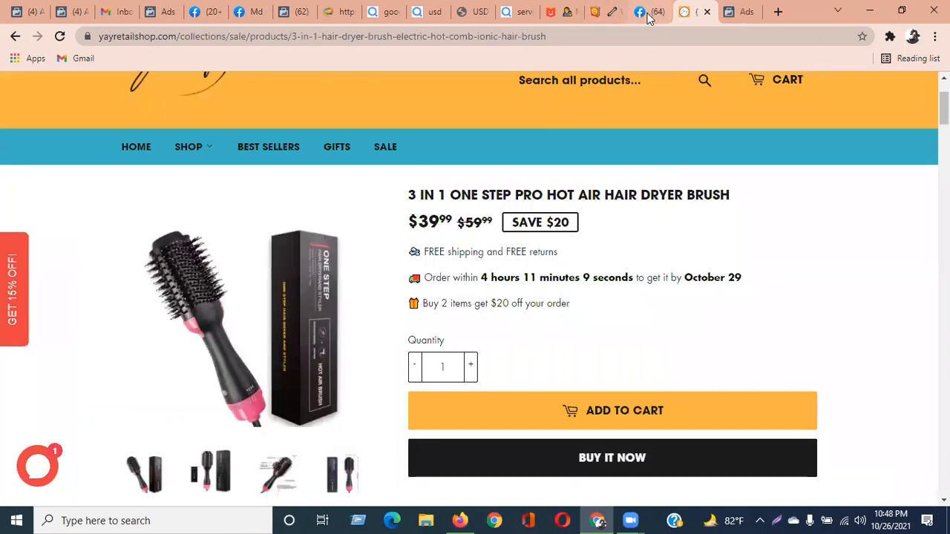
pyautogui.click(741, 11)
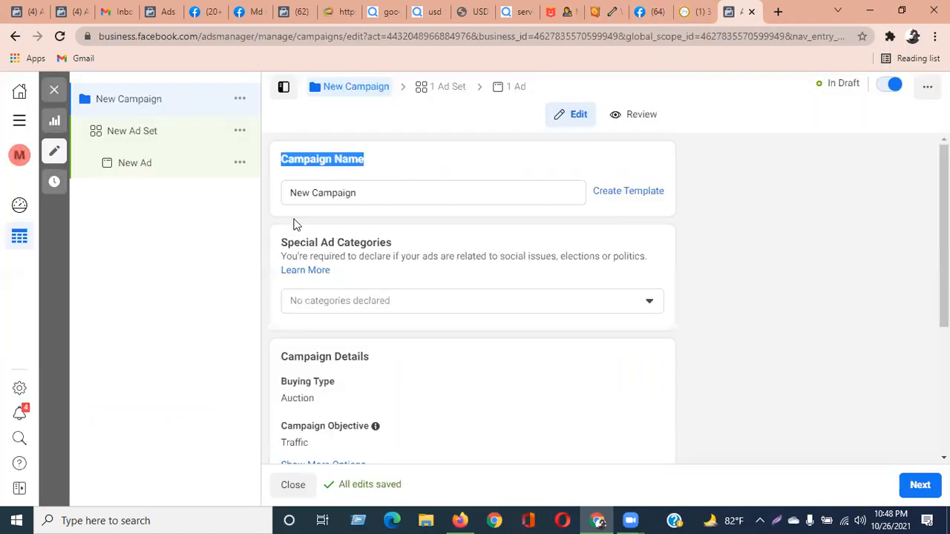
pyautogui.doubleClick(307, 193)
pyautogui.write('Hair Drayer')
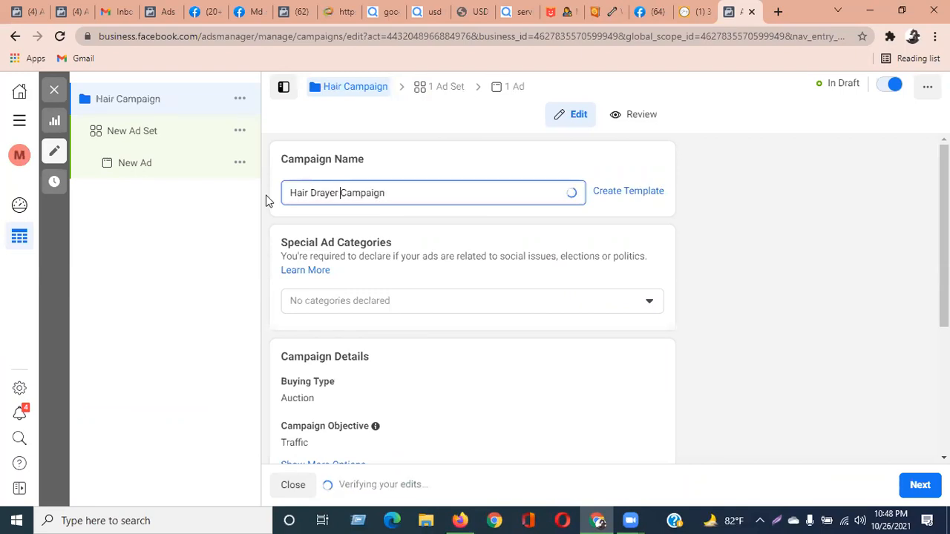
pyautogui.rightClick(328, 196)
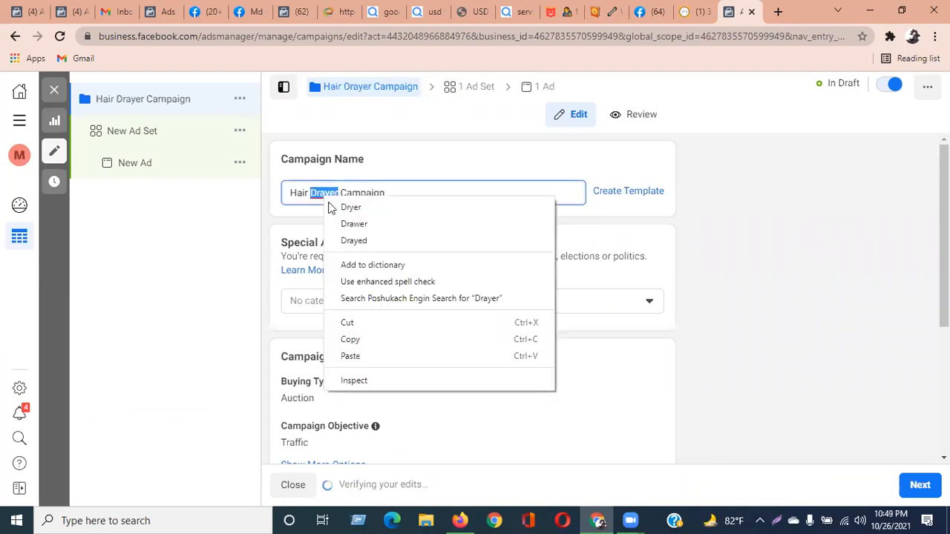
pyautogui.click(346, 207)
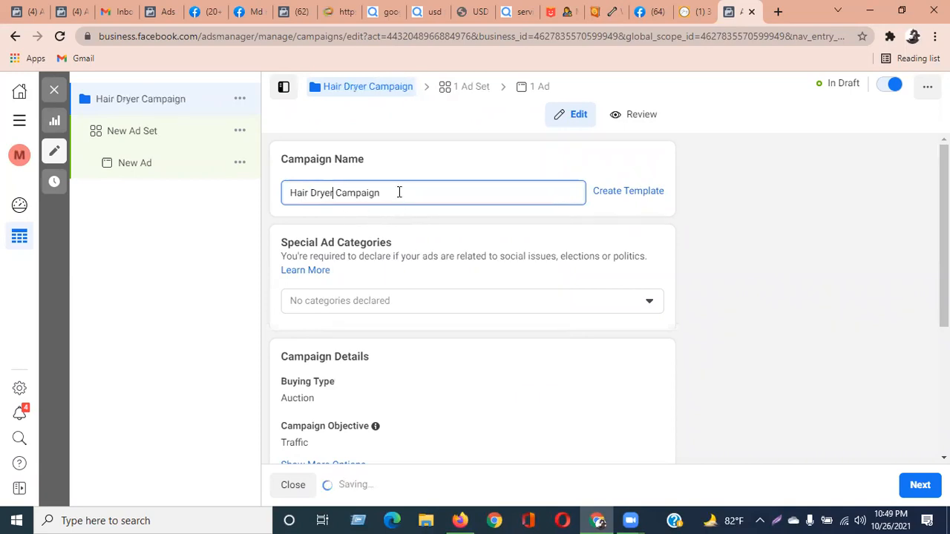
pyautogui.moveTo(383, 192); pyautogui.dragTo(285, 192)
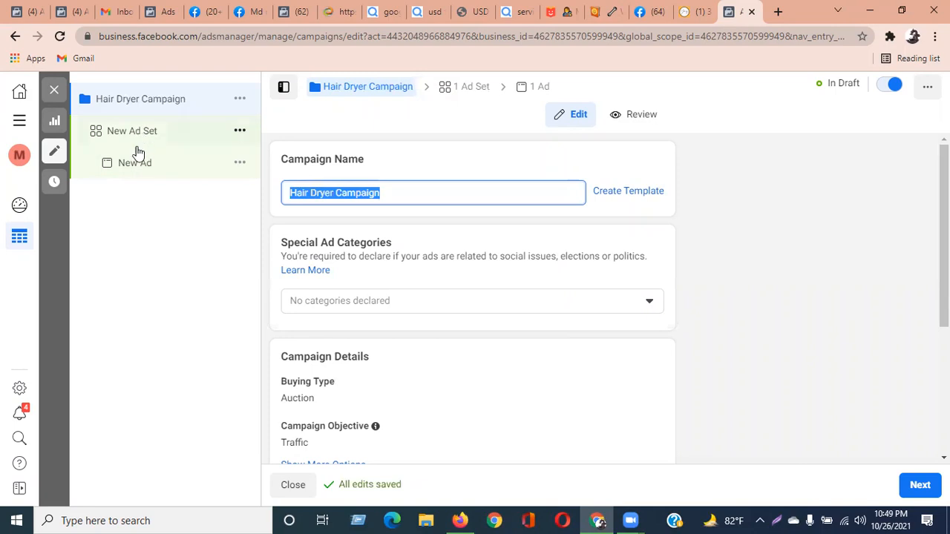
pyautogui.click(438, 160)
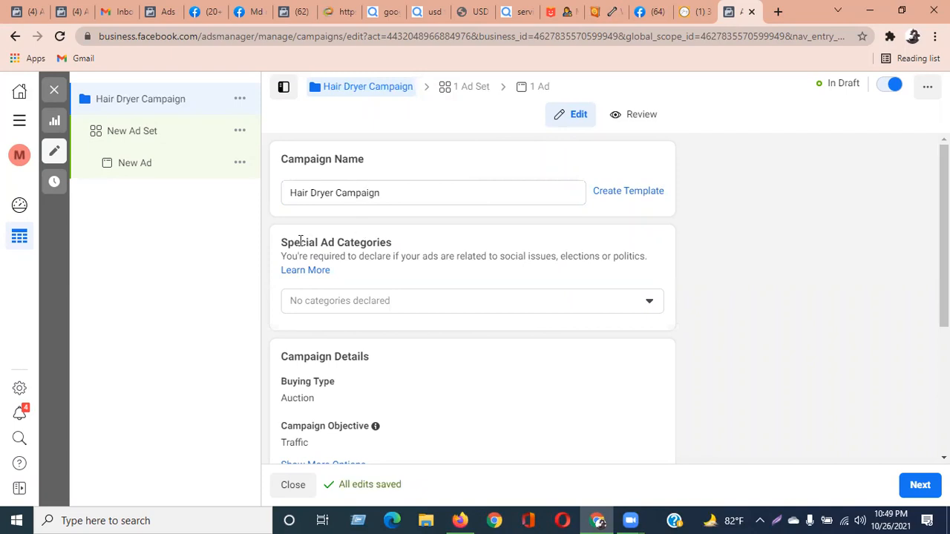
# Examine the options available under Special Ad Categories, leaving no category declared.
pyautogui.moveTo(282, 242); pyautogui.dragTo(386, 243)
pyautogui.click(487, 219)
pyautogui.click(356, 301)
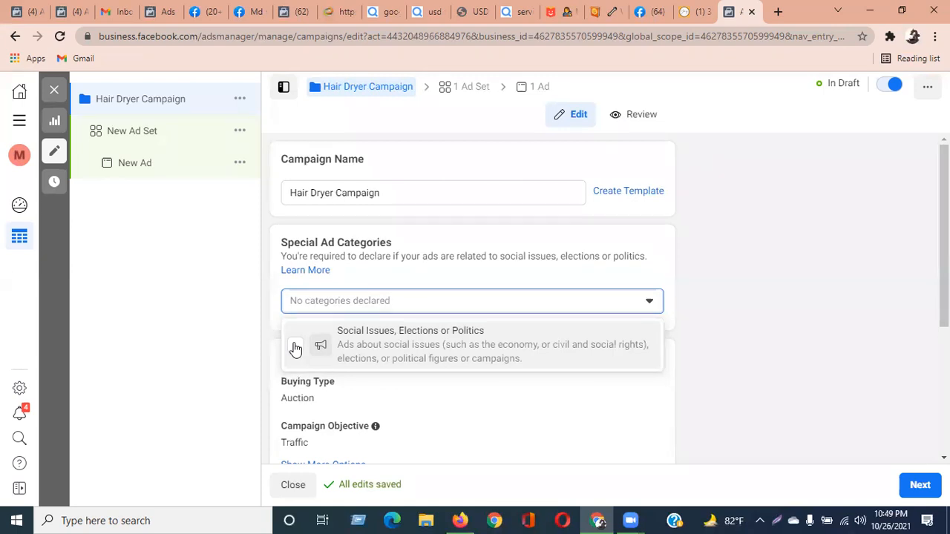
pyautogui.click(732, 257)
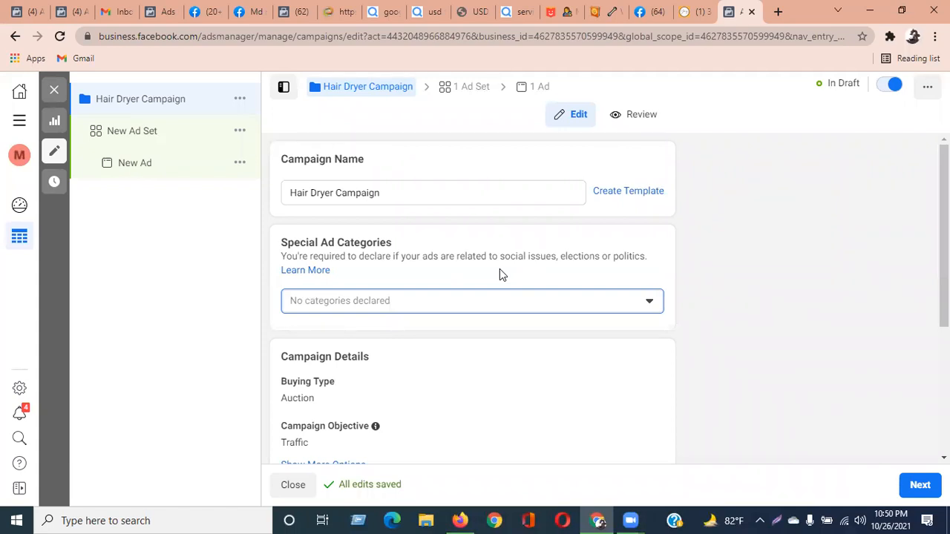
pyautogui.click(481, 304)
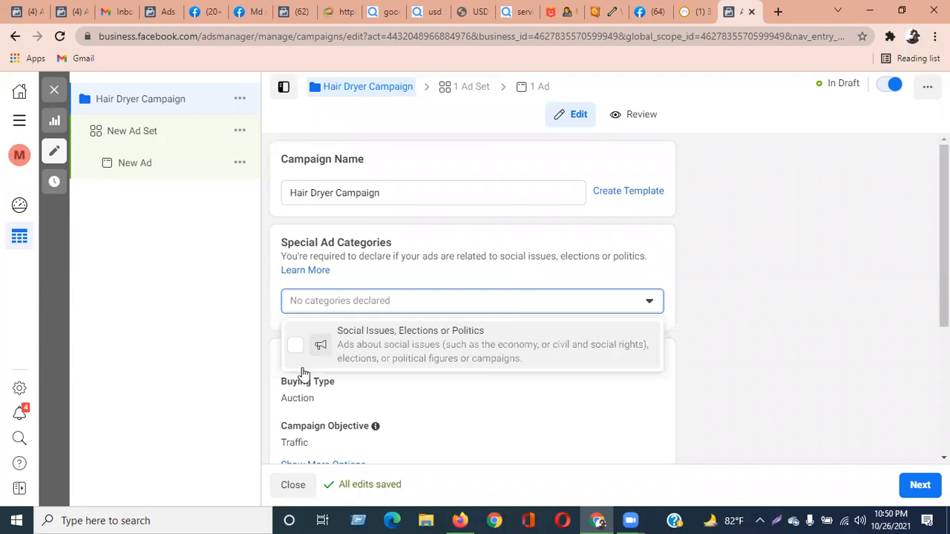
pyautogui.click(727, 233)
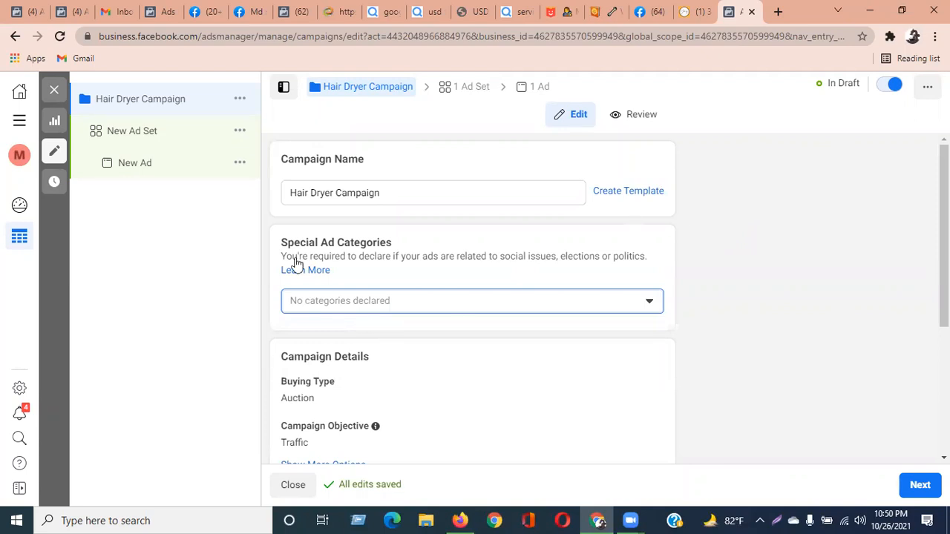
# Open the campaign's Buying Type for editing and examine its available options, keeping Auction.
pyautogui.scroll(-2, 291, 354)
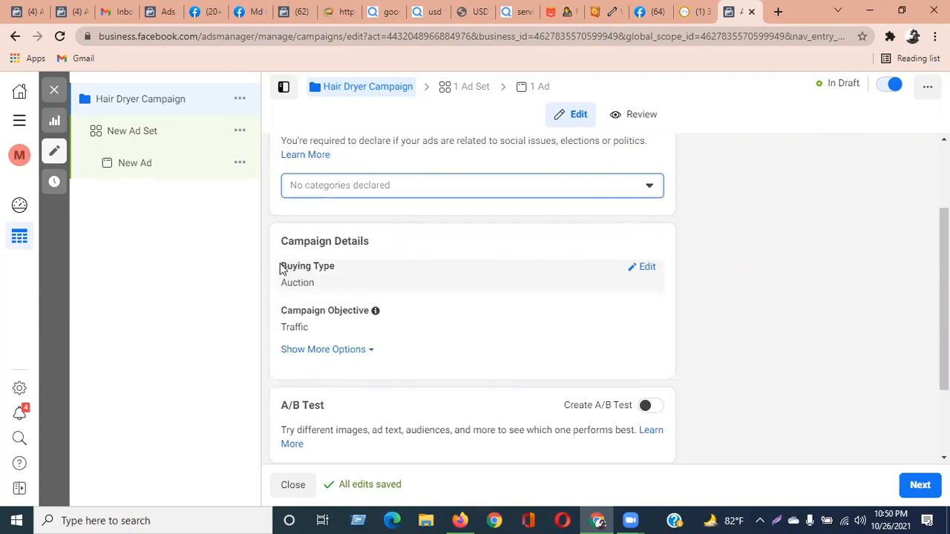
pyautogui.moveTo(282, 269); pyautogui.dragTo(340, 275)
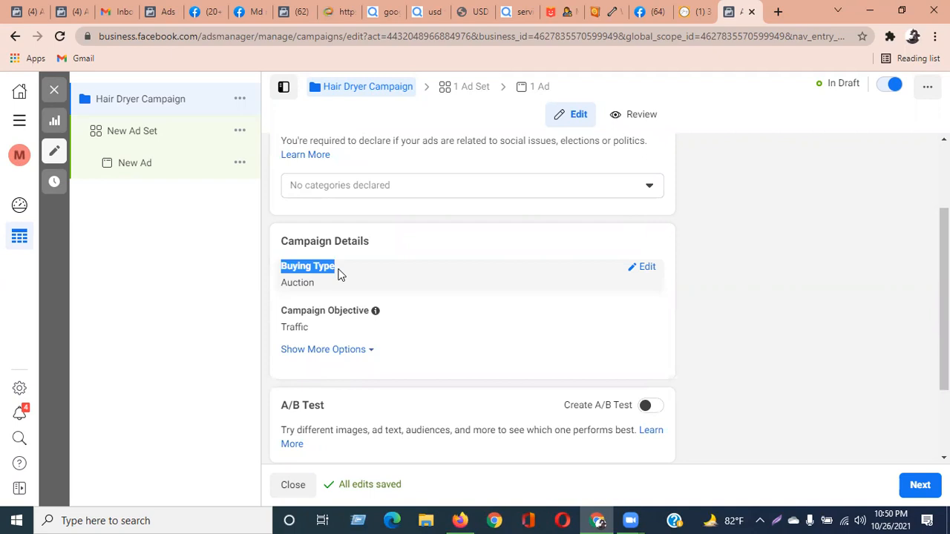
pyautogui.click(452, 251)
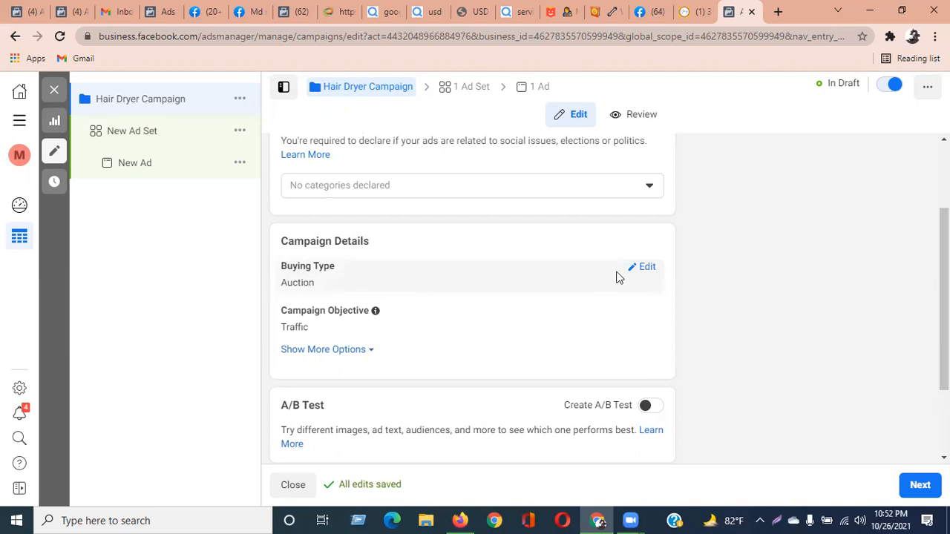
pyautogui.click(641, 267)
pyautogui.click(414, 295)
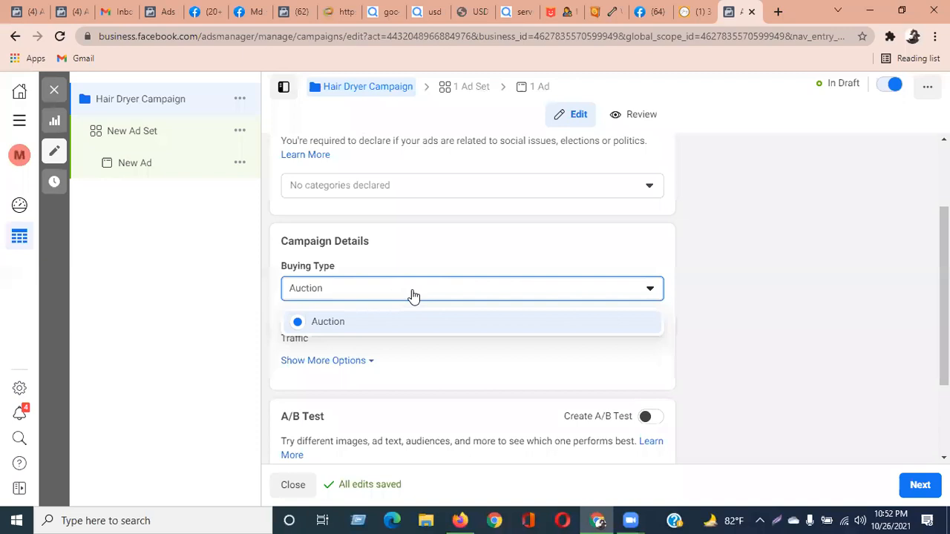
pyautogui.click(536, 257)
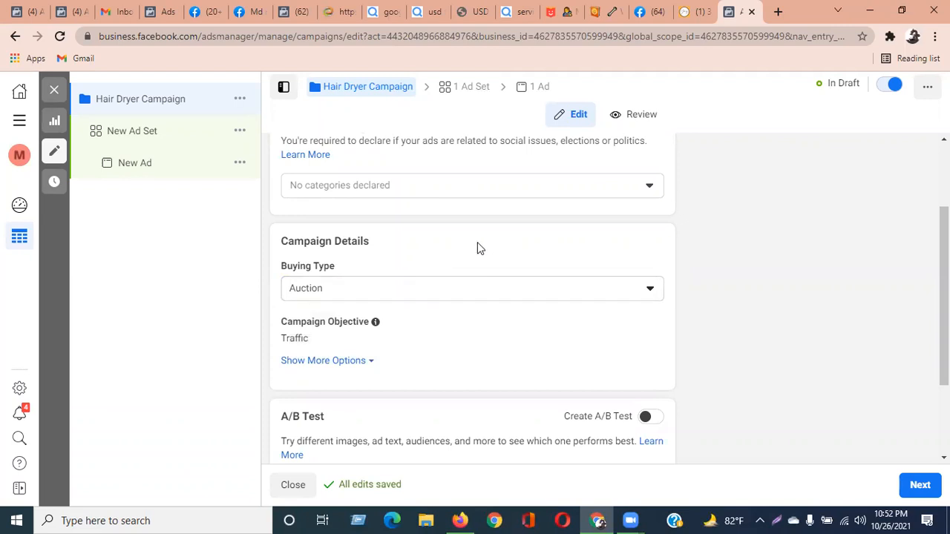
pyautogui.moveTo(281, 235); pyautogui.dragTo(369, 241)
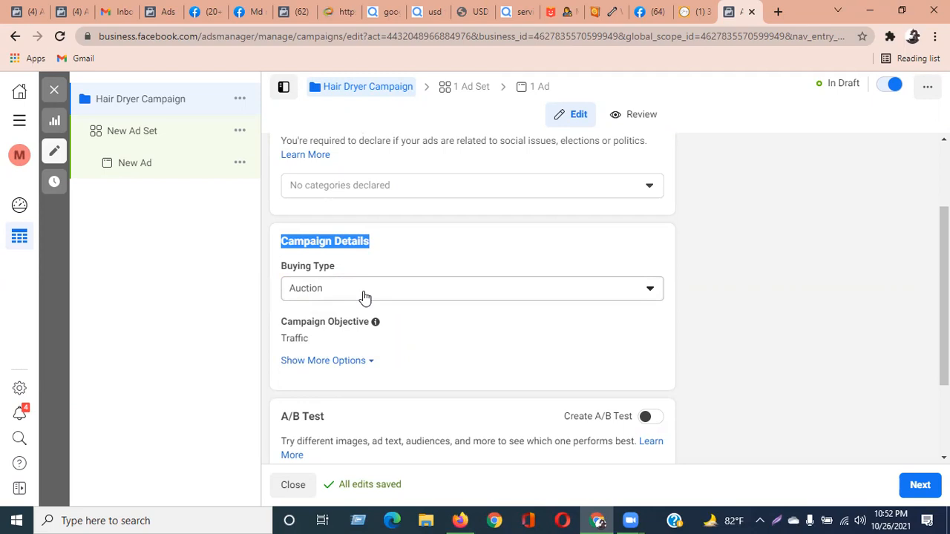
pyautogui.click(488, 251)
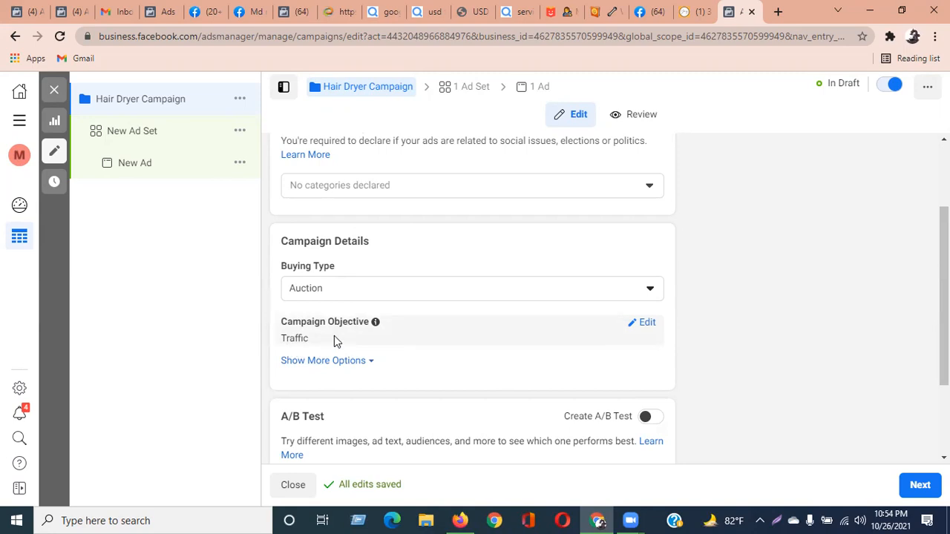
# Open the campaign objective for editing and review the Awareness, Consideration and Conversion choices, keeping Traffic.
pyautogui.click(651, 323)
pyautogui.scroll(-2, 394, 275)
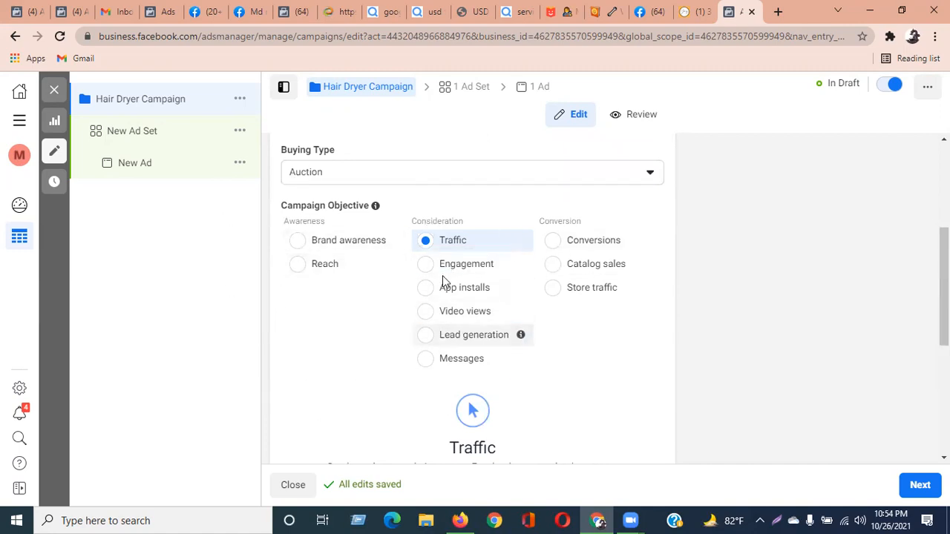
pyautogui.scroll(-4, 591, 373)
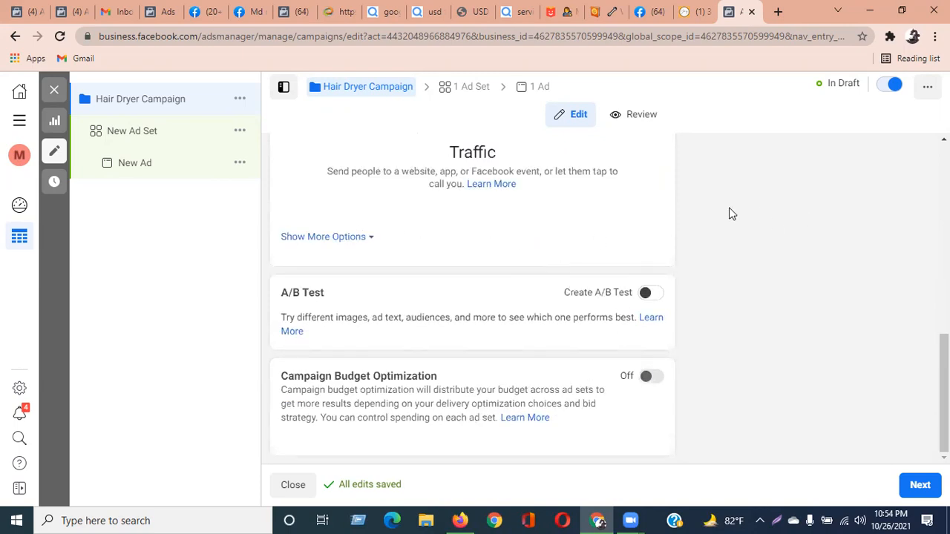
pyautogui.scroll(4, 723, 218)
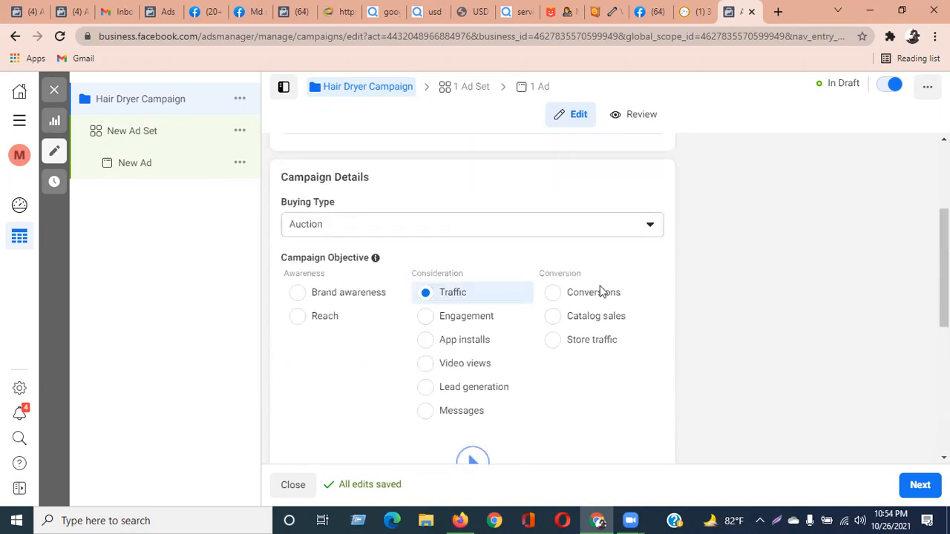
pyautogui.scroll(-3, 653, 300)
pyautogui.scroll(-2, 685, 286)
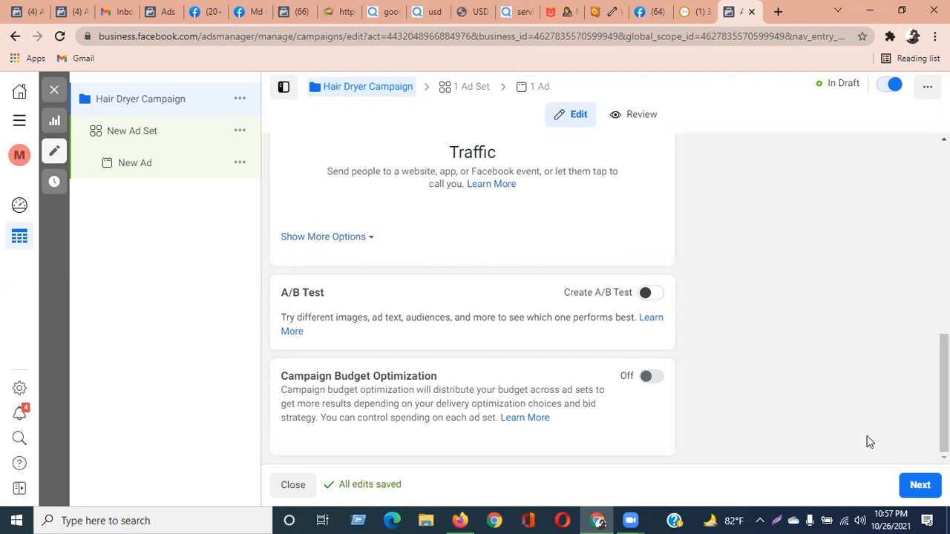
# Try enabling the A/B test for the campaign, view its explanatory note and switch it back off.
pyautogui.click(651, 294)
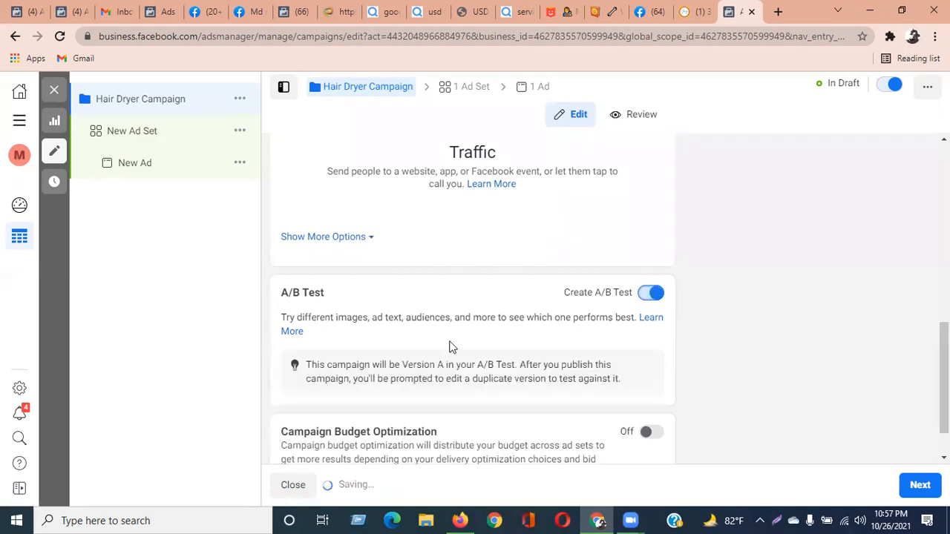
pyautogui.scroll(-1, 454, 346)
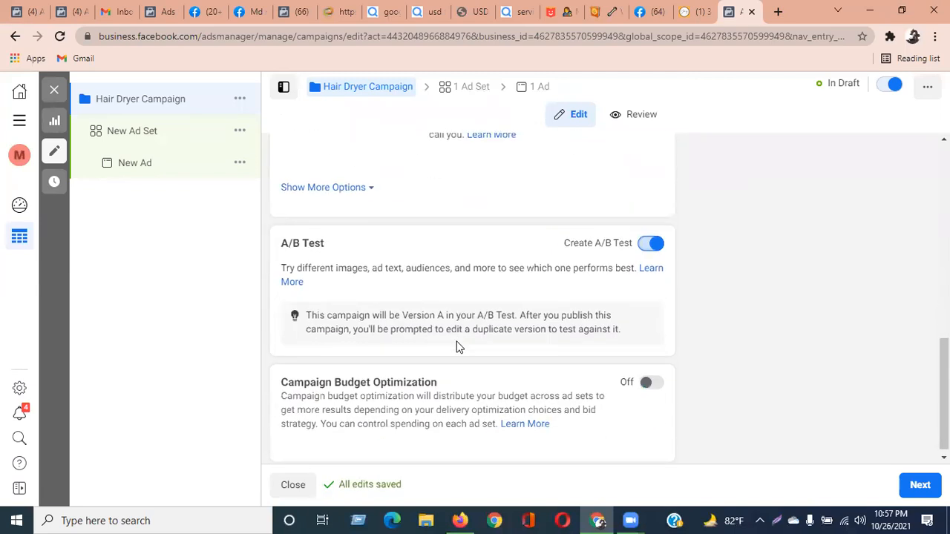
pyautogui.click(649, 237)
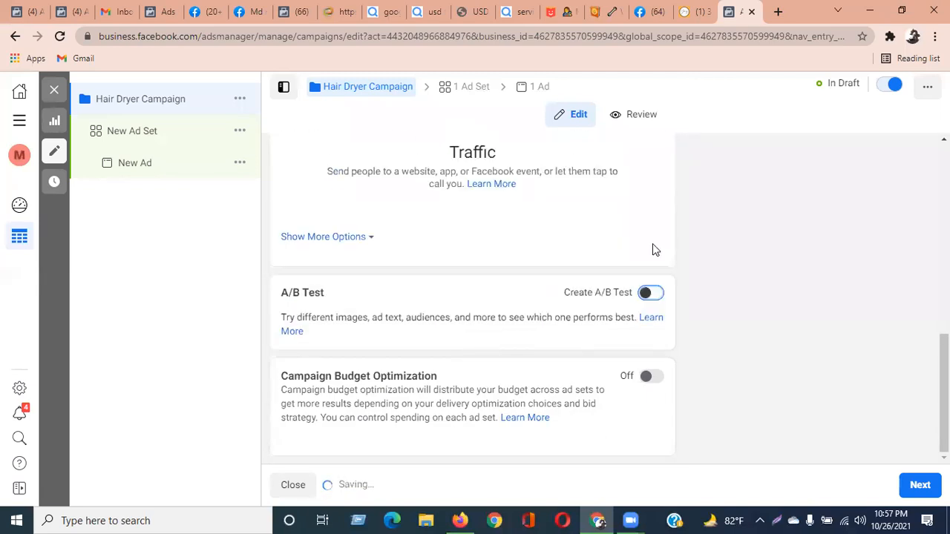
# Enable the A/B test again, examine its description and Version A note, and disable it.
pyautogui.click(652, 296)
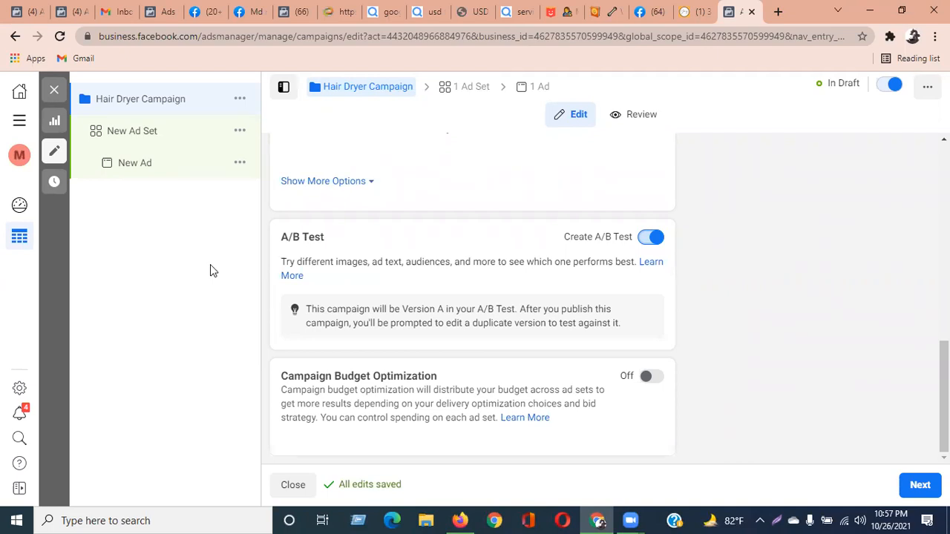
pyautogui.moveTo(323, 236); pyautogui.dragTo(282, 237)
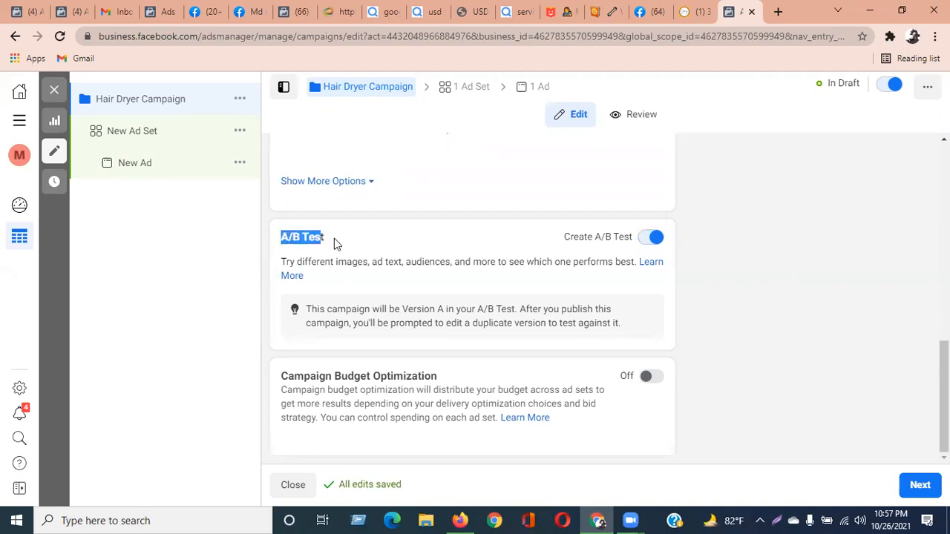
pyautogui.click(334, 239)
pyautogui.moveTo(274, 225); pyautogui.dragTo(375, 279)
pyautogui.click(716, 337)
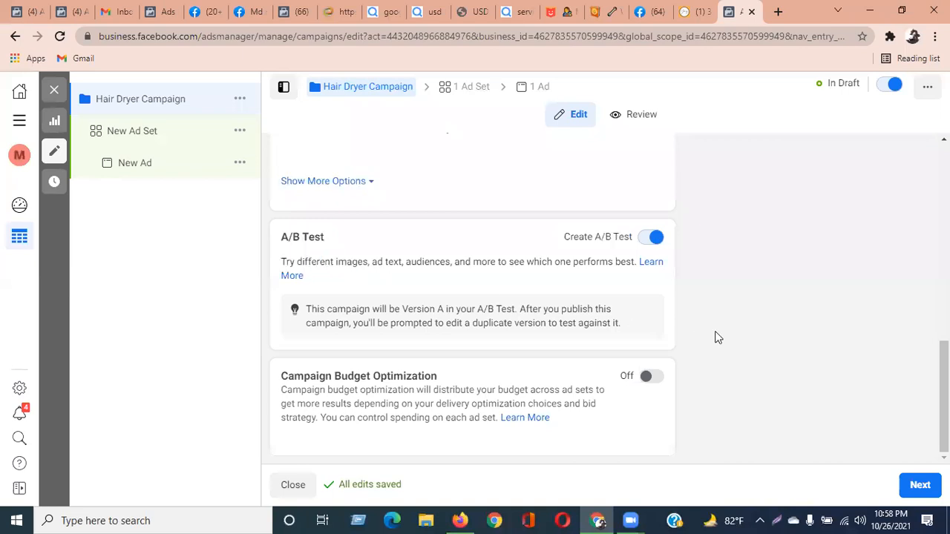
pyautogui.moveTo(618, 323); pyautogui.dragTo(361, 261)
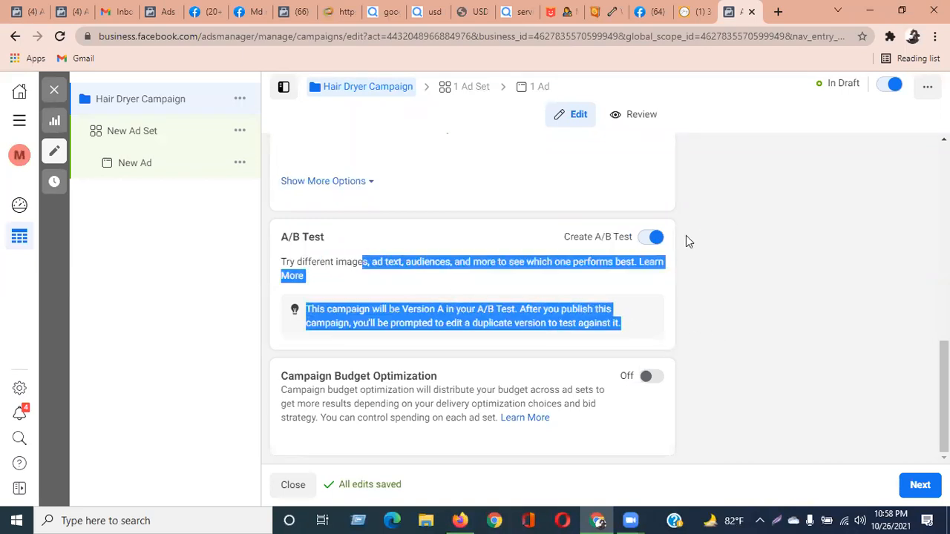
pyautogui.click(651, 238)
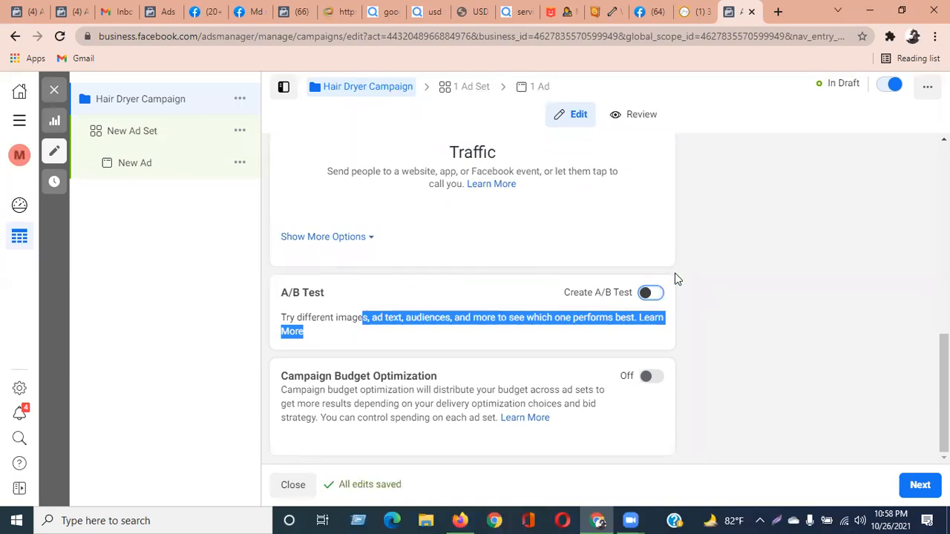
pyautogui.click(699, 296)
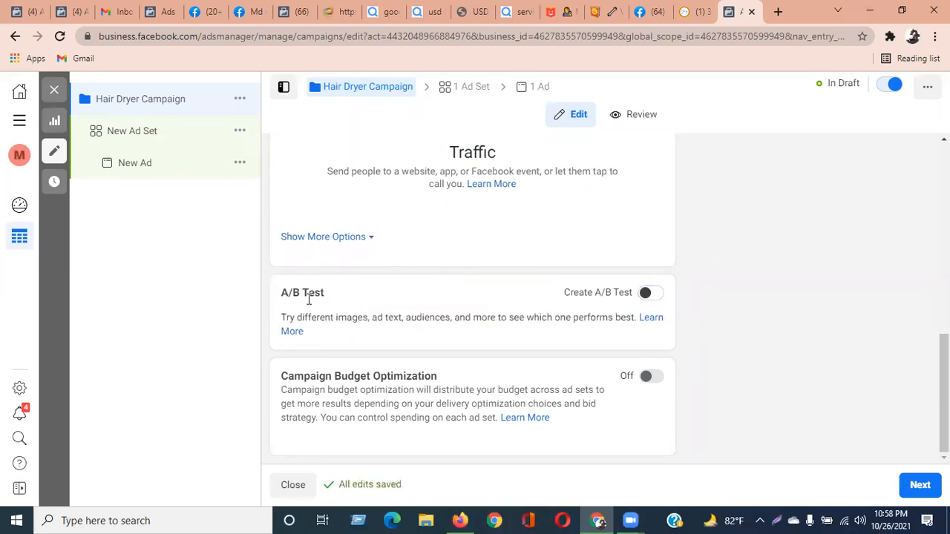
pyautogui.moveTo(274, 288); pyautogui.dragTo(583, 341)
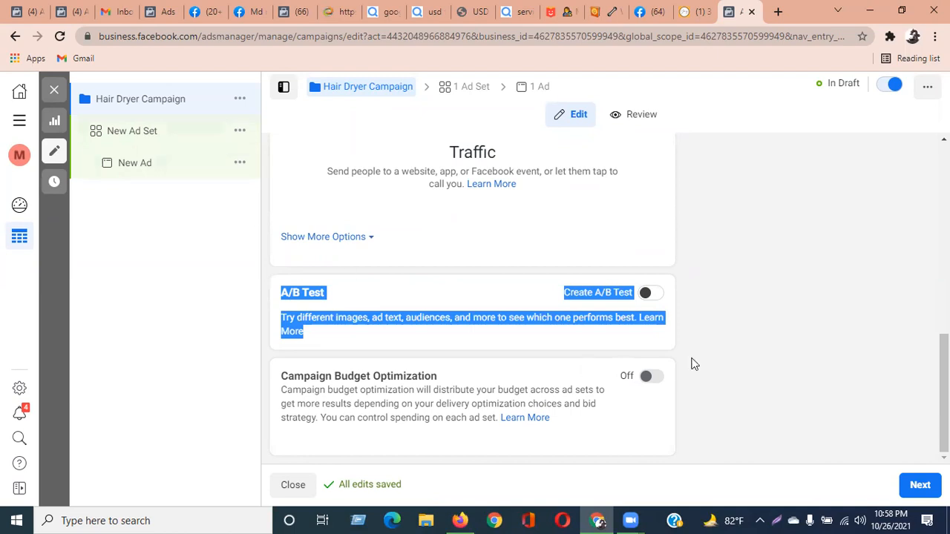
pyautogui.click(703, 324)
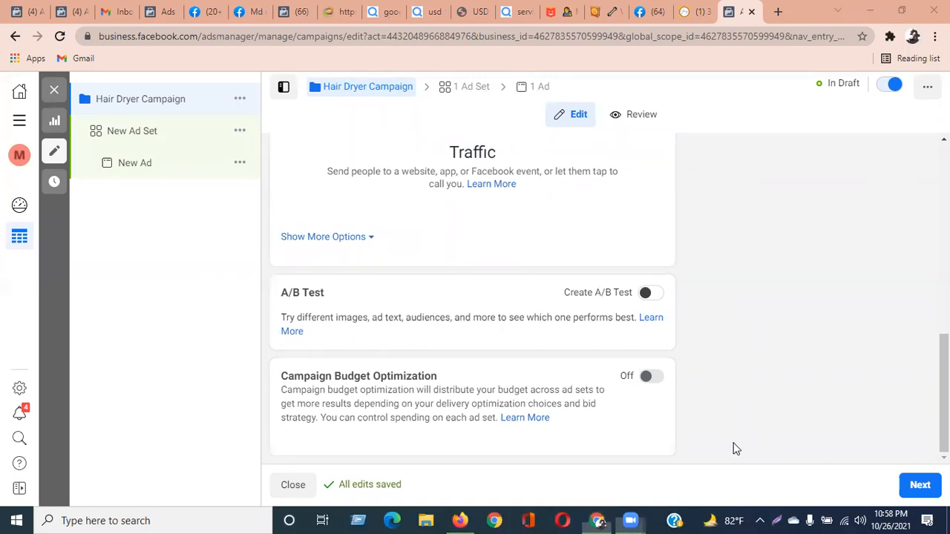
# Turn on Campaign Budget Optimization for the Hair Dryer Campaign.
pyautogui.moveTo(281, 376); pyautogui.dragTo(442, 383)
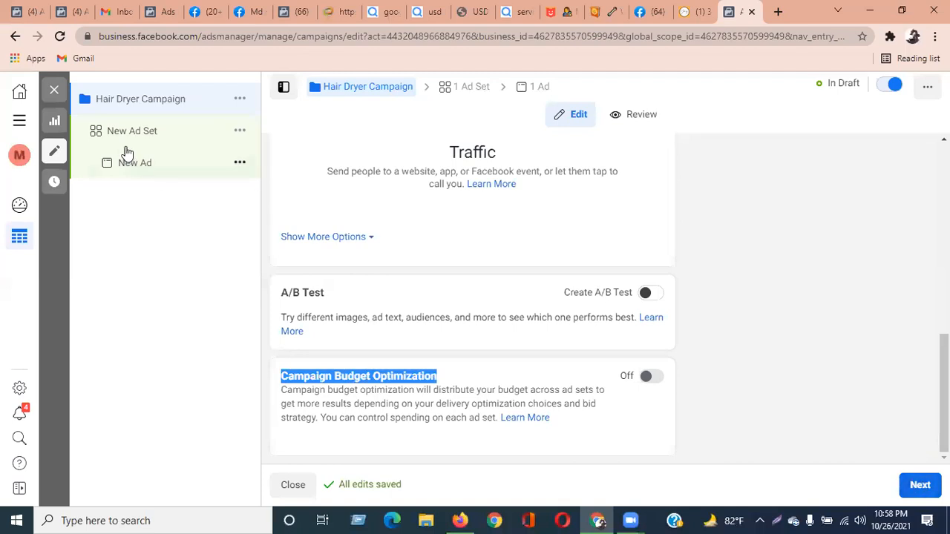
pyautogui.click(656, 378)
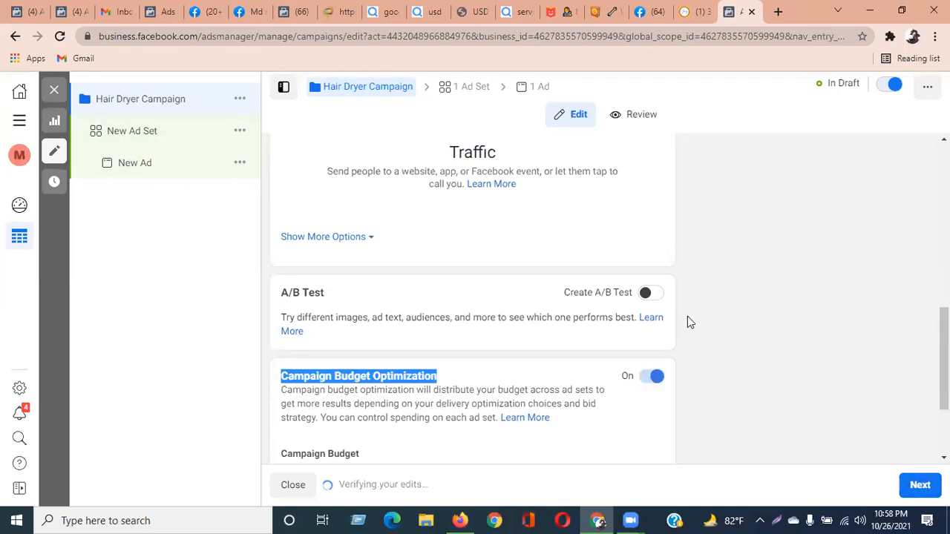
pyautogui.scroll(-2, 457, 363)
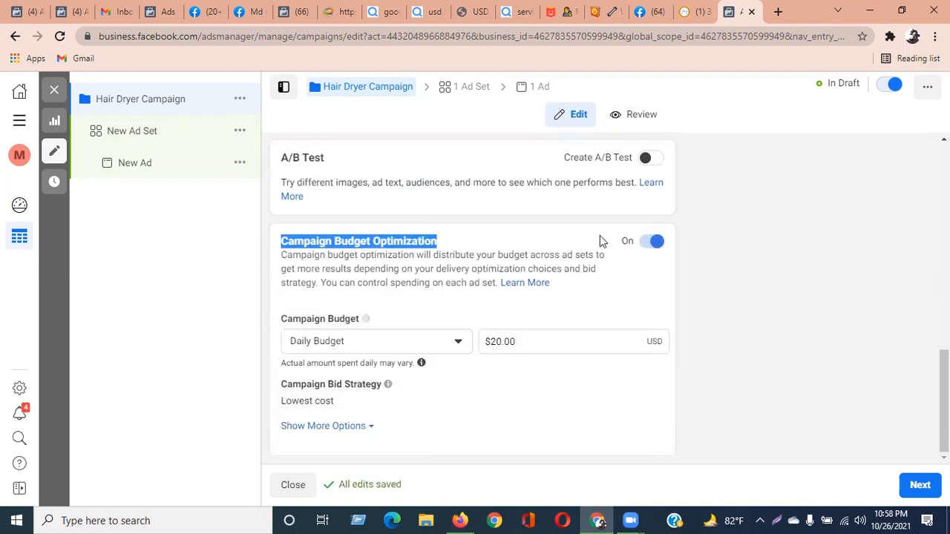
pyautogui.click(653, 241)
pyautogui.click(651, 376)
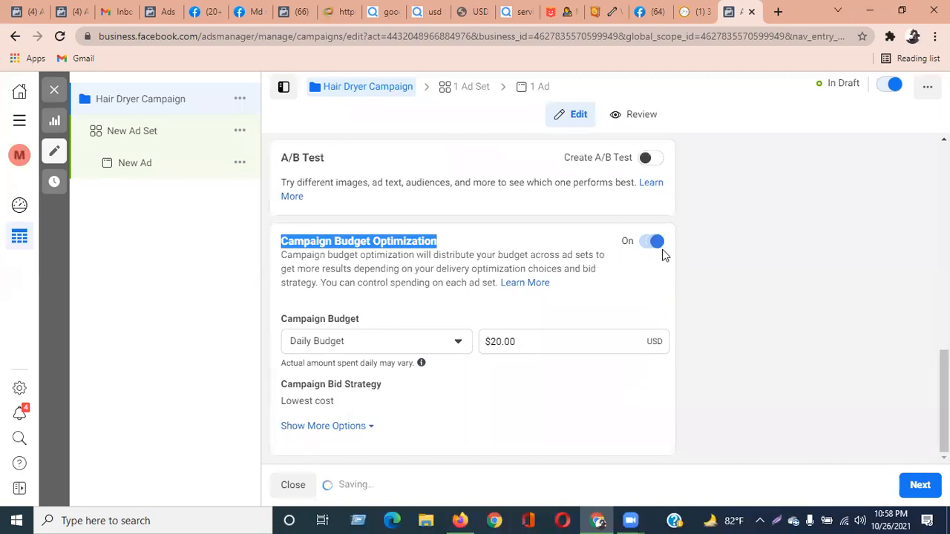
pyautogui.click(371, 240)
pyautogui.moveTo(371, 239); pyautogui.dragTo(288, 239)
pyautogui.moveTo(375, 245); pyautogui.dragTo(439, 245)
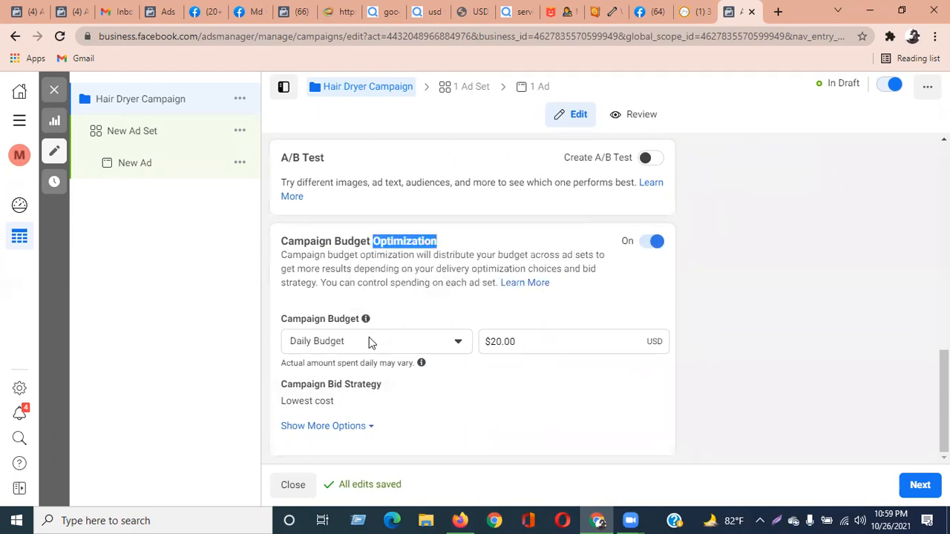
# Set the campaign's daily budget to $10.00 and expand the additional budget options.
pyautogui.moveTo(534, 341); pyautogui.dragTo(437, 337)
pyautogui.write('10')
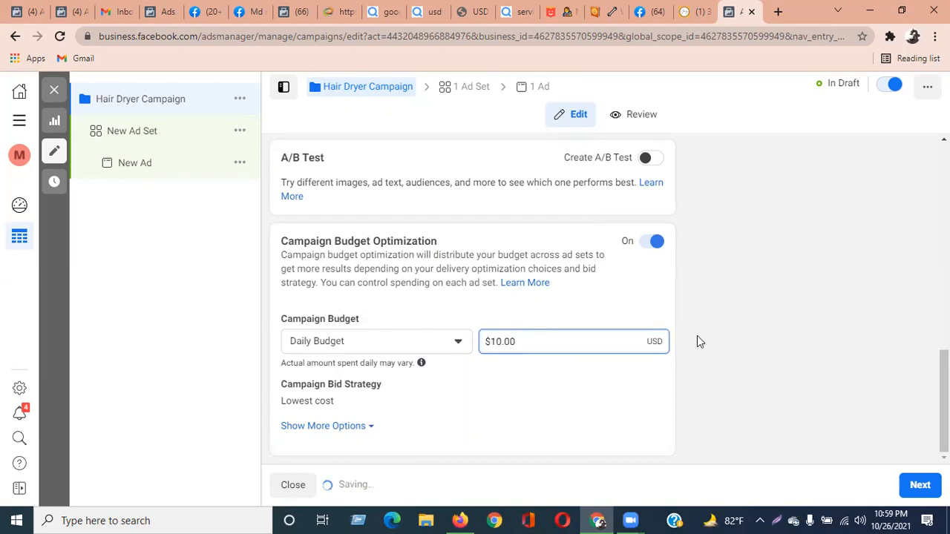
pyautogui.click(534, 312)
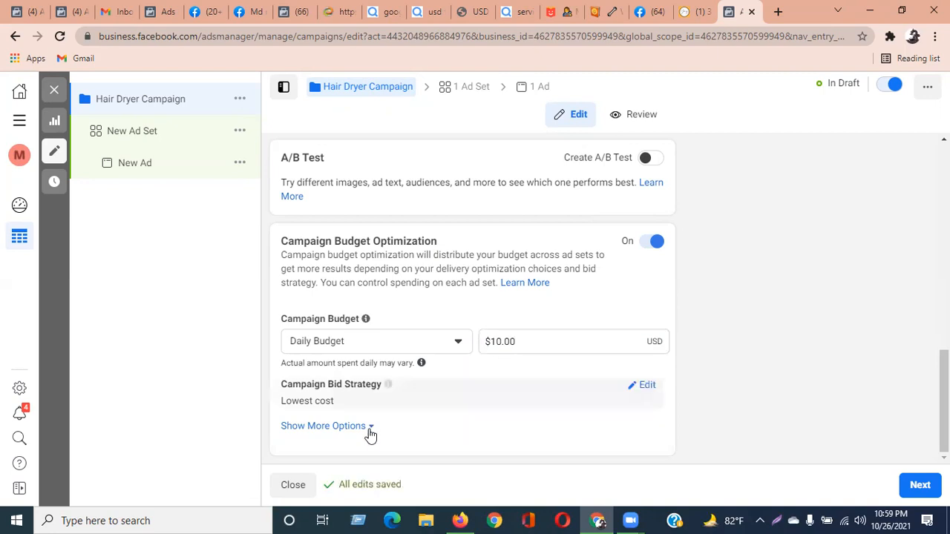
pyautogui.click(339, 437)
pyautogui.scroll(-1, 390, 412)
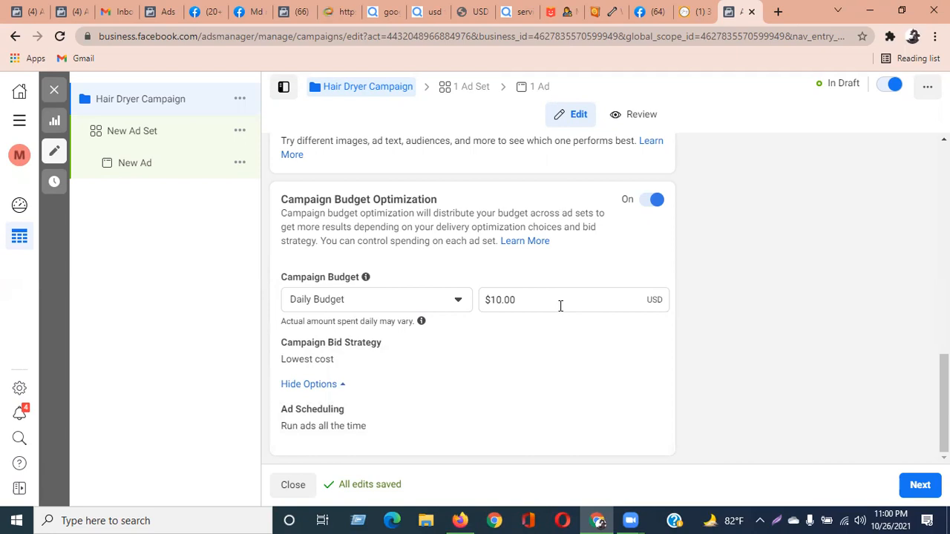
# Change the campaign budget type to Lifetime Budget and set the amount to $70.00.
pyautogui.click(356, 302)
pyautogui.click(354, 354)
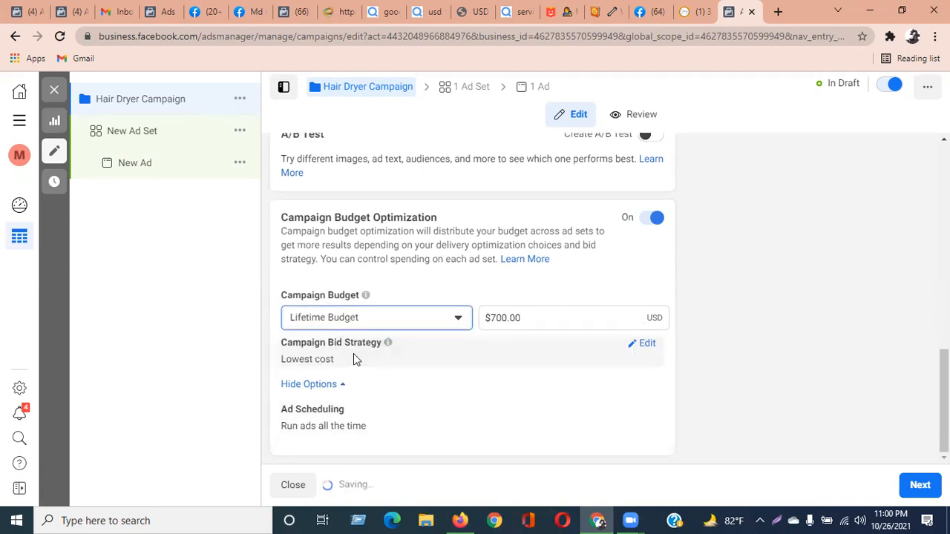
pyautogui.click(503, 317)
pyautogui.moveTo(504, 318); pyautogui.dragTo(437, 325)
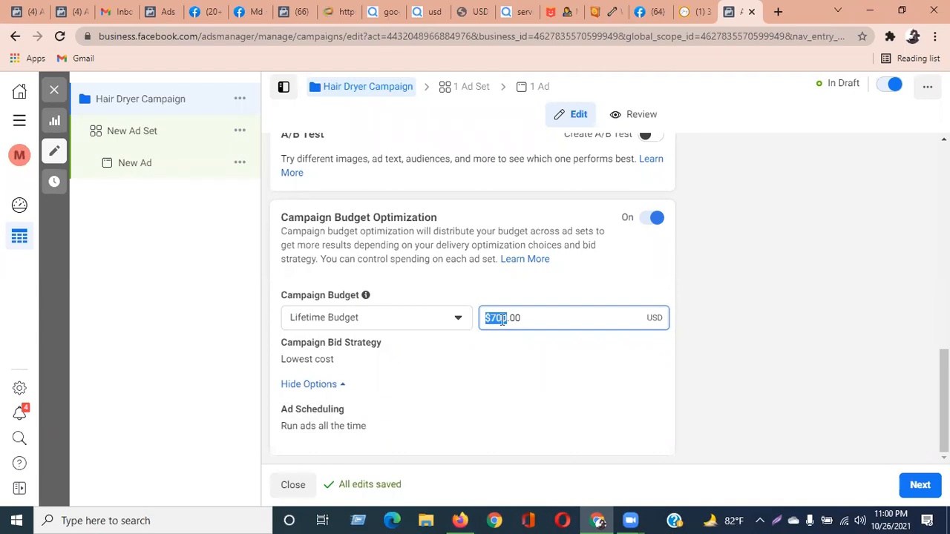
pyautogui.write('70')
pyautogui.click(517, 297)
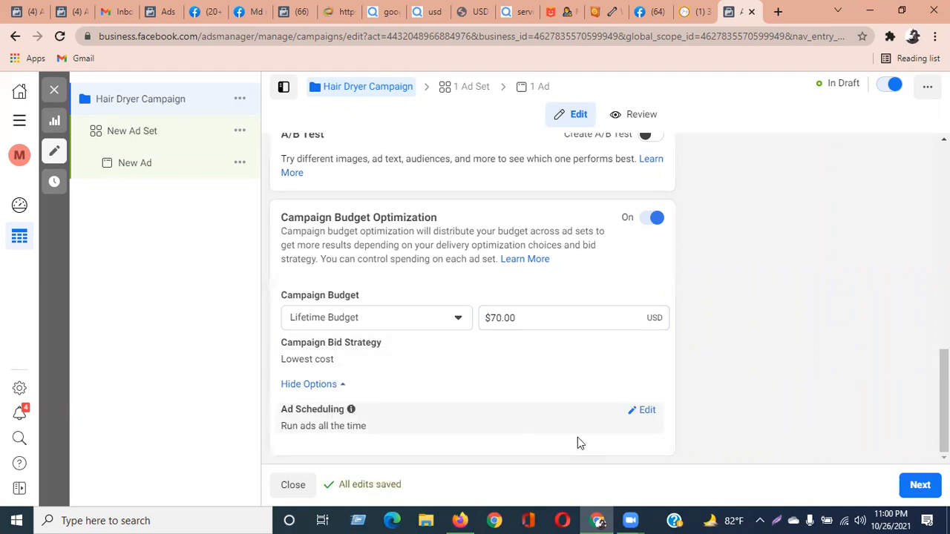
# Set the campaign's Ad Scheduling to run ads on a schedule, and review the budget types, keeping Lifetime Budget.
pyautogui.click(642, 411)
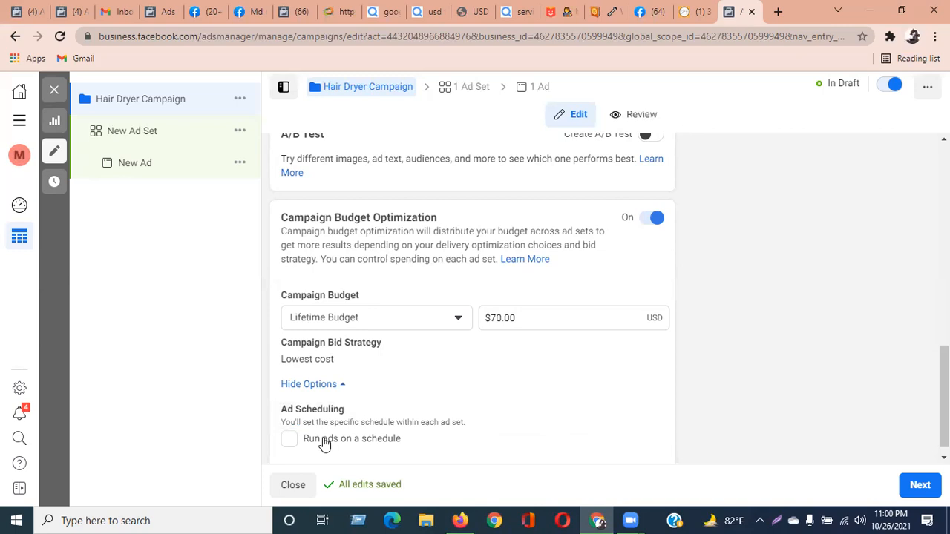
pyautogui.click(290, 438)
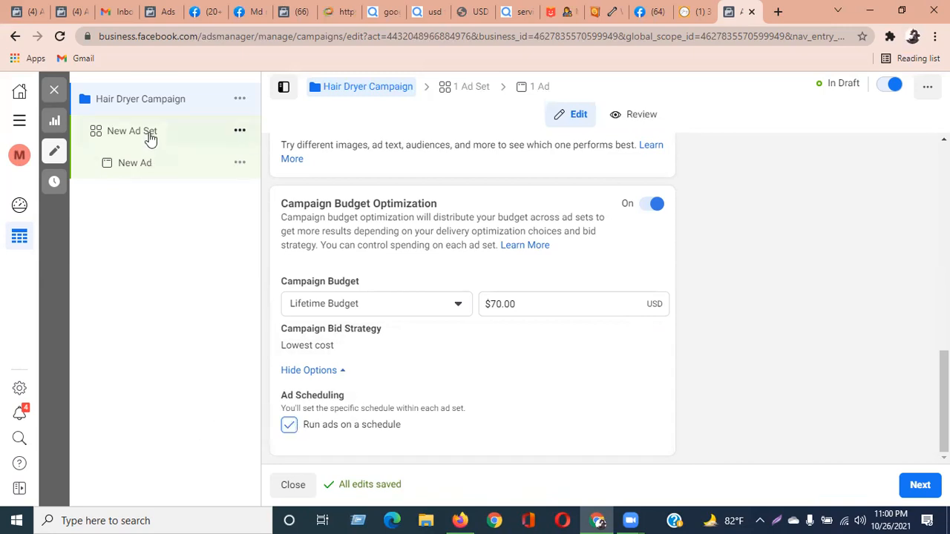
pyautogui.moveTo(384, 272)
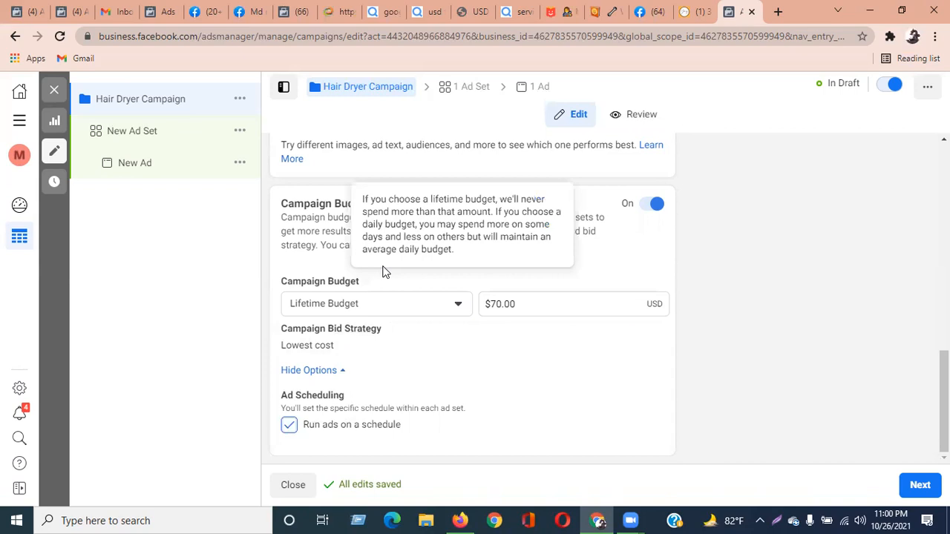
pyautogui.click(393, 310)
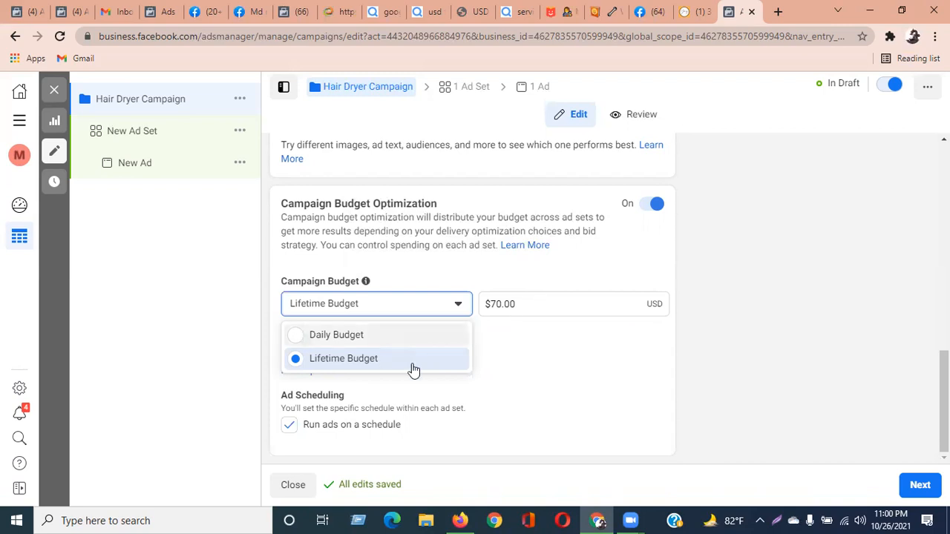
pyautogui.click(368, 359)
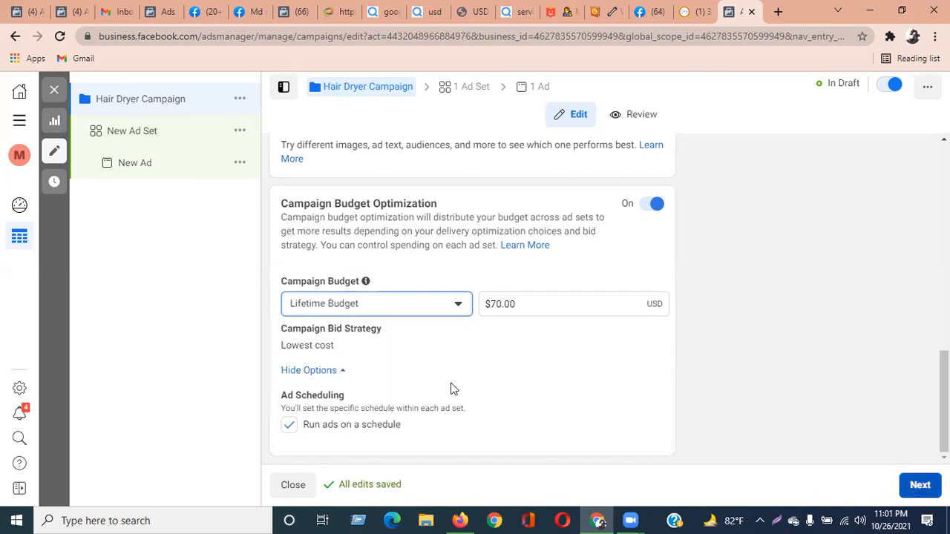
# Proceed to the new ad set and schedule its ads on Monday from 12am to 8am in the Ad Scheduling grid.
pyautogui.click(922, 485)
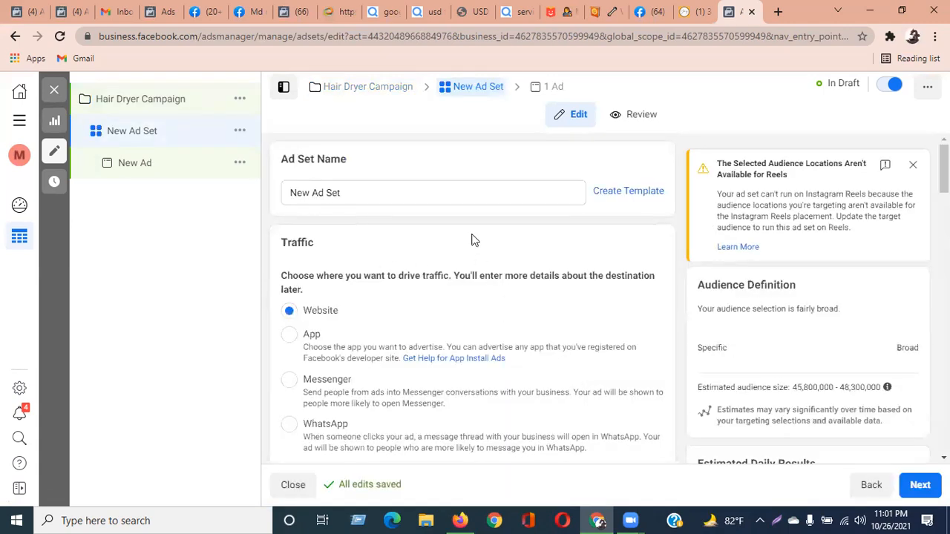
pyautogui.scroll(-10, 472, 239)
pyautogui.scroll(-4, 473, 240)
pyautogui.scroll(8, 472, 240)
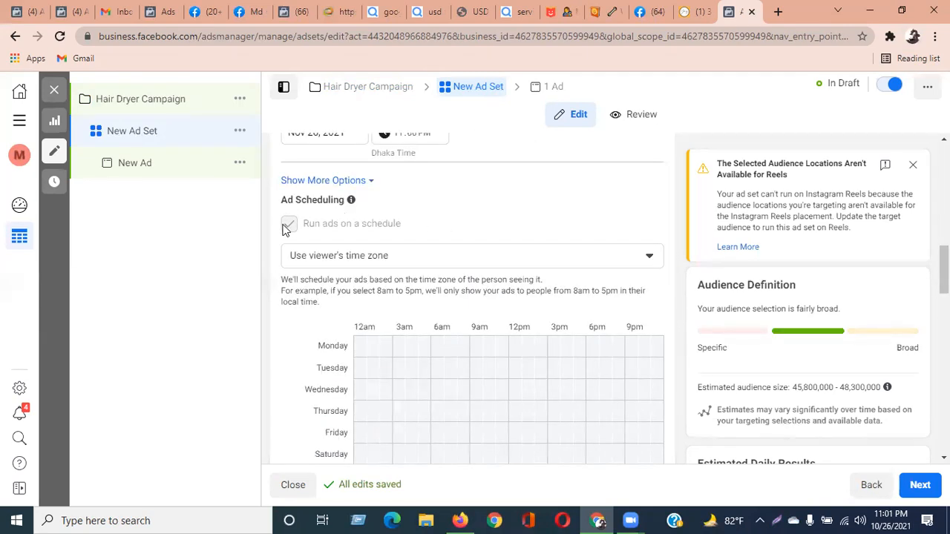
pyautogui.scroll(-3, 420, 313)
pyautogui.scroll(2, 420, 313)
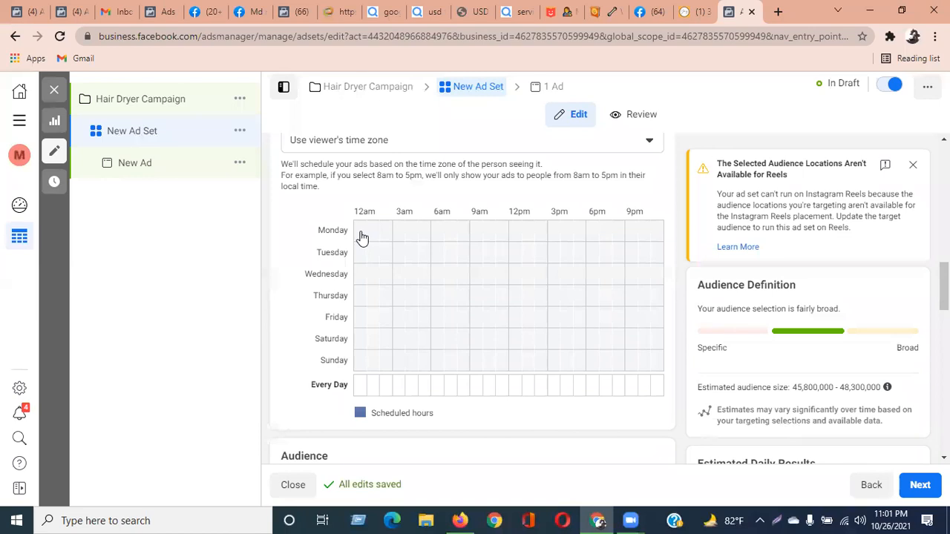
pyautogui.moveTo(360, 235); pyautogui.dragTo(458, 233)
pyautogui.click(440, 233)
pyautogui.click(440, 233)
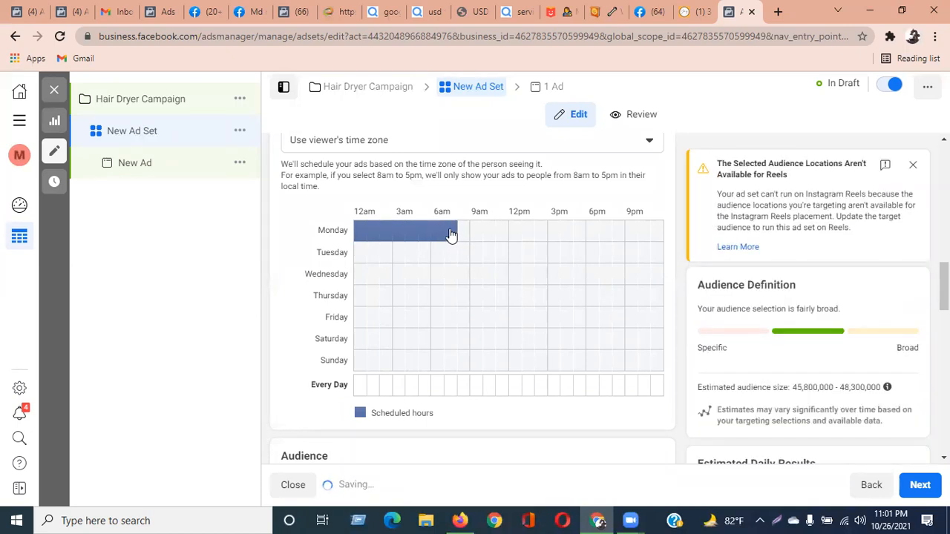
# Extend Monday's scheduled hours in the grid until the whole day is covered.
pyautogui.click(457, 234)
pyautogui.click(461, 238)
pyautogui.click(453, 234)
pyautogui.click(477, 236)
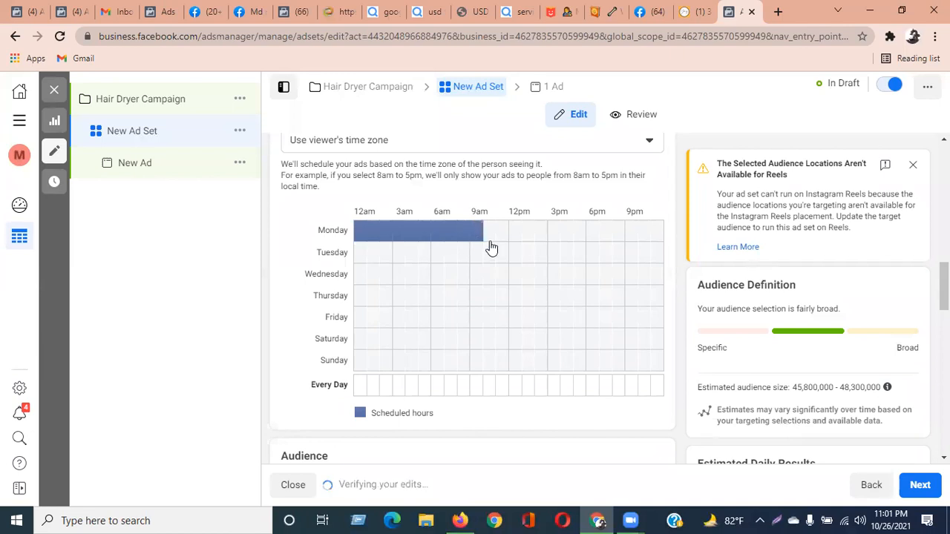
pyautogui.click(488, 237)
pyautogui.click(504, 234)
pyautogui.click(517, 233)
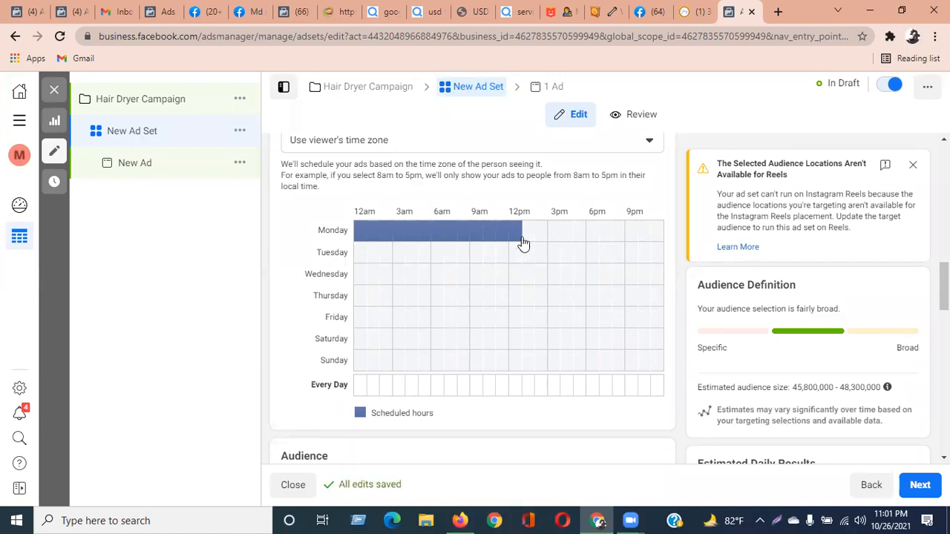
pyautogui.moveTo(528, 236); pyautogui.dragTo(591, 233)
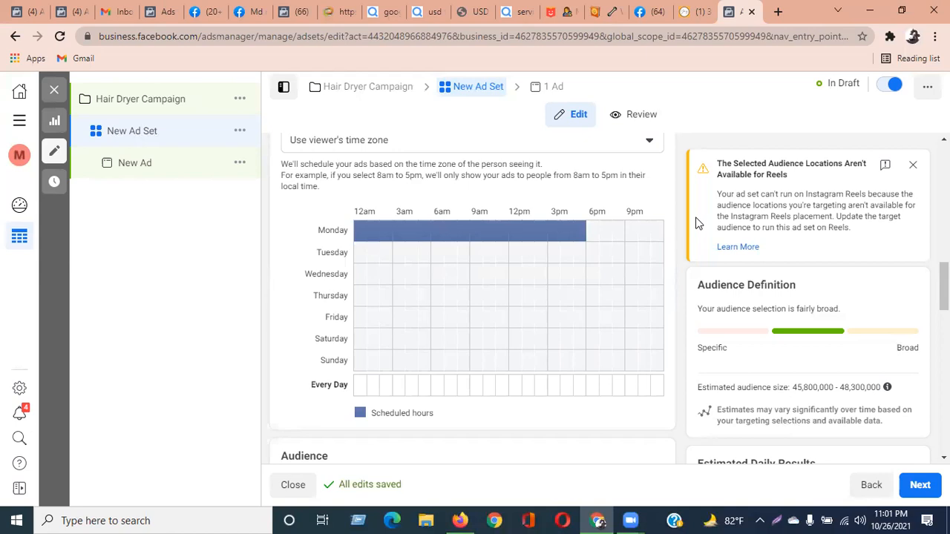
pyautogui.moveTo(361, 253); pyautogui.dragTo(712, 261)
pyautogui.moveTo(595, 235); pyautogui.dragTo(653, 233)
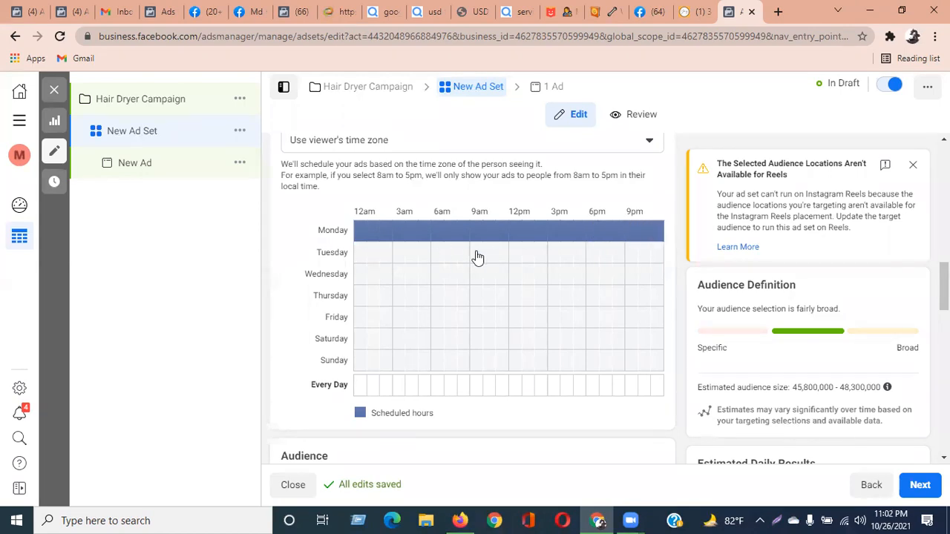
# Schedule the ads for all hours of Tuesday, Wednesday, Thursday and Sunday.
pyautogui.moveTo(364, 259); pyautogui.dragTo(658, 255)
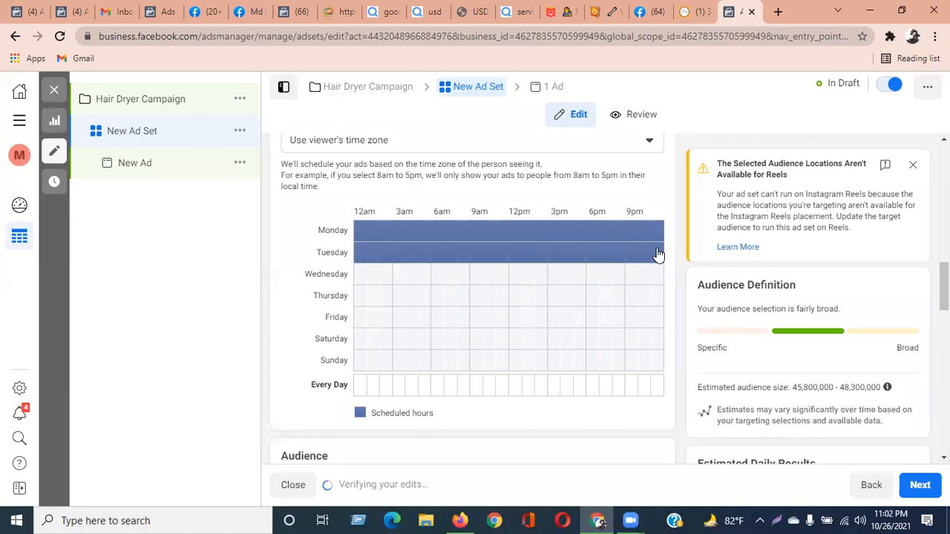
pyautogui.moveTo(362, 274); pyautogui.dragTo(650, 278)
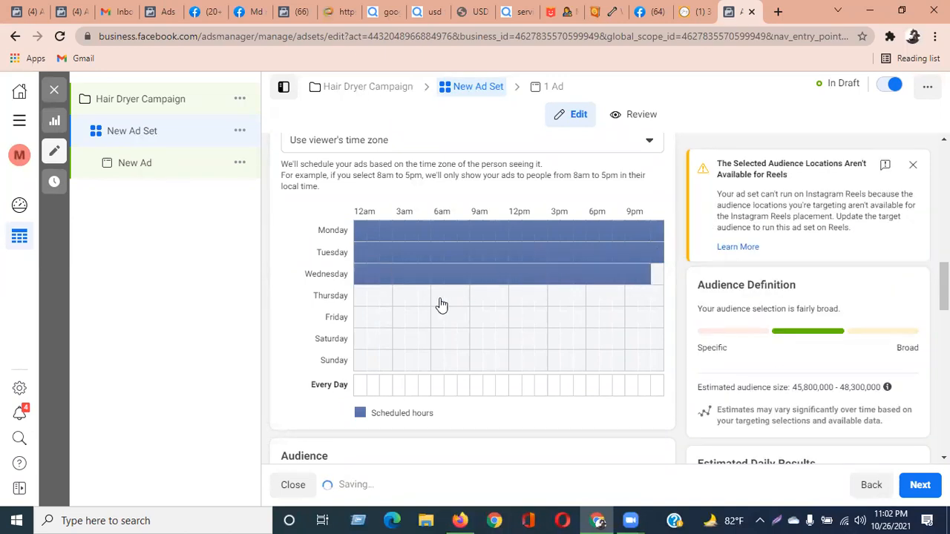
pyautogui.moveTo(365, 303); pyautogui.dragTo(653, 291)
pyautogui.click(656, 275)
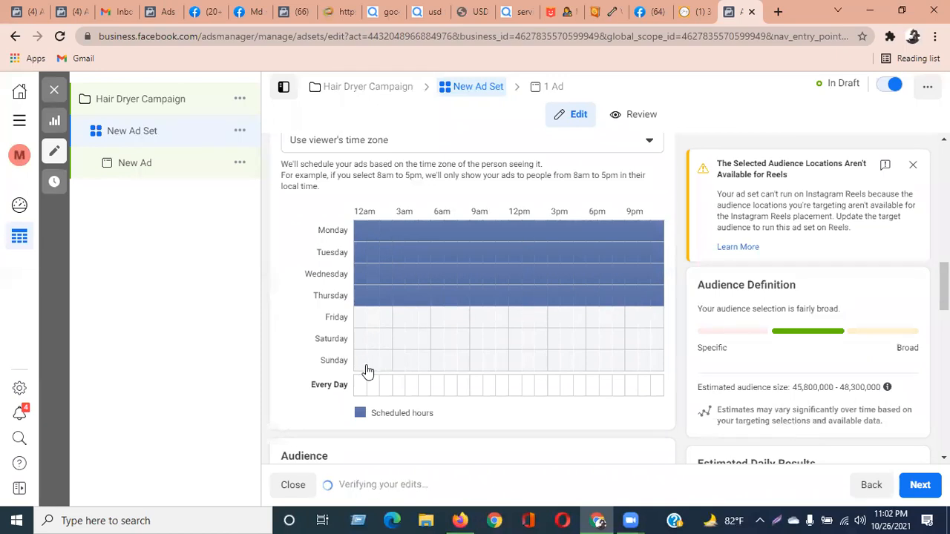
pyautogui.moveTo(365, 362); pyautogui.dragTo(655, 360)
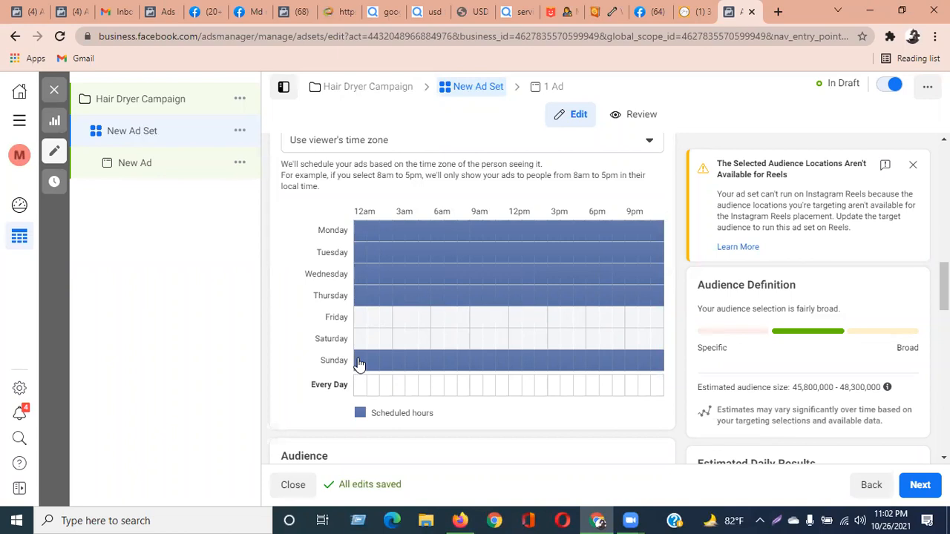
# Return to the Hair Dryer Campaign settings and switch its budget back to a Daily Budget of $10.00.
pyautogui.scroll(-2, 433, 404)
pyautogui.scroll(2, 434, 403)
pyautogui.scroll(6, 436, 339)
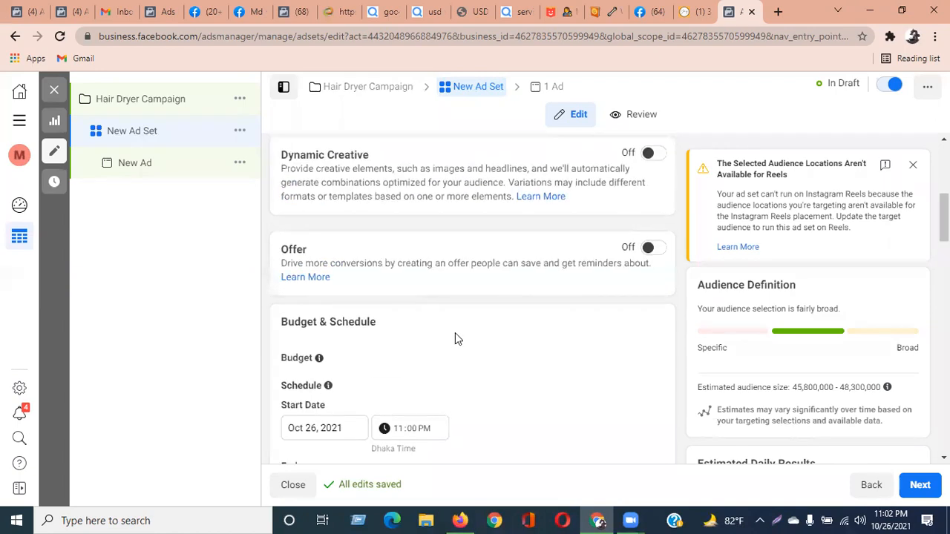
pyautogui.scroll(5, 464, 336)
pyautogui.click(121, 99)
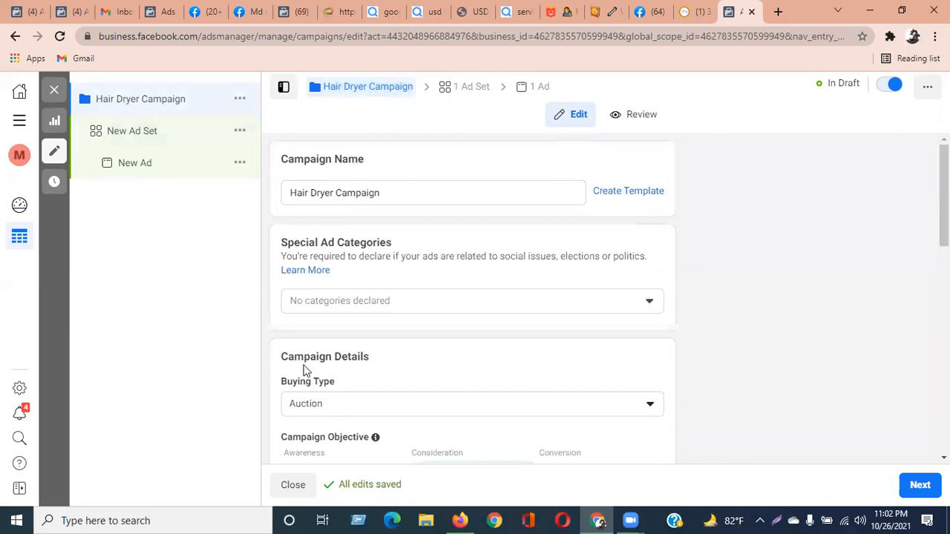
pyautogui.scroll(-10, 473, 361)
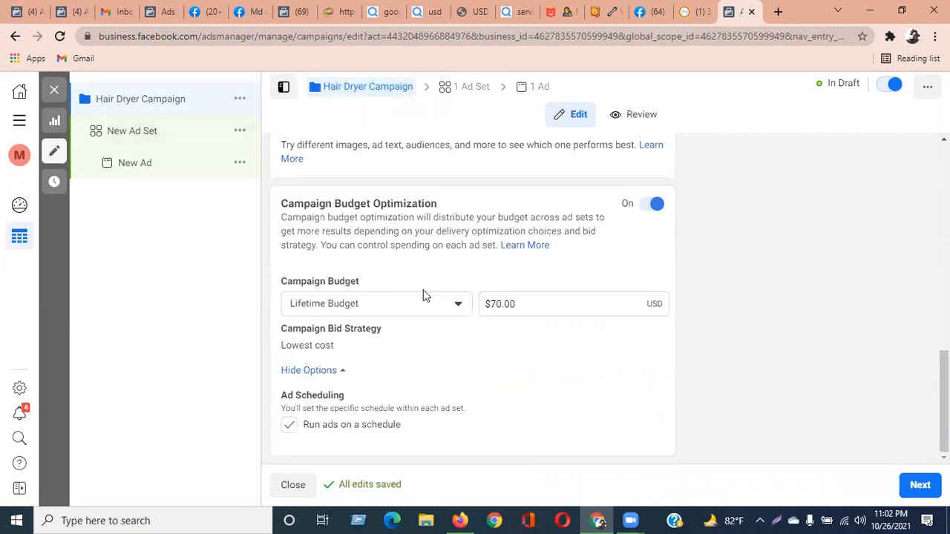
pyautogui.click(360, 306)
pyautogui.click(356, 335)
pyautogui.click(611, 330)
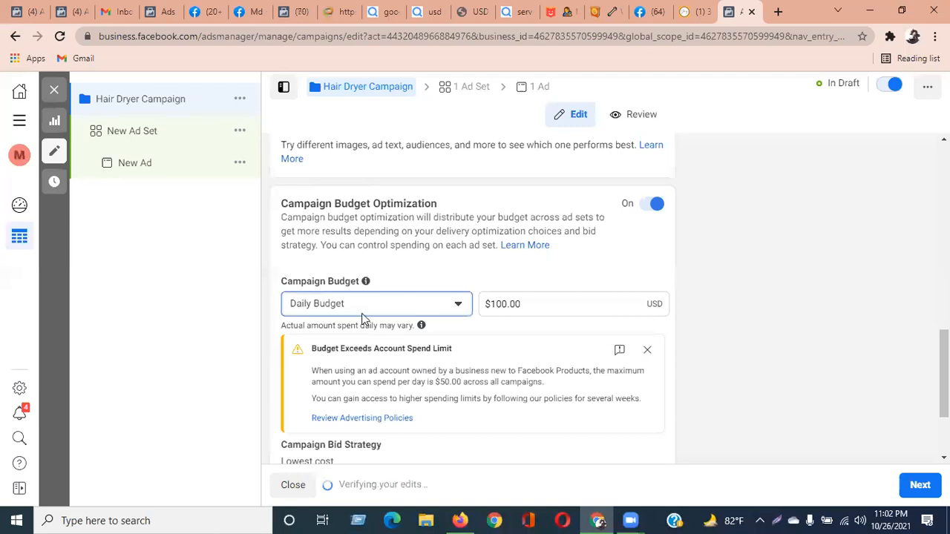
pyautogui.moveTo(521, 304); pyautogui.dragTo(495, 300)
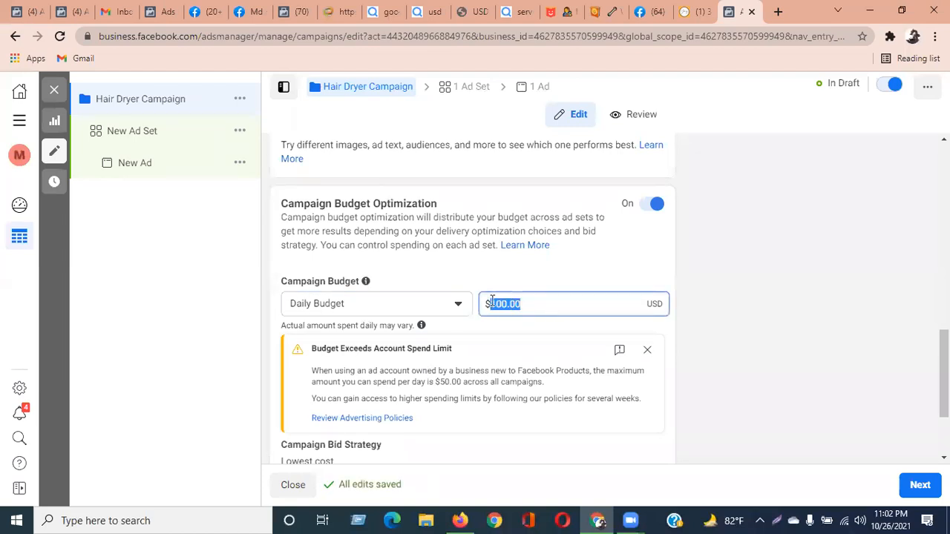
pyautogui.press('BackSpace')
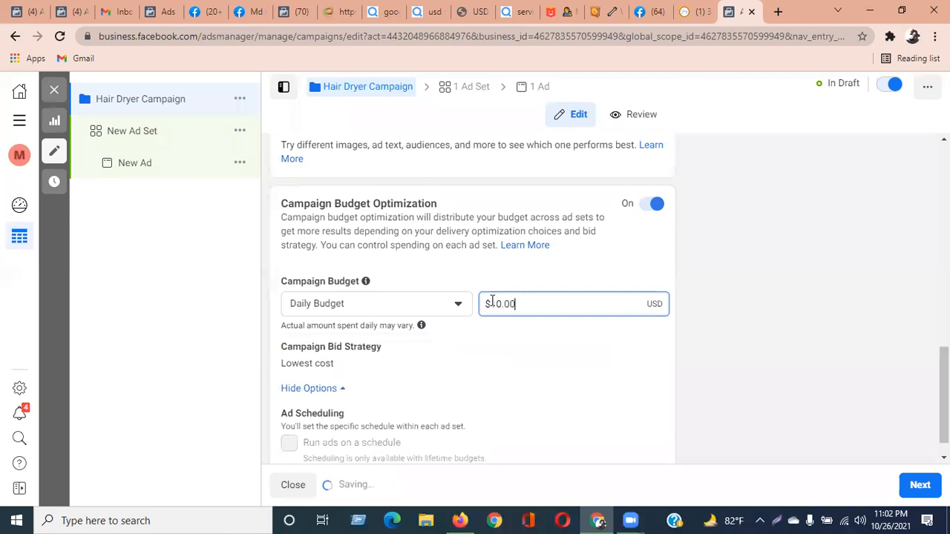
pyautogui.scroll(-1, 406, 398)
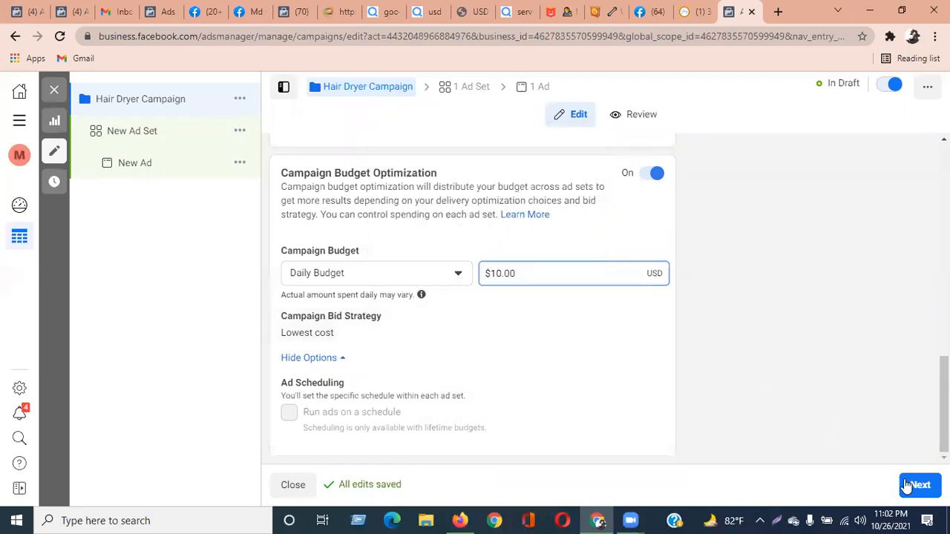
# Turn off Campaign Budget Optimization for the campaign and check the budget settings in the new ad set.
pyautogui.click(493, 239)
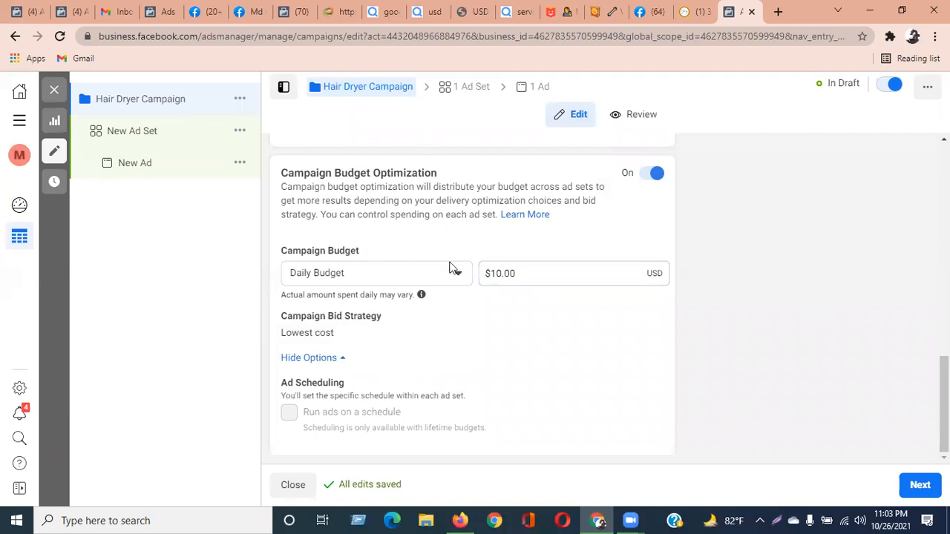
pyautogui.click(646, 175)
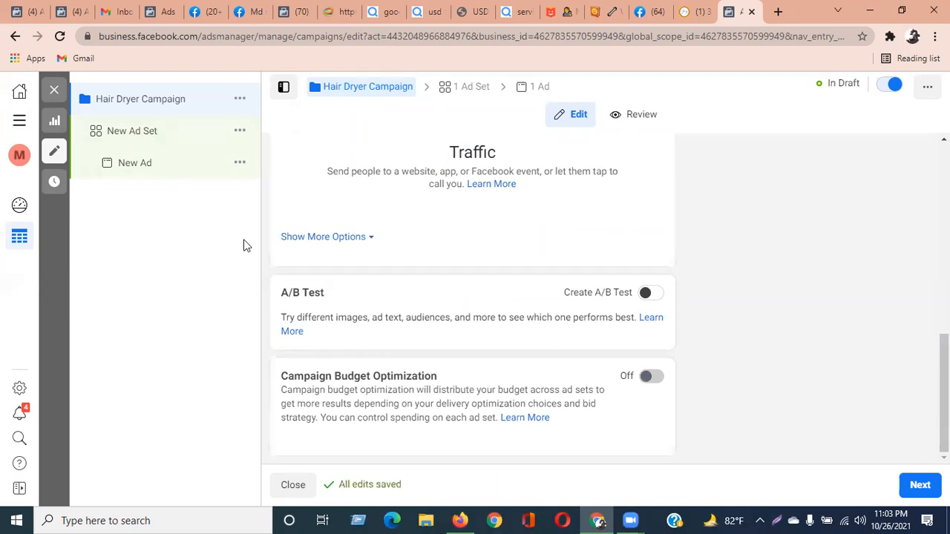
pyautogui.click(646, 377)
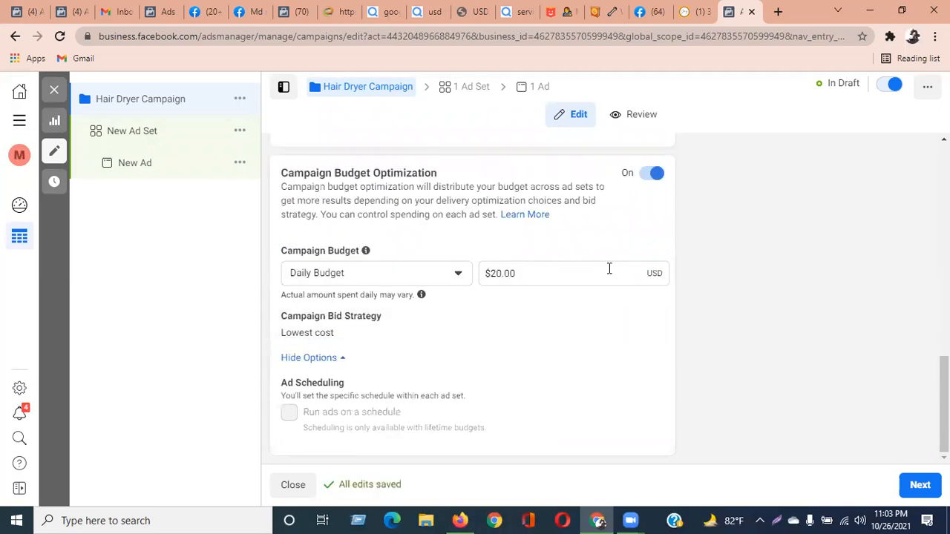
pyautogui.click(644, 175)
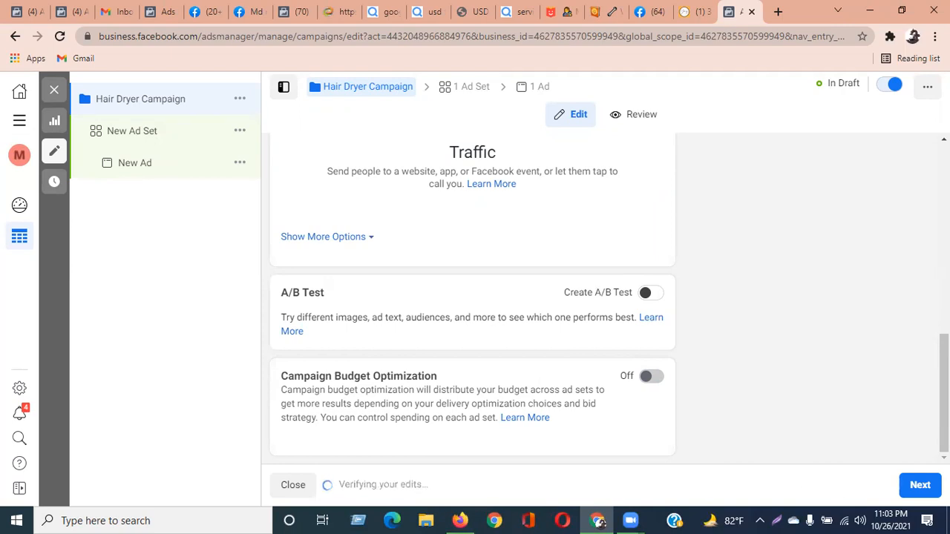
pyautogui.click(917, 489)
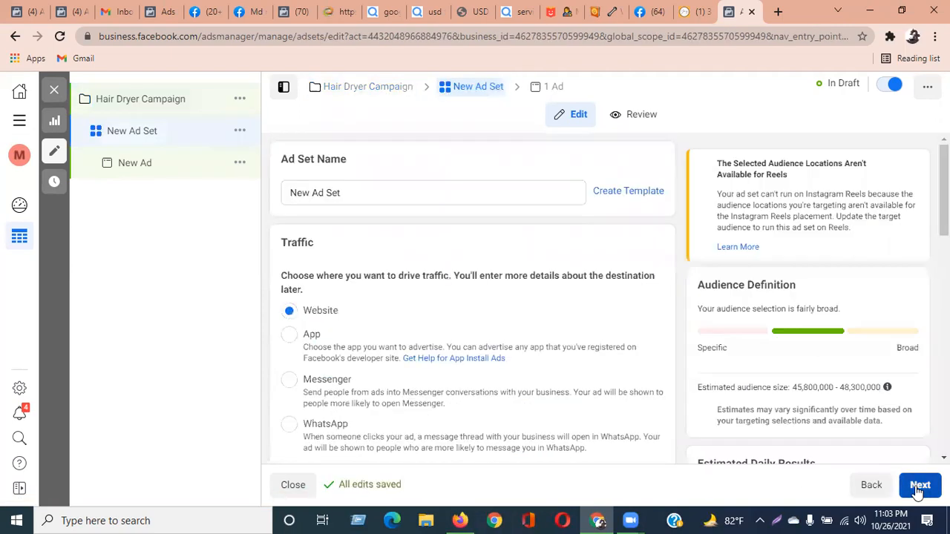
pyautogui.scroll(-3, 460, 256)
pyautogui.scroll(-3, 460, 256)
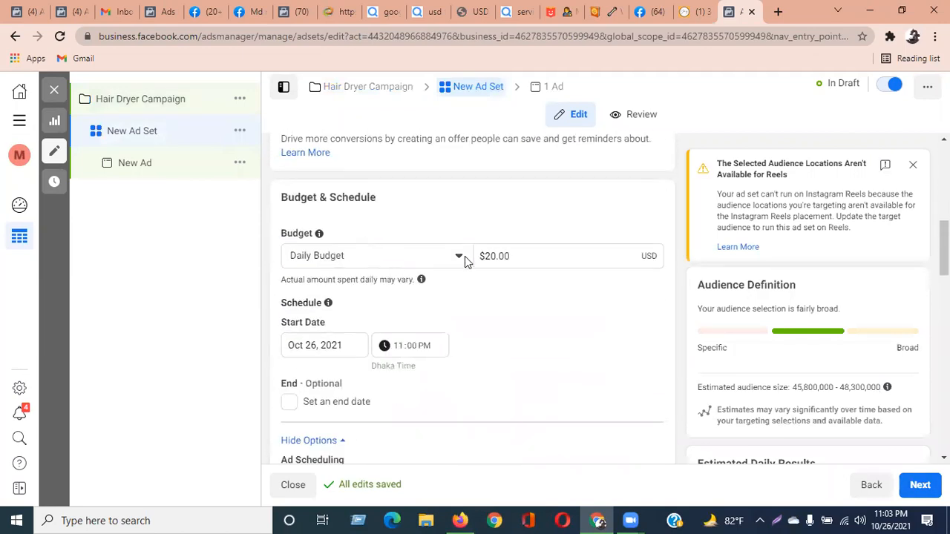
pyautogui.moveTo(542, 251); pyautogui.dragTo(385, 256)
# Return to the Hair Dryer Campaign, turn Campaign Budget Optimization back on and set the daily budget to $10.00.
pyautogui.click(126, 104)
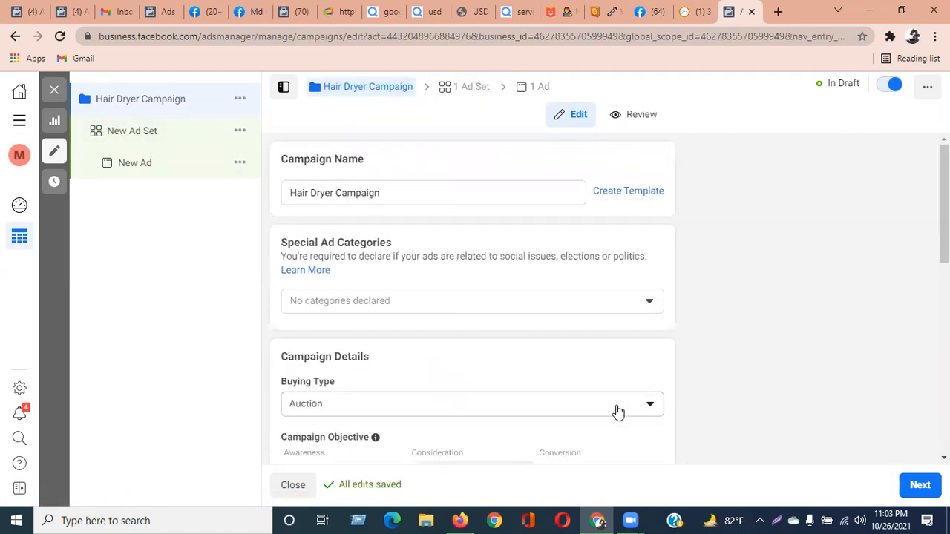
pyautogui.scroll(-6, 611, 405)
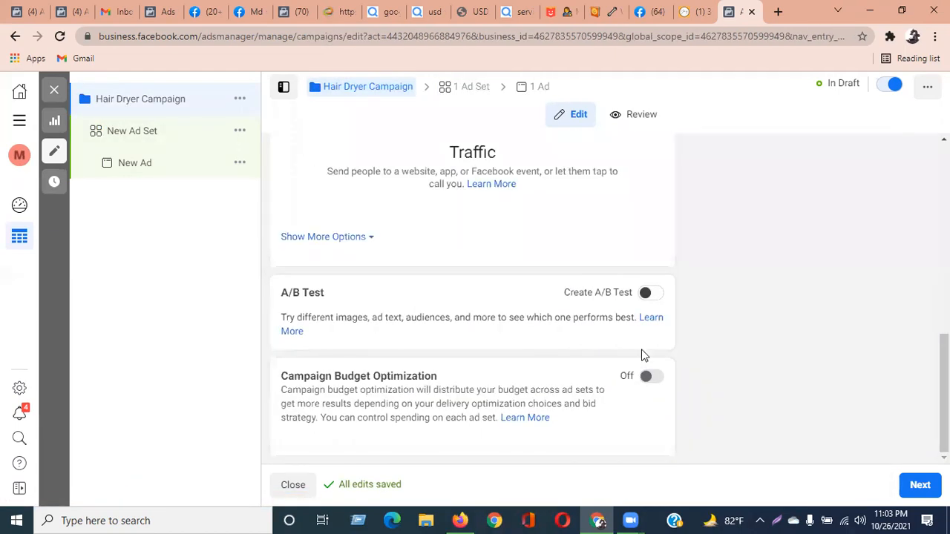
pyautogui.click(653, 377)
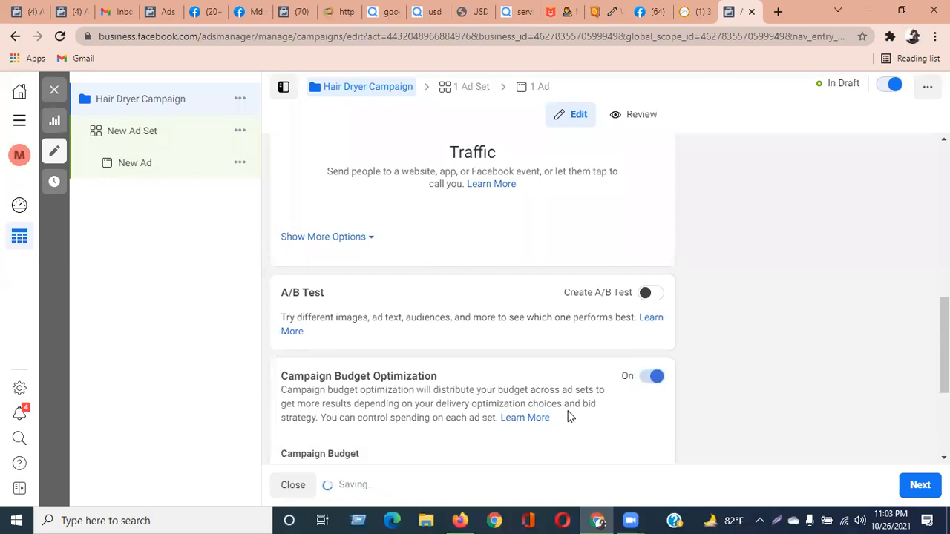
pyautogui.scroll(-3, 594, 401)
pyautogui.click(525, 273)
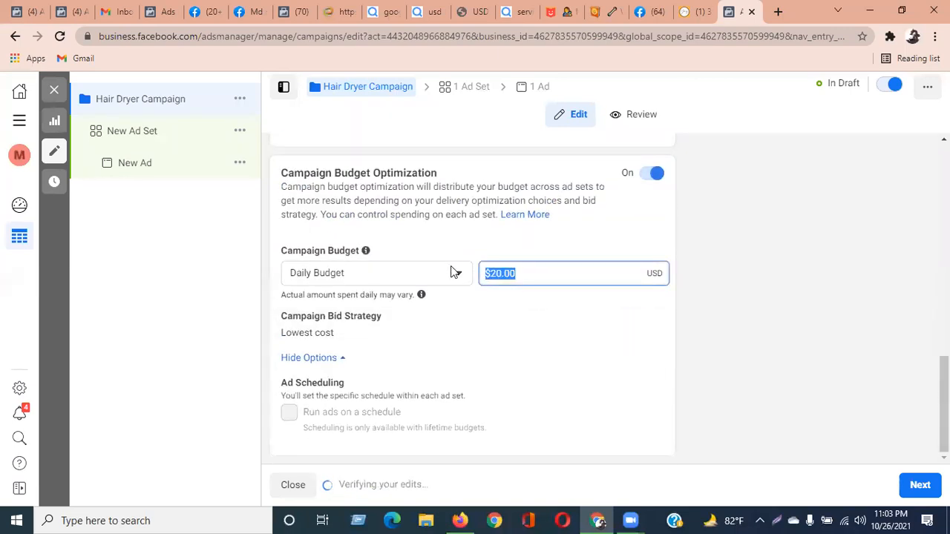
pyautogui.write('10')
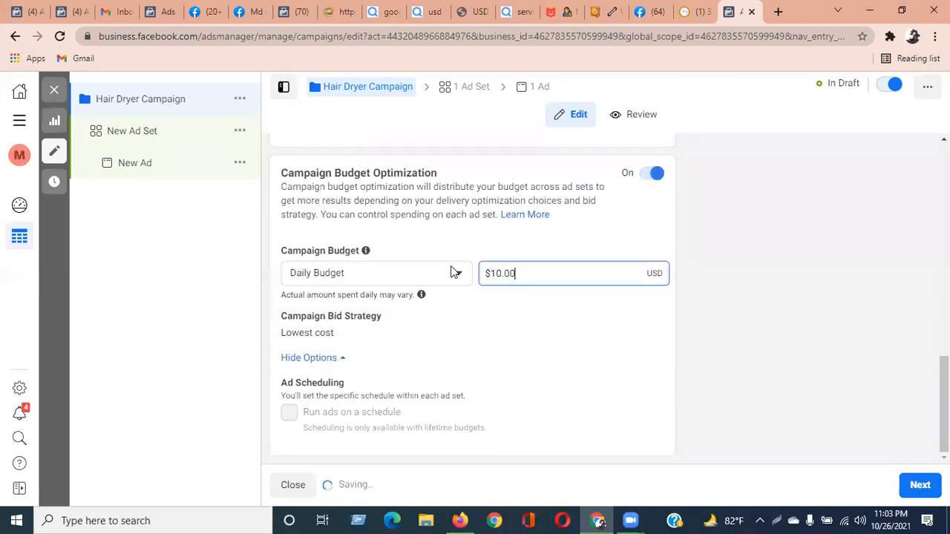
# Proceed to the new ad set and check its Budget & Schedule section.
pyautogui.click(920, 486)
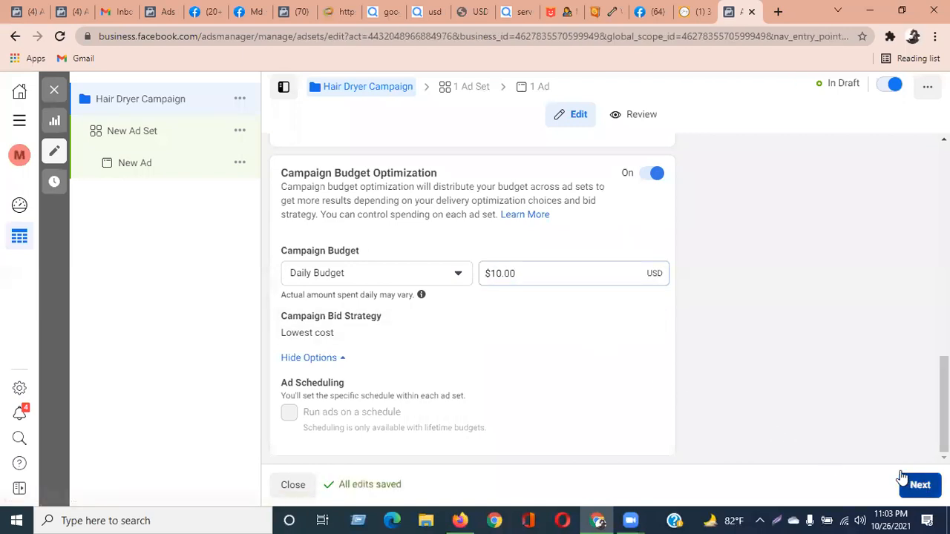
pyautogui.scroll(-6, 451, 252)
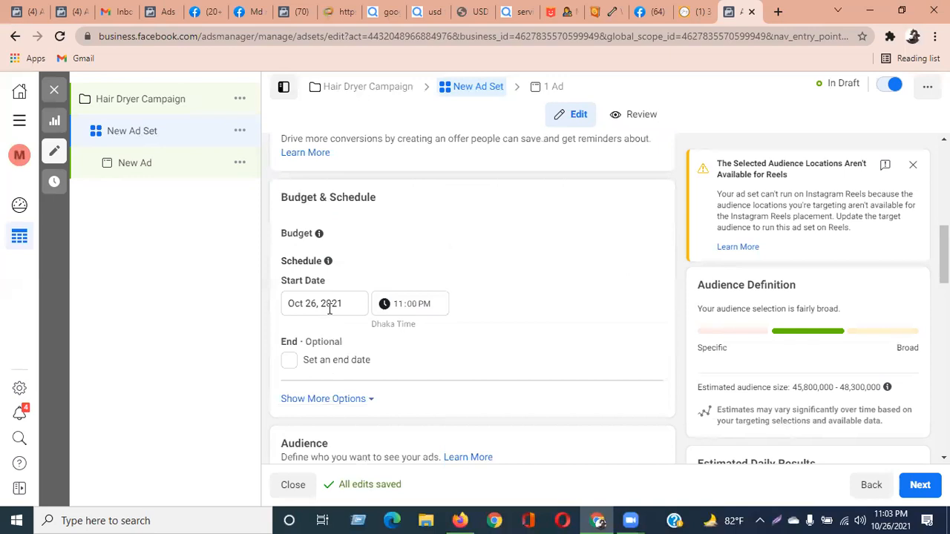
pyautogui.scroll(8, 558, 290)
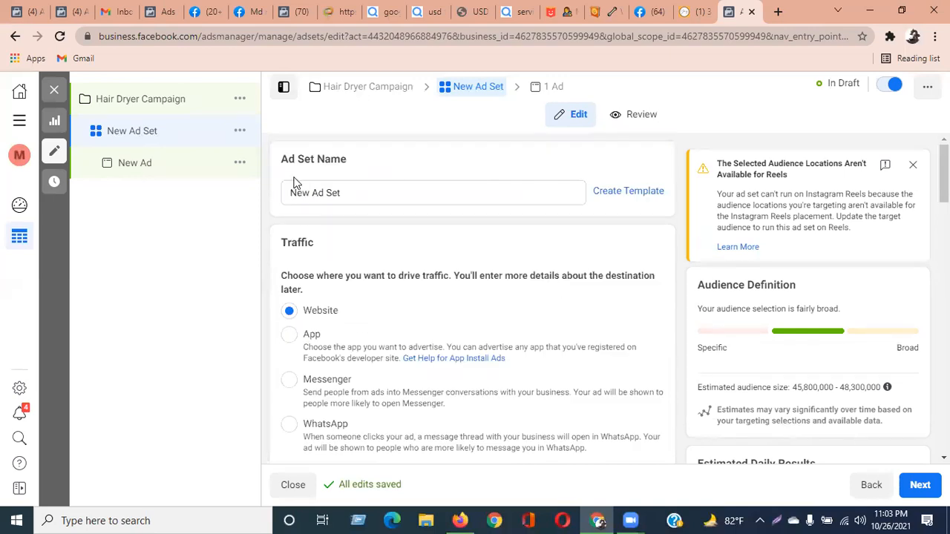
# Copy the campaign's name and use it to rename the ad set as Hair Dryer Campaign Ad Set.
pyautogui.click(153, 102)
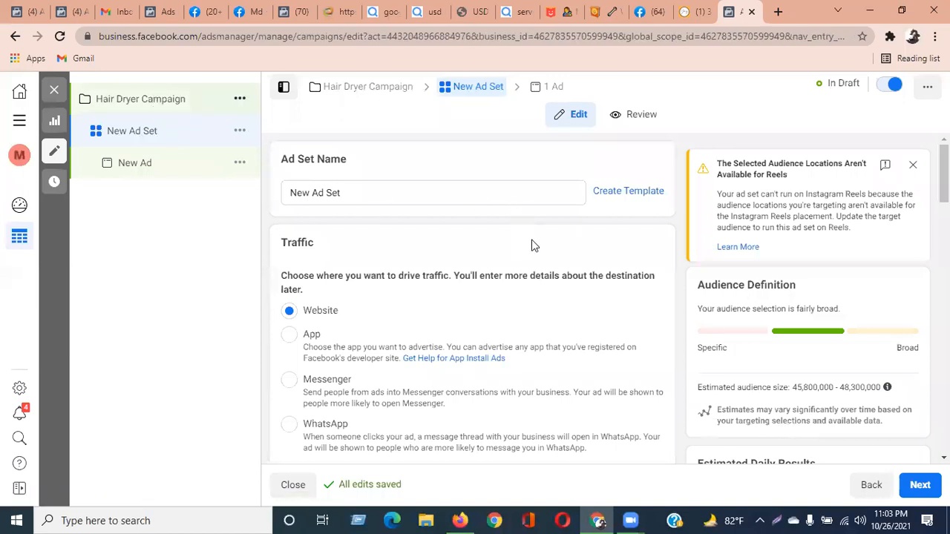
pyautogui.moveTo(380, 193); pyautogui.dragTo(246, 187)
pyautogui.hotkey('ctrl', 'c')
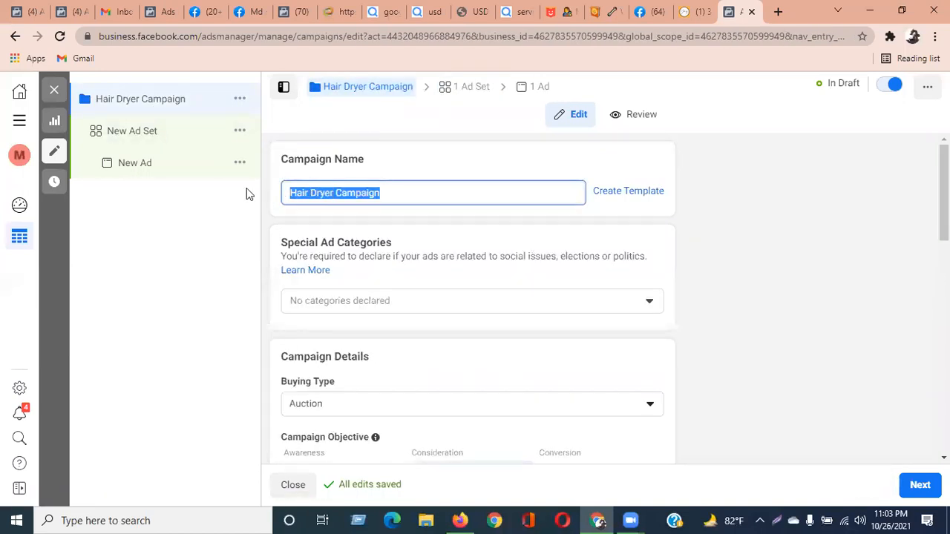
pyautogui.click(148, 142)
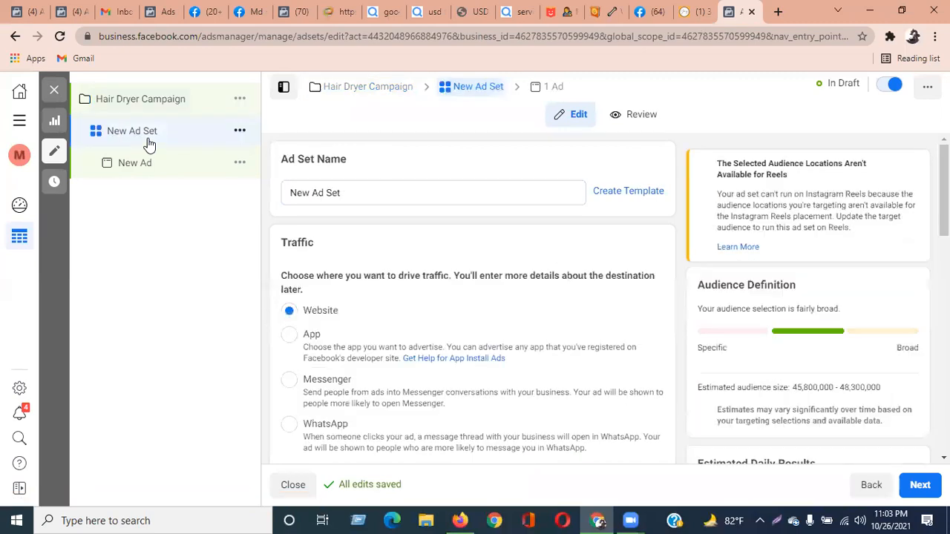
pyautogui.moveTo(310, 191); pyautogui.dragTo(261, 196)
pyautogui.hotkey('ctrl', 'v')
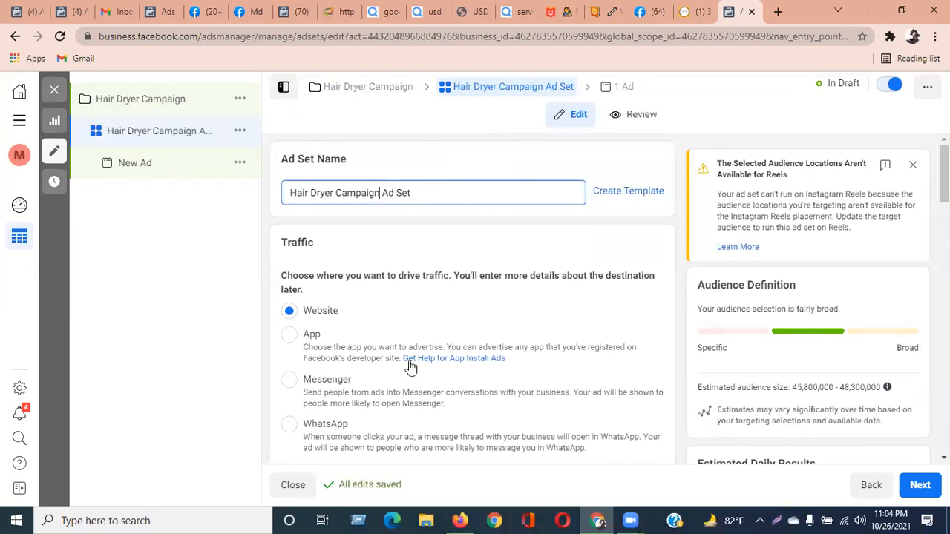
pyautogui.click(450, 169)
# Examine the ad set's Traffic destination options and compare them with the hair dryer brush product page on the store website.
pyautogui.doubleClick(304, 245)
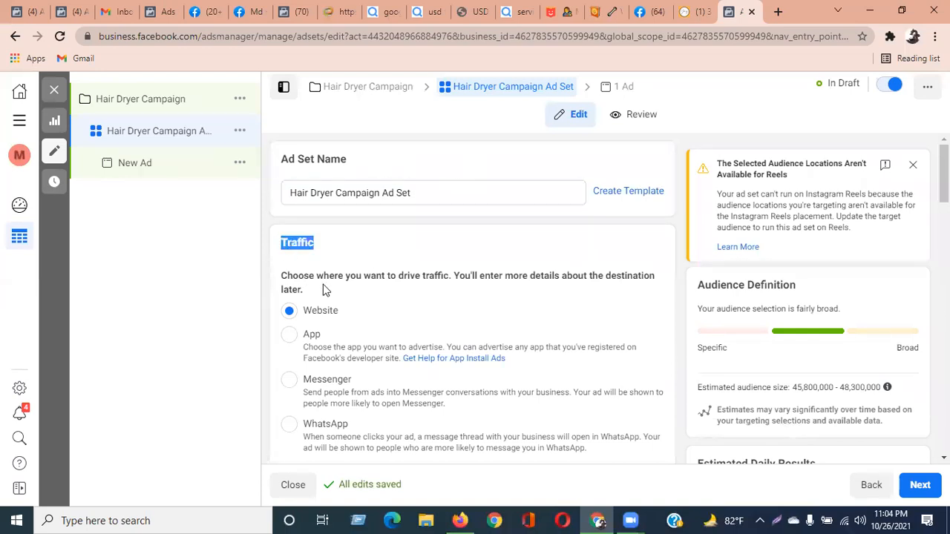
pyautogui.moveTo(283, 277); pyautogui.dragTo(444, 279)
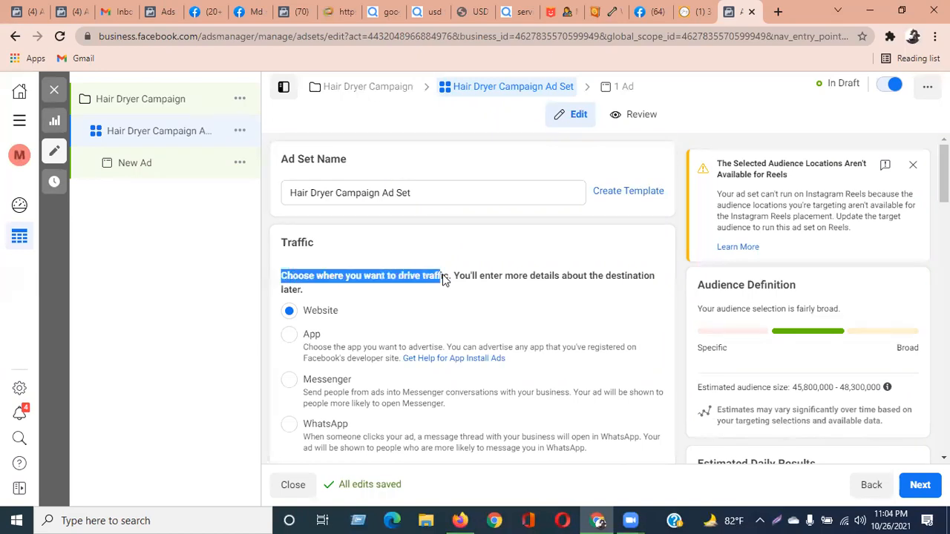
pyautogui.click(425, 245)
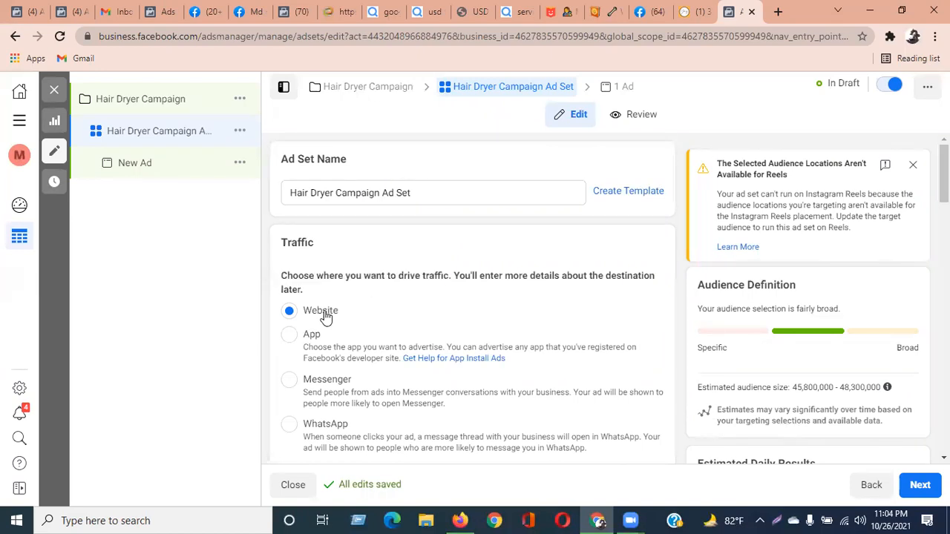
pyautogui.scroll(-2, 325, 317)
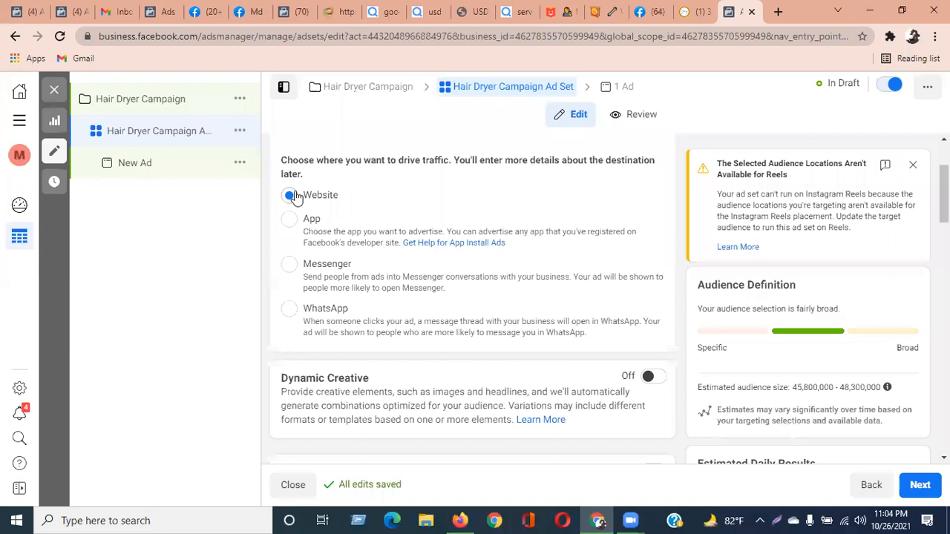
pyautogui.click(689, 12)
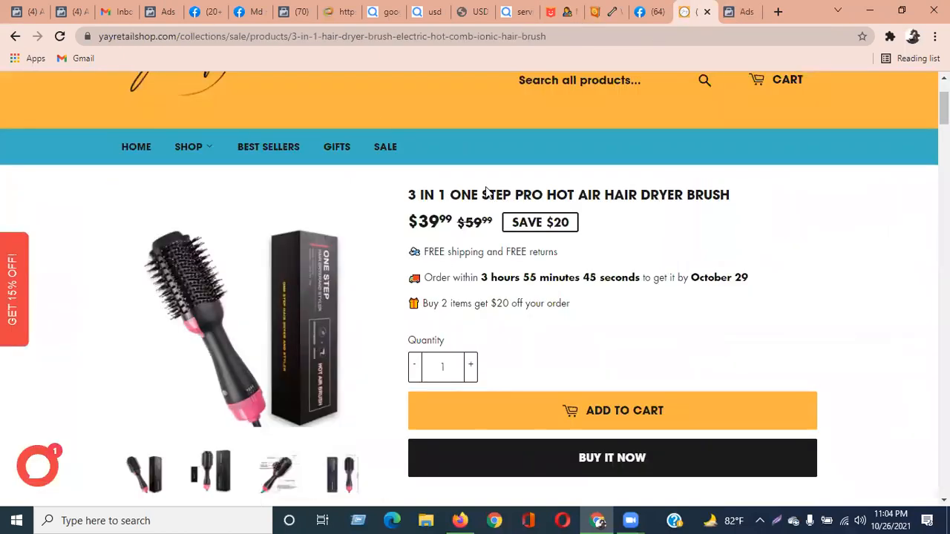
pyautogui.click(736, 12)
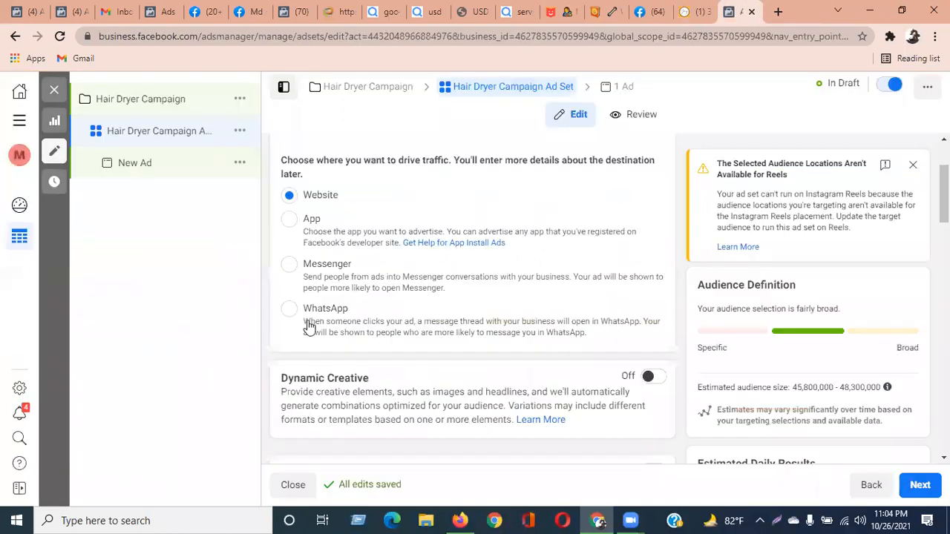
pyautogui.scroll(2, 395, 247)
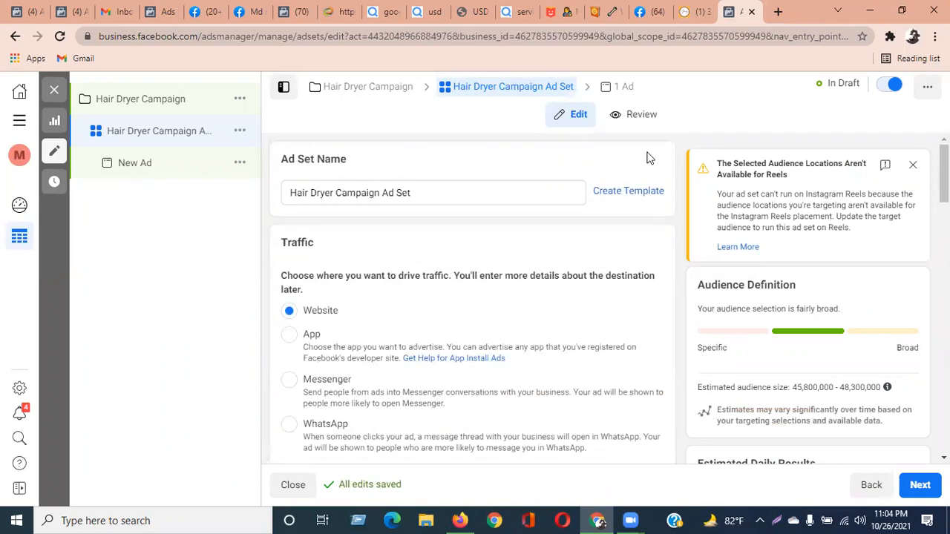
pyautogui.click(701, 12)
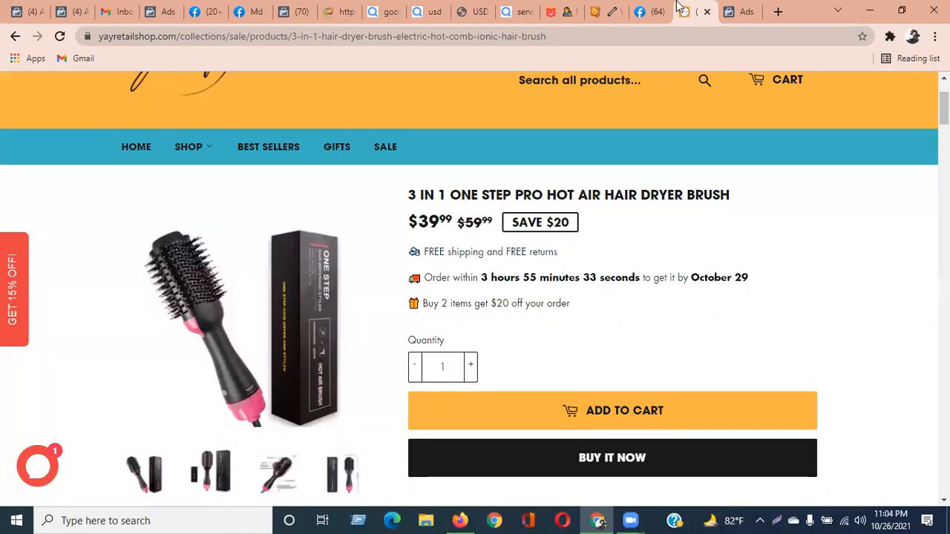
pyautogui.click(741, 9)
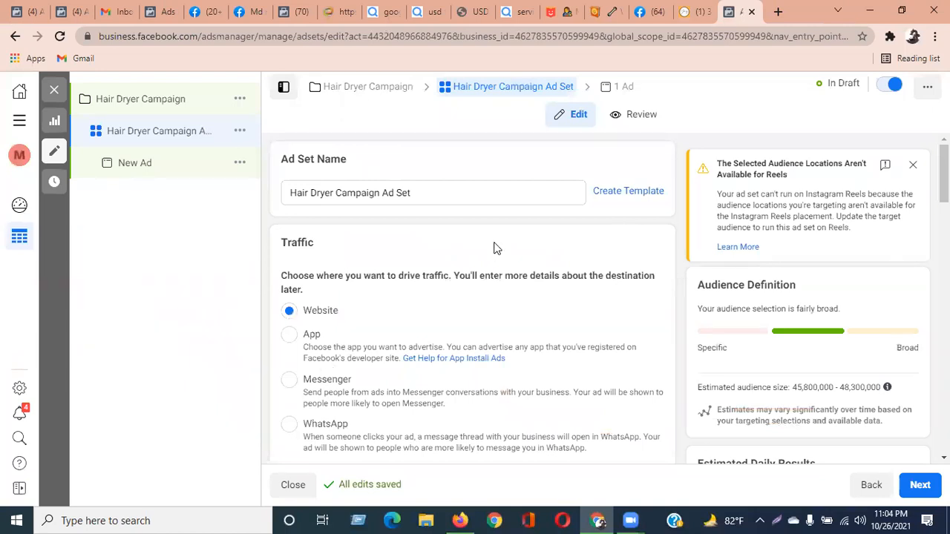
# Review the Dynamic Creative and Offer sections of the ad set, checking the hair dryer brush product page in between.
pyautogui.scroll(-2, 397, 319)
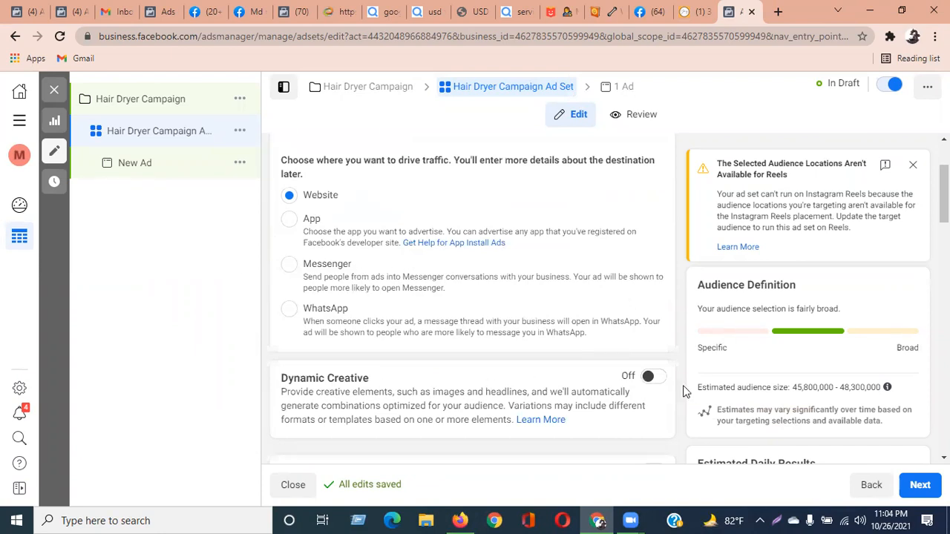
pyautogui.scroll(-2, 677, 385)
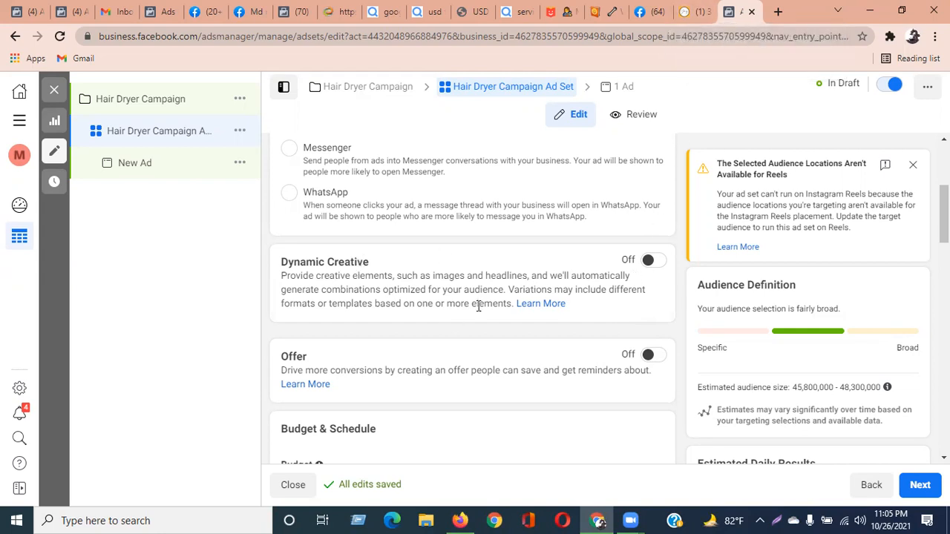
pyautogui.click(686, 10)
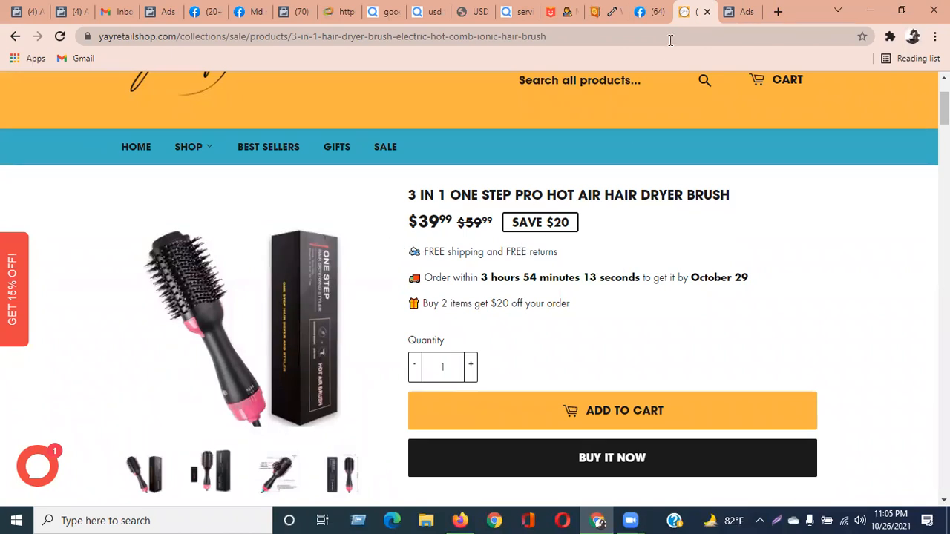
pyautogui.click(732, 11)
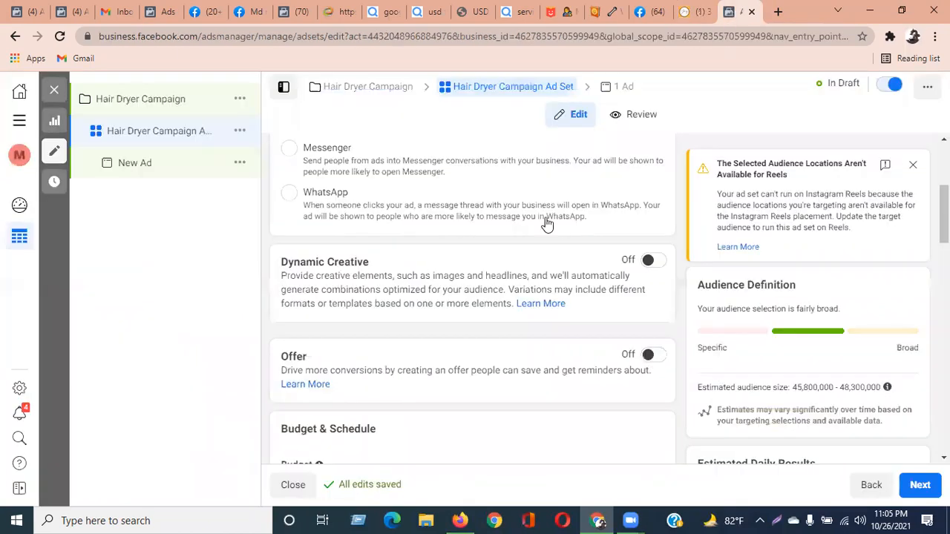
pyautogui.scroll(2, 344, 220)
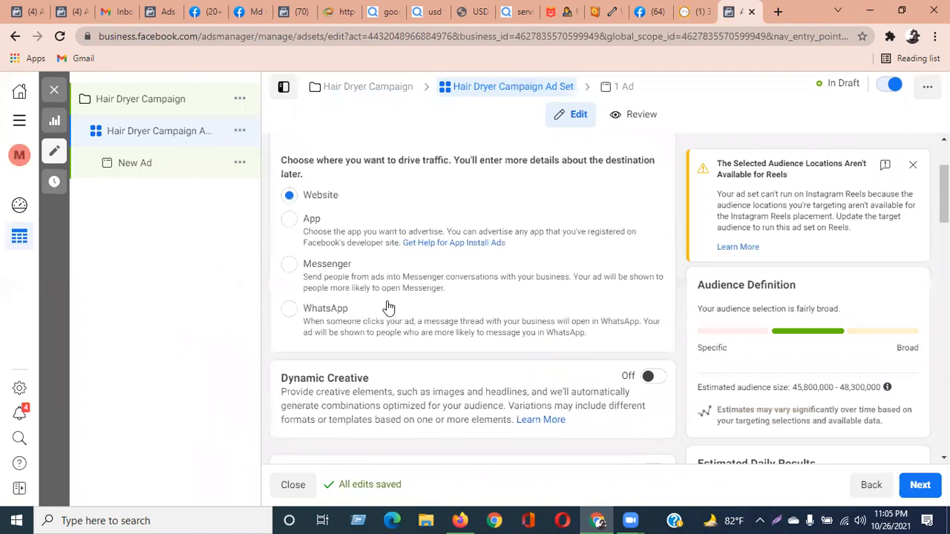
pyautogui.scroll(-3, 389, 307)
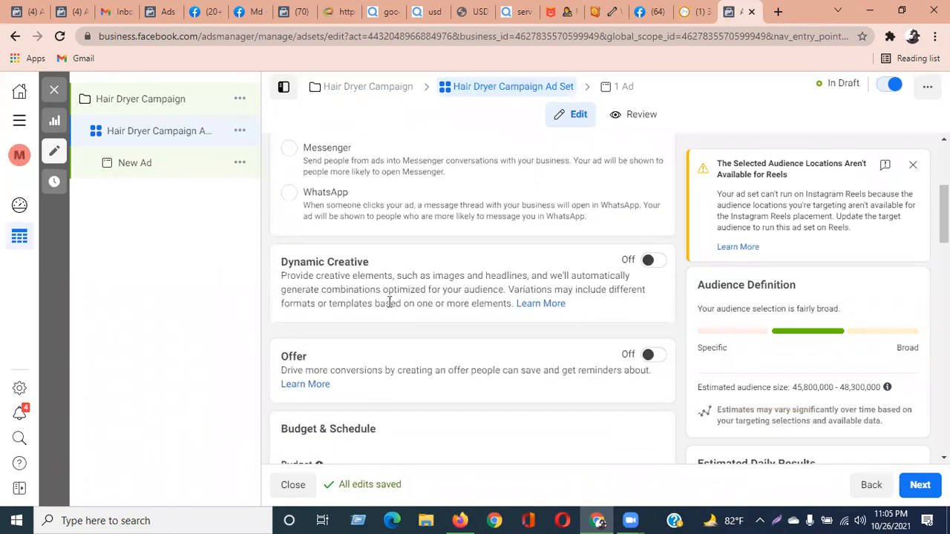
pyautogui.moveTo(281, 147); pyautogui.dragTo(381, 136)
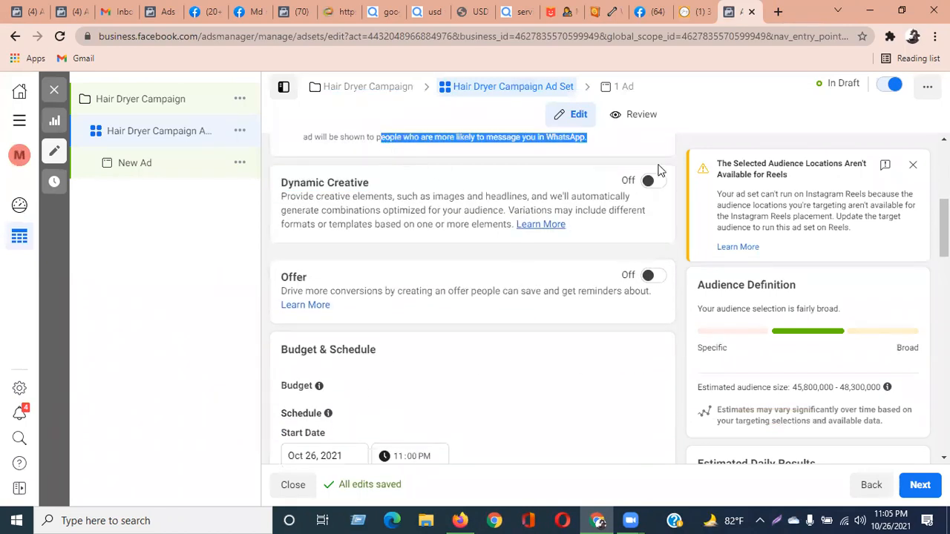
pyautogui.click(550, 178)
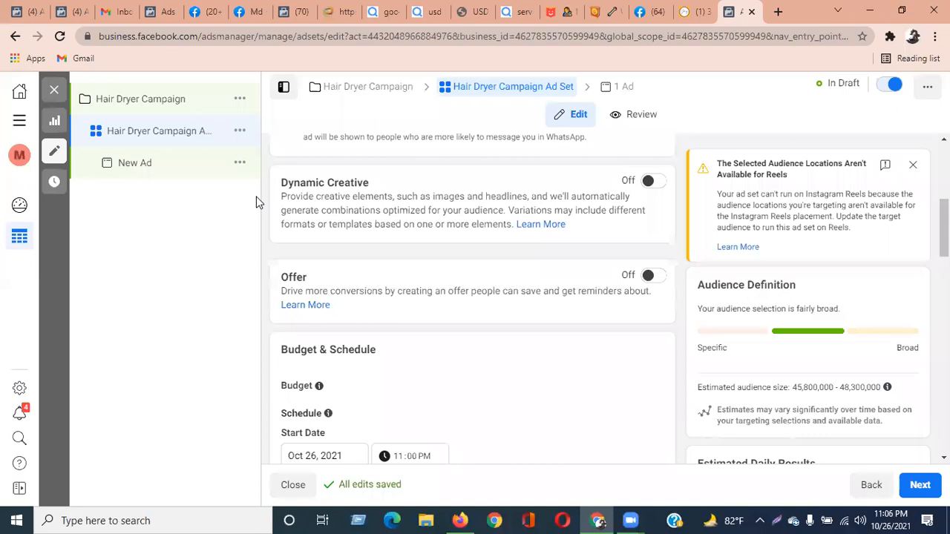
# Check the hair dryer brush product page and examine the ad set's Budget & Schedule section, including the start date.
pyautogui.click(686, 11)
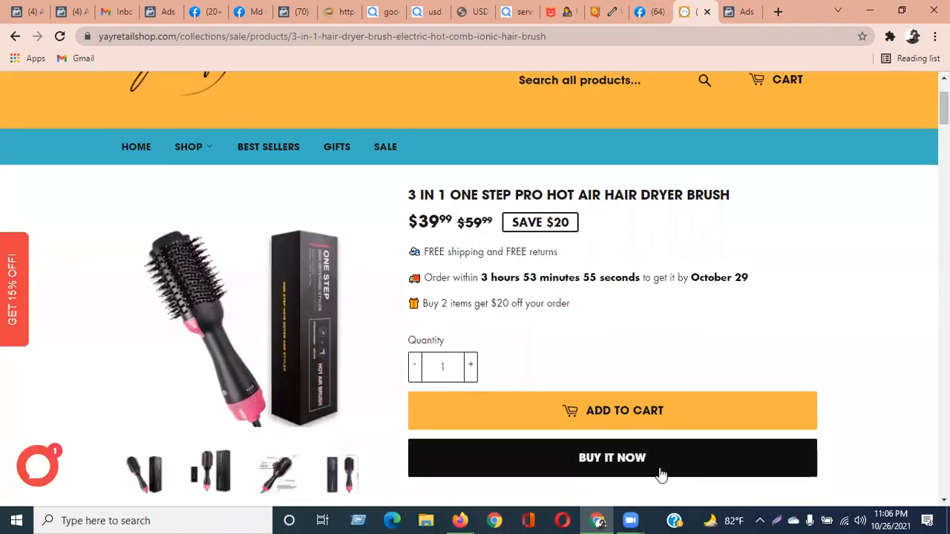
pyautogui.click(738, 11)
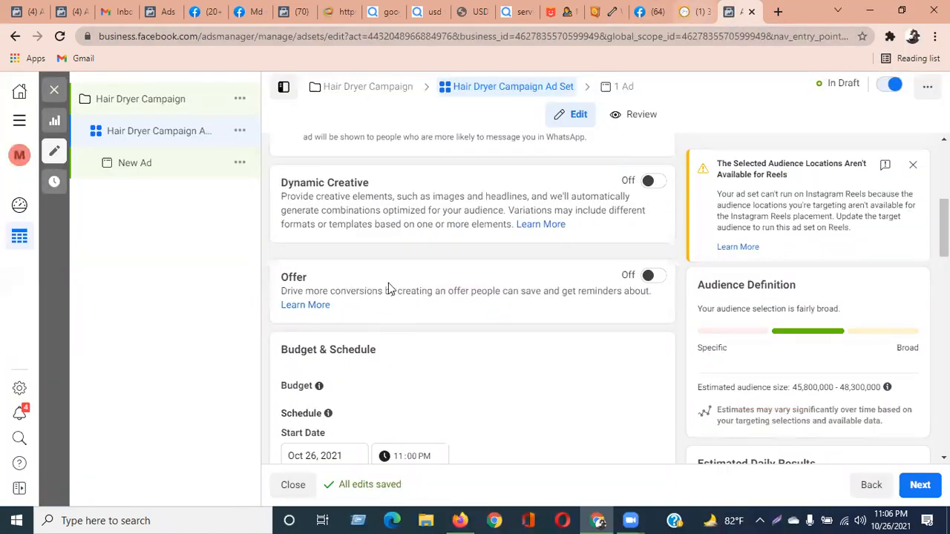
pyautogui.scroll(-2, 437, 255)
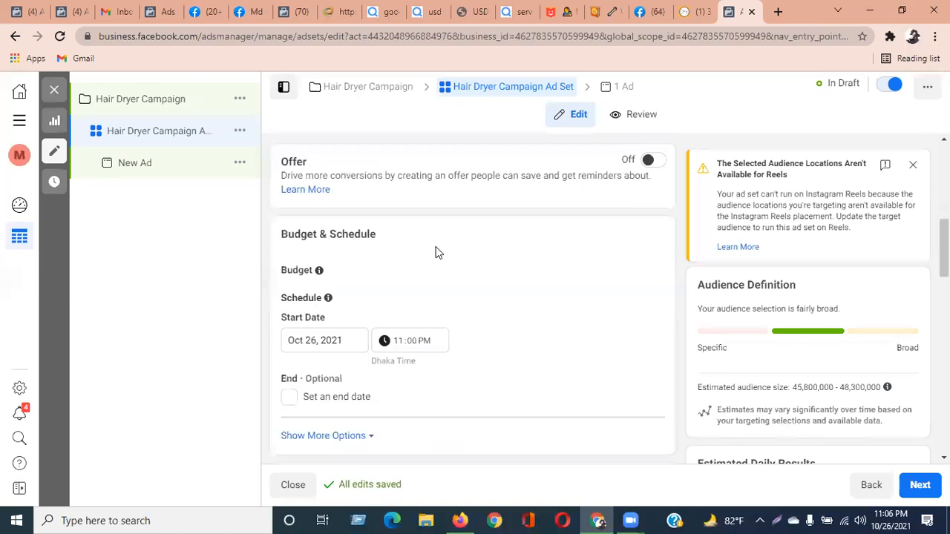
pyautogui.moveTo(279, 235); pyautogui.dragTo(383, 246)
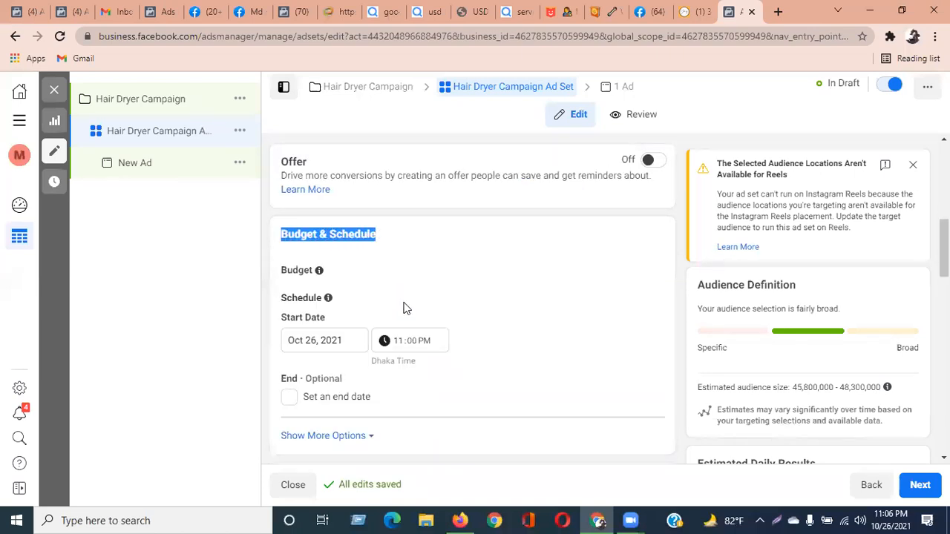
pyautogui.scroll(-2, 406, 309)
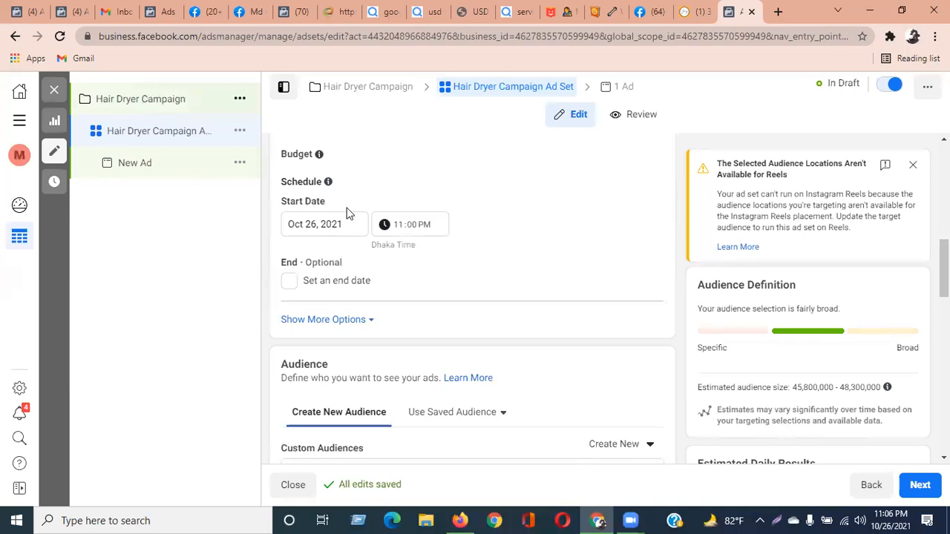
pyautogui.scroll(2, 371, 207)
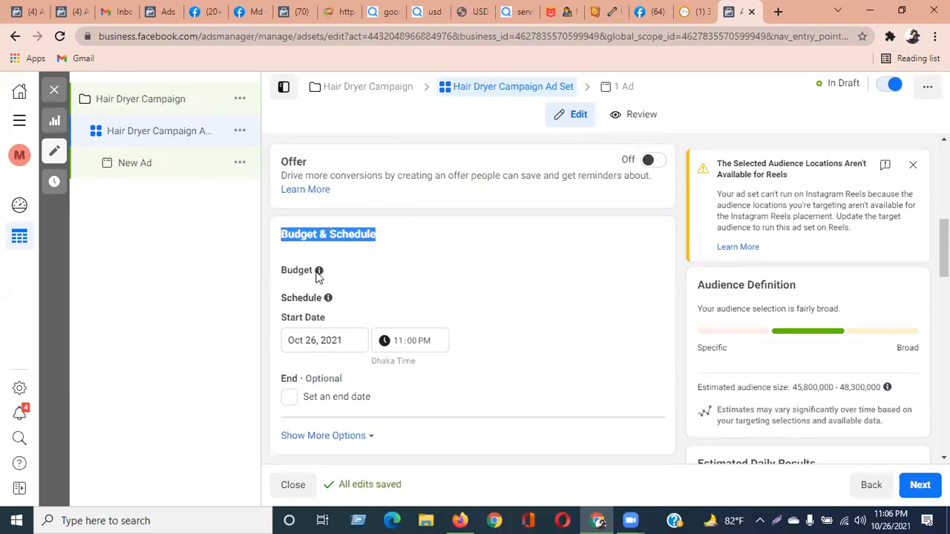
pyautogui.click(363, 282)
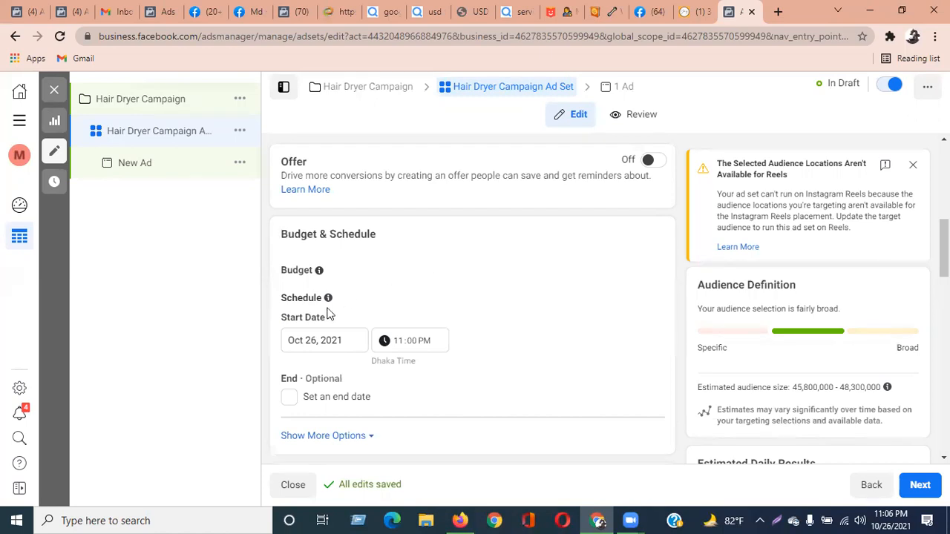
pyautogui.moveTo(282, 319); pyautogui.dragTo(330, 322)
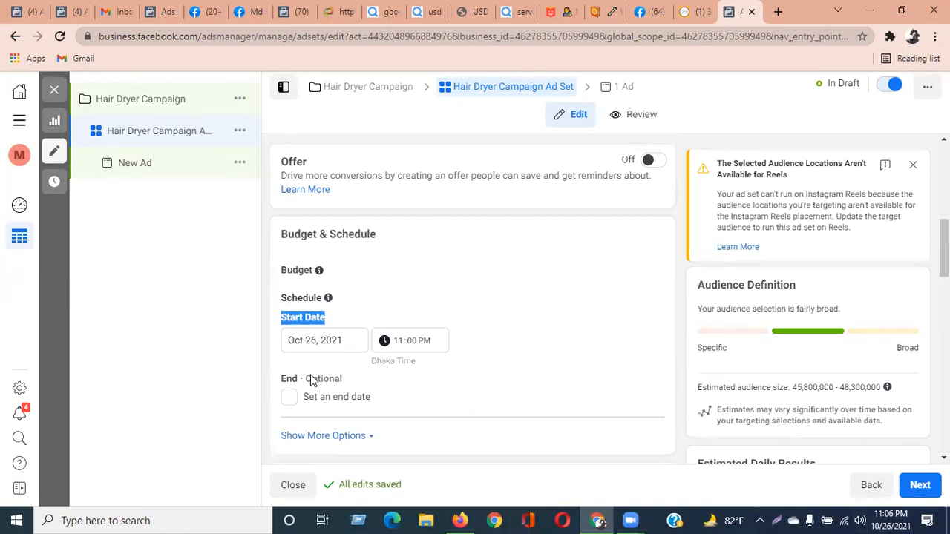
pyautogui.click(312, 326)
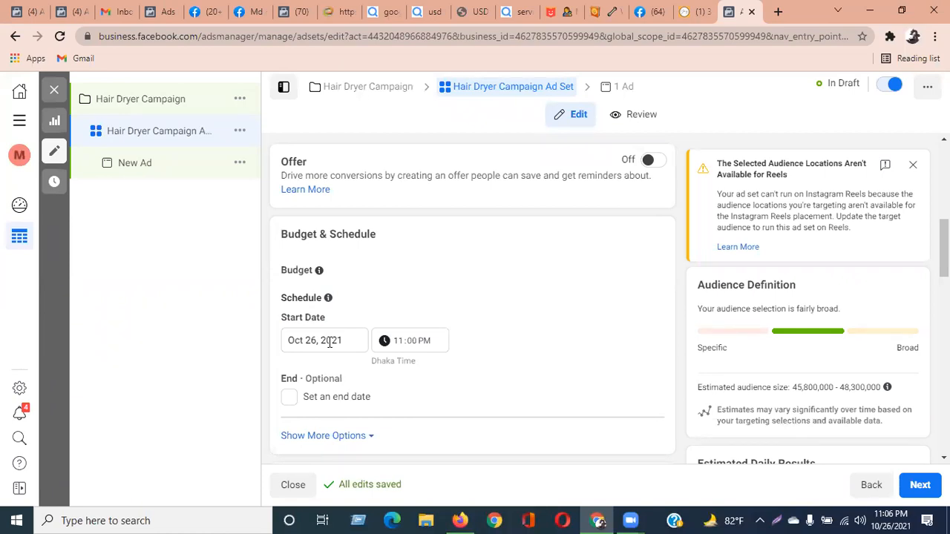
# Enable an end date for the ad set's schedule and set it to Nov 2, 2021.
pyautogui.click(289, 398)
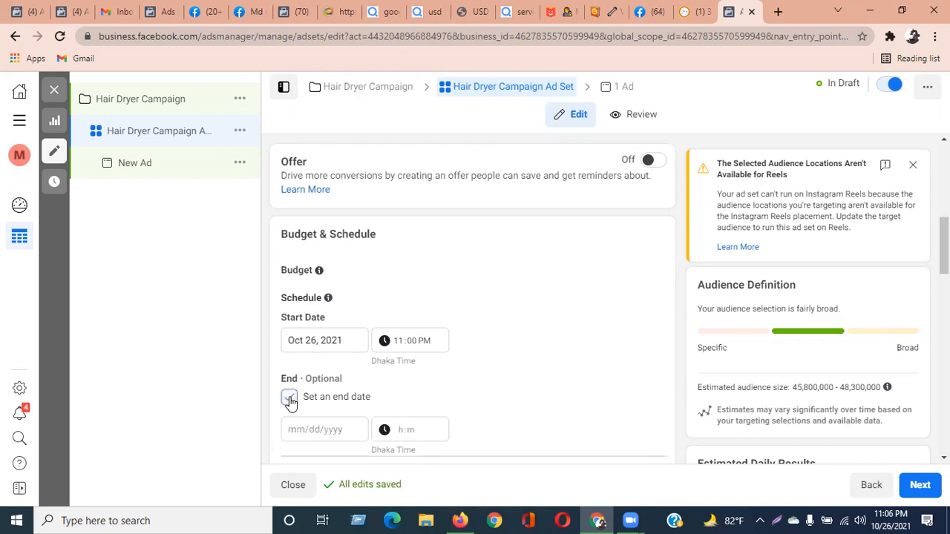
pyautogui.click(313, 429)
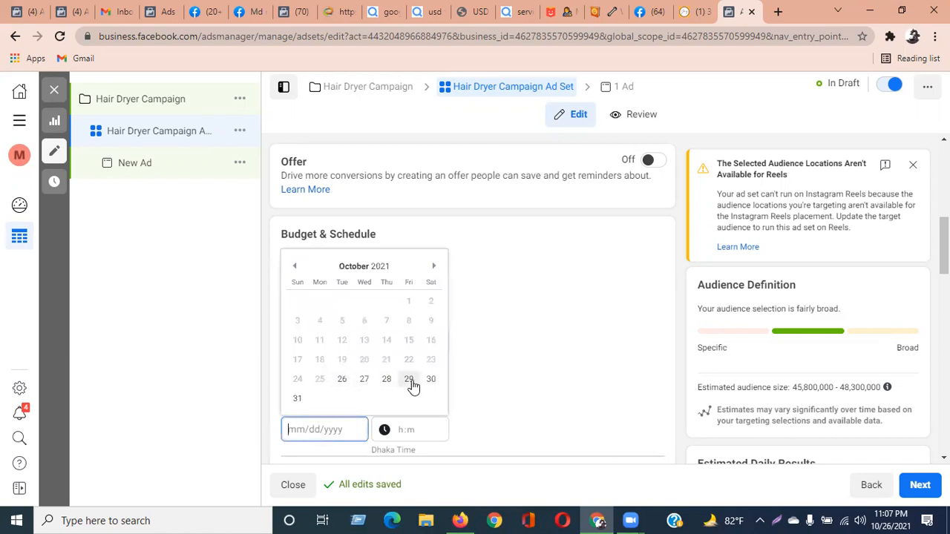
pyautogui.click(434, 266)
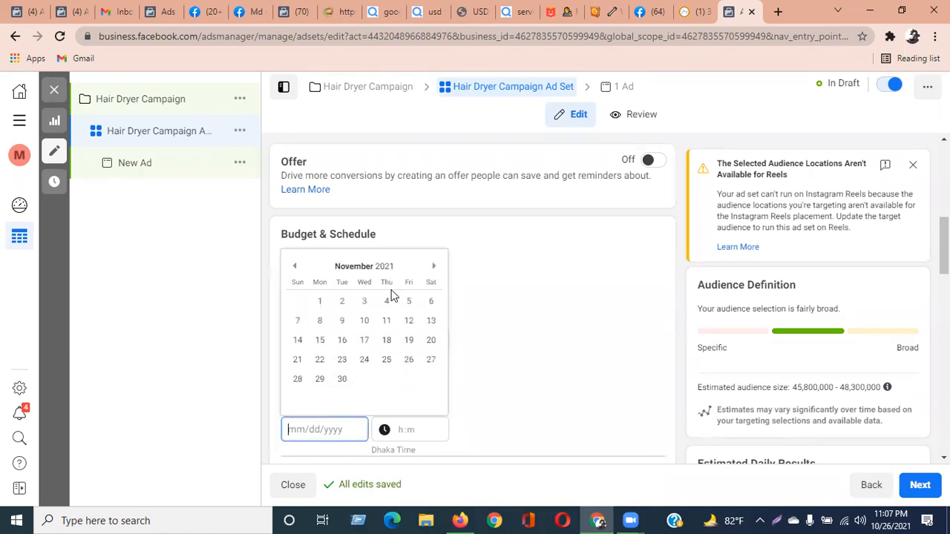
pyautogui.click(433, 267)
pyautogui.click(293, 266)
pyautogui.click(340, 303)
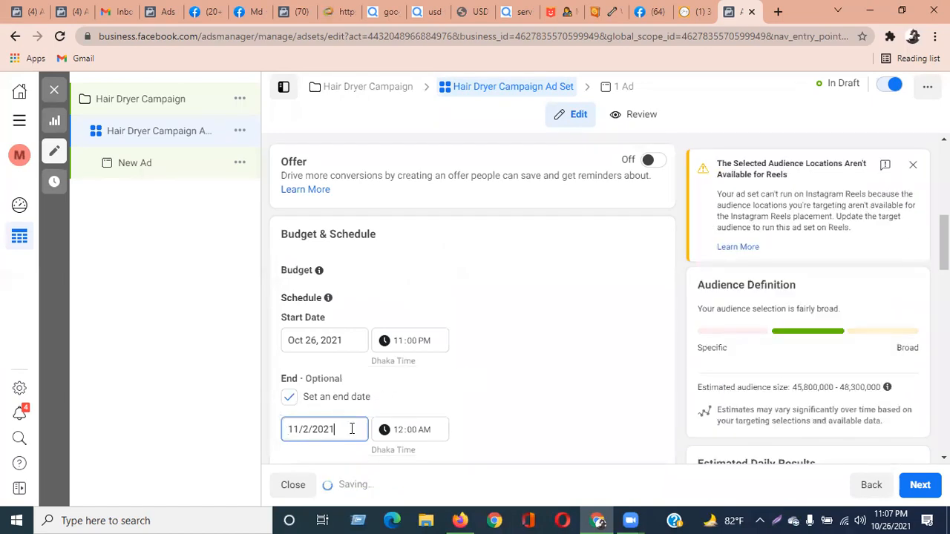
pyautogui.click(452, 391)
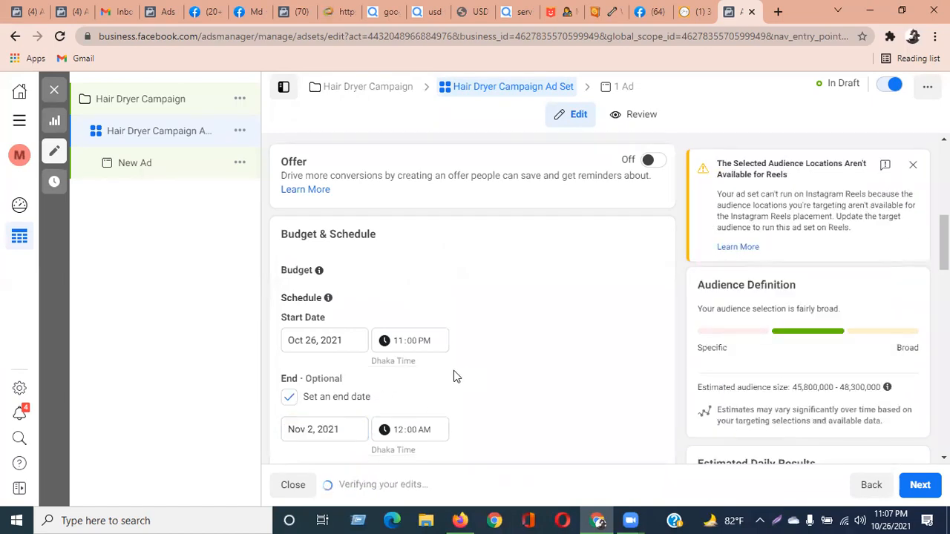
# Reset the ad set's start date to today.
pyautogui.scroll(-2, 453, 370)
pyautogui.scroll(-2, 523, 301)
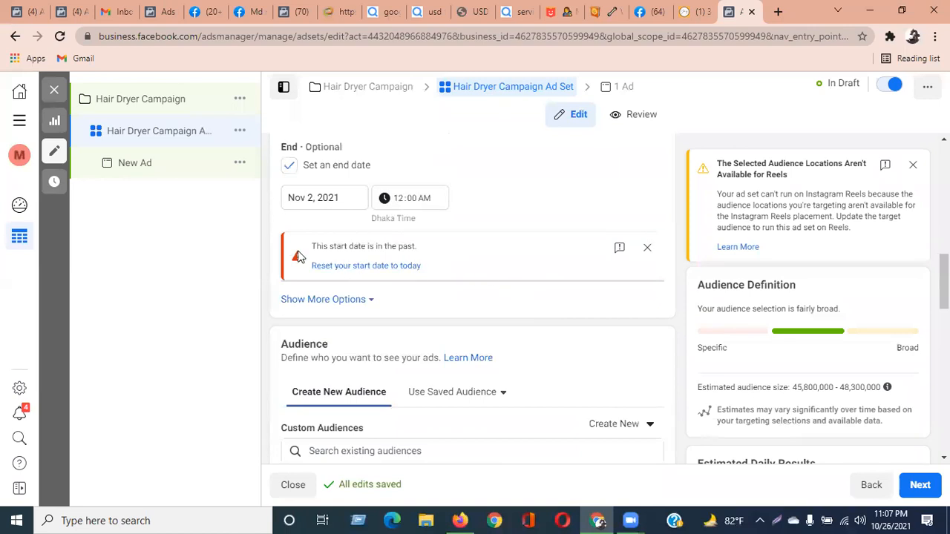
pyautogui.click(349, 266)
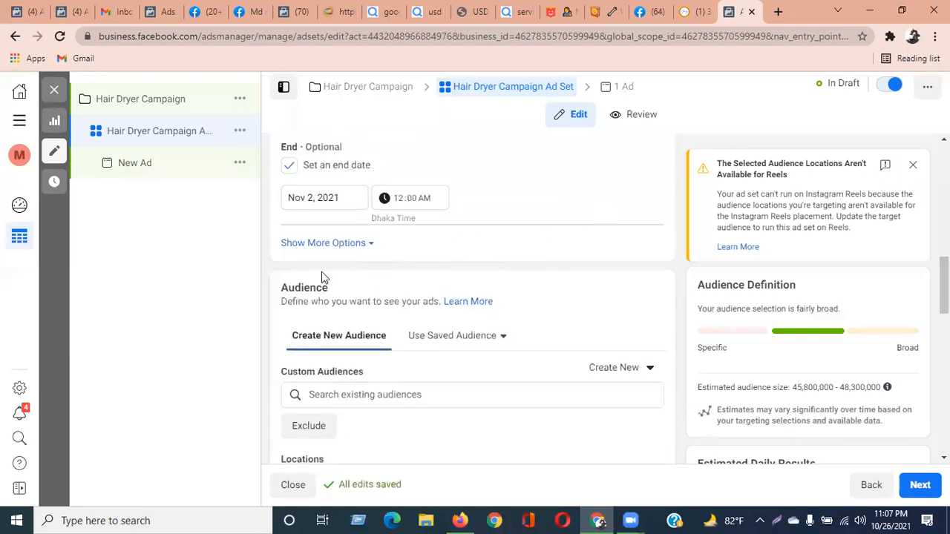
pyautogui.click(304, 245)
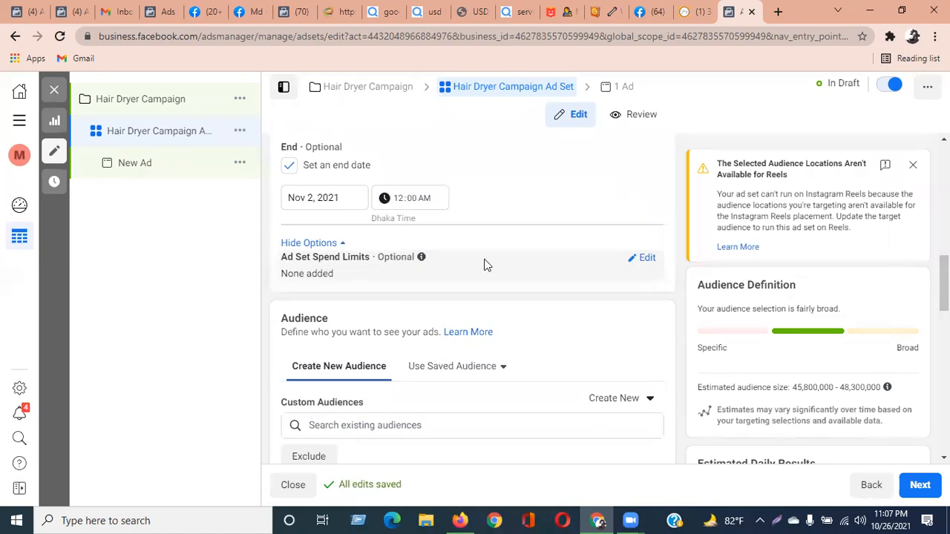
pyautogui.click(644, 257)
pyautogui.click(289, 282)
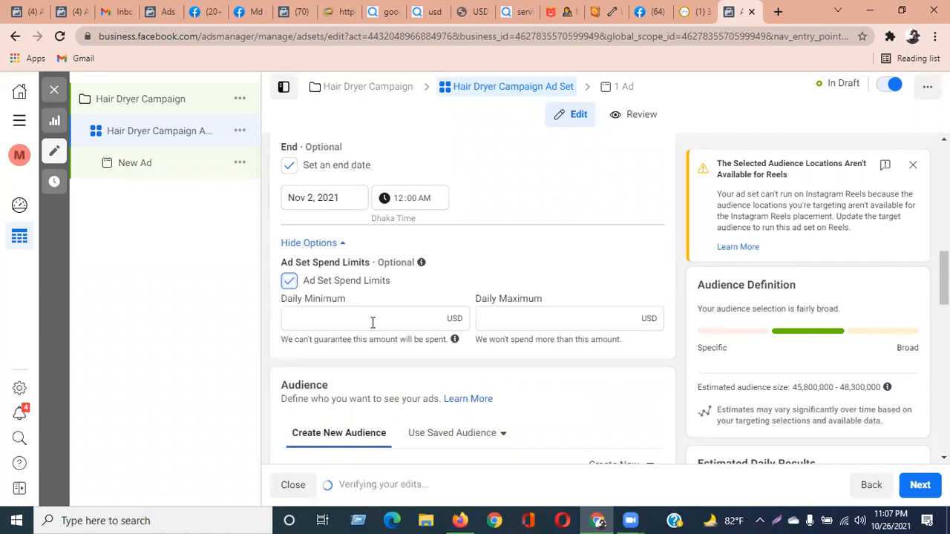
pyautogui.click(373, 322)
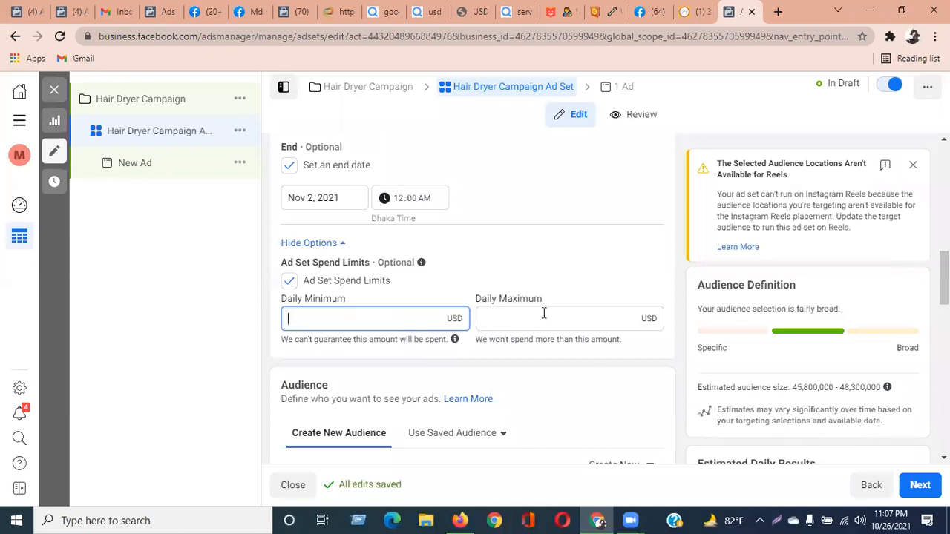
pyautogui.click(291, 286)
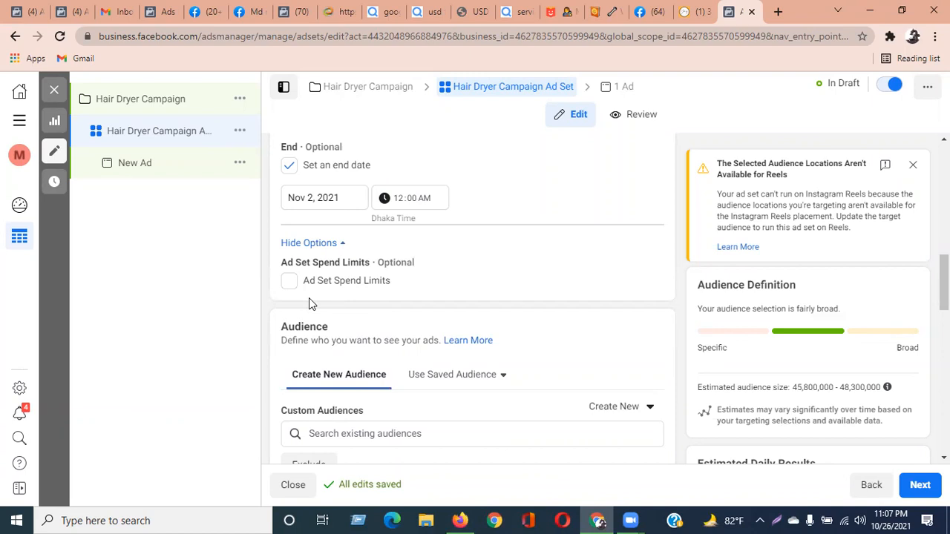
pyautogui.click(308, 244)
# Examine the ad set's Audience section and the Placements section that follows it.
pyautogui.scroll(-2, 410, 244)
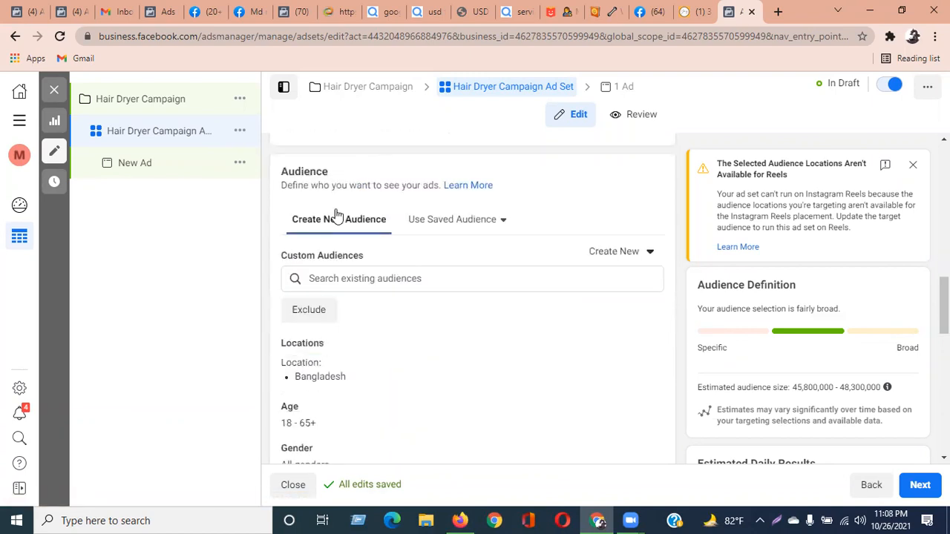
pyautogui.scroll(2, 277, 170)
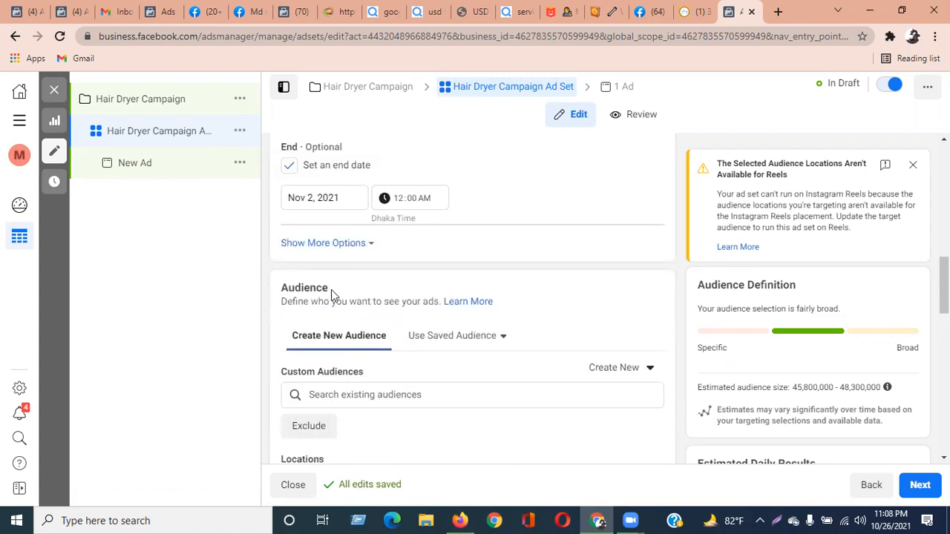
pyautogui.moveTo(330, 289); pyautogui.dragTo(273, 289)
pyautogui.scroll(-2, 383, 275)
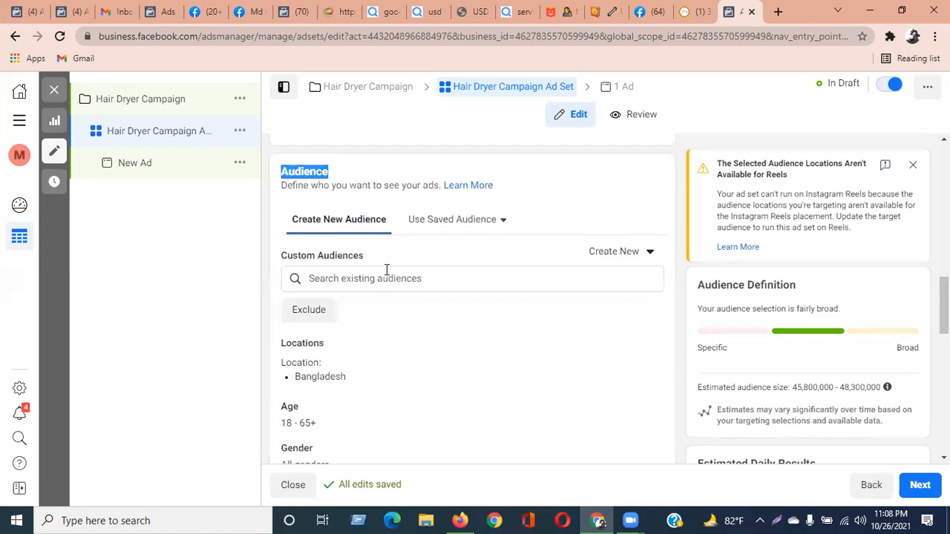
pyautogui.scroll(-8, 386, 271)
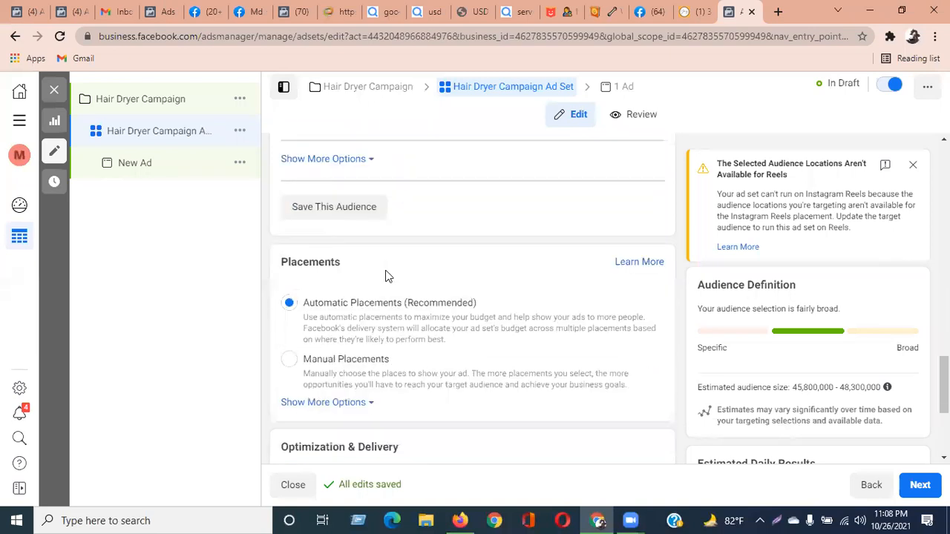
pyautogui.scroll(10, 385, 276)
pyautogui.scroll(-2, 385, 275)
pyautogui.scroll(2, 386, 273)
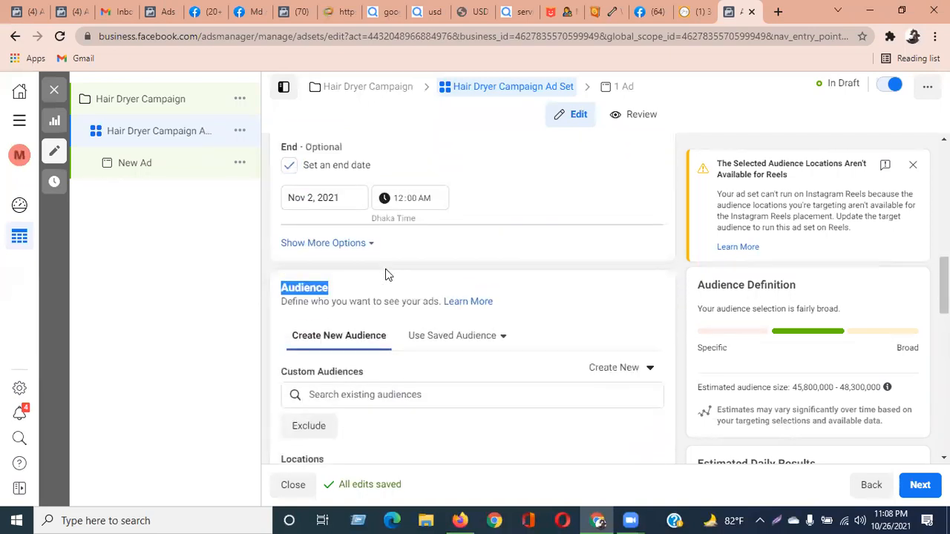
pyautogui.click(264, 270)
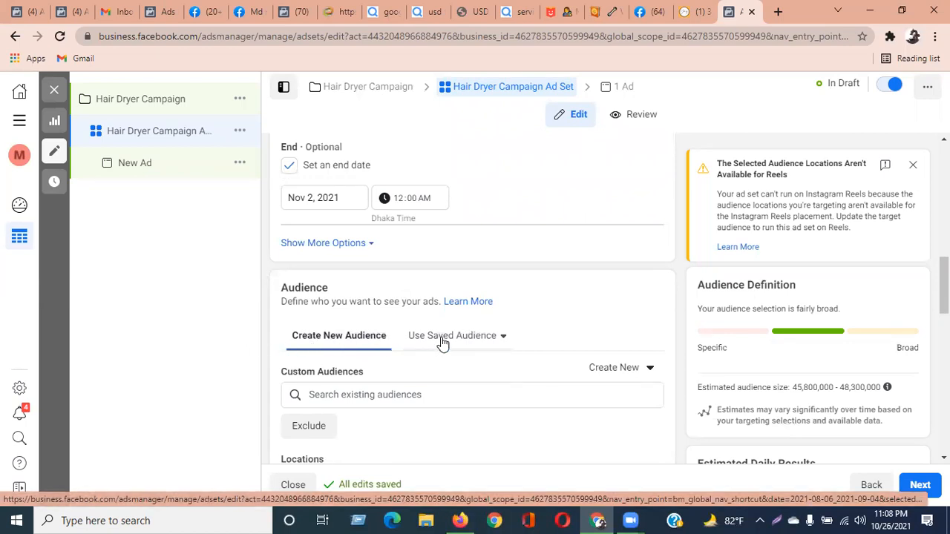
# Review the saved audience option and default targeting settings, checking the hair dryer brush product page in between.
pyautogui.moveTo(442, 343)
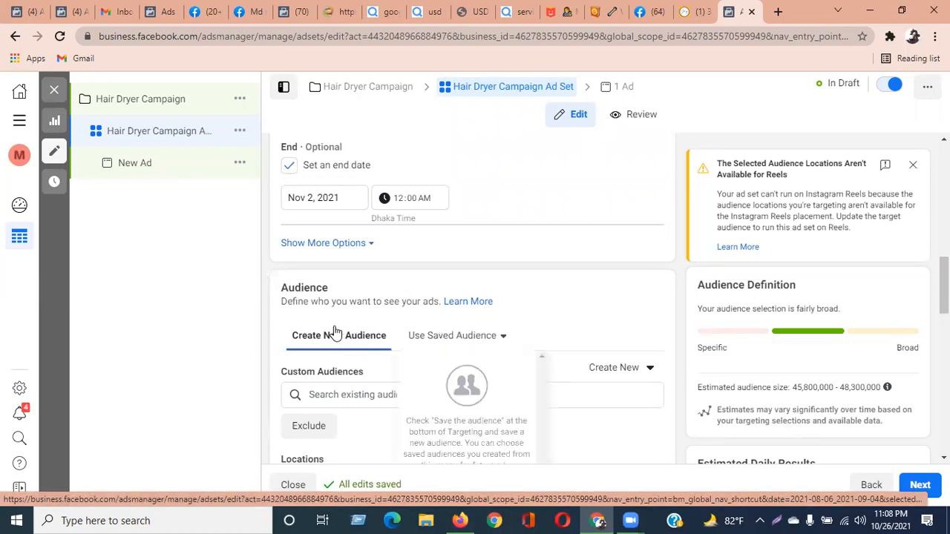
pyautogui.scroll(-2, 377, 399)
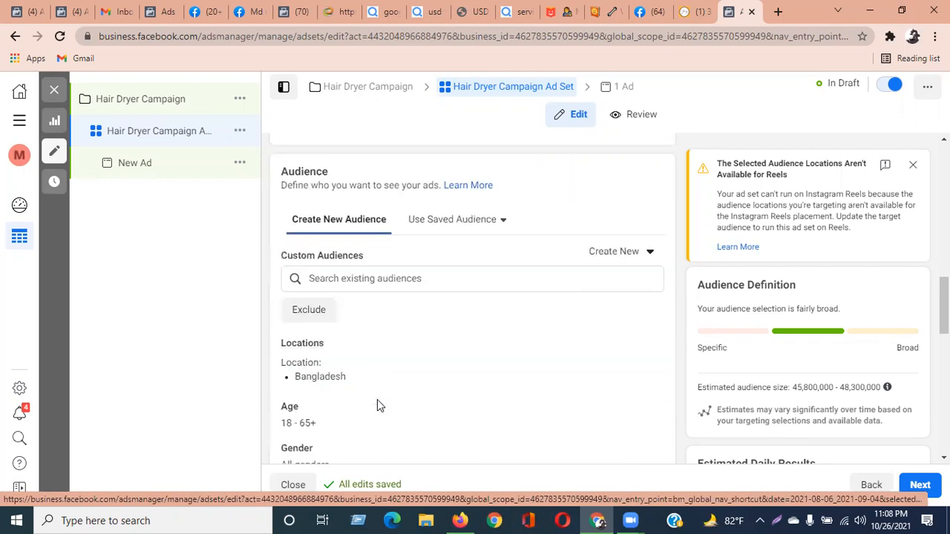
pyautogui.scroll(-5, 361, 349)
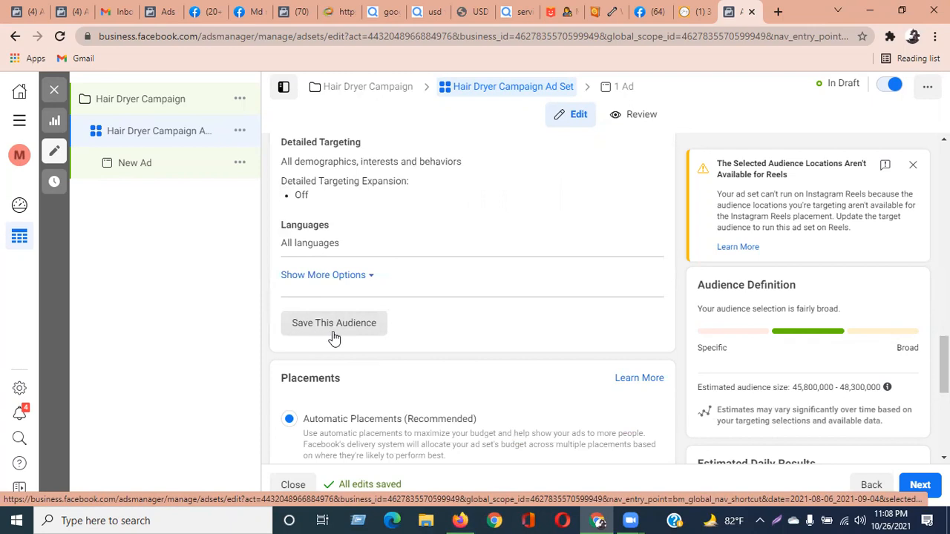
pyautogui.scroll(2, 390, 307)
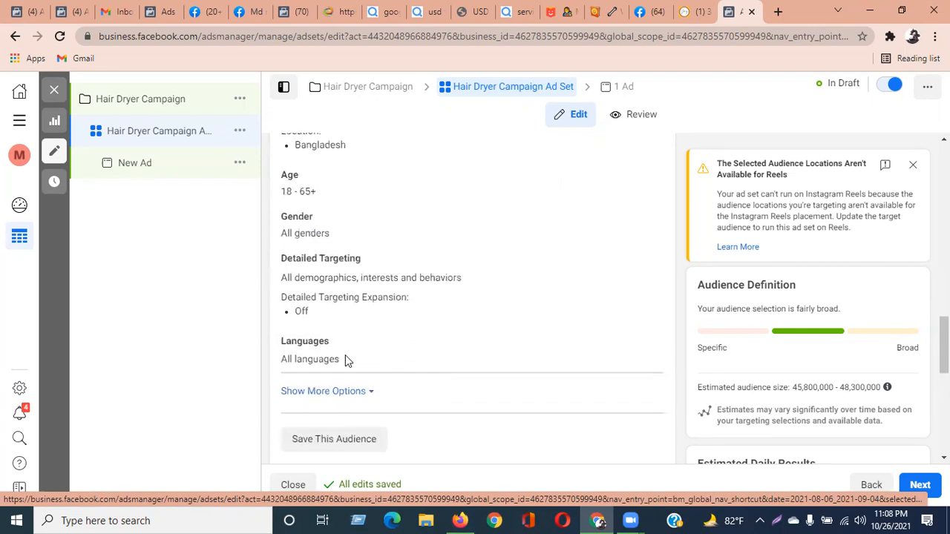
pyautogui.scroll(3, 337, 260)
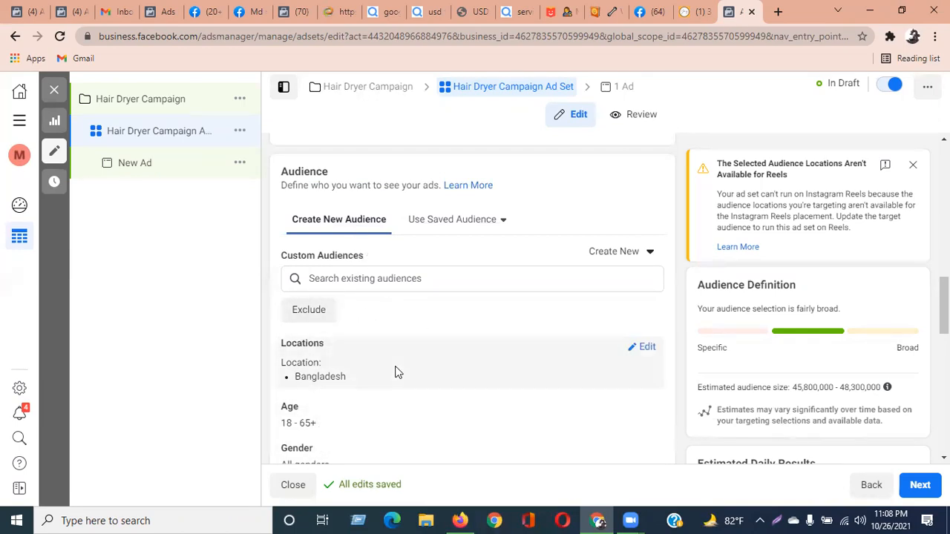
pyautogui.scroll(-5, 396, 373)
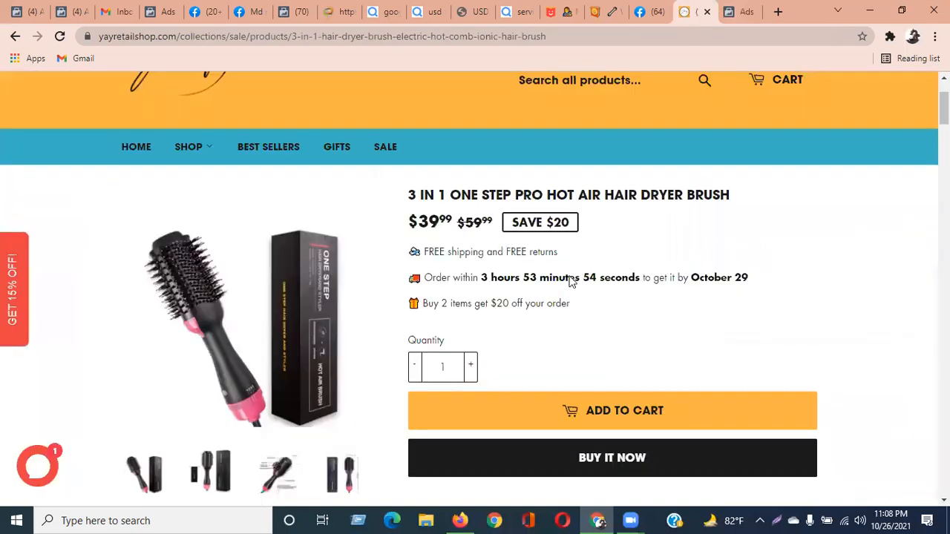
pyautogui.click(694, 11)
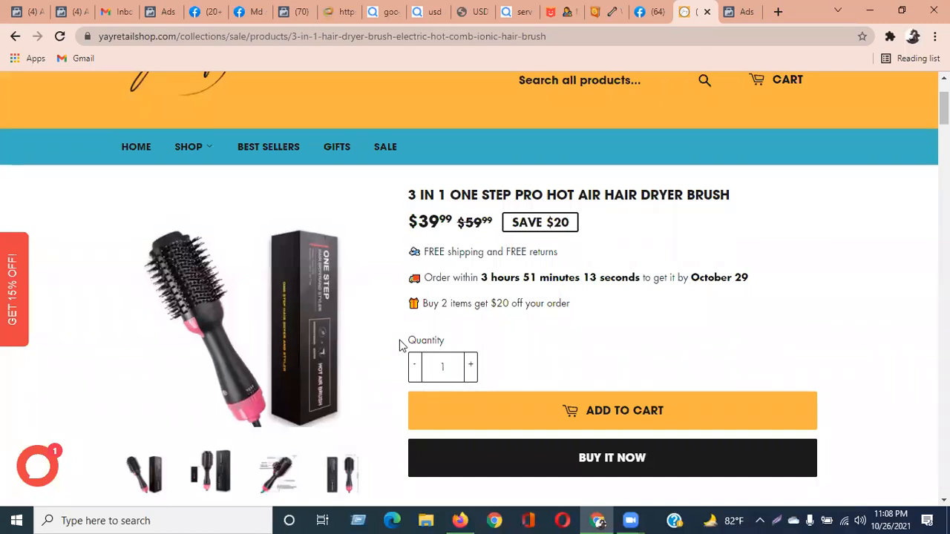
pyautogui.click(736, 11)
pyautogui.scroll(5, 312, 256)
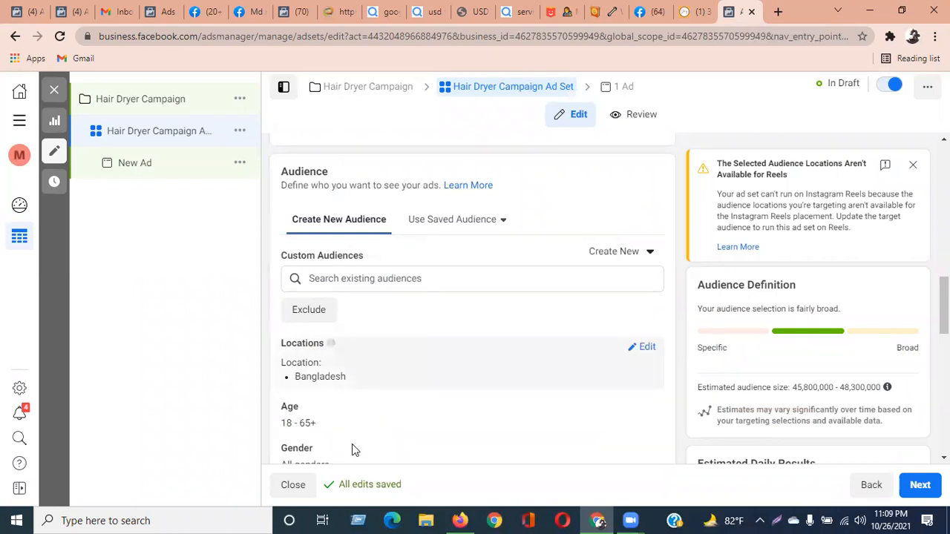
pyautogui.click(457, 223)
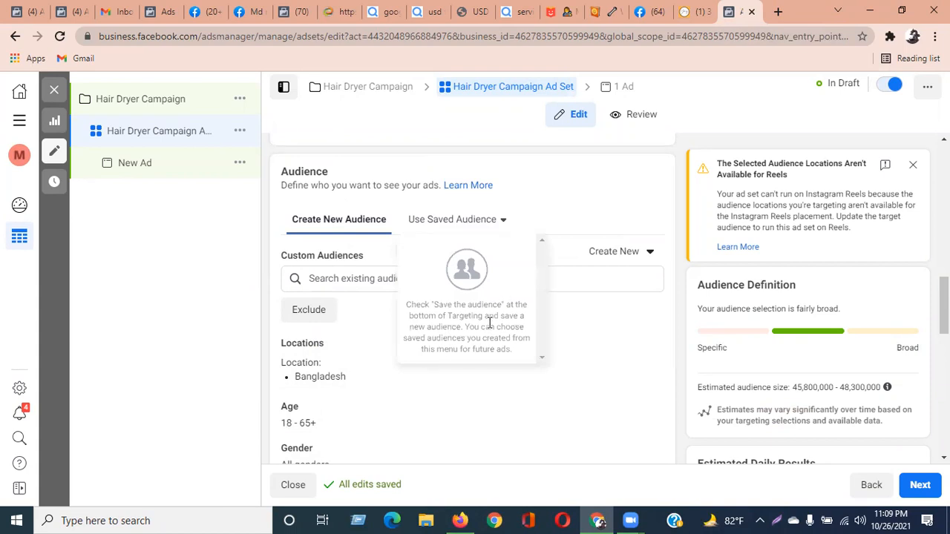
# Review the new audience settings and check the existing custom and lookalike audiences available for the ad set.
pyautogui.click(598, 209)
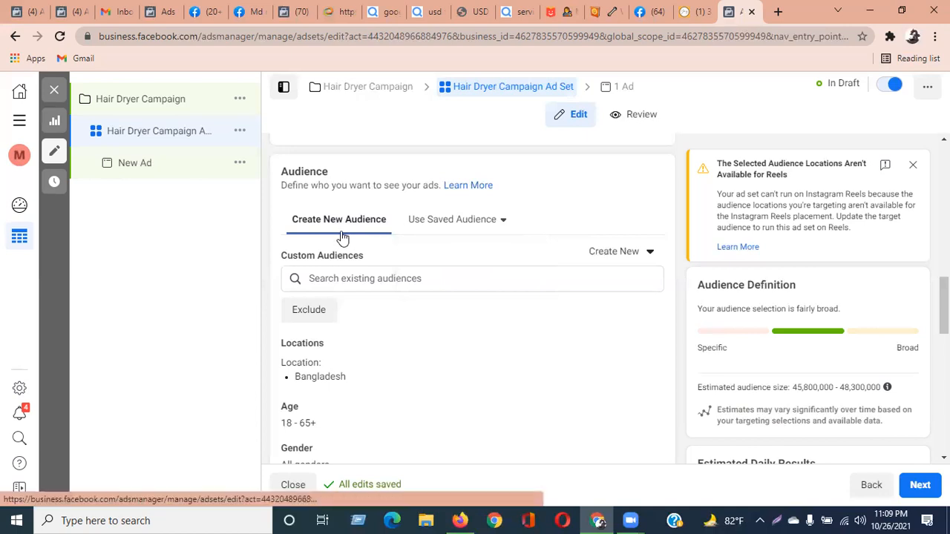
pyautogui.scroll(-2, 360, 330)
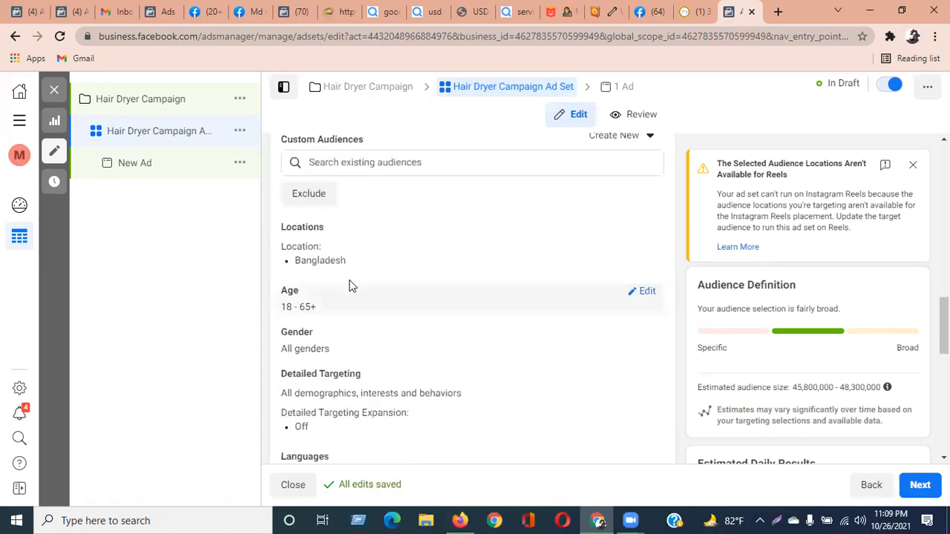
pyautogui.moveTo(365, 376)
pyautogui.scroll(2, 364, 376)
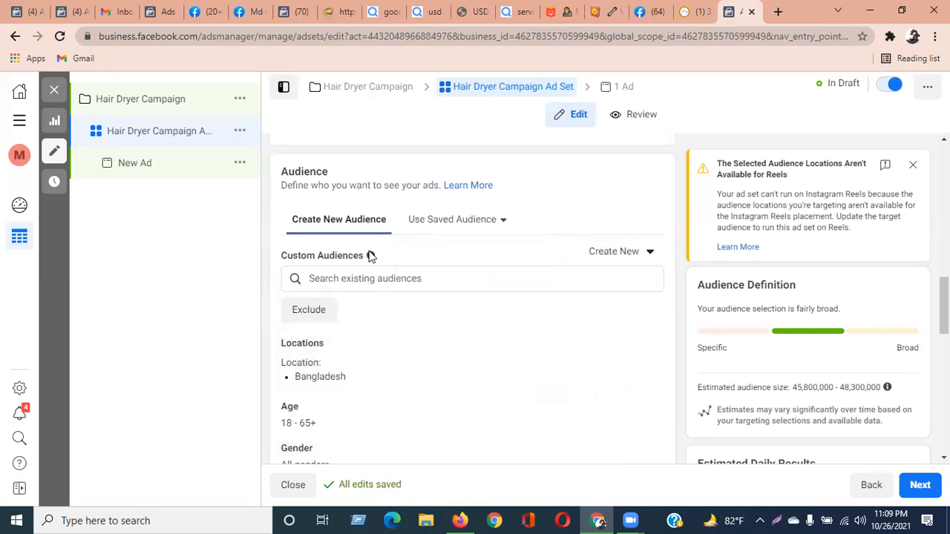
pyautogui.click(362, 274)
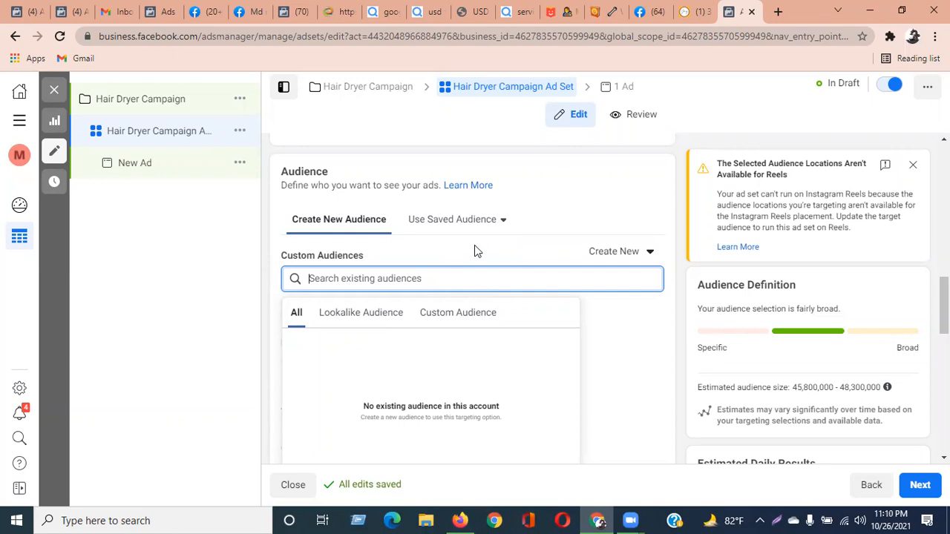
pyautogui.click(476, 251)
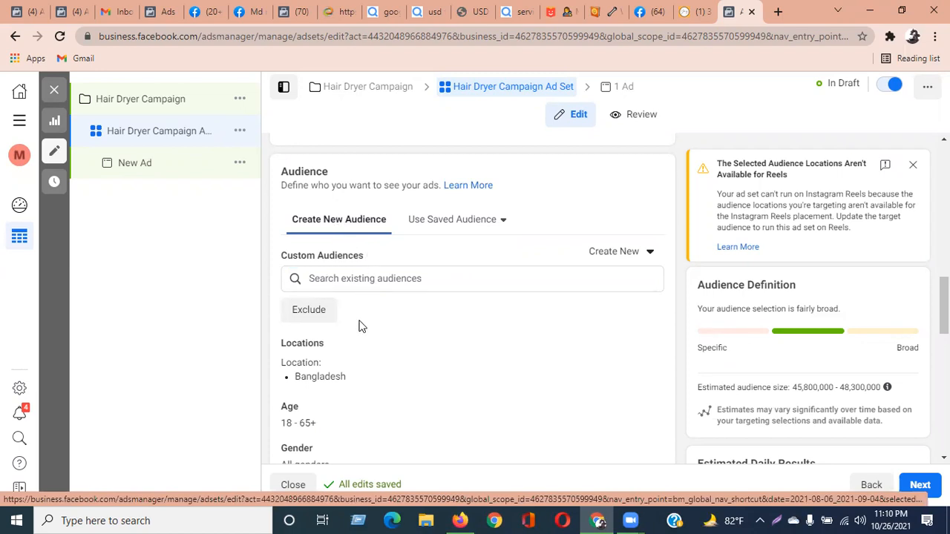
# Open the audience's locations for editing and remove Bangladesh as the targeted location.
pyautogui.scroll(-2, 359, 327)
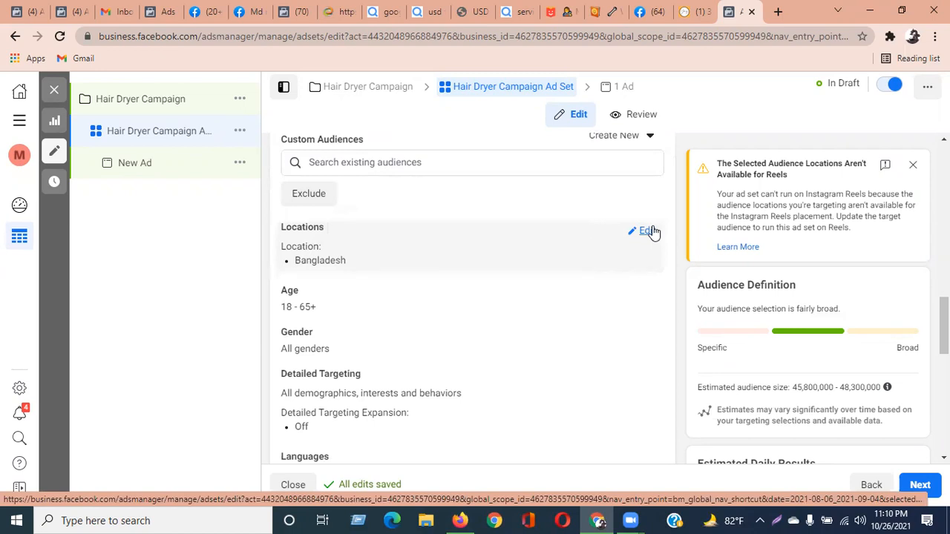
pyautogui.click(648, 231)
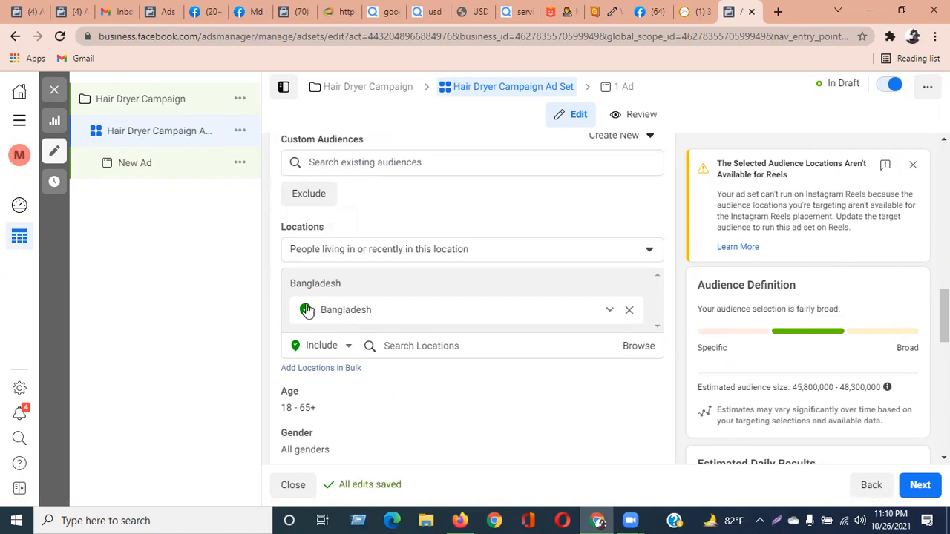
pyautogui.click(630, 312)
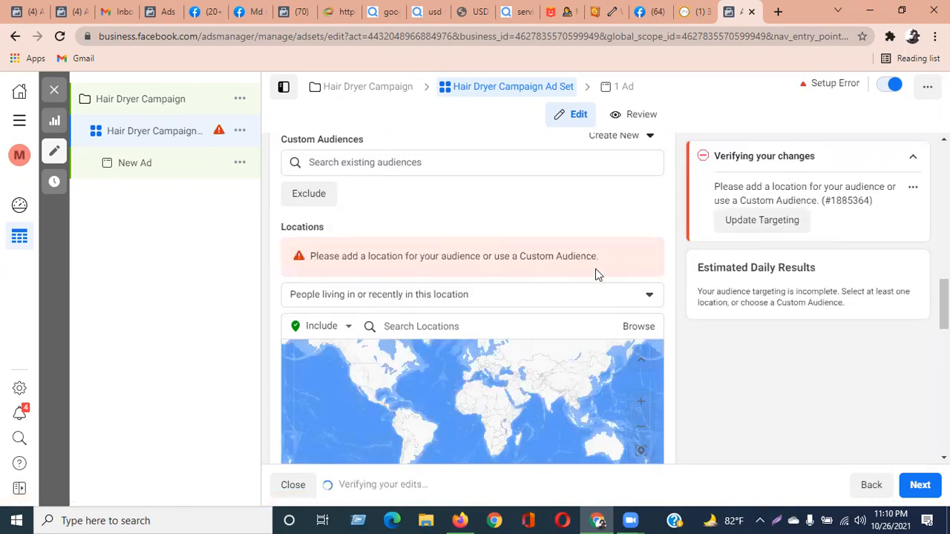
# Review the location targeting choices, such as people living in, recently in or traveling in this location.
pyautogui.click(434, 326)
pyautogui.click(439, 297)
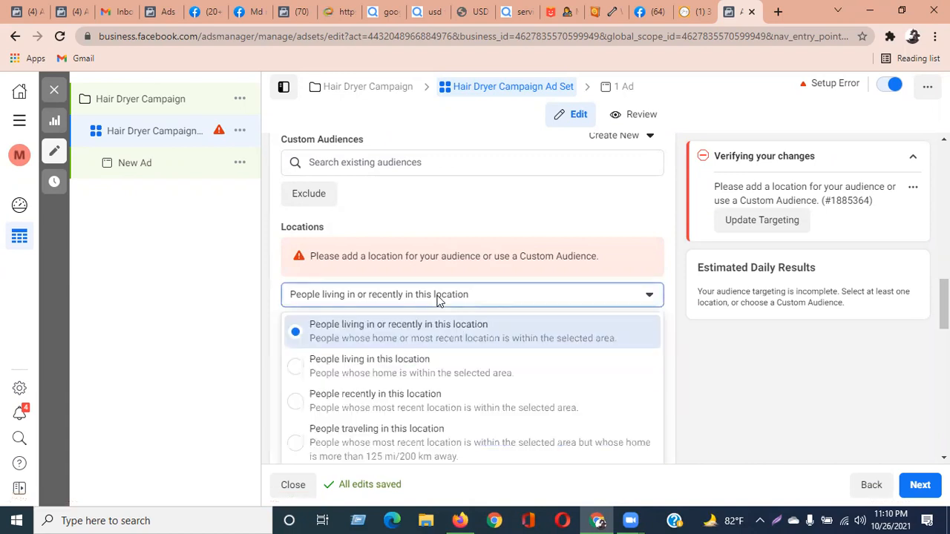
pyautogui.click(438, 298)
pyautogui.click(458, 330)
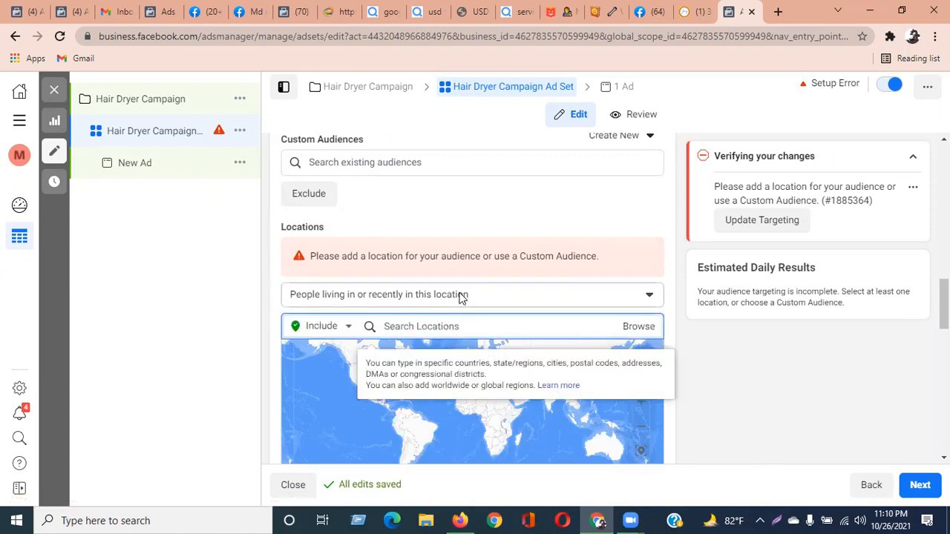
pyautogui.click(460, 296)
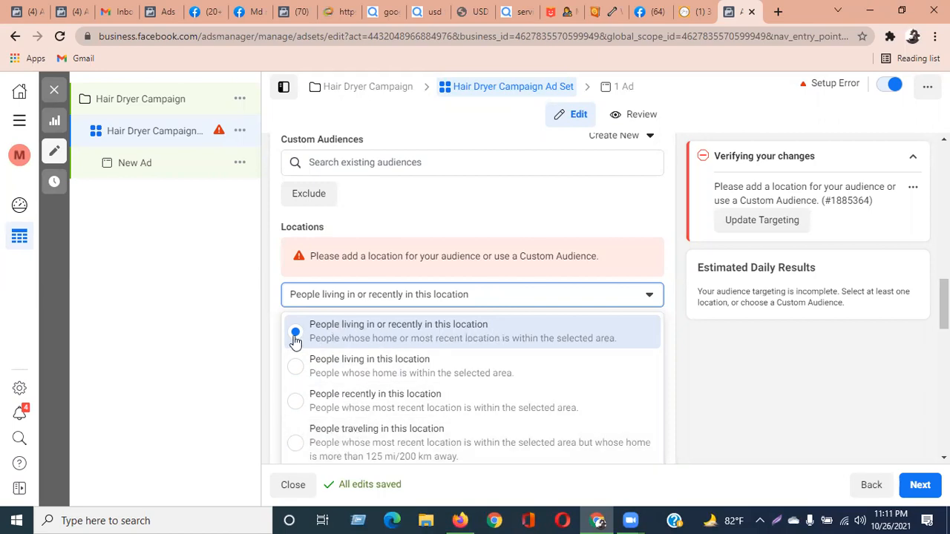
pyautogui.click(369, 293)
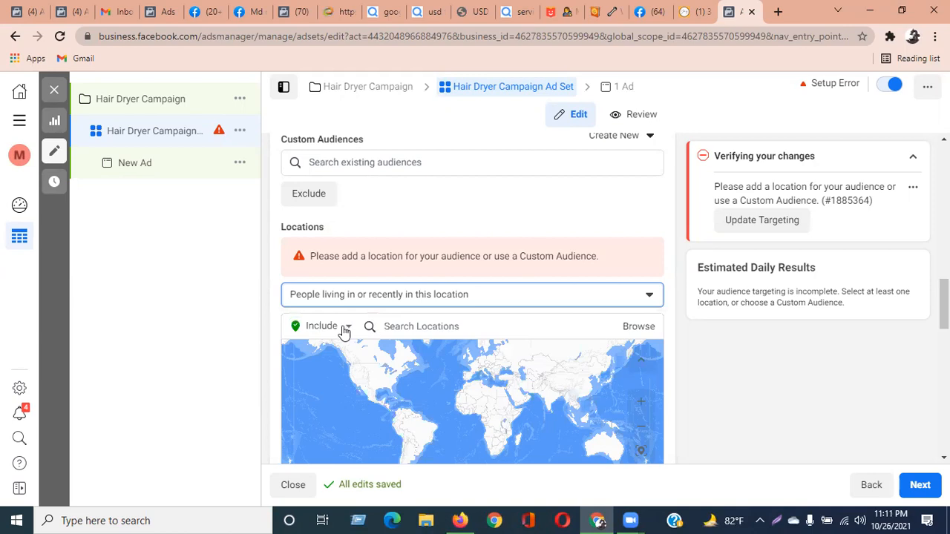
# Include the country United States in the audience's locations and check it on the map.
pyautogui.click(428, 326)
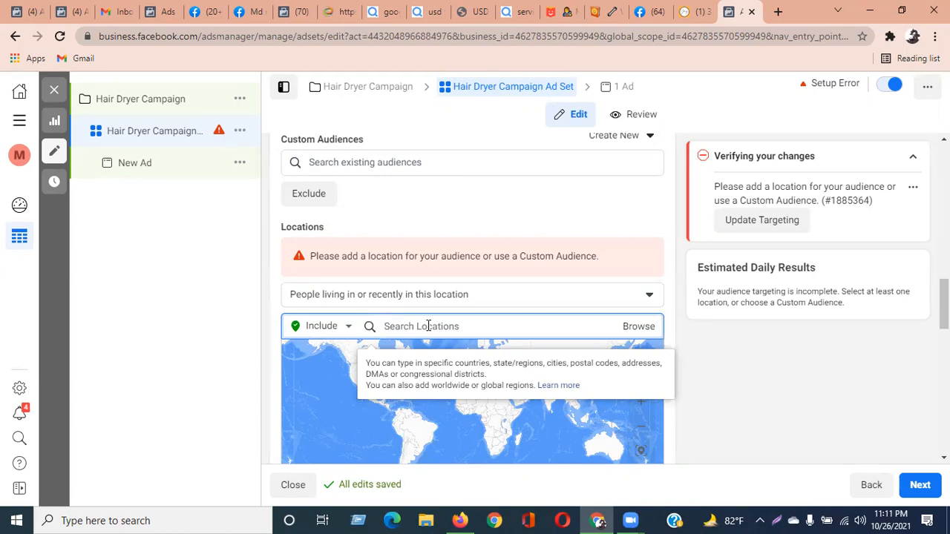
pyautogui.write('united state')
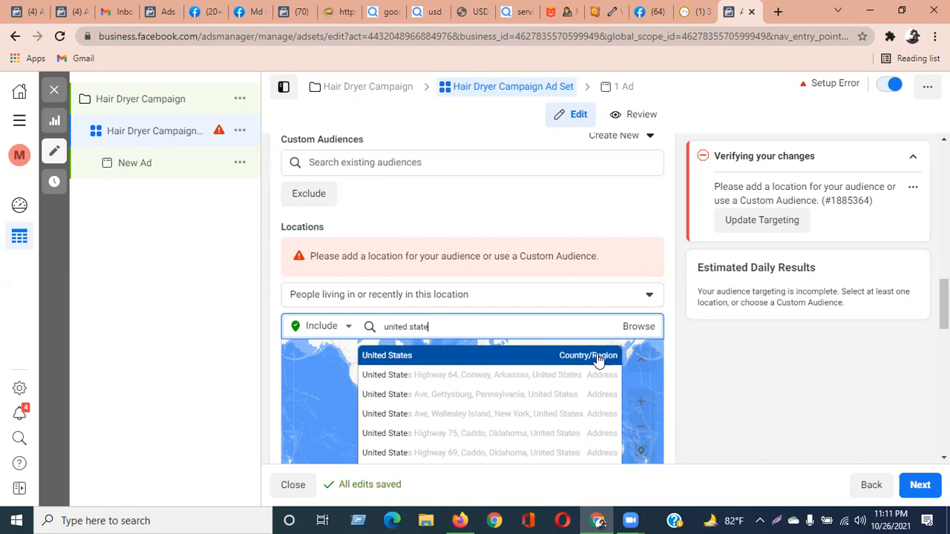
pyautogui.click(417, 363)
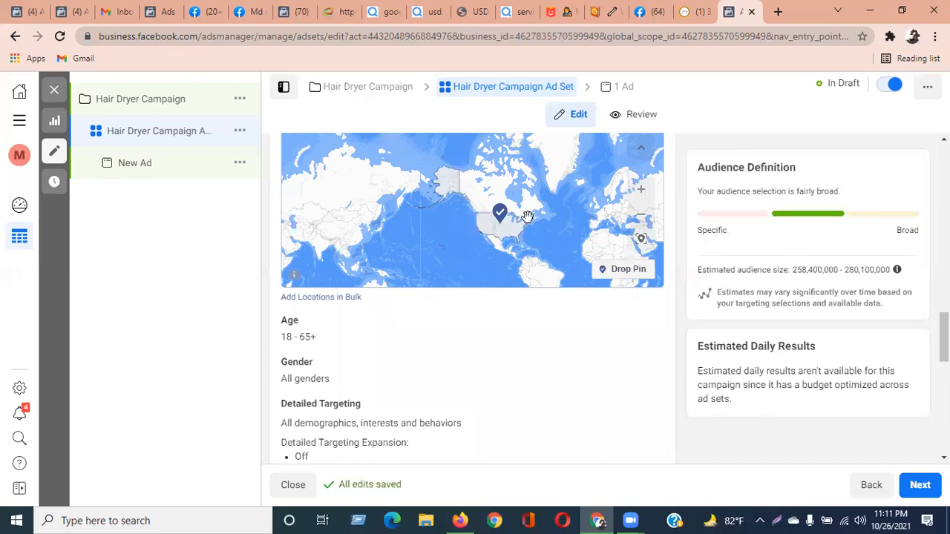
pyautogui.scroll(2, 512, 222)
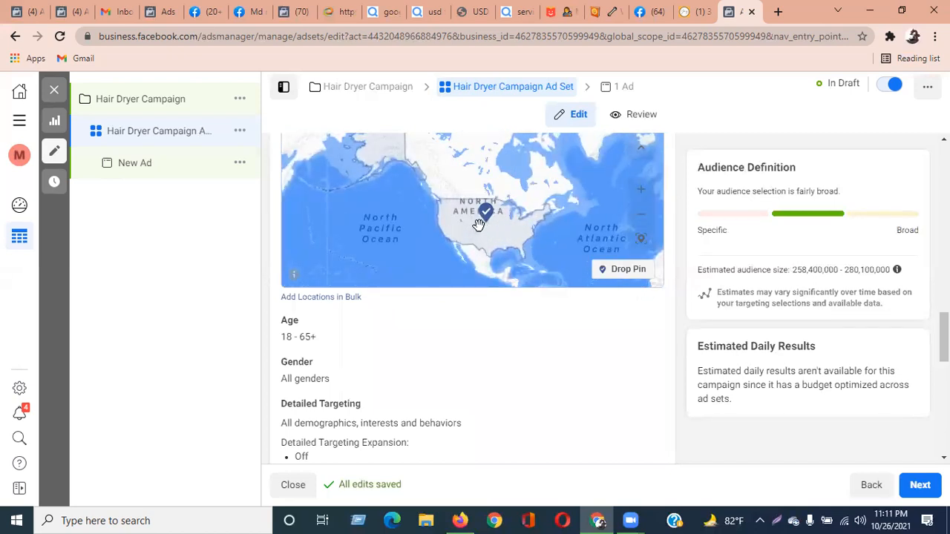
pyautogui.scroll(2, 579, 296)
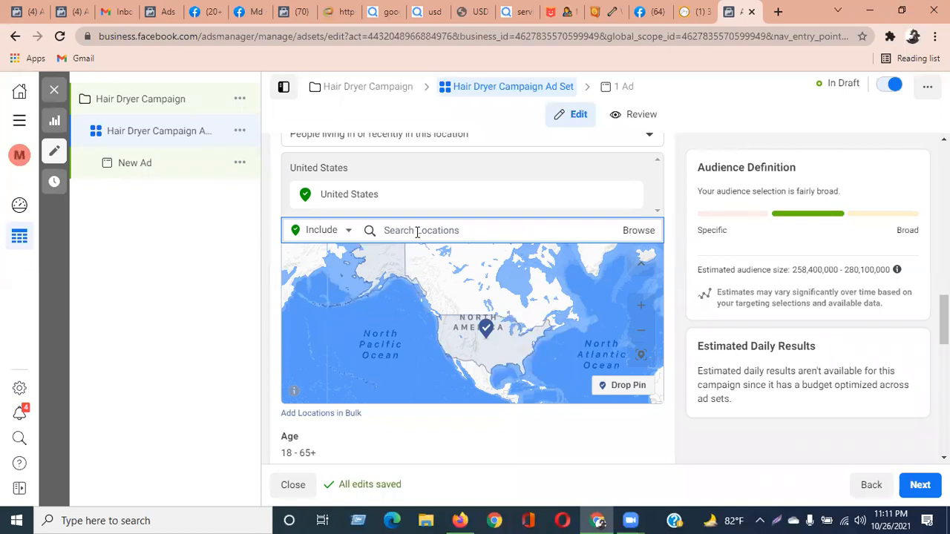
# Include the countries United Kingdom and Canada in the audience's locations.
pyautogui.write('united king')
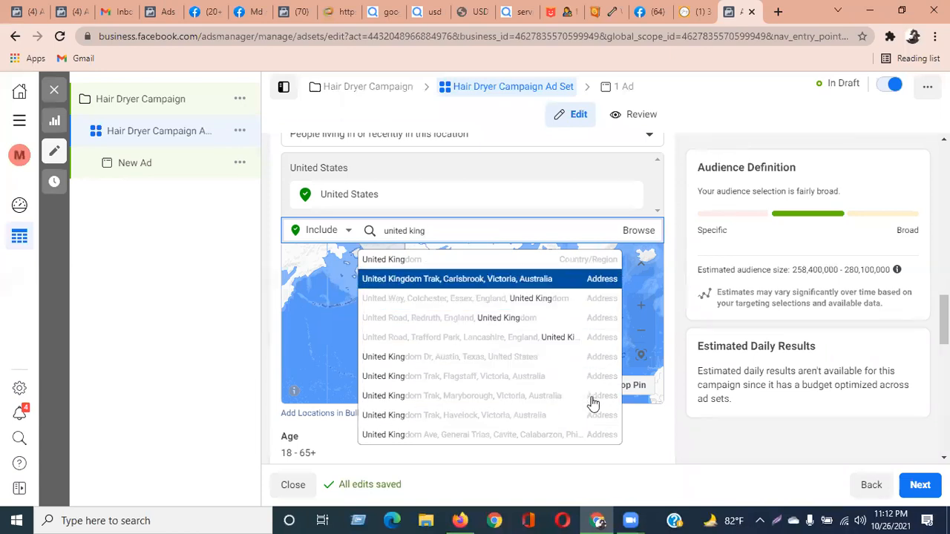
pyautogui.click(586, 263)
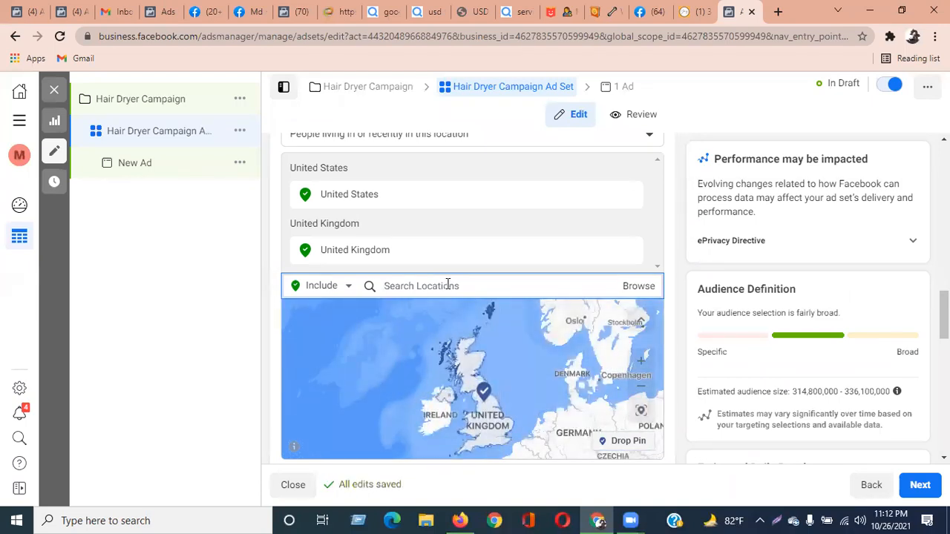
pyautogui.write('Canada')
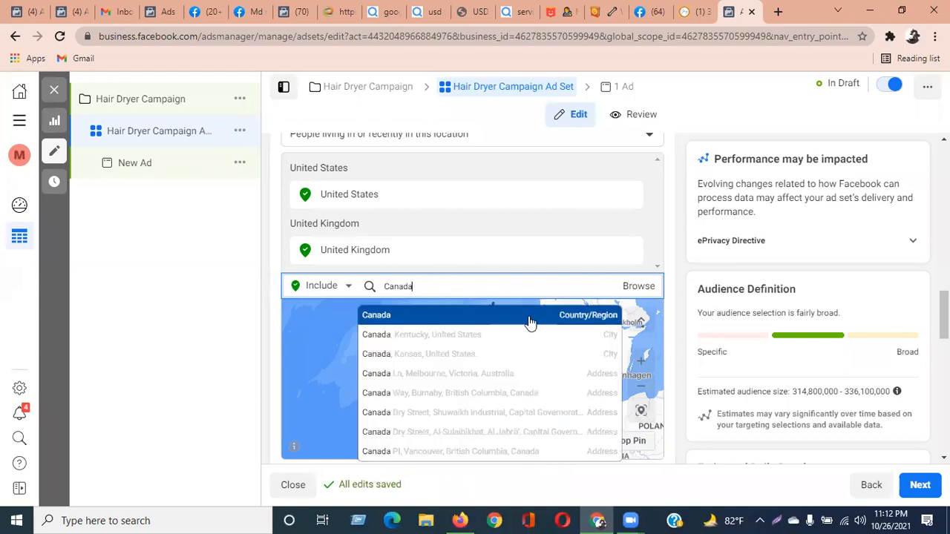
pyautogui.click(530, 322)
# Remove Canada, the United States and the United Kingdom from the audience's locations.
pyautogui.click(632, 312)
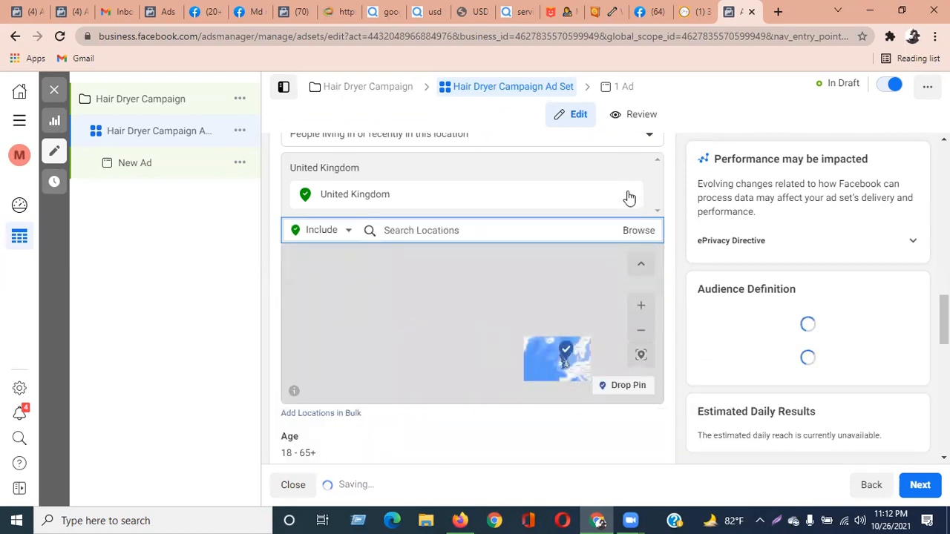
pyautogui.click(629, 196)
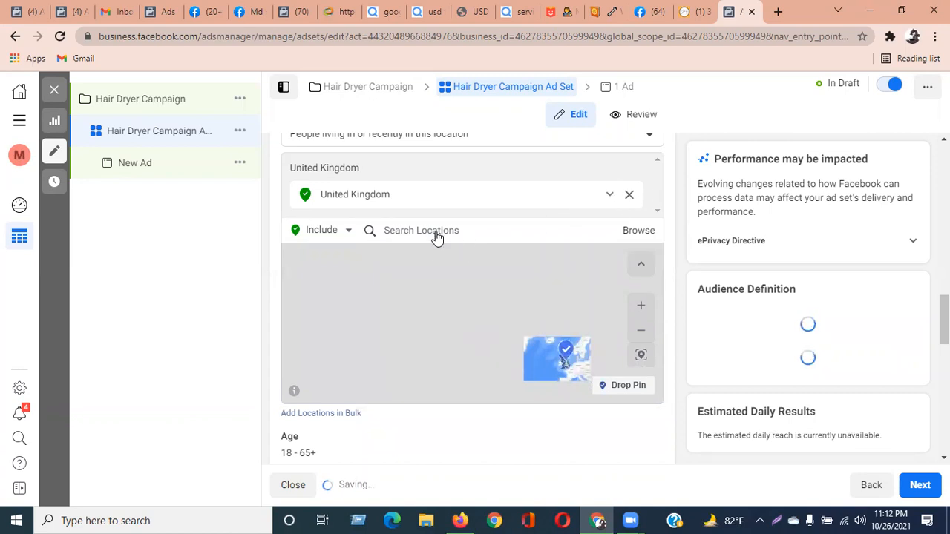
# Include the city Khulna, Khulna Division, Bangladesh in the audience's locations.
pyautogui.click(440, 165)
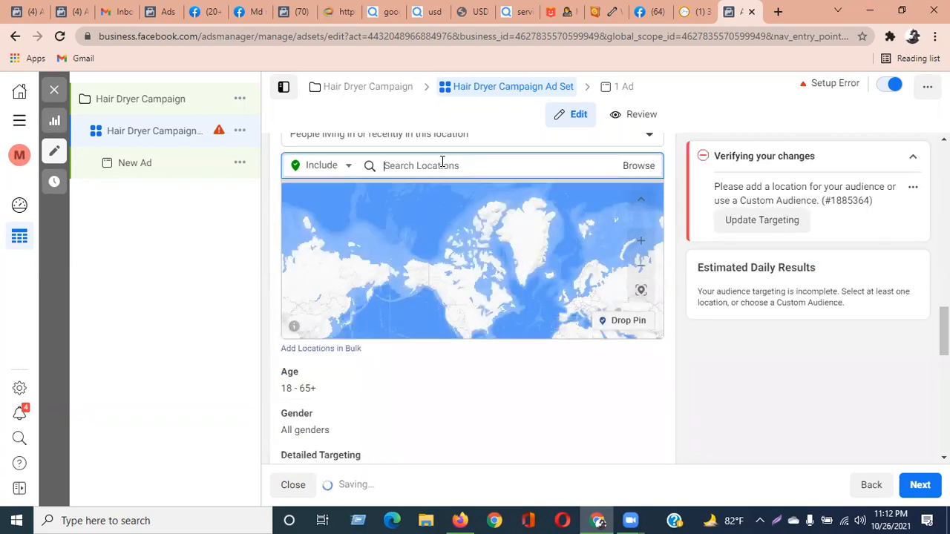
pyautogui.write('khulna')
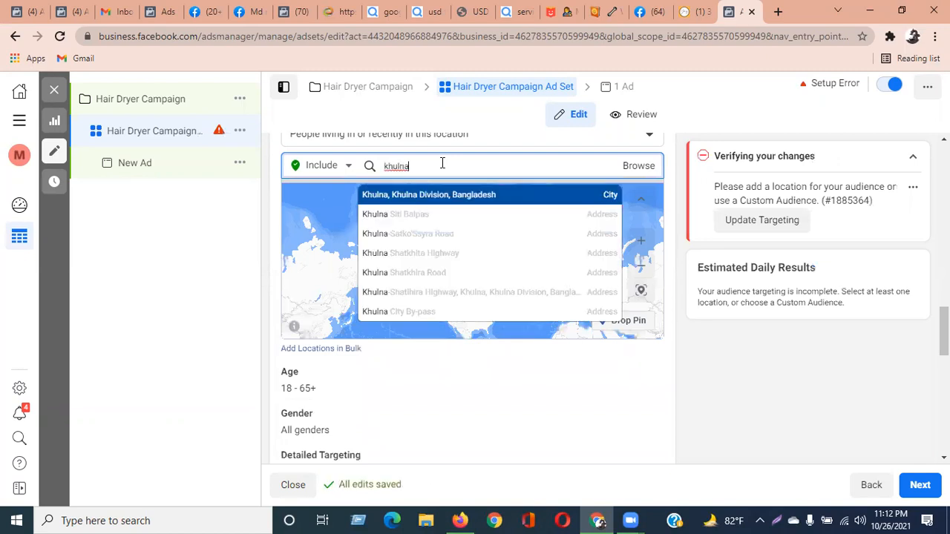
pyautogui.click(460, 196)
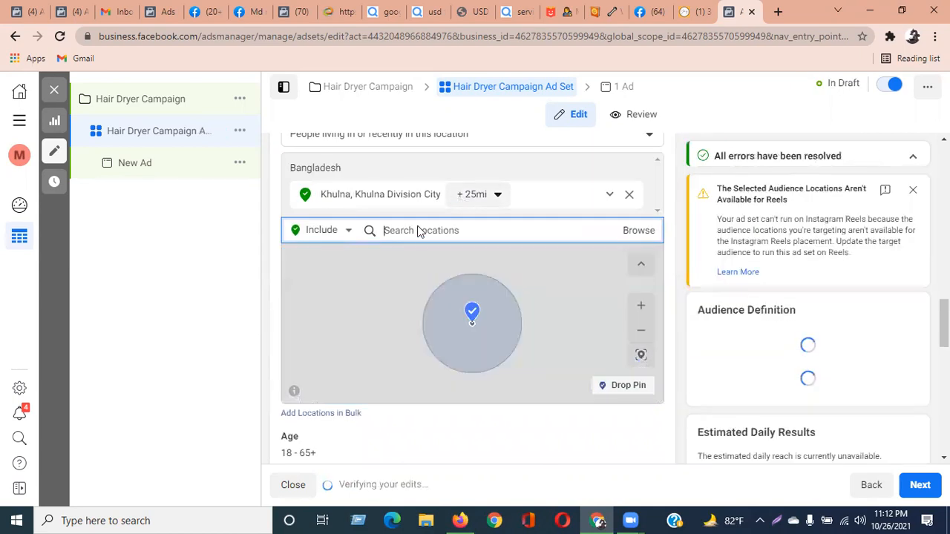
# Set the radius around Khulna to 11 mi and inspect the covered area on the map.
pyautogui.click(498, 197)
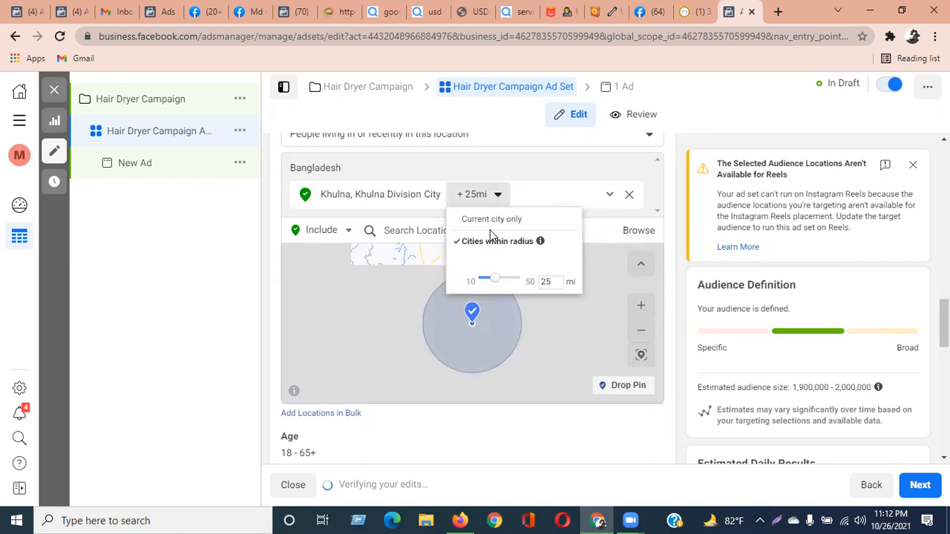
pyautogui.moveTo(493, 285); pyautogui.dragTo(486, 286)
pyautogui.click(556, 196)
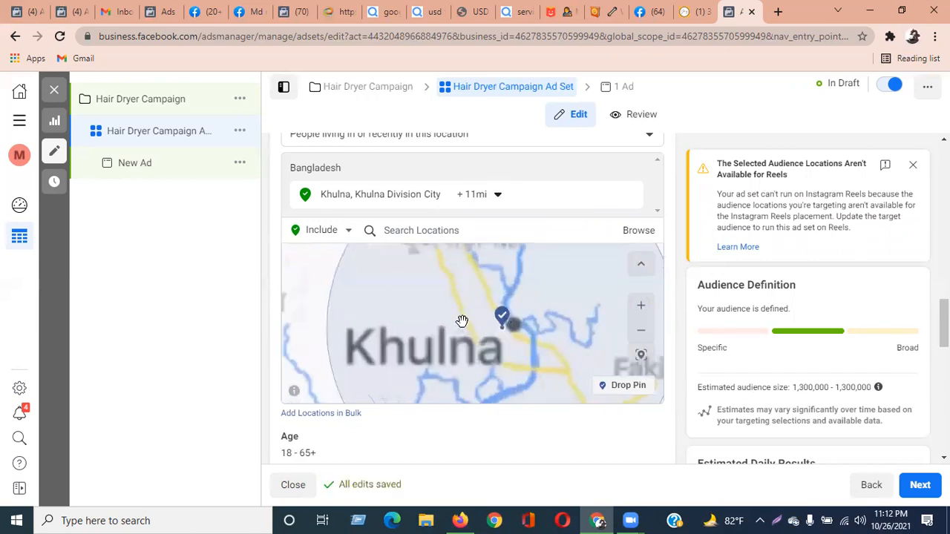
pyautogui.scroll(1, 461, 320)
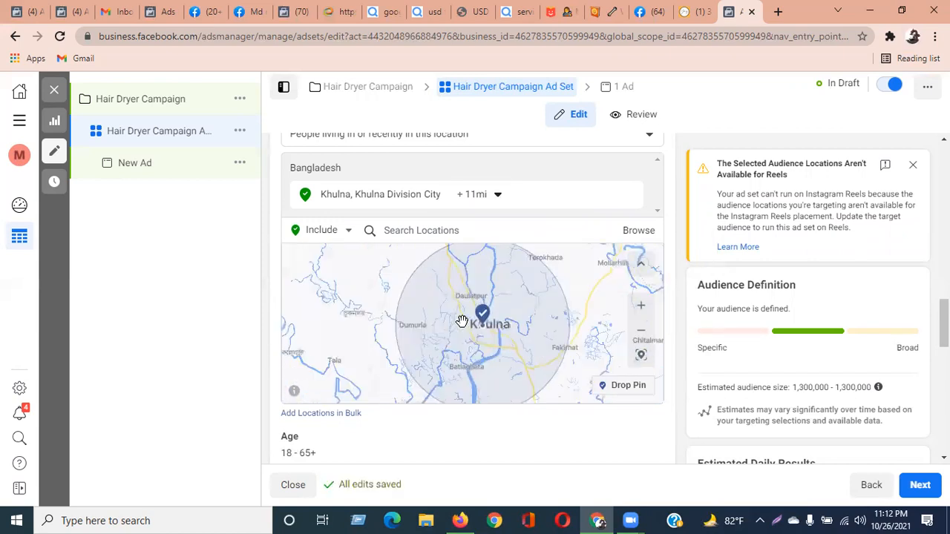
pyautogui.moveTo(412, 312); pyautogui.dragTo(407, 332)
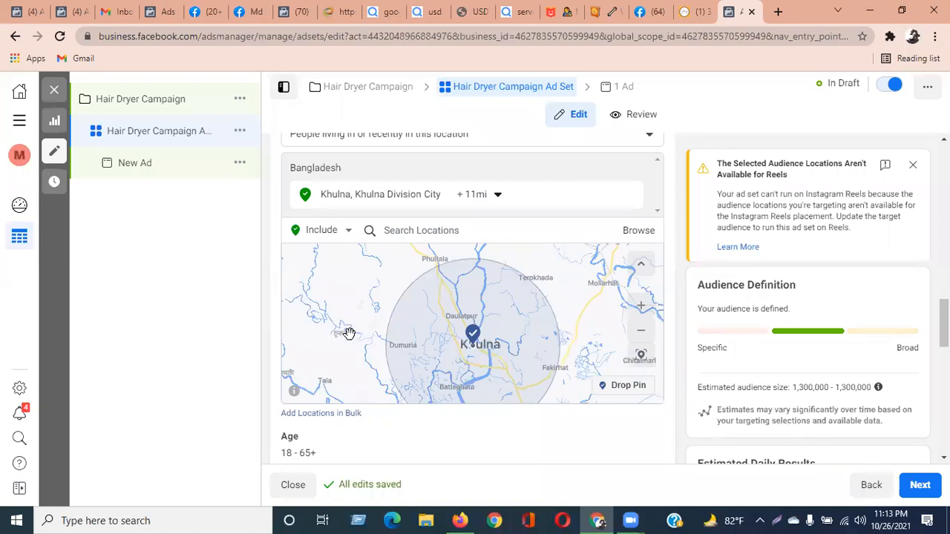
# Set the targeting radius around Khulna to 15 mi.
pyautogui.click(496, 196)
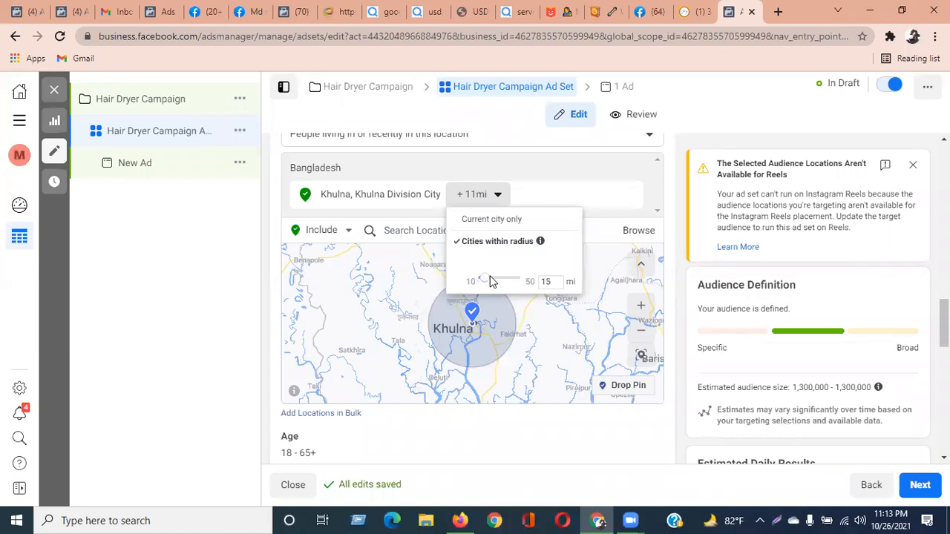
pyautogui.moveTo(490, 277); pyautogui.dragTo(490, 277)
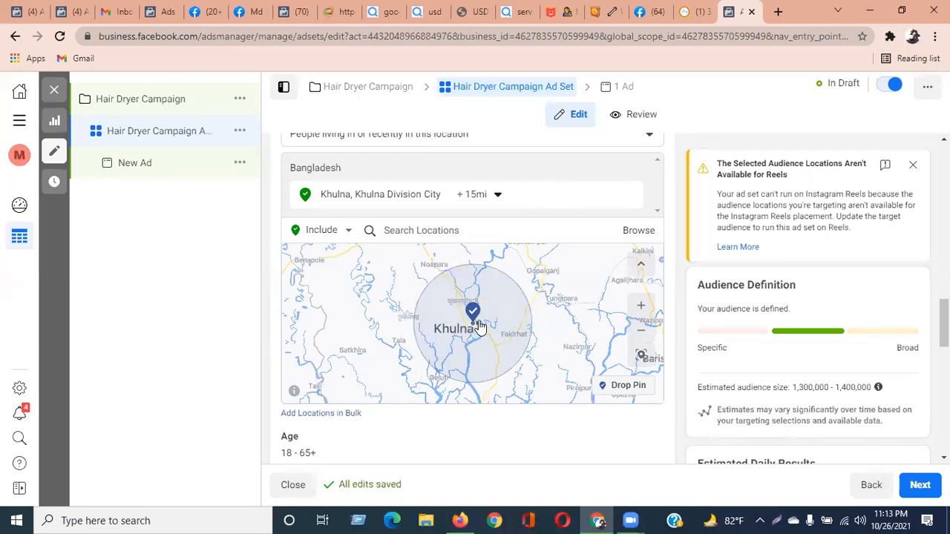
# Set the radius around Khulna to 22 mi and inspect the covered area on the map.
pyautogui.click(496, 198)
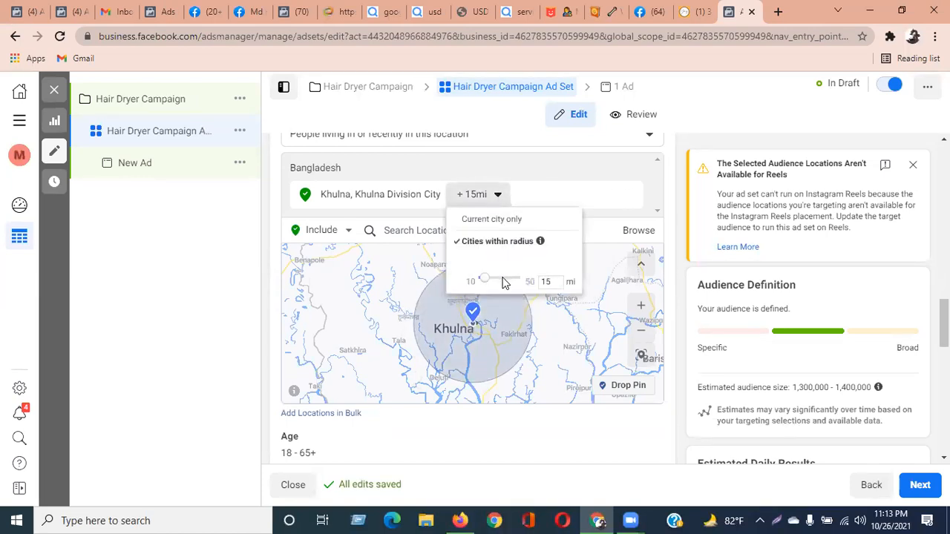
pyautogui.moveTo(488, 282); pyautogui.dragTo(493, 282)
pyautogui.click(538, 171)
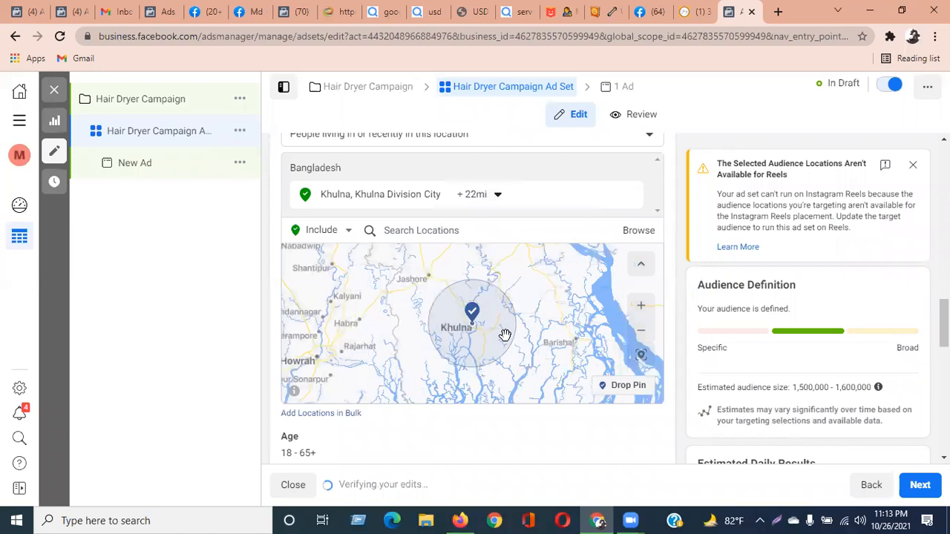
pyautogui.scroll(2, 505, 332)
pyautogui.scroll(-1, 505, 333)
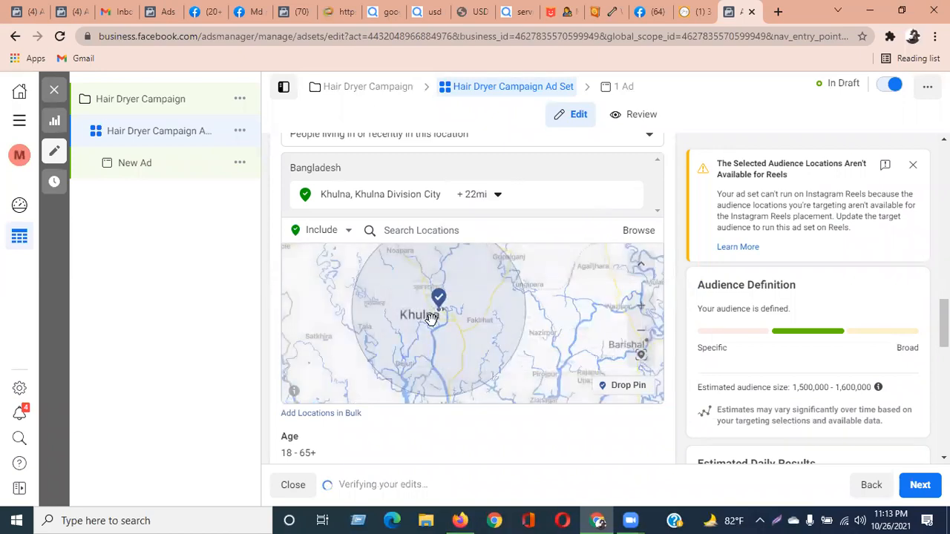
pyautogui.scroll(2, 407, 312)
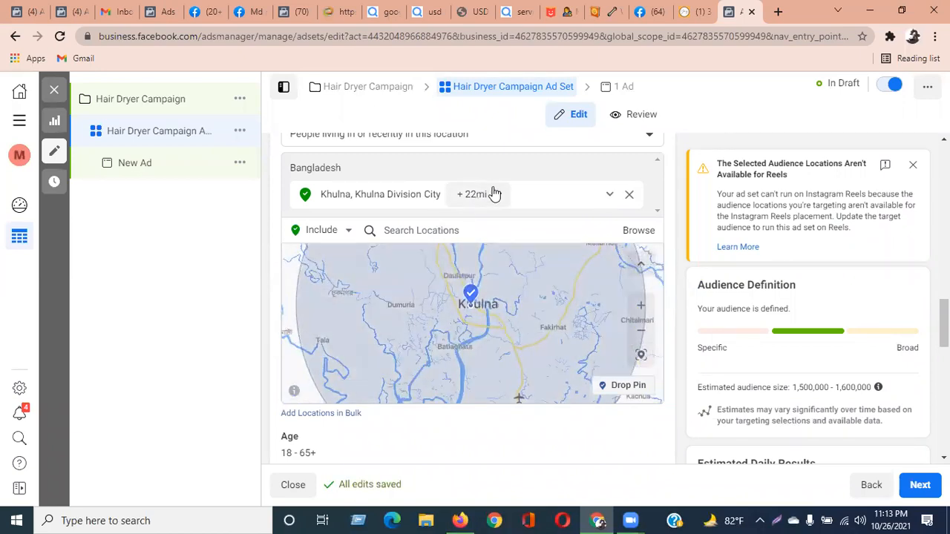
# Set the targeting radius around Khulna to 10 mi.
pyautogui.click(499, 194)
pyautogui.moveTo(488, 280); pyautogui.dragTo(480, 283)
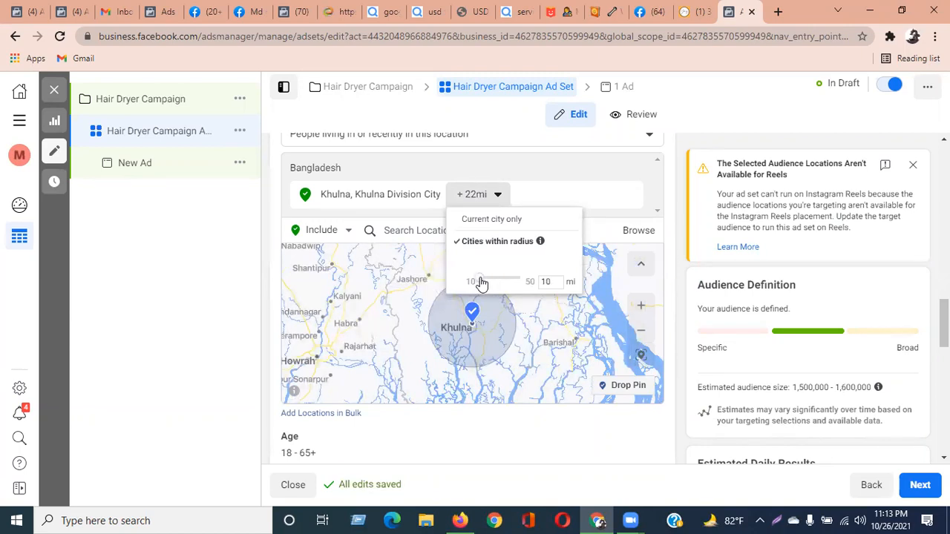
pyautogui.click(523, 170)
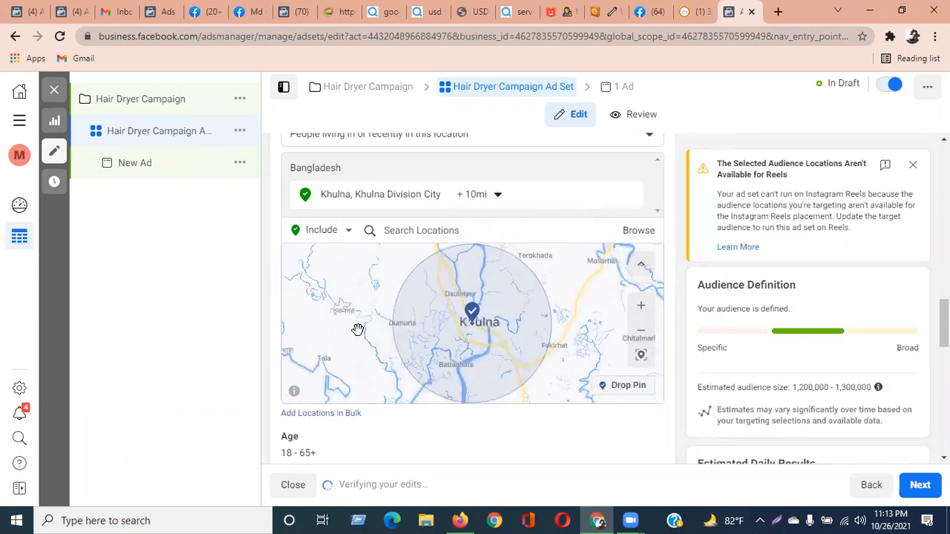
# Drop an included location pin on the town west of Dumuria, at about (22.8407, 89.2945).
pyautogui.scroll(3, 333, 307)
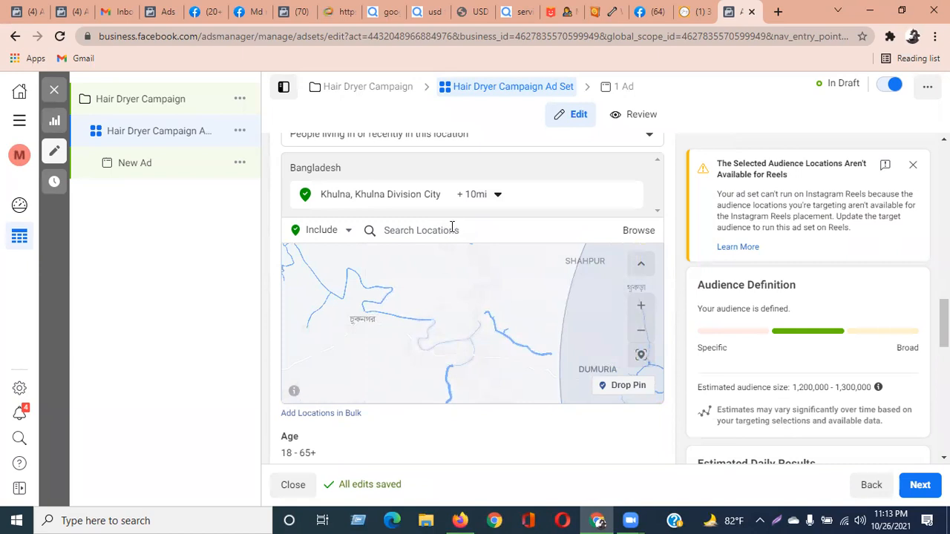
pyautogui.click(620, 387)
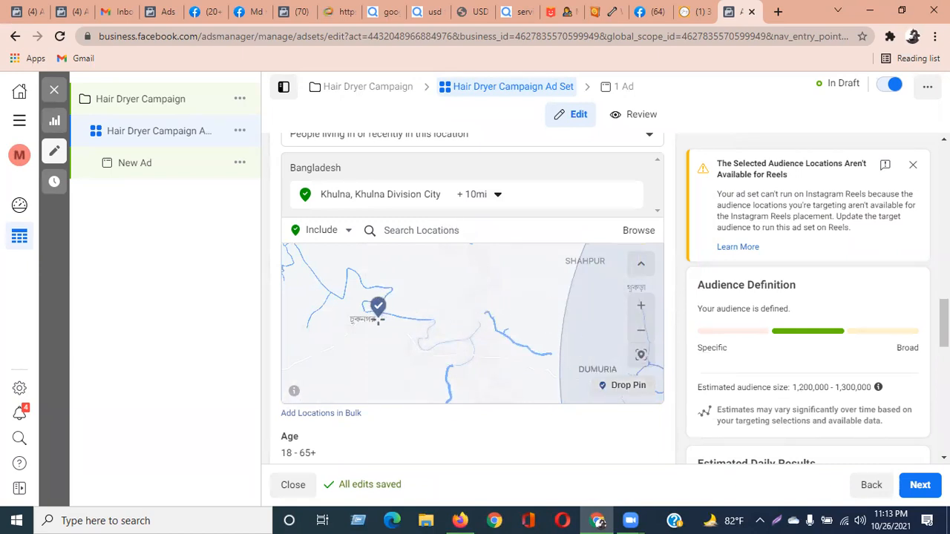
pyautogui.click(360, 317)
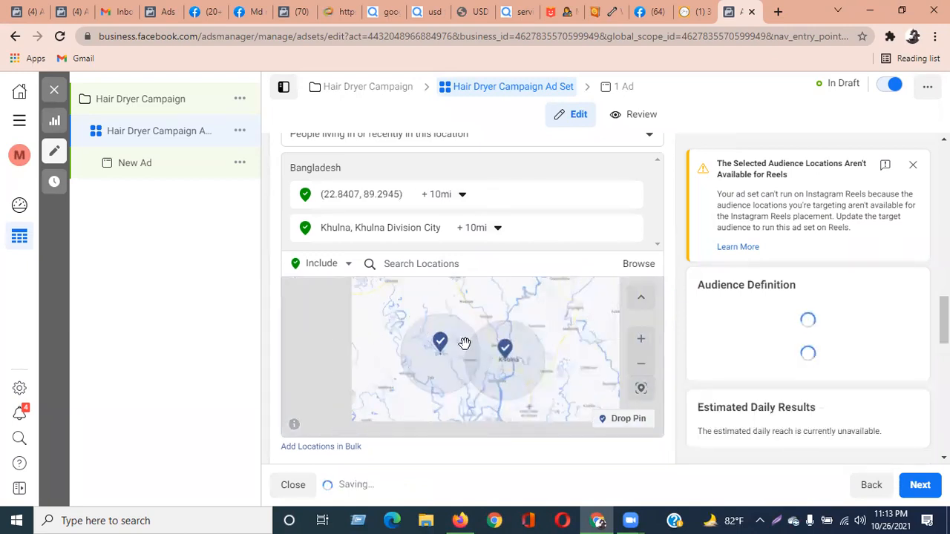
# Compare the two covered areas on the map and remove the city Khulna from the audience's locations.
pyautogui.scroll(5, 460, 342)
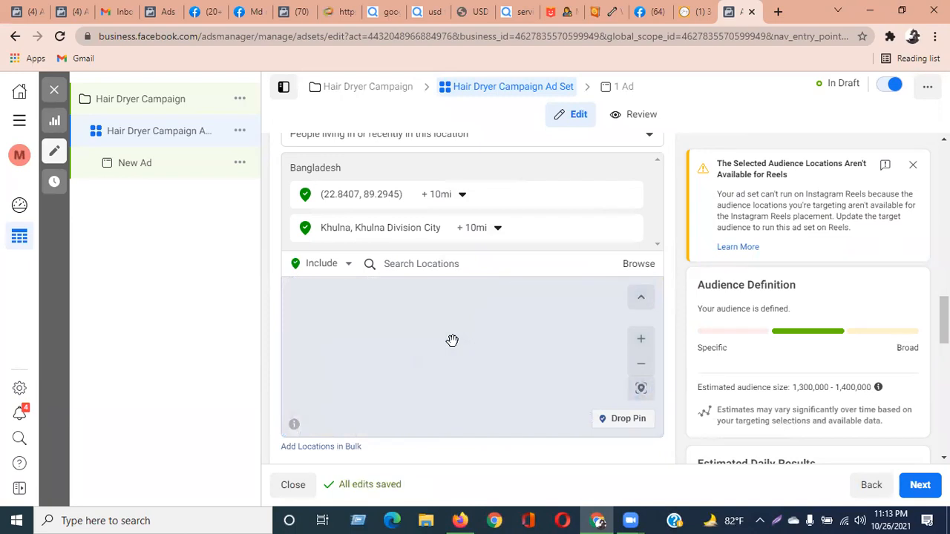
pyautogui.scroll(-5, 453, 341)
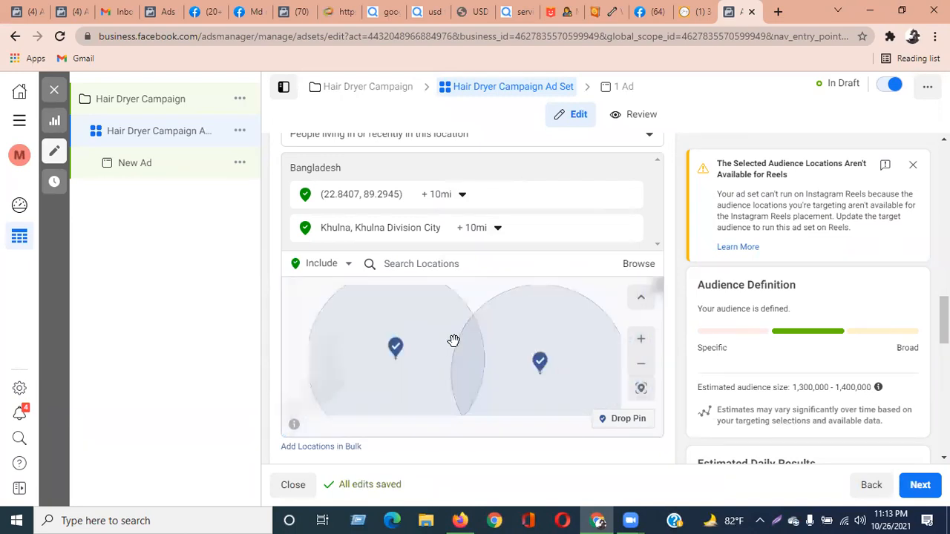
pyautogui.scroll(5, 454, 343)
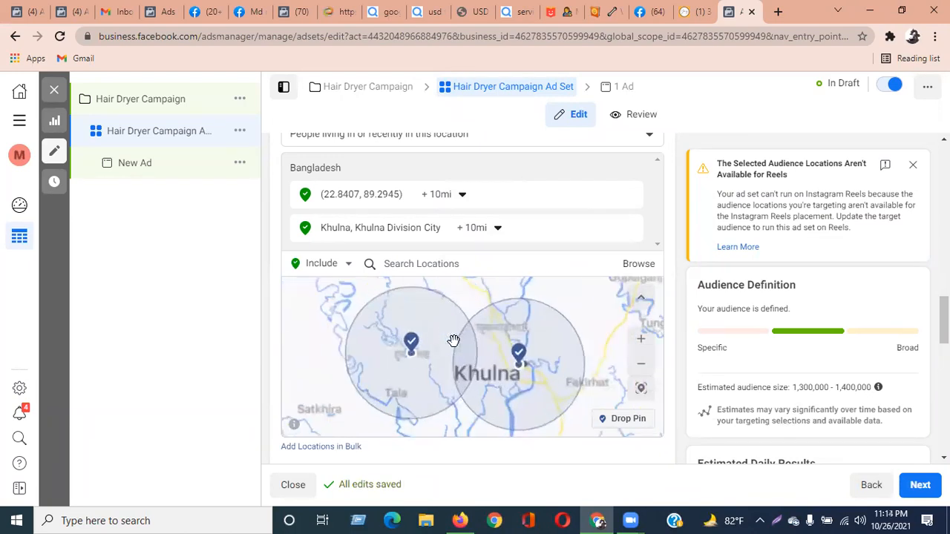
pyautogui.scroll(1, 454, 340)
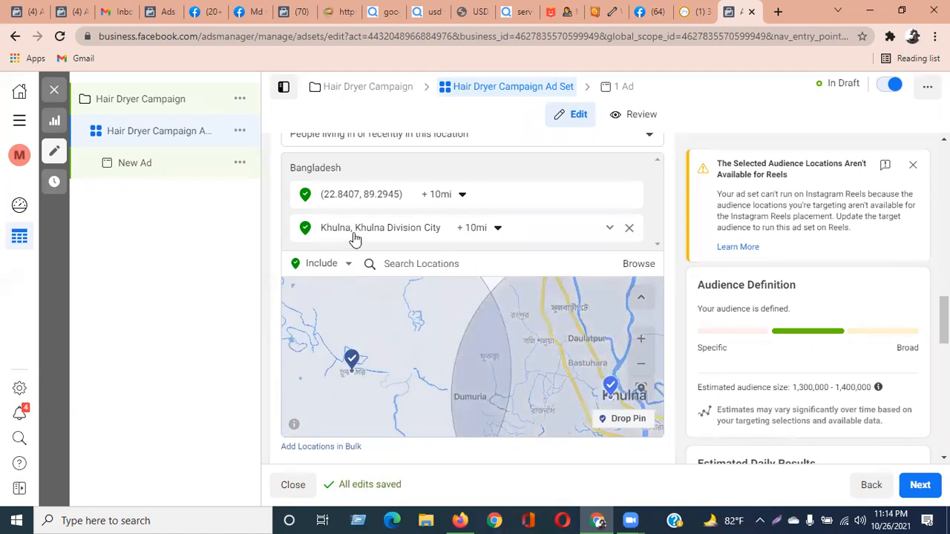
pyautogui.click(629, 229)
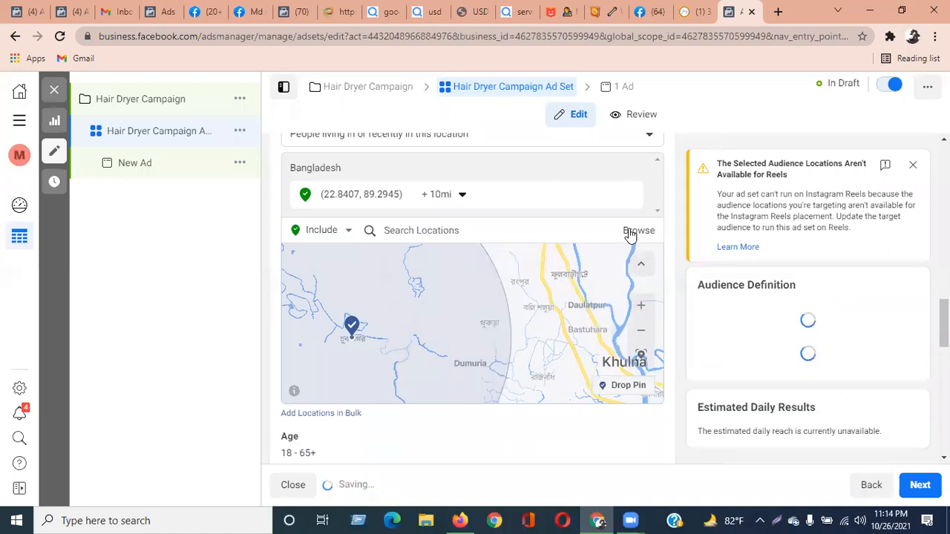
# Set the radius around the dropped pin west of Dumuria to 2 mi.
pyautogui.scroll(3, 487, 319)
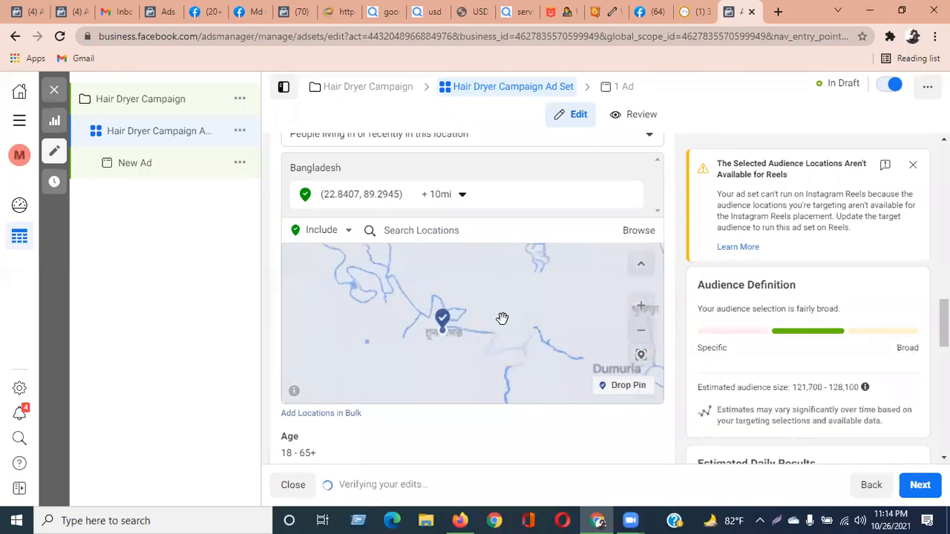
pyautogui.scroll(4, 367, 343)
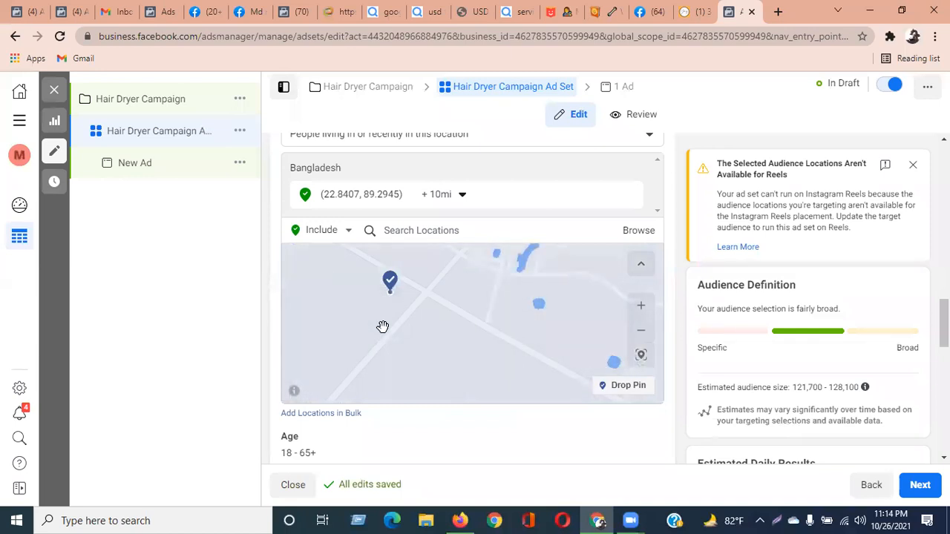
pyautogui.scroll(-4, 382, 326)
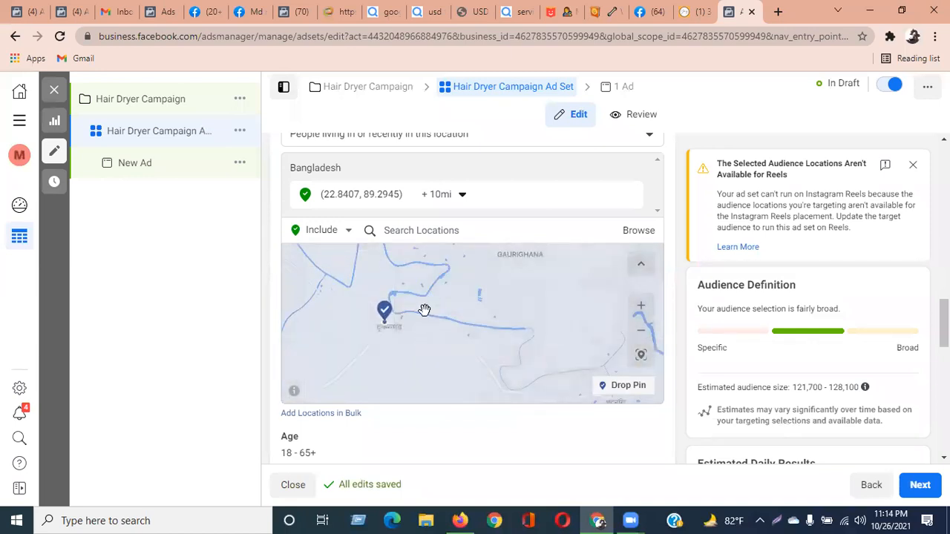
pyautogui.scroll(-2, 422, 301)
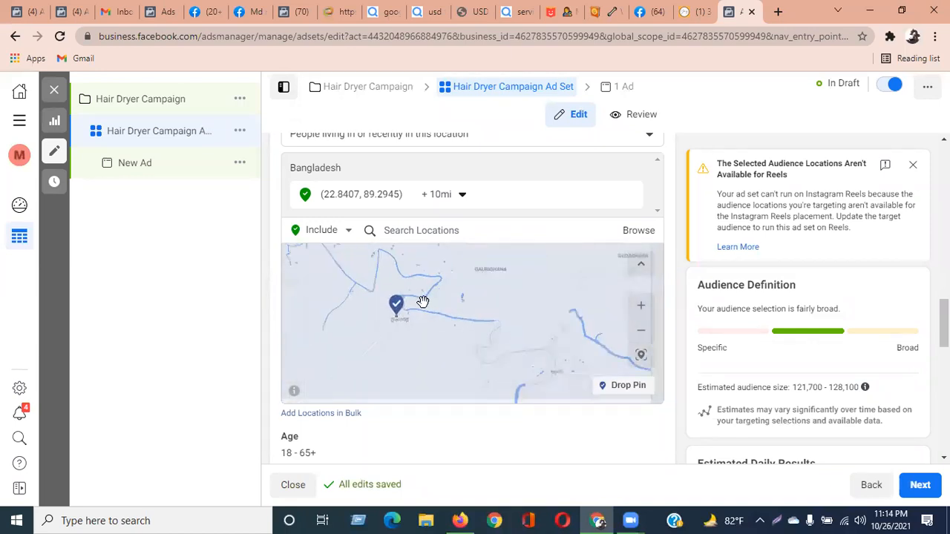
pyautogui.scroll(-3, 422, 301)
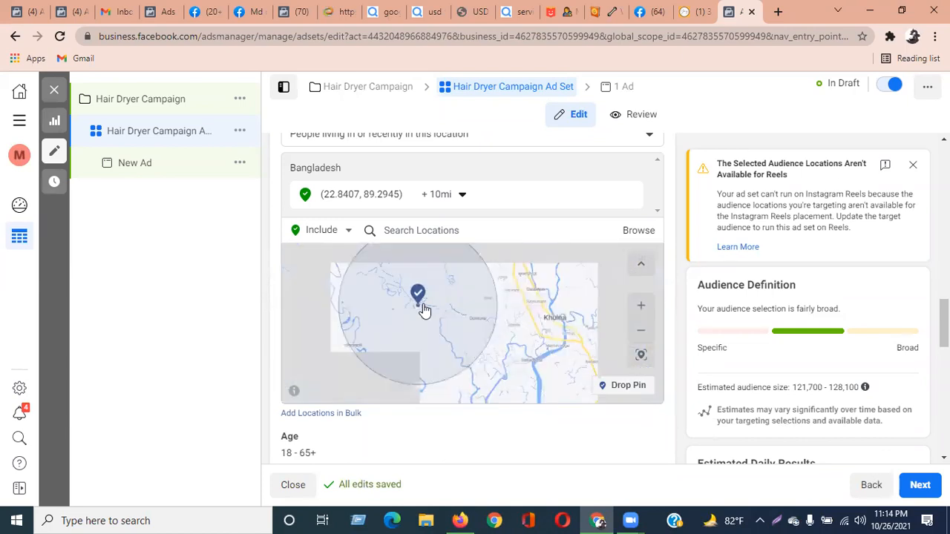
pyautogui.click(463, 194)
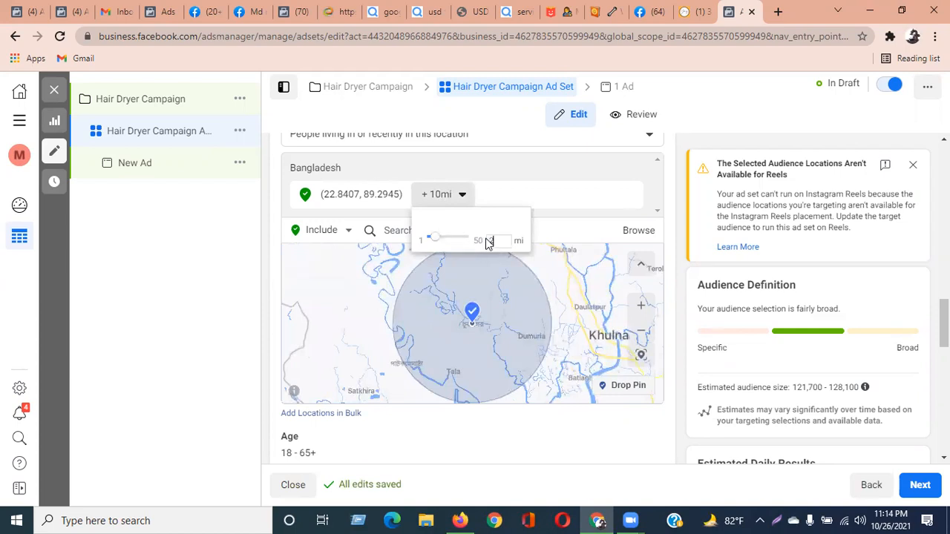
pyautogui.press('Return')
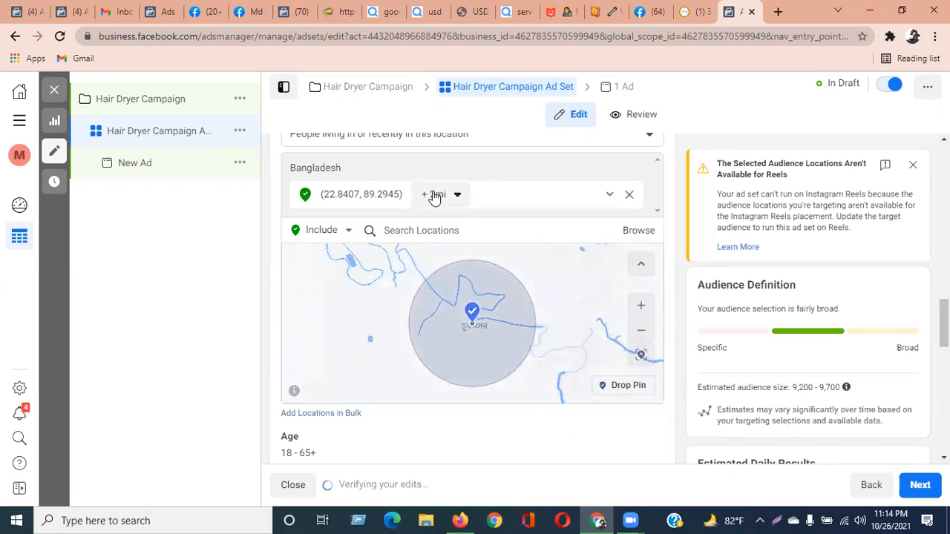
# Examine the dropped pin's coverage and the surrounding map down to Tala, and check the pin's radius setting.
pyautogui.click(452, 231)
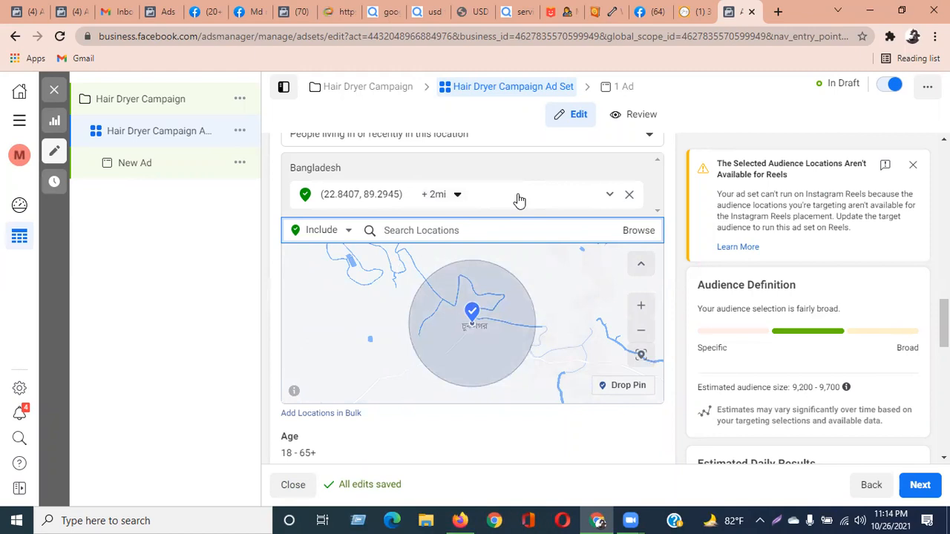
pyautogui.scroll(-2, 483, 325)
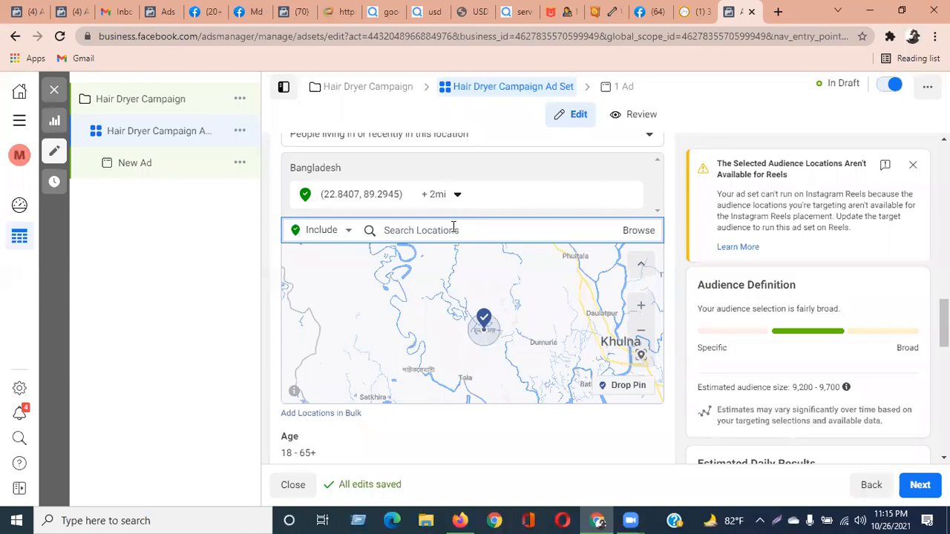
pyautogui.scroll(1, 509, 388)
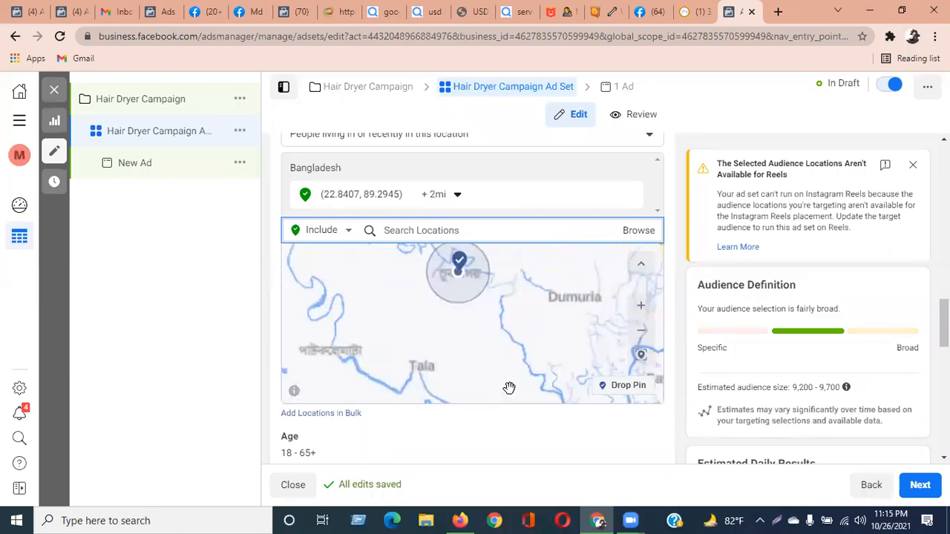
pyautogui.scroll(4, 426, 371)
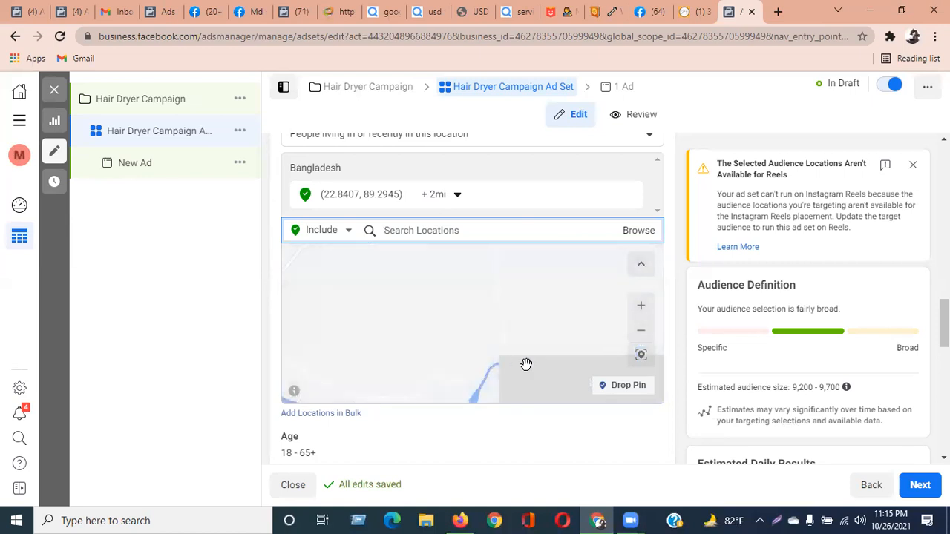
pyautogui.moveTo(524, 357); pyautogui.dragTo(443, 269)
pyautogui.moveTo(494, 325); pyautogui.dragTo(503, 331)
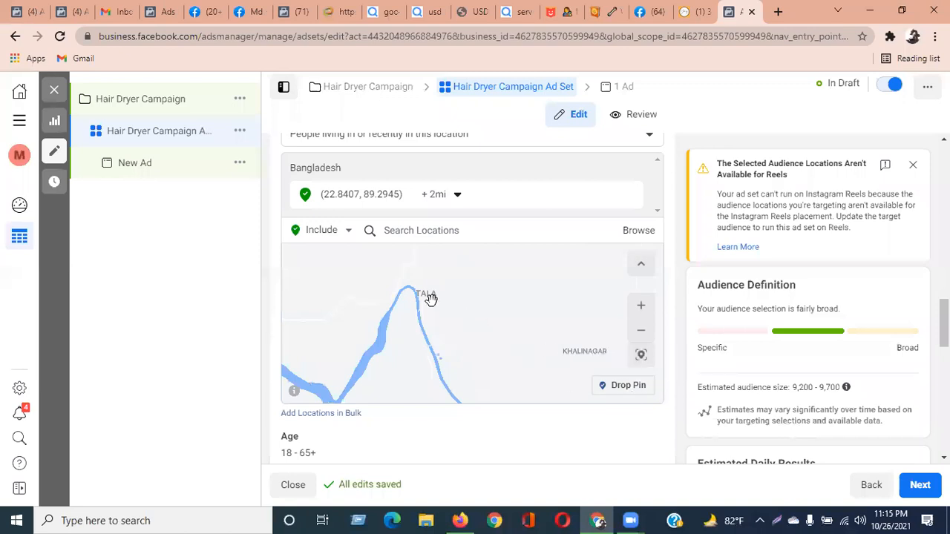
pyautogui.click(456, 195)
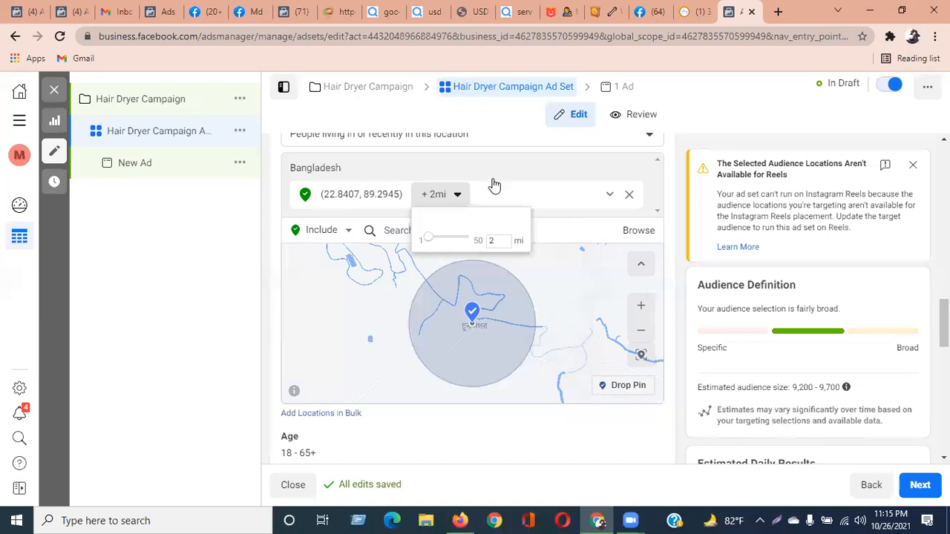
pyautogui.click(511, 162)
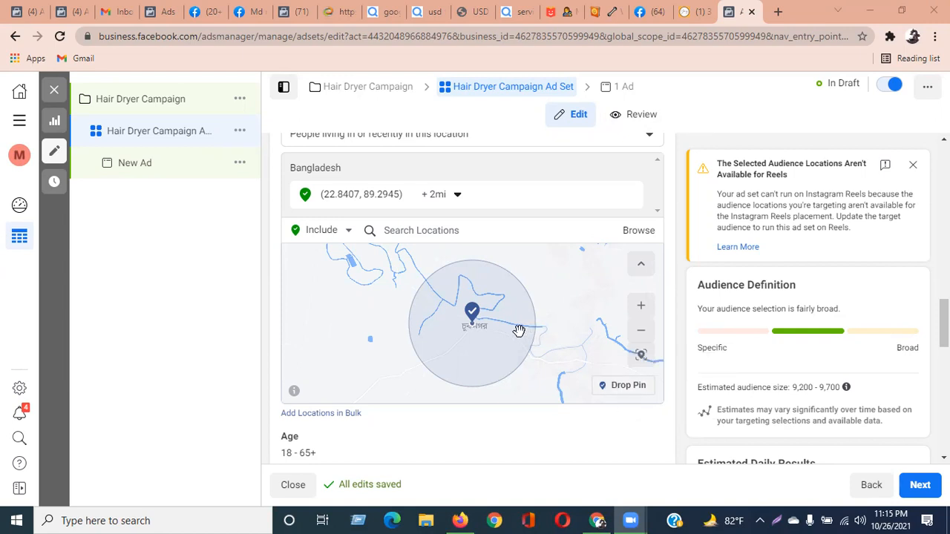
# Search for khulna and add the city Khulna, Khulna Division, Bangladesh back to the included locations.
pyautogui.click(419, 227)
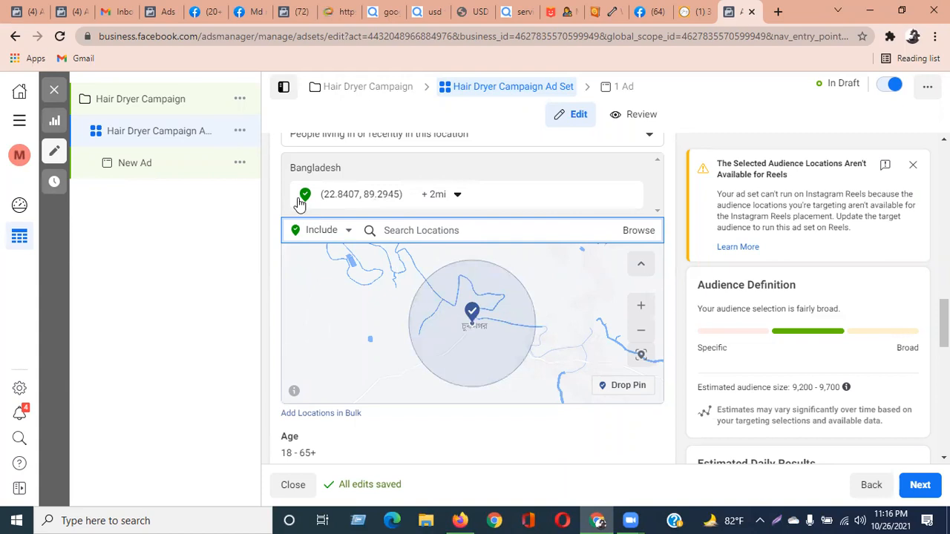
pyautogui.click(275, 189)
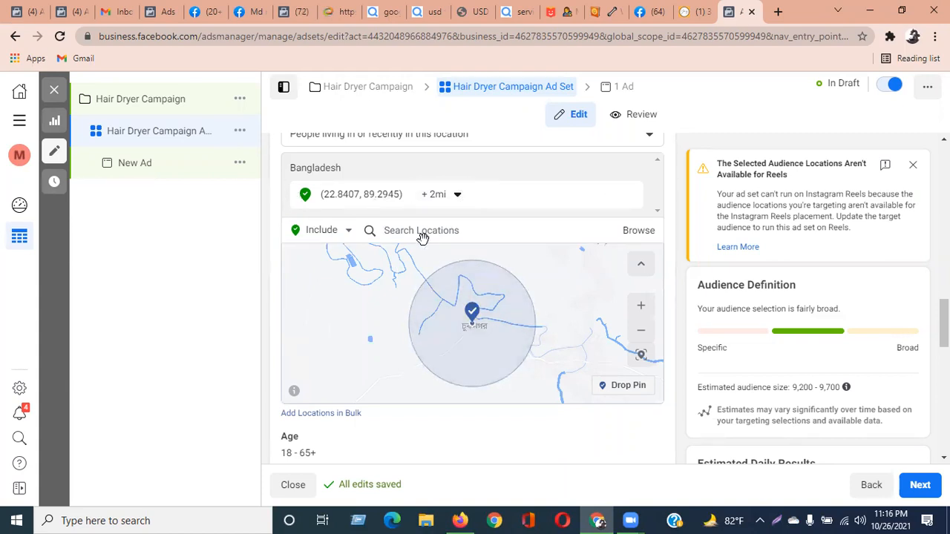
pyautogui.click(513, 228)
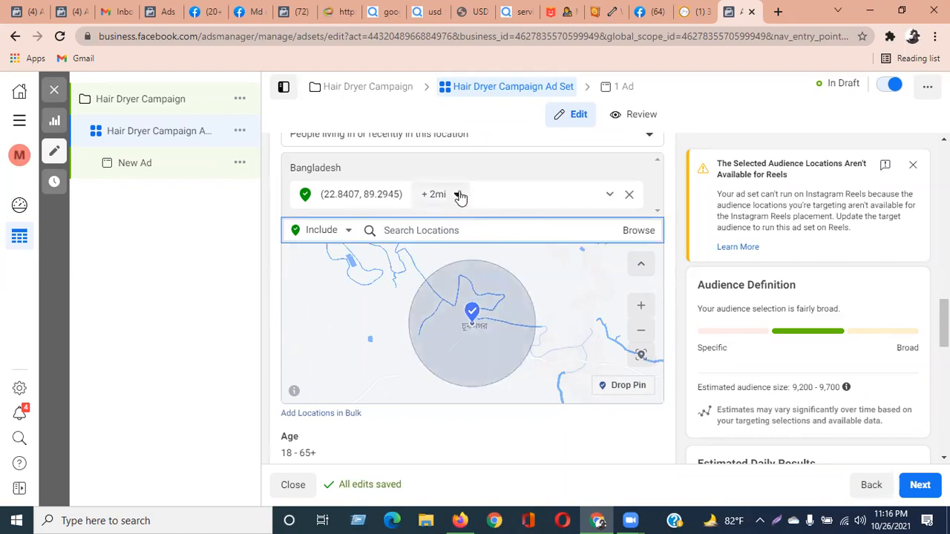
pyautogui.click(468, 230)
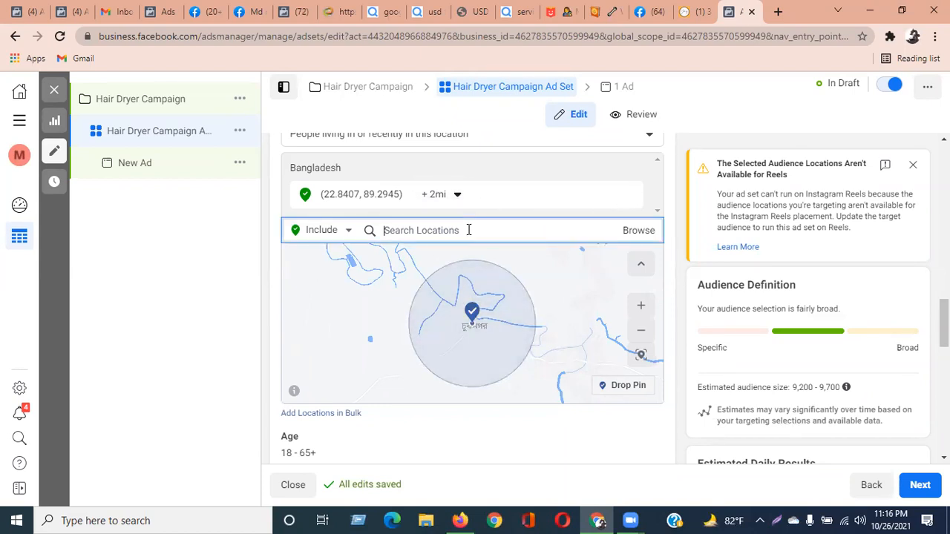
pyautogui.write('khulna')
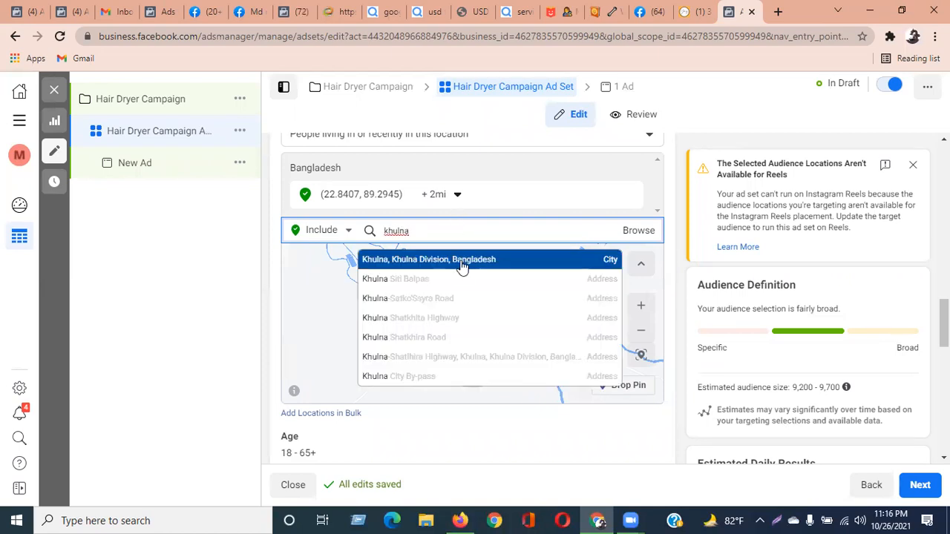
pyautogui.click(460, 261)
# Change the dropped pin's location from included to excluded and inspect the excluded area within Khulna's radius on the map.
pyautogui.moveTo(628, 196)
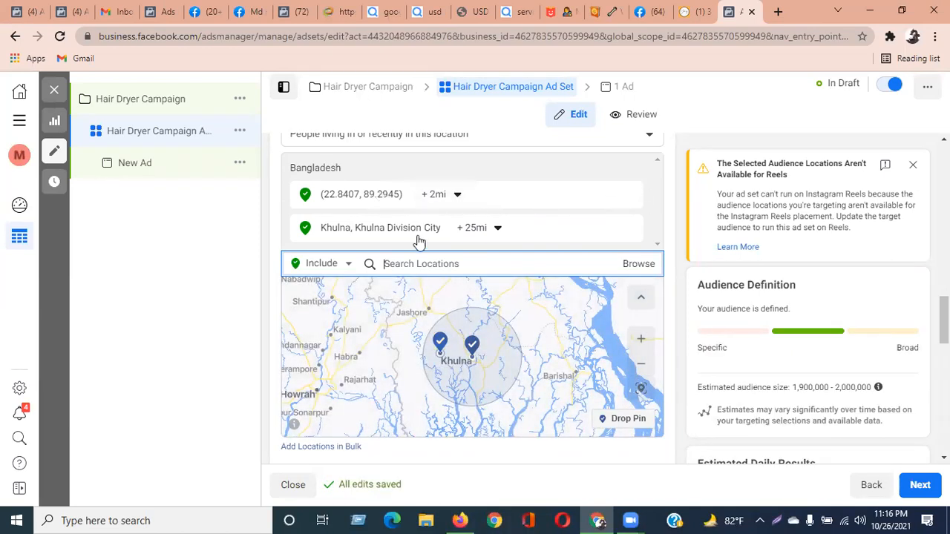
pyautogui.moveTo(374, 233)
pyautogui.click(458, 196)
pyautogui.click(605, 197)
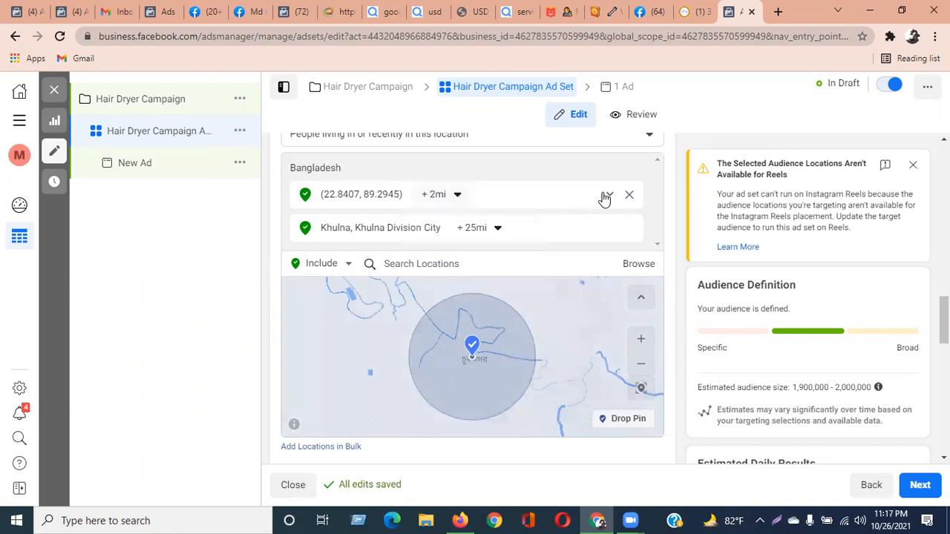
pyautogui.click(610, 196)
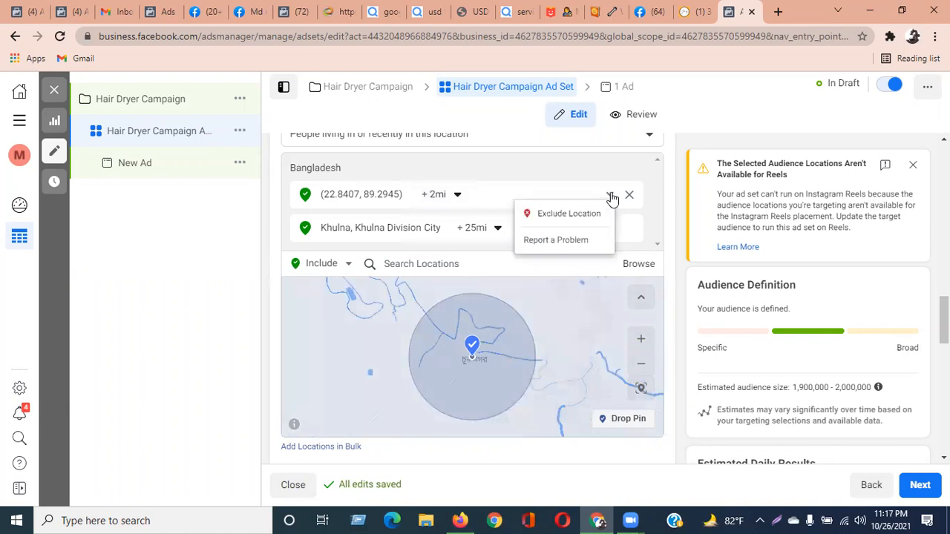
pyautogui.click(556, 215)
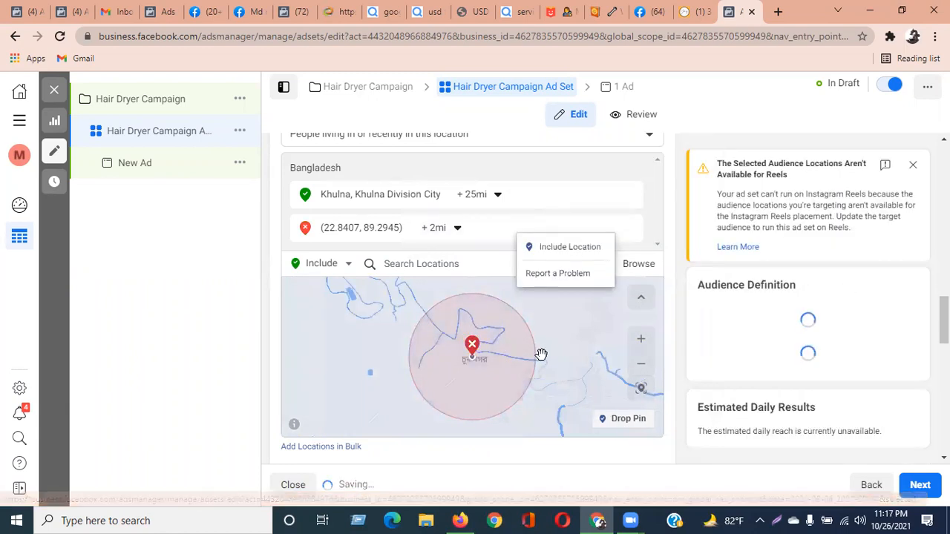
pyautogui.scroll(5, 453, 360)
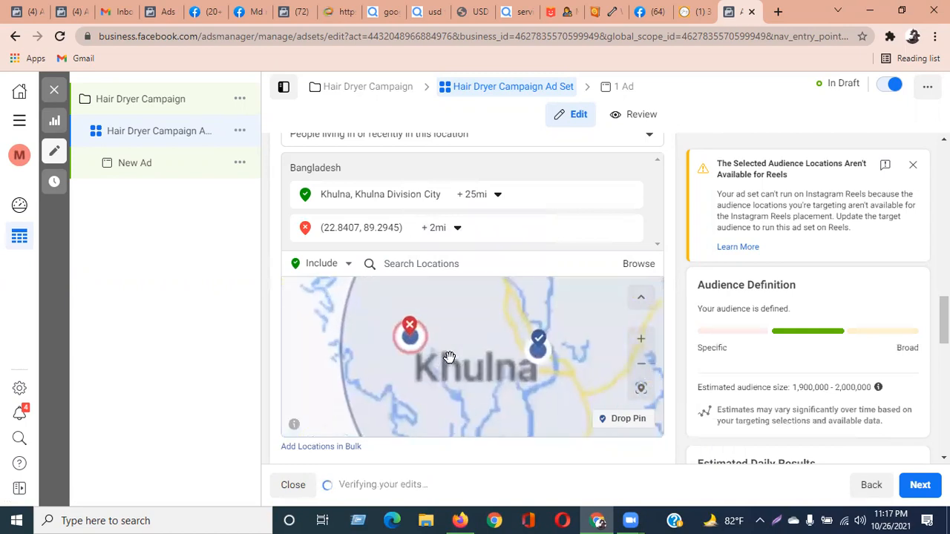
pyautogui.scroll(-4, 459, 358)
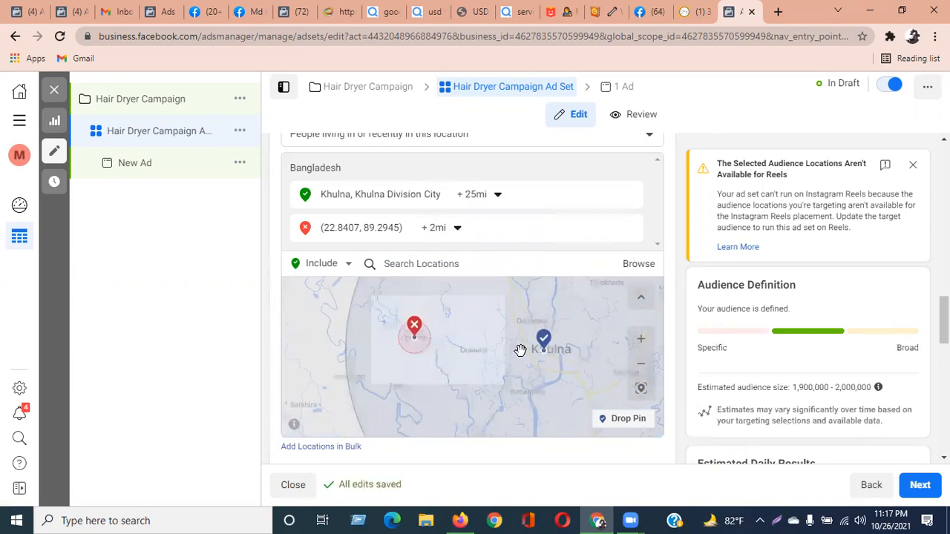
# Set the radius around the excluded pin west of Dumuria to 3 mi.
pyautogui.click(459, 231)
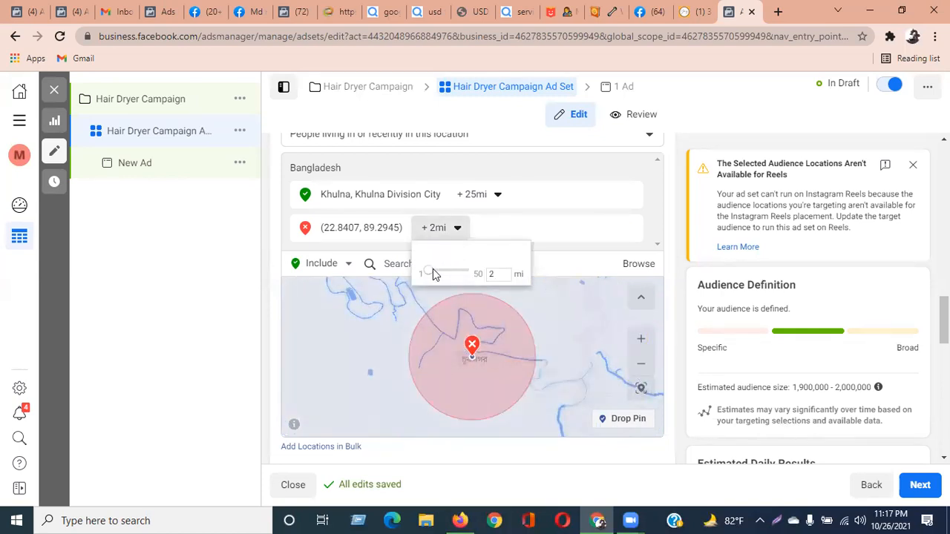
pyautogui.moveTo(434, 273); pyautogui.dragTo(432, 275)
pyautogui.click(552, 251)
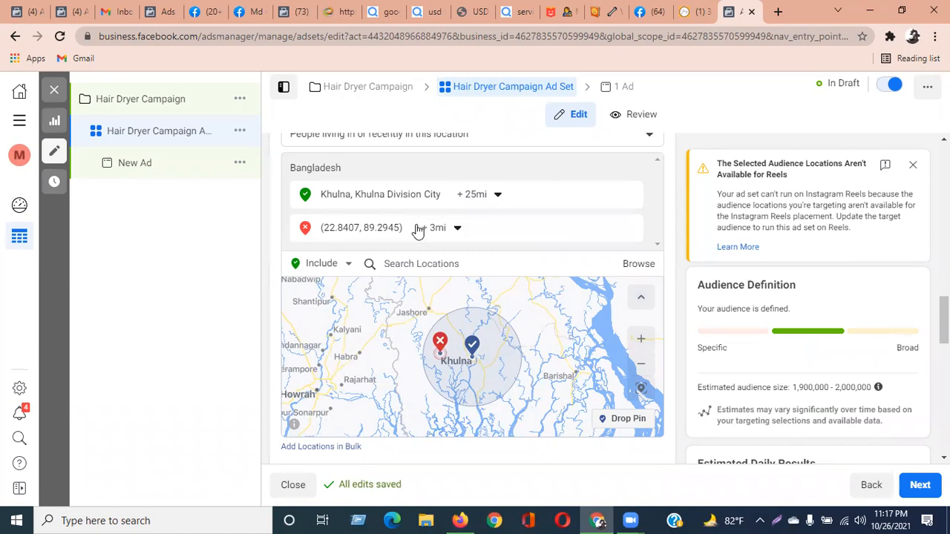
pyautogui.scroll(2, 422, 232)
pyautogui.scroll(-1, 553, 327)
pyautogui.scroll(-1, 553, 326)
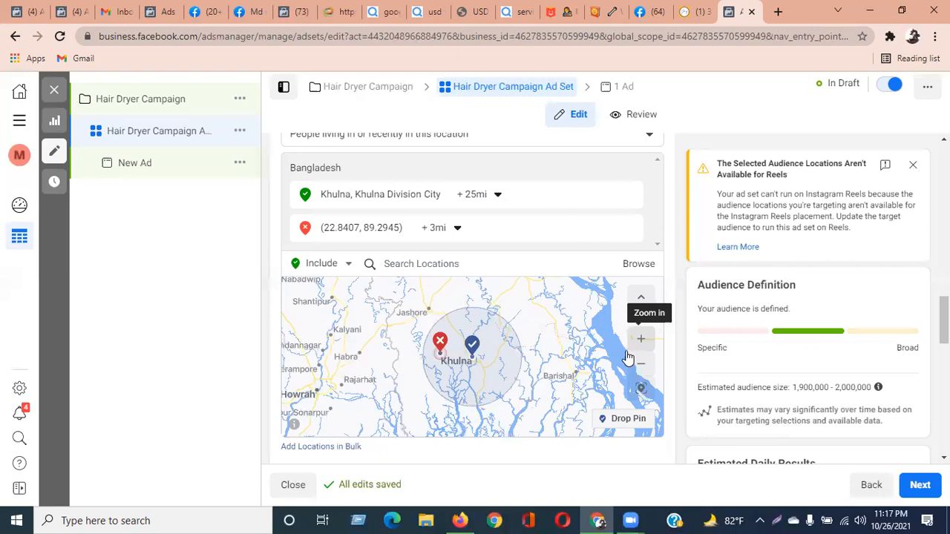
# Set new locations to Exclude and drop an exclusion pin on Fakirhat, east of Khulna.
pyautogui.click(512, 263)
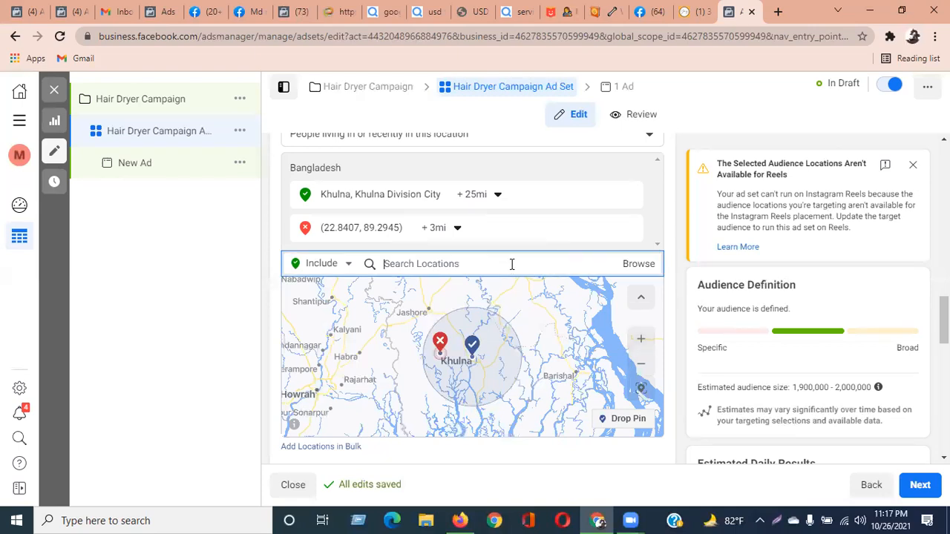
pyautogui.click(348, 266)
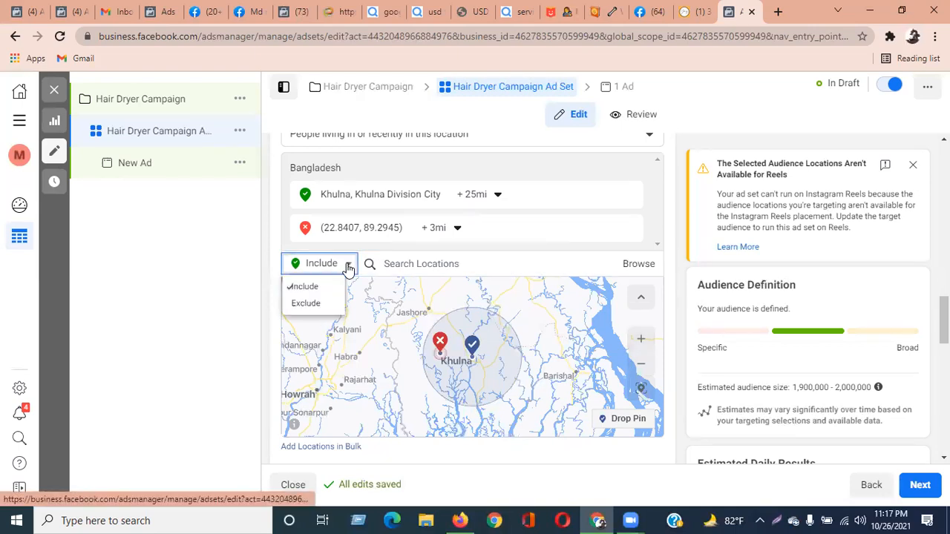
pyautogui.click(318, 306)
pyautogui.click(445, 266)
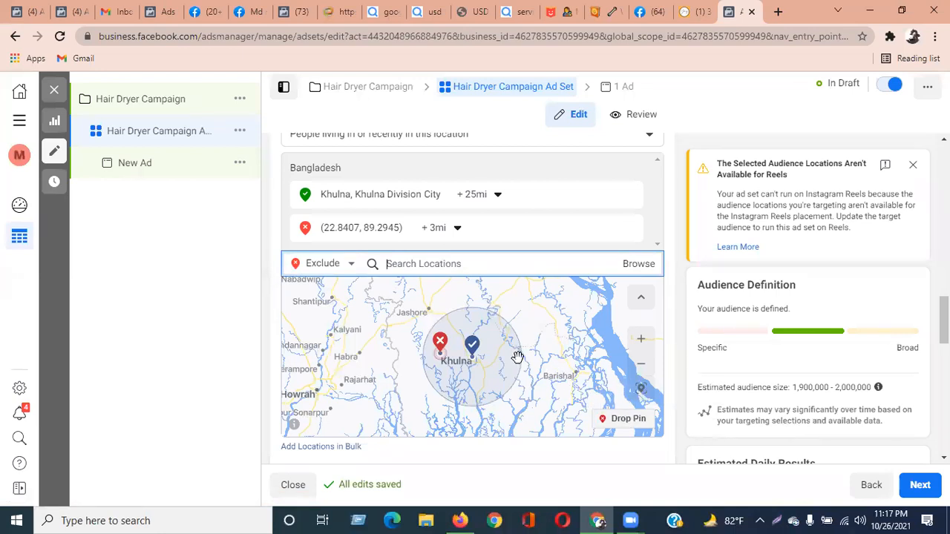
pyautogui.scroll(5, 517, 357)
pyautogui.scroll(-2, 479, 346)
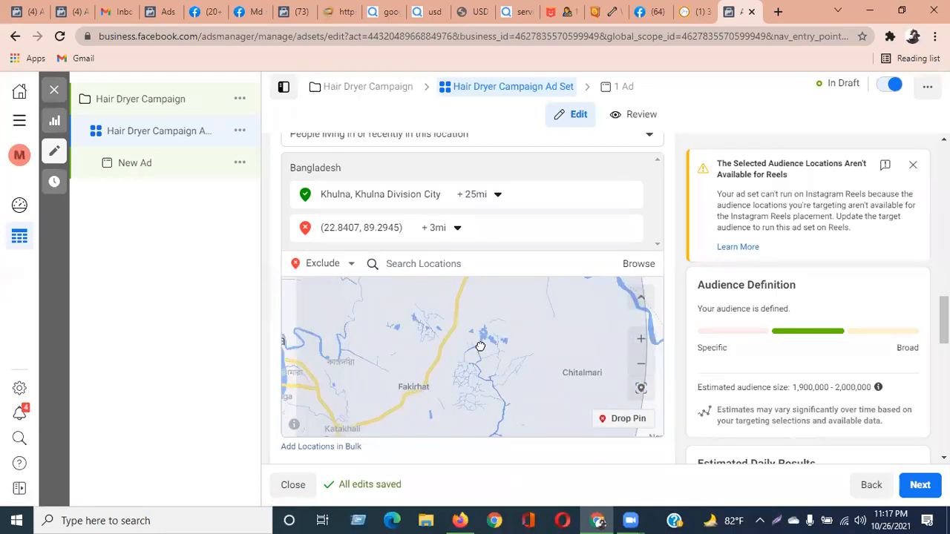
pyautogui.click(627, 420)
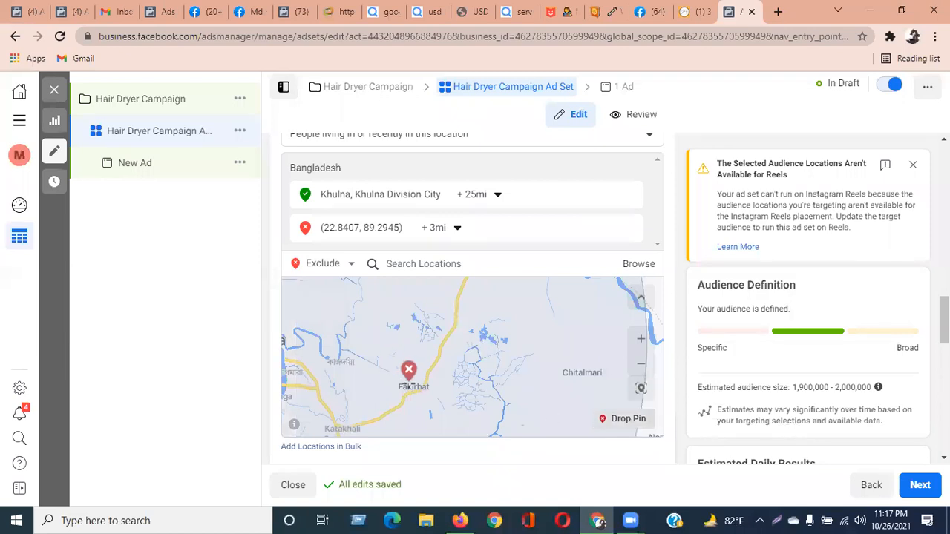
pyautogui.click(459, 380)
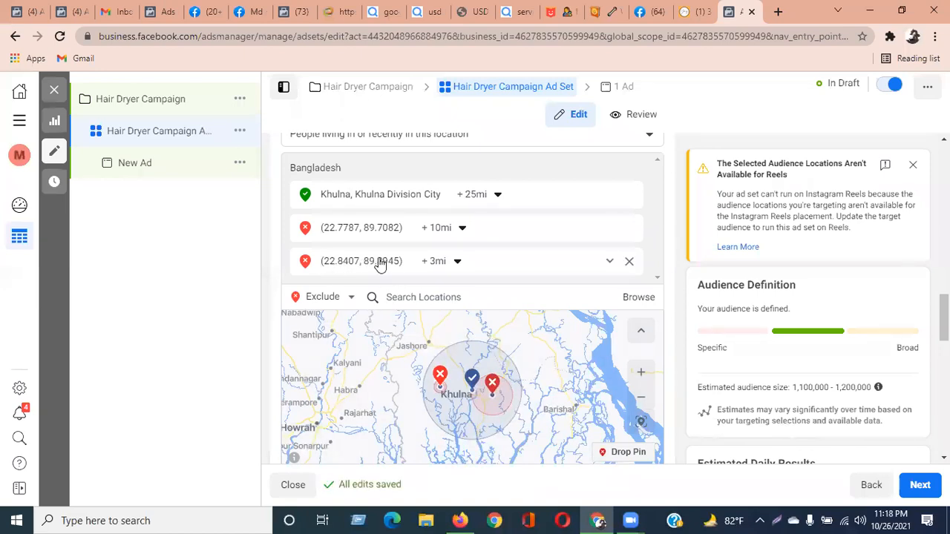
# Change the pin at Fakirhat from an excluded to an included location.
pyautogui.click(609, 261)
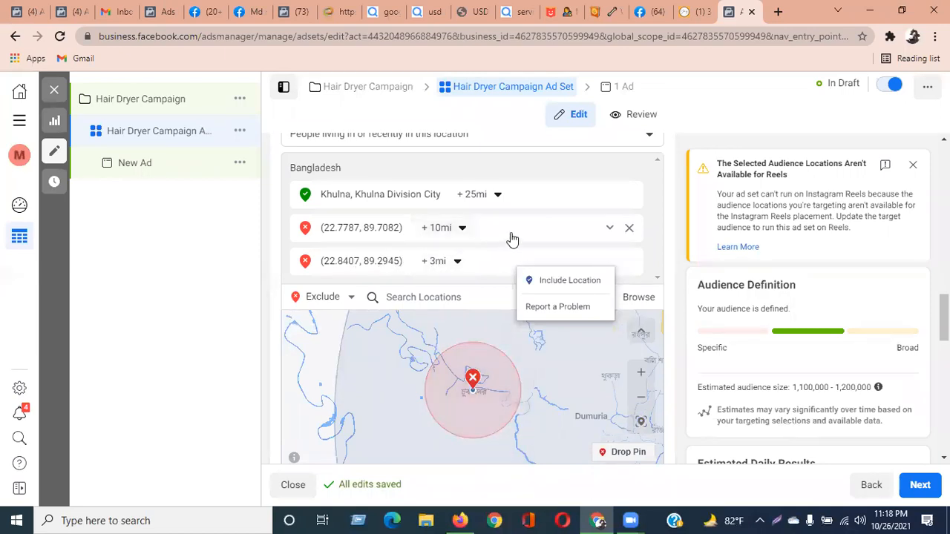
pyautogui.click(540, 233)
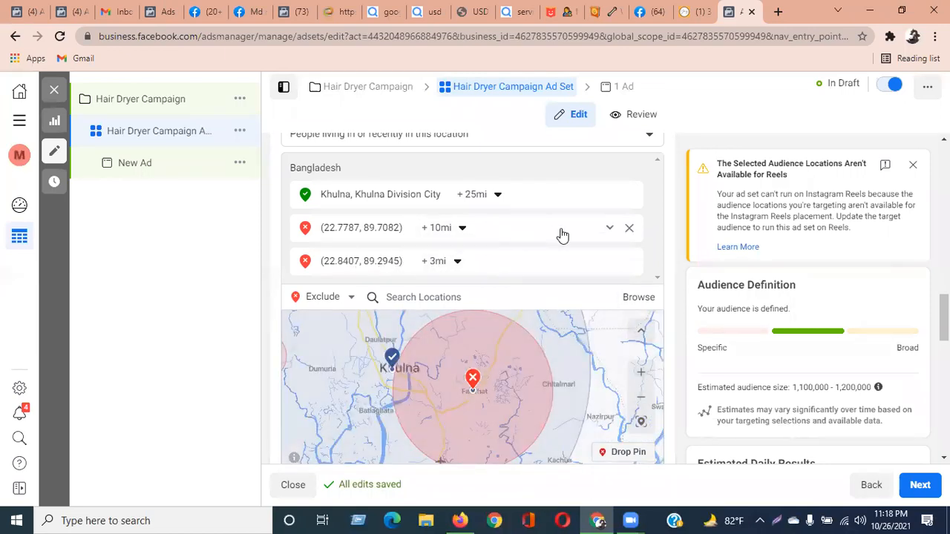
pyautogui.click(610, 229)
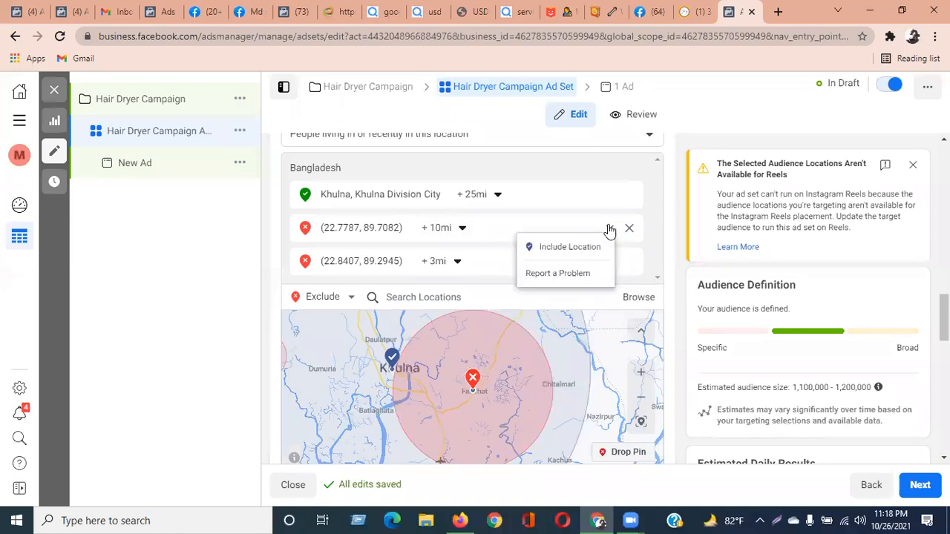
pyautogui.click(606, 240)
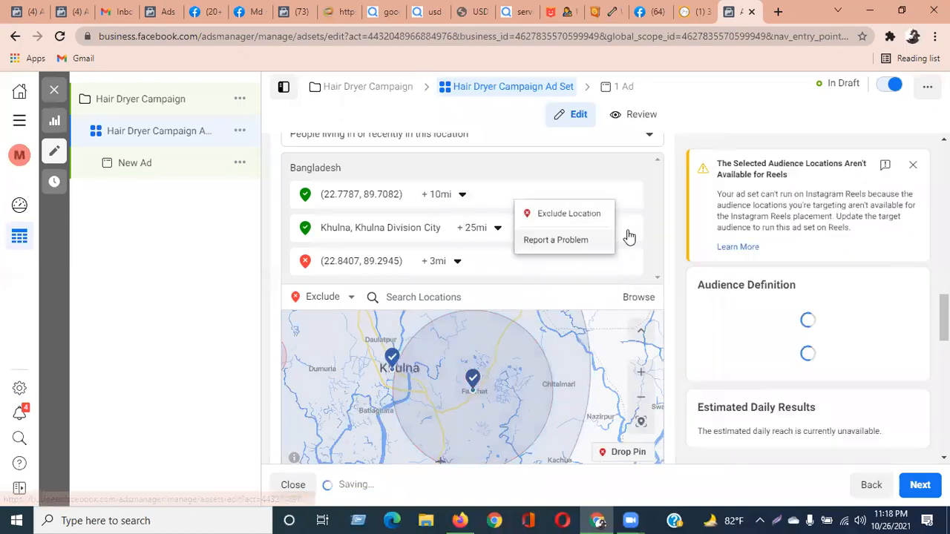
# Switch the Khulna, Khulna Division City location to excluded and set it back to included.
pyautogui.click(610, 228)
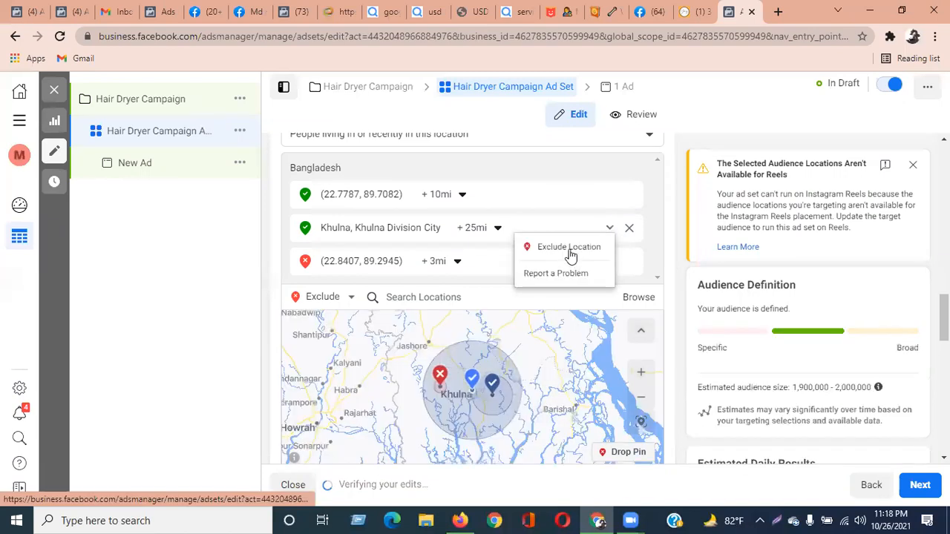
pyautogui.click(568, 250)
pyautogui.click(433, 284)
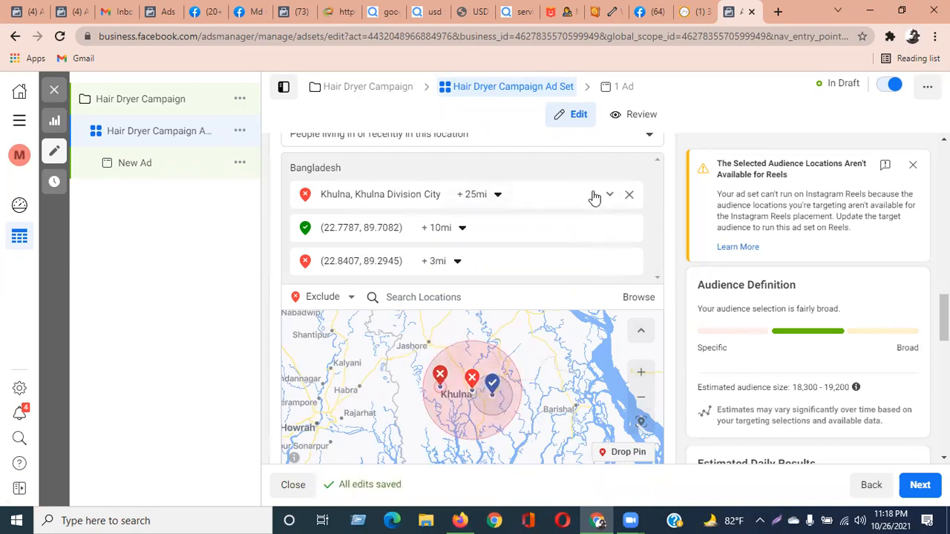
pyautogui.click(610, 196)
pyautogui.click(585, 215)
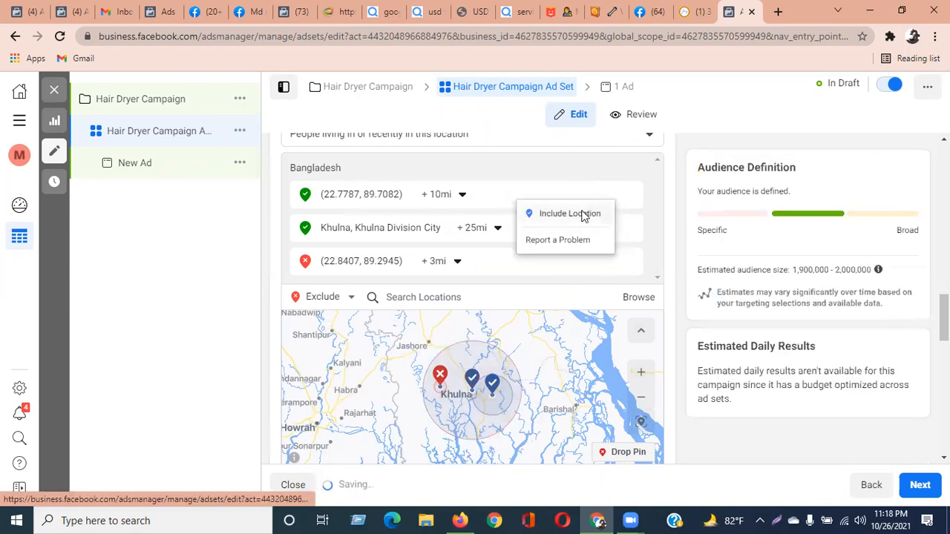
# Remove the Khulna city and the excluded pin west of Dumuria from the targeted locations.
pyautogui.click(629, 227)
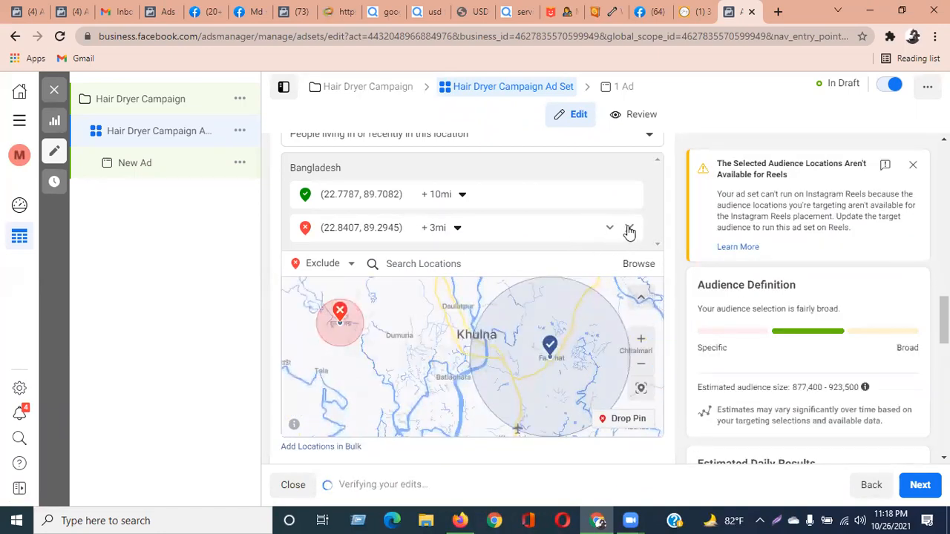
pyautogui.click(629, 229)
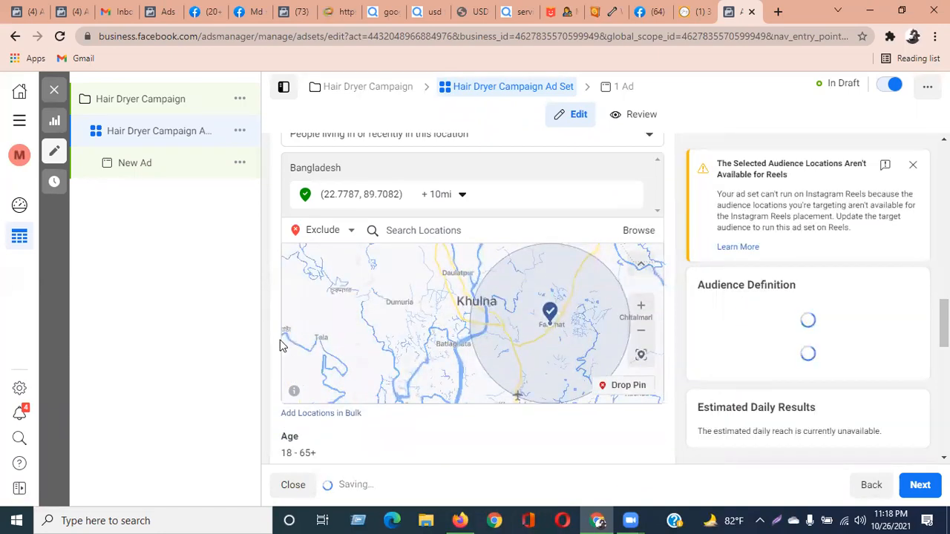
pyautogui.scroll(-2, 463, 428)
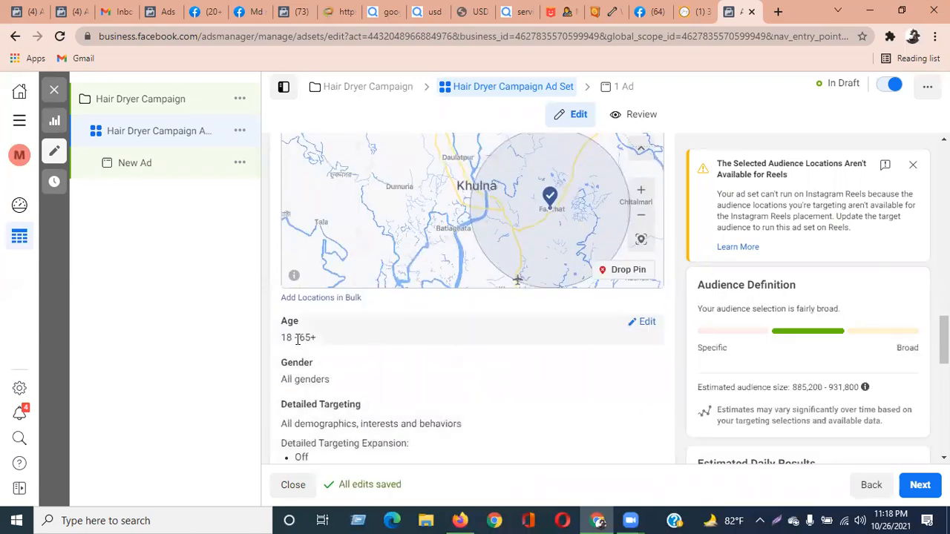
# Switch to the yayretailshop.com product page and examine the 3 in 1 hair dryer brush's images, price and offers.
pyautogui.click(695, 11)
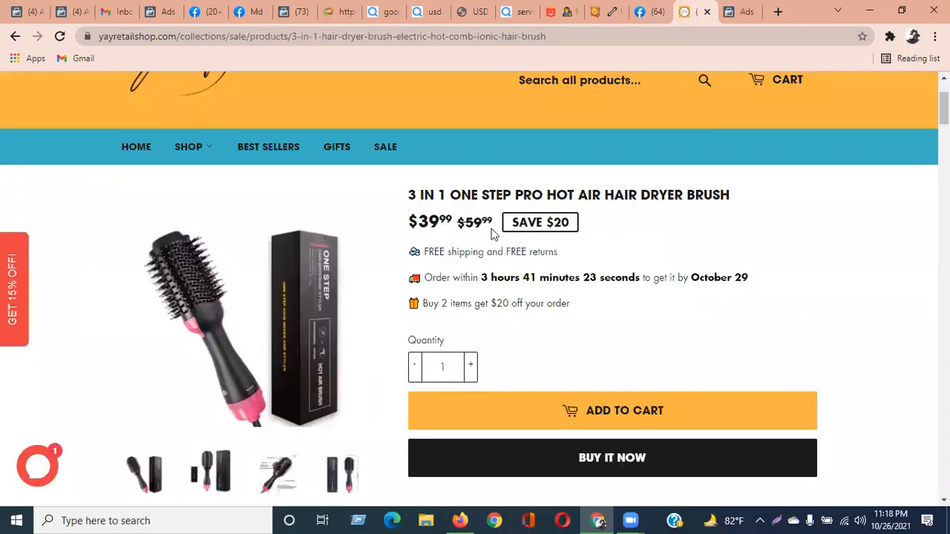
pyautogui.scroll(-2, 261, 285)
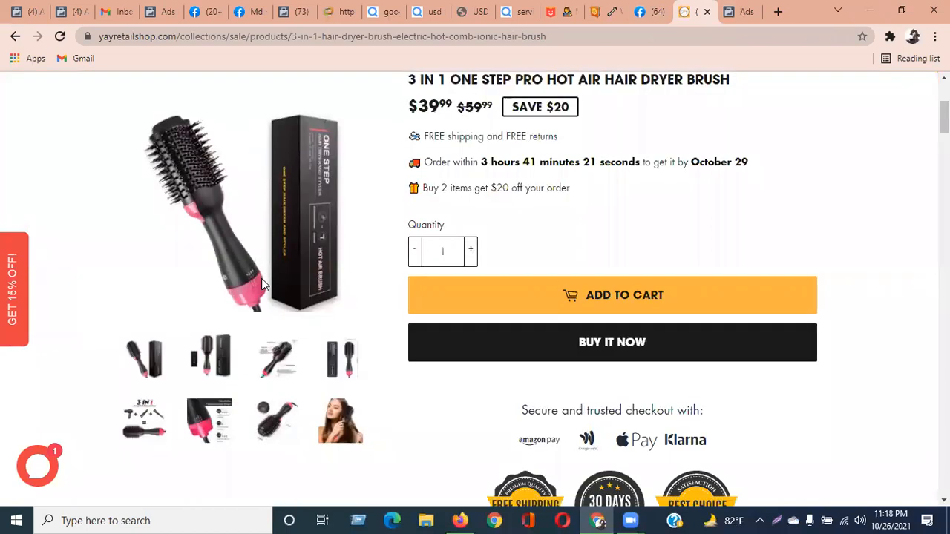
pyautogui.scroll(-2, 262, 285)
pyautogui.scroll(5, 262, 285)
pyautogui.scroll(-1, 264, 286)
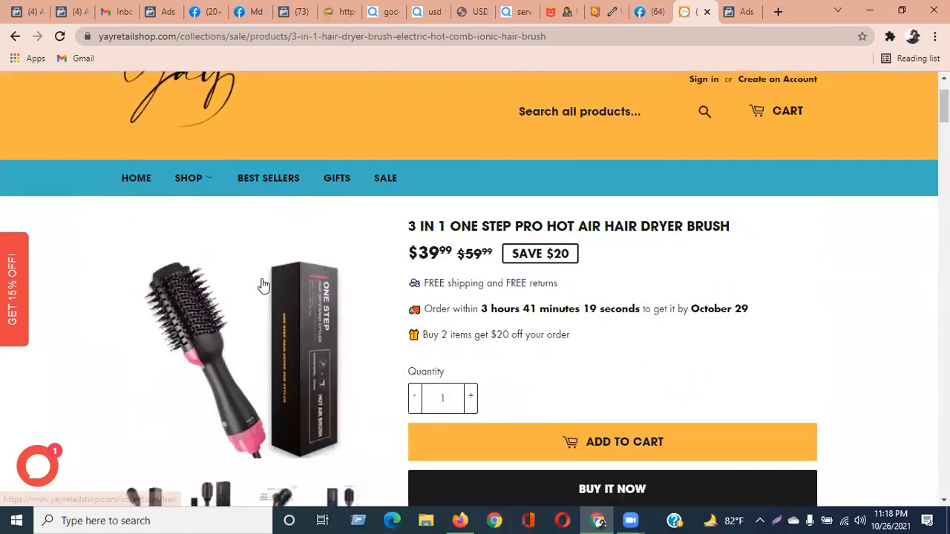
pyautogui.scroll(-2, 264, 286)
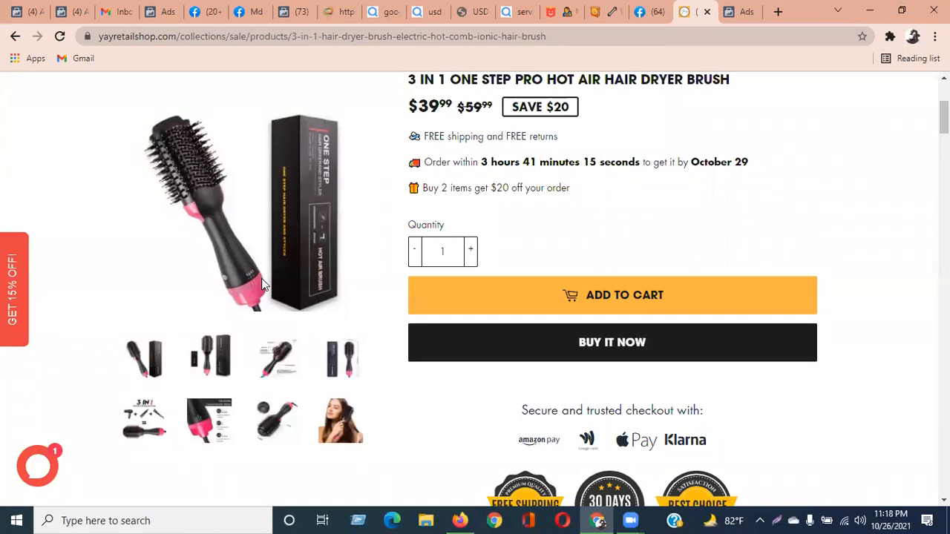
pyautogui.scroll(-3, 343, 311)
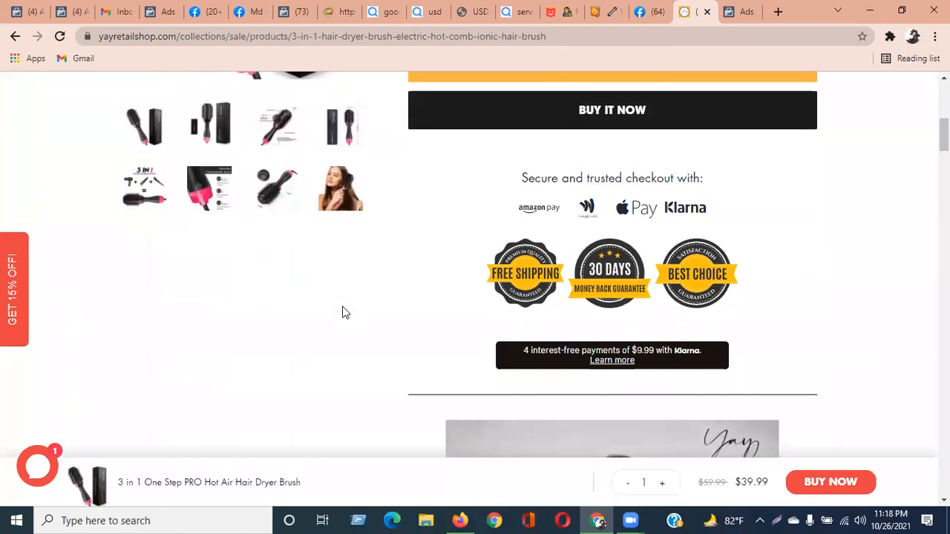
pyautogui.scroll(3, 343, 312)
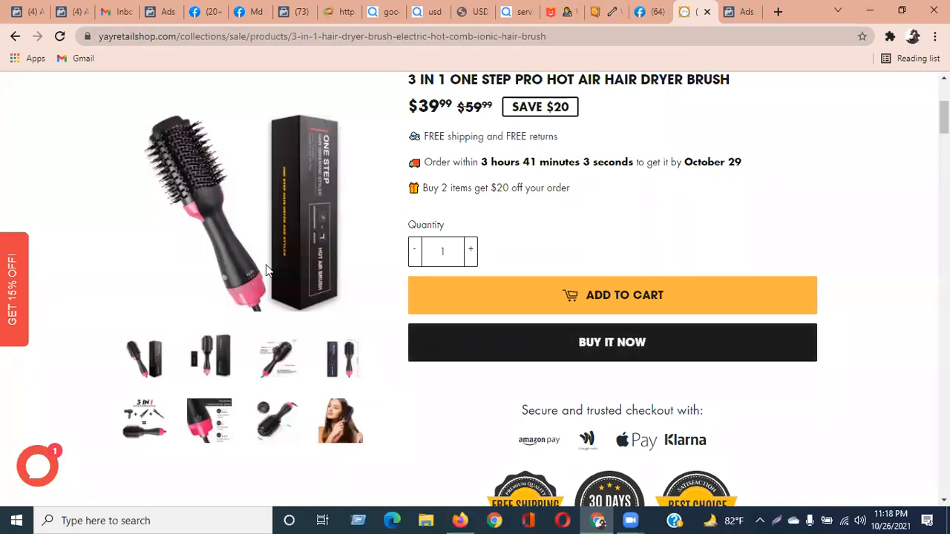
# Return to Ads Manager and set the audience age range to 20–40 for the Hair Dryer Campaign Ad Set.
pyautogui.click(737, 12)
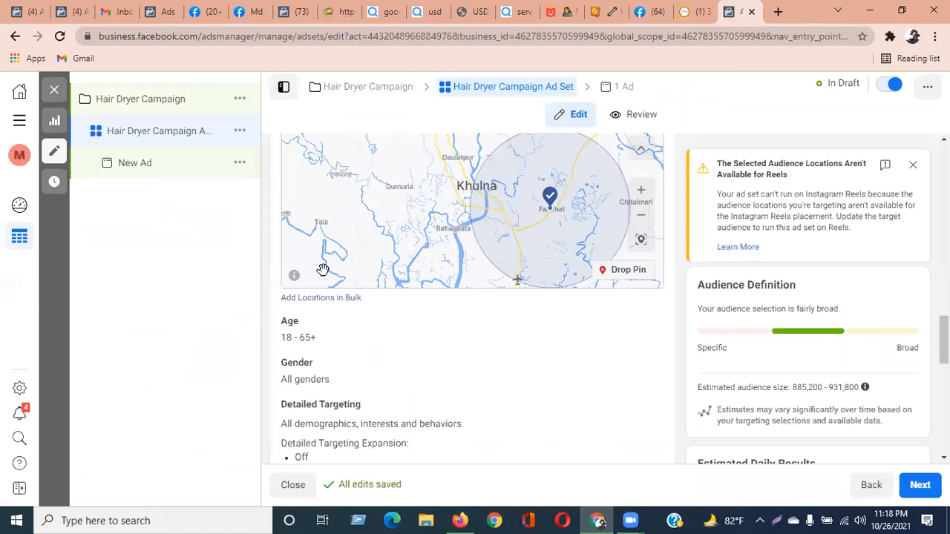
pyautogui.click(646, 325)
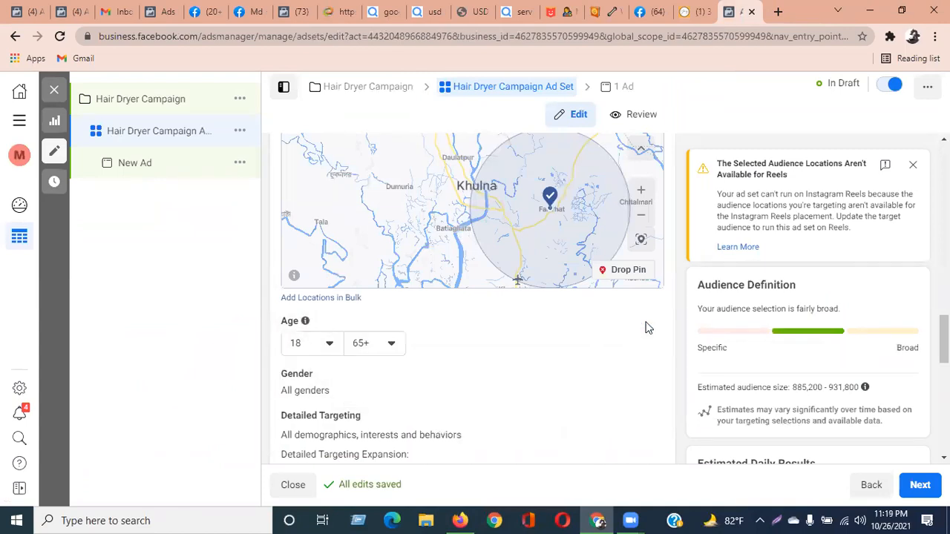
pyautogui.click(329, 344)
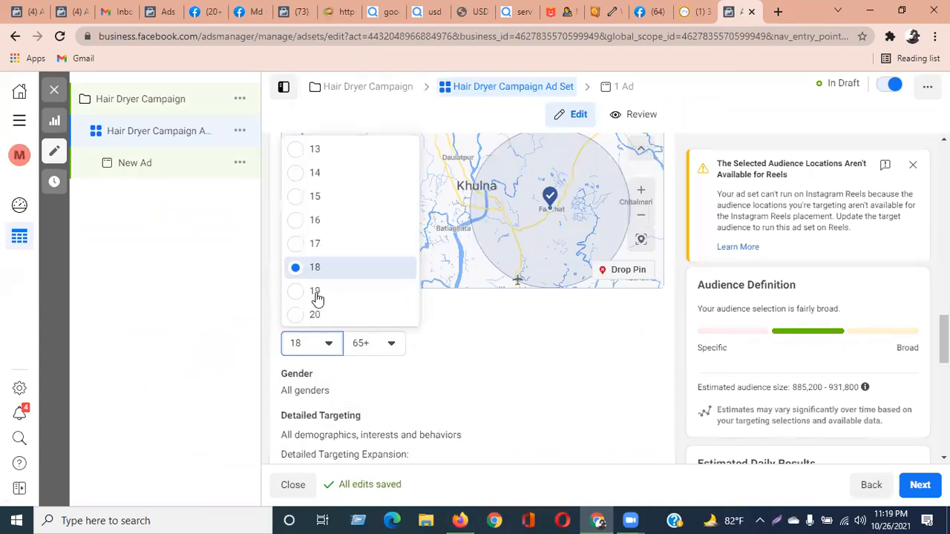
pyautogui.press('Return')
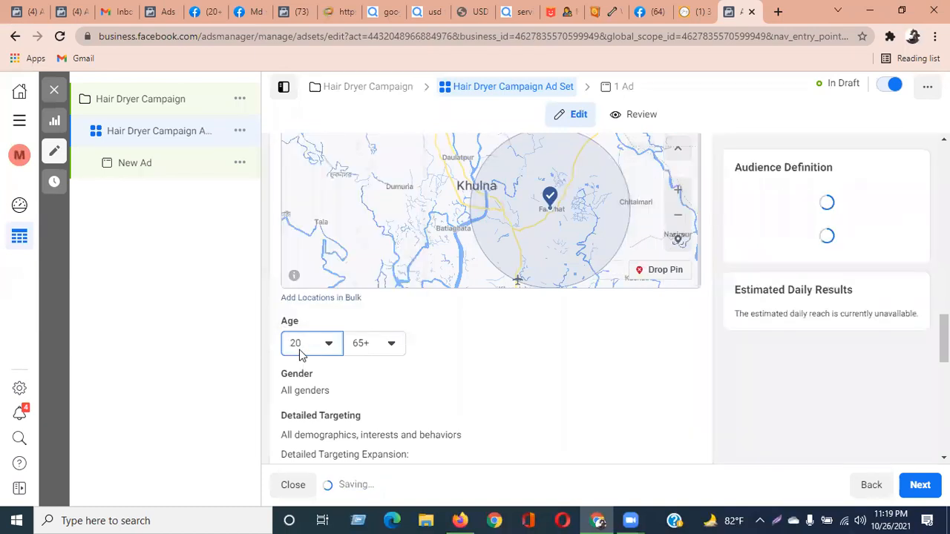
pyautogui.click(384, 351)
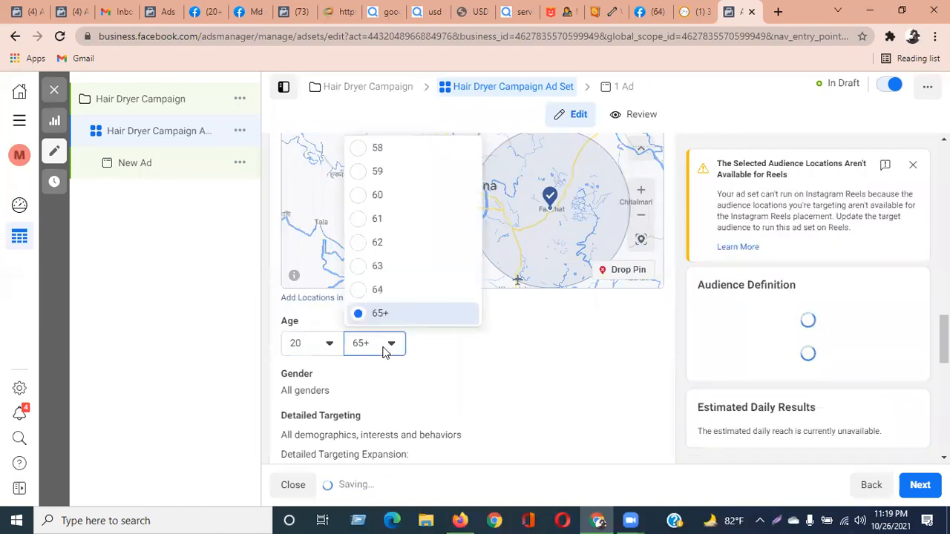
pyautogui.scroll(5, 406, 218)
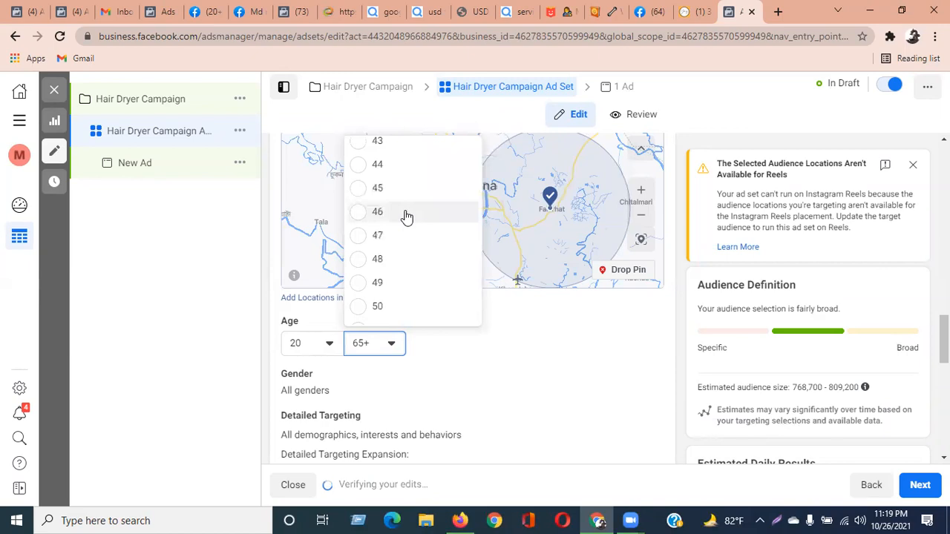
pyautogui.scroll(2, 405, 216)
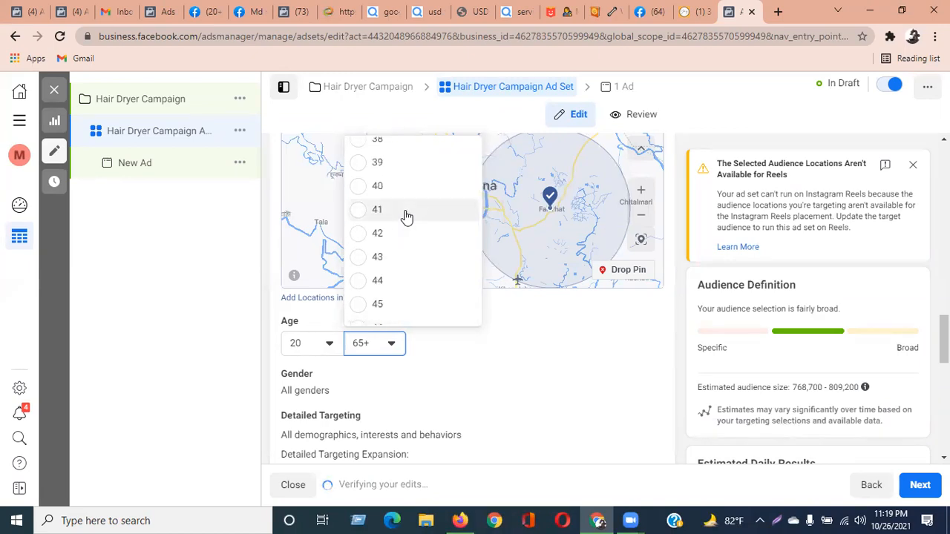
pyautogui.click(361, 188)
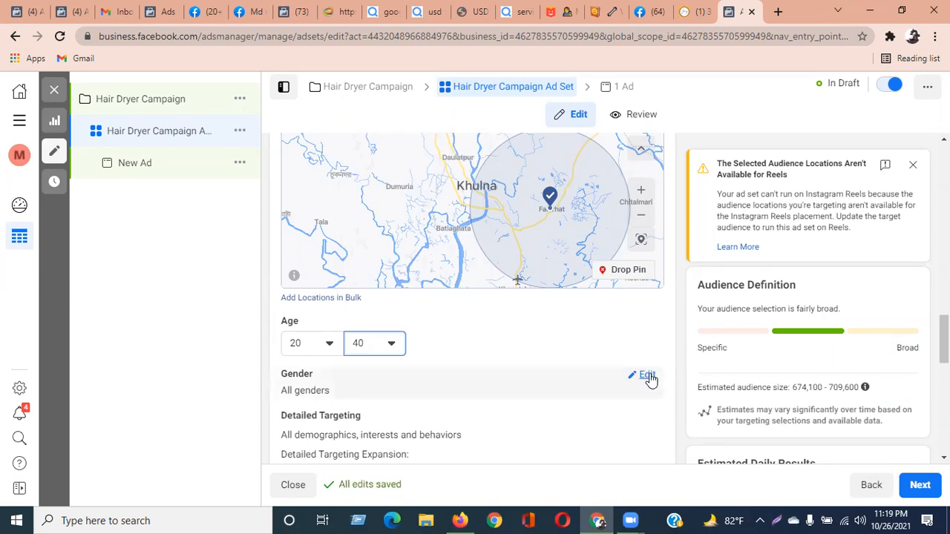
# Set the audience gender to Women for the Hair Dryer Campaign Ad Set.
pyautogui.click(647, 375)
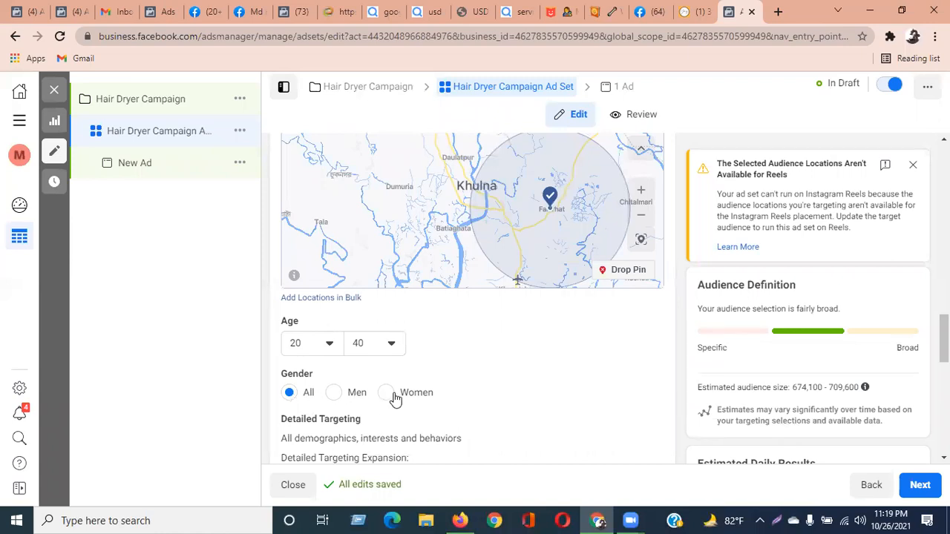
pyautogui.scroll(-2, 475, 391)
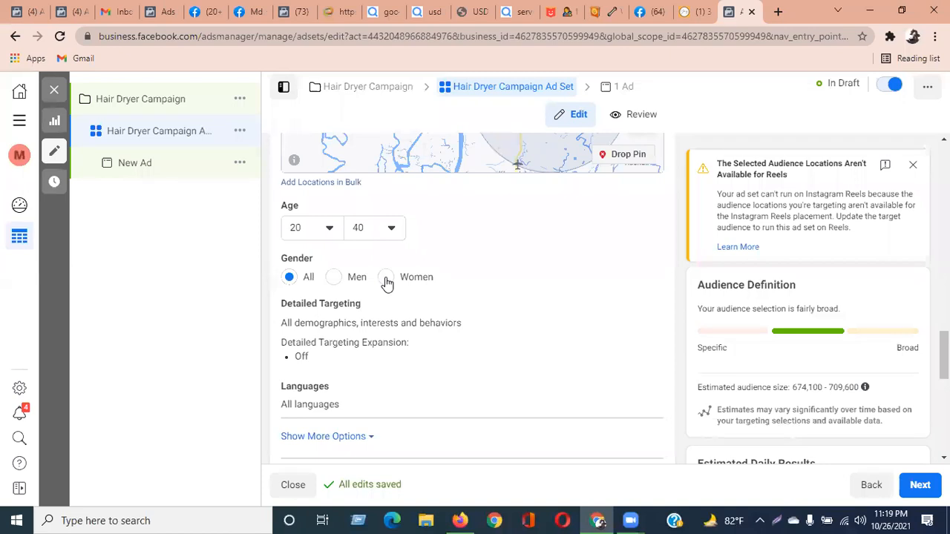
pyautogui.click(385, 277)
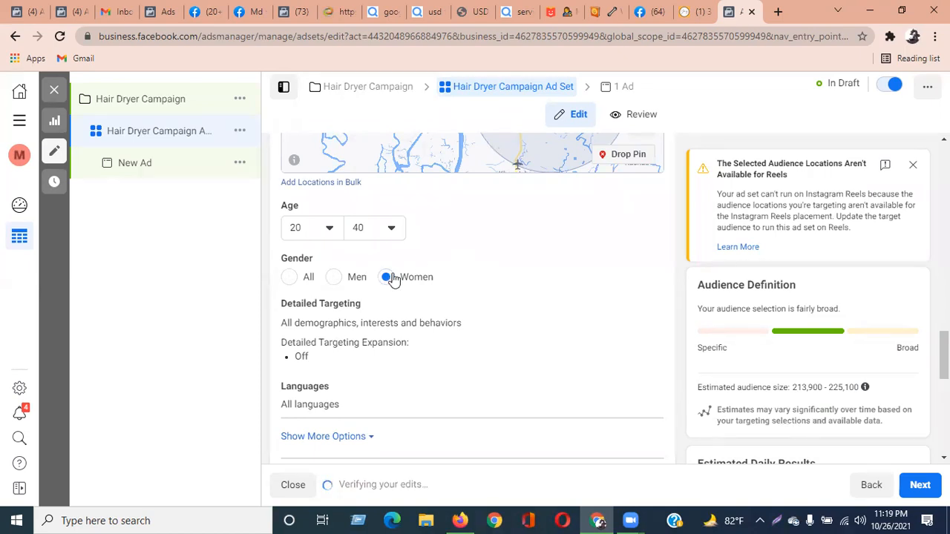
# Open the ad set's Detailed Targeting for editing and activate its search for demographics, interests or behaviors.
pyautogui.moveTo(366, 307)
pyautogui.moveTo(282, 304); pyautogui.dragTo(362, 304)
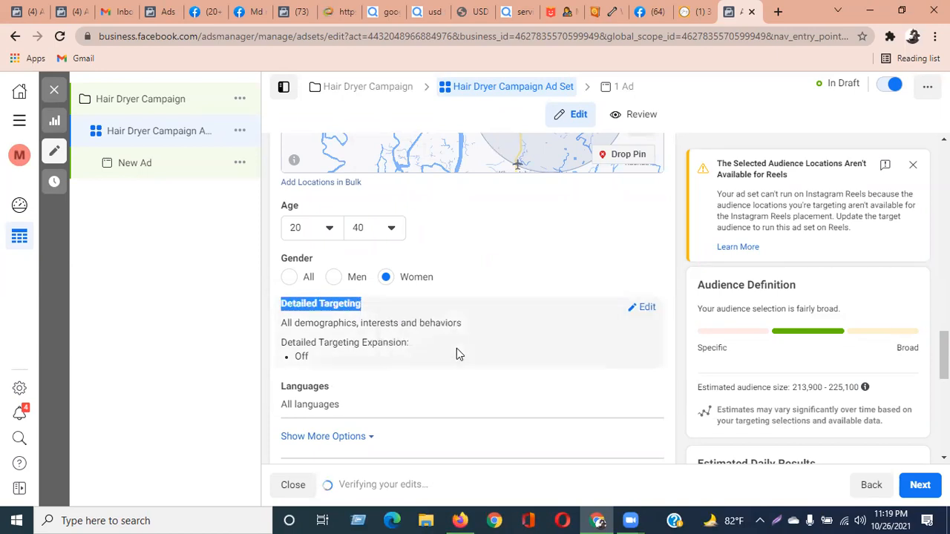
pyautogui.click(645, 308)
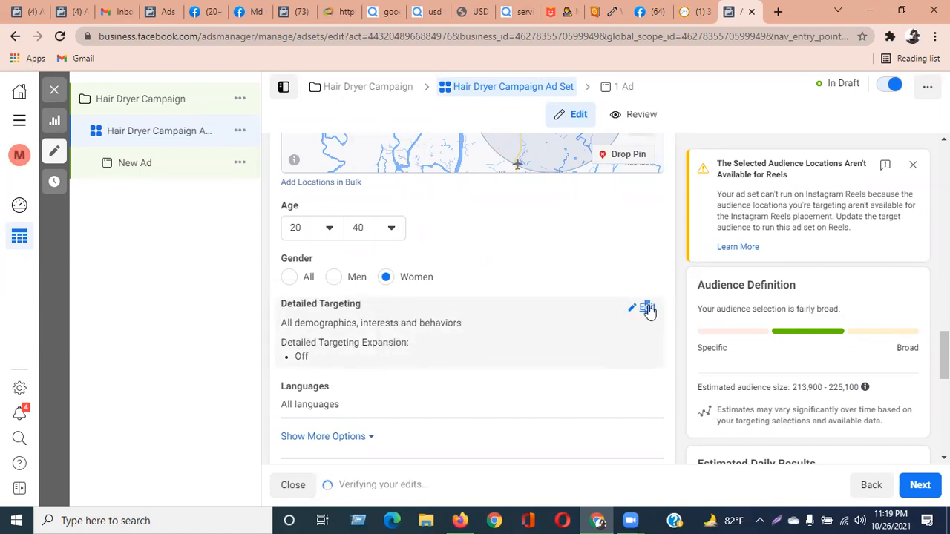
pyautogui.scroll(-3, 458, 335)
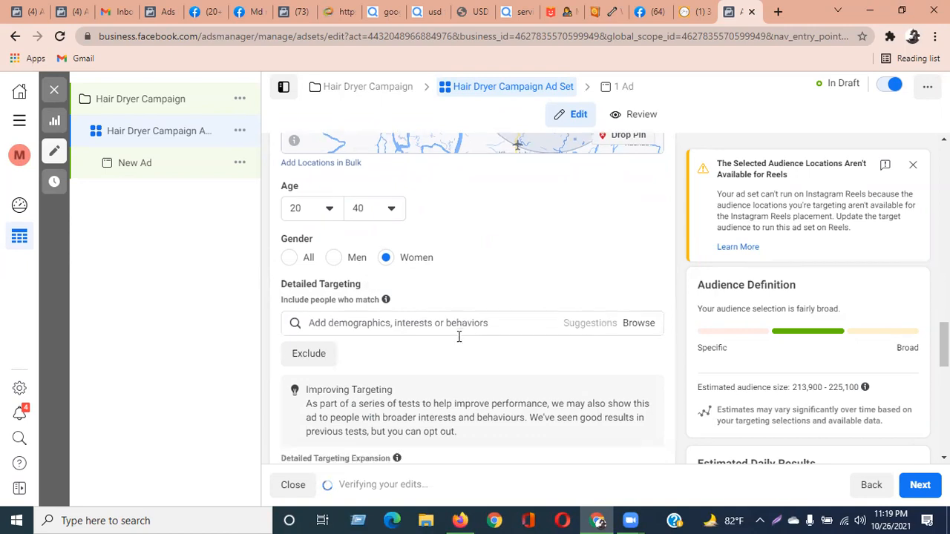
pyautogui.click(391, 227)
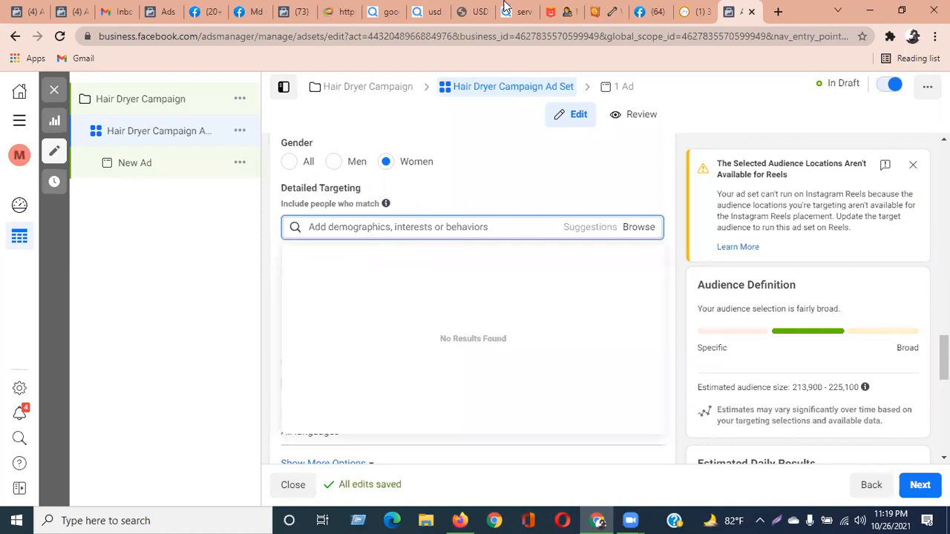
# Switch to the yayretailshop.com product page and examine the hair dryer brush's offer and its "3 IN 1" Hair Dryer & Straightener & Curler image.
pyautogui.click(682, 14)
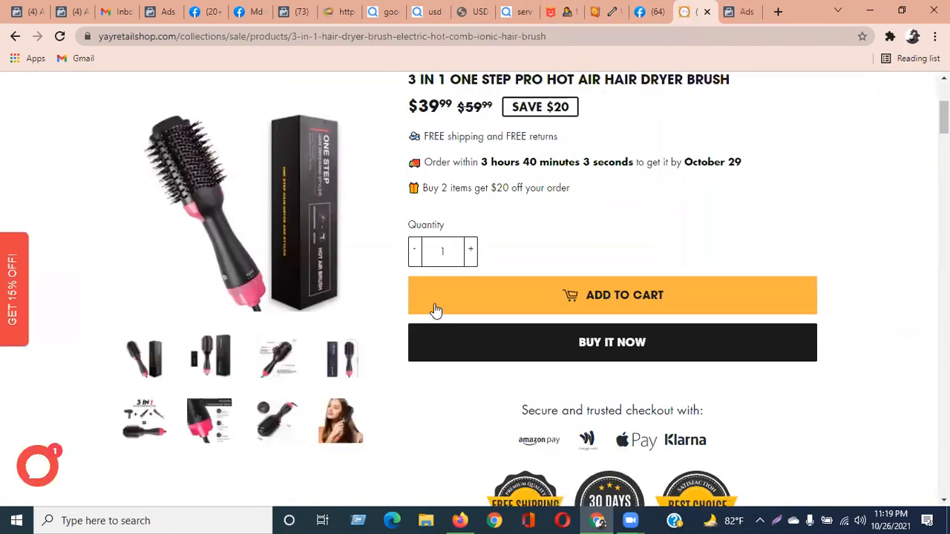
pyautogui.scroll(3, 435, 311)
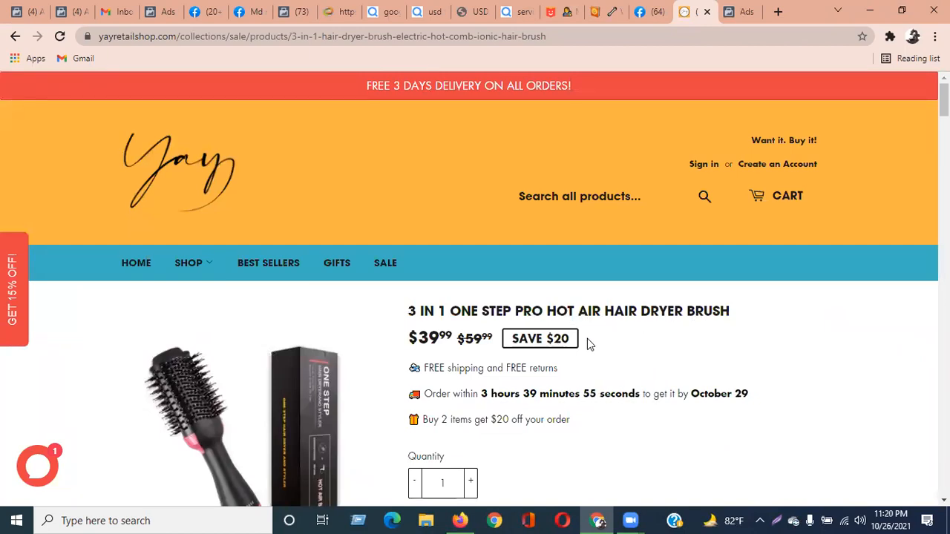
pyautogui.scroll(-3, 587, 343)
pyautogui.scroll(-2, 587, 341)
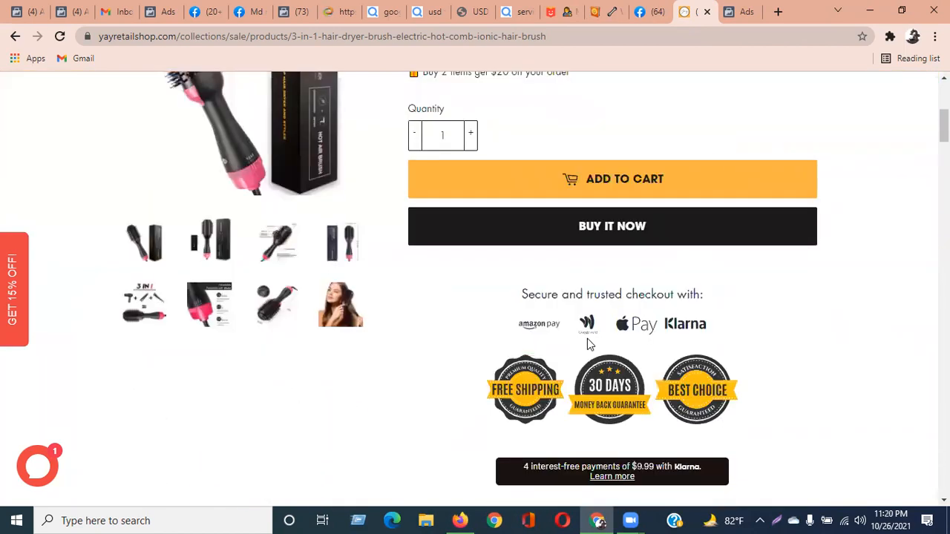
pyautogui.scroll(3, 587, 338)
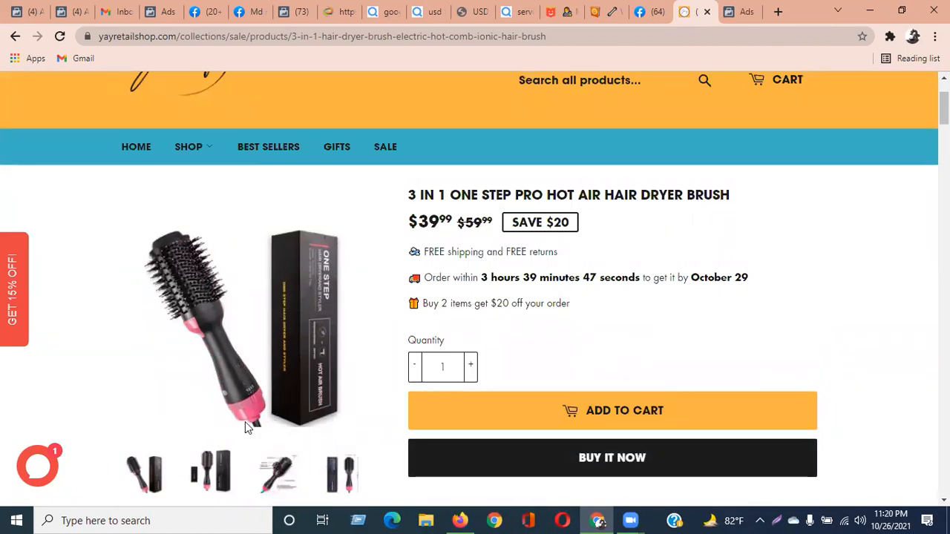
pyautogui.scroll(-2, 253, 438)
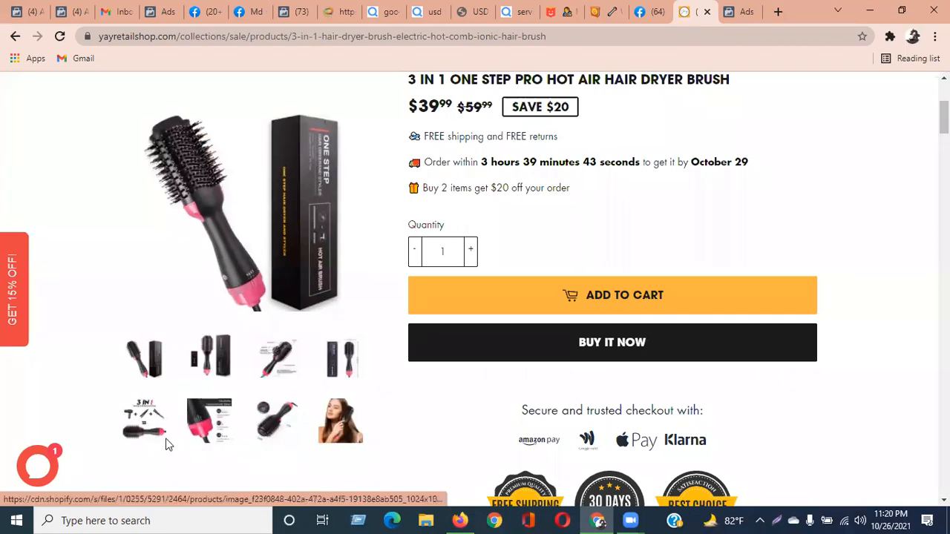
pyautogui.click(141, 420)
pyautogui.scroll(4, 230, 287)
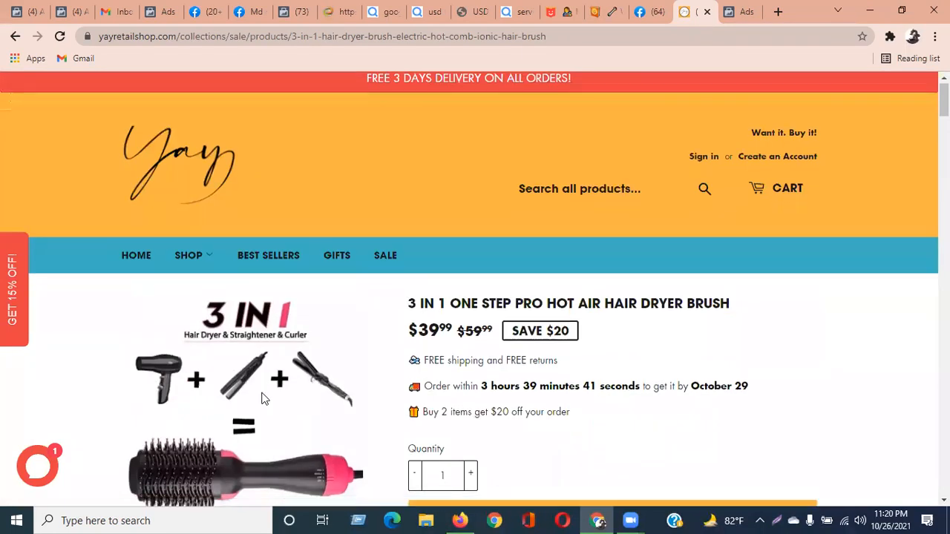
pyautogui.scroll(-2, 202, 290)
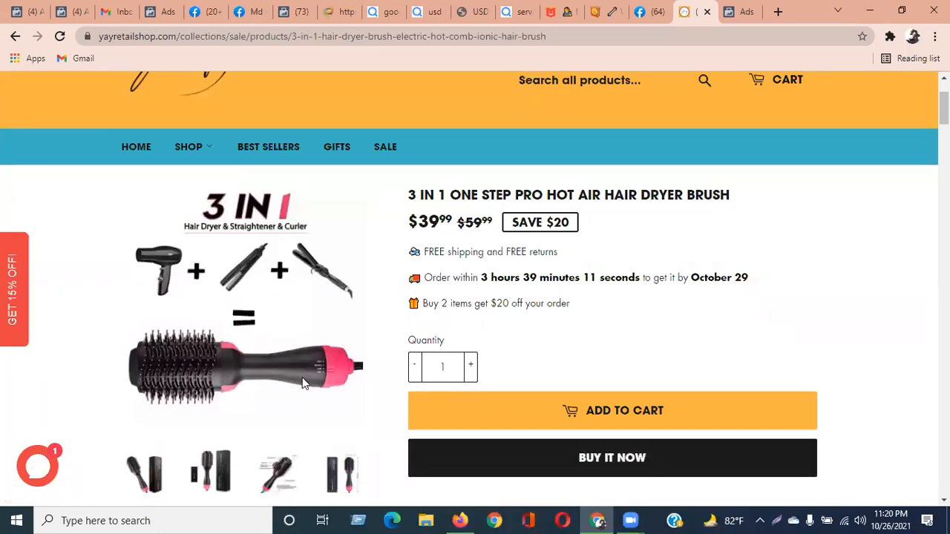
pyautogui.scroll(-2, 302, 382)
pyautogui.scroll(2, 326, 329)
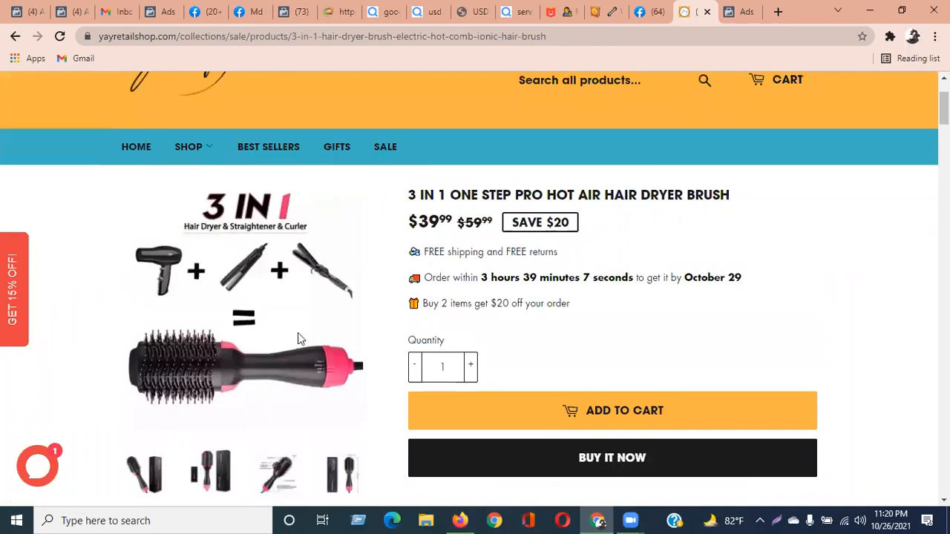
pyautogui.scroll(-5, 251, 392)
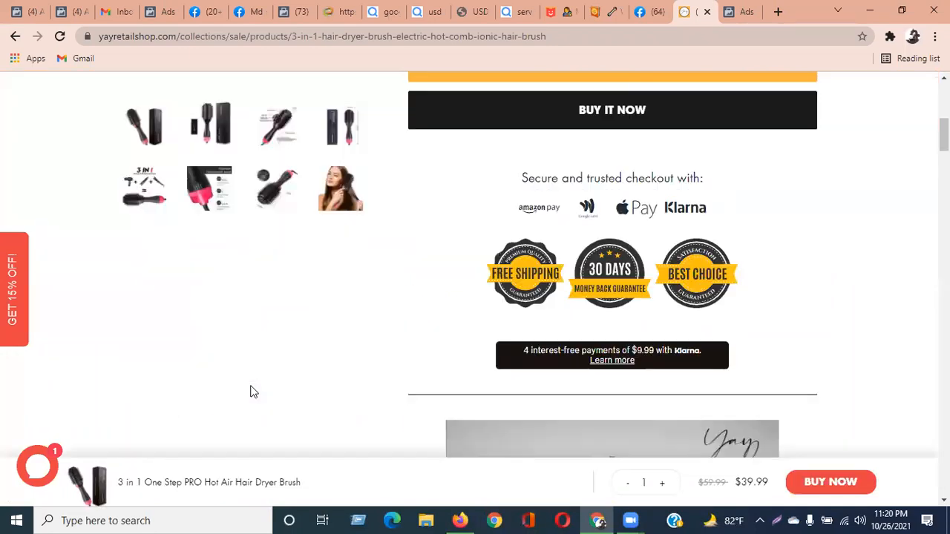
pyautogui.scroll(4, 250, 392)
pyautogui.scroll(1, 653, 296)
pyautogui.scroll(2, 634, 250)
pyautogui.scroll(-6, 650, 248)
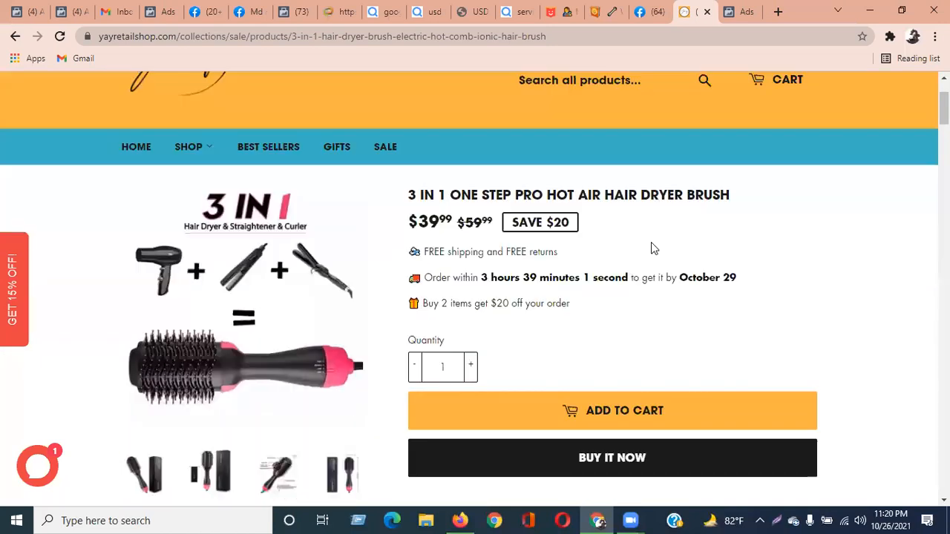
# Review the hair dryer brush's product description and feature images down to the Ergonomic Design section.
pyautogui.scroll(-4, 651, 248)
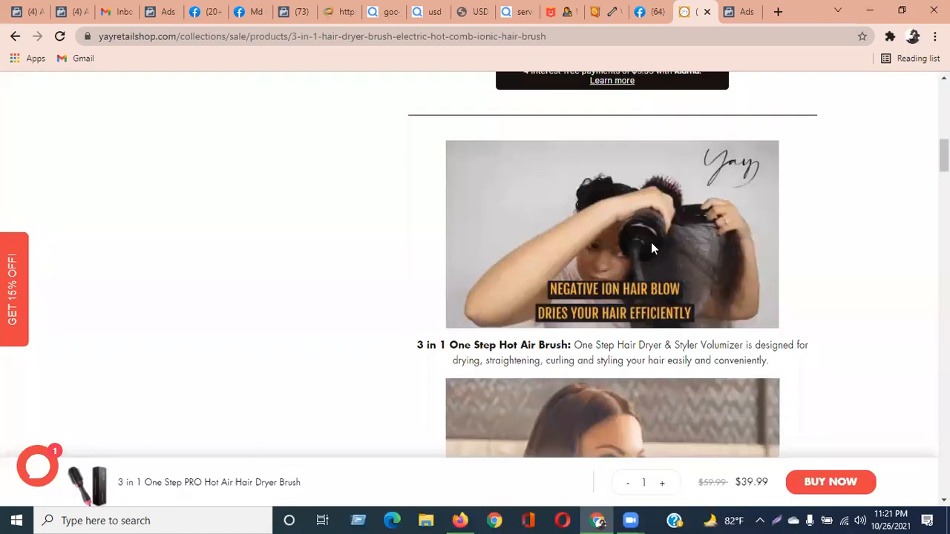
pyautogui.scroll(-4, 651, 247)
pyautogui.scroll(-2, 650, 248)
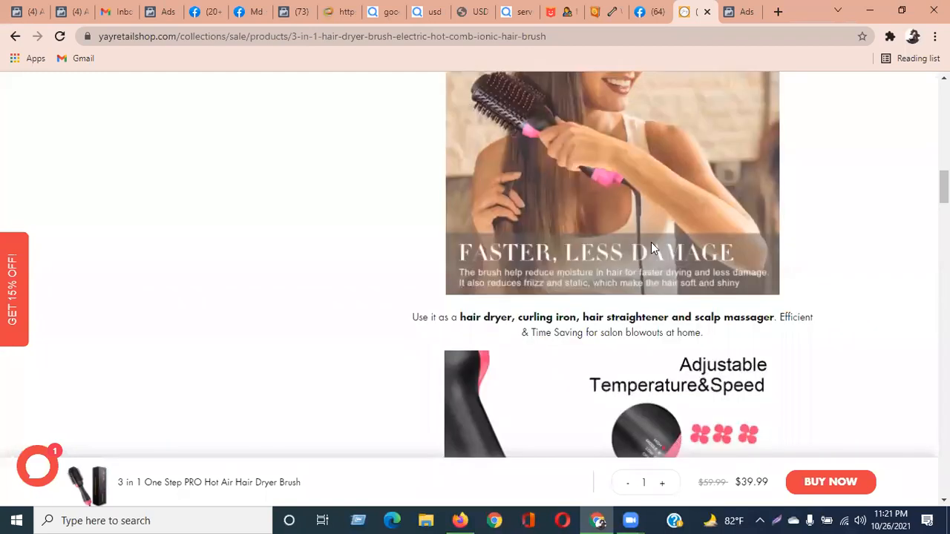
pyautogui.scroll(-2, 650, 248)
pyautogui.scroll(-5, 651, 248)
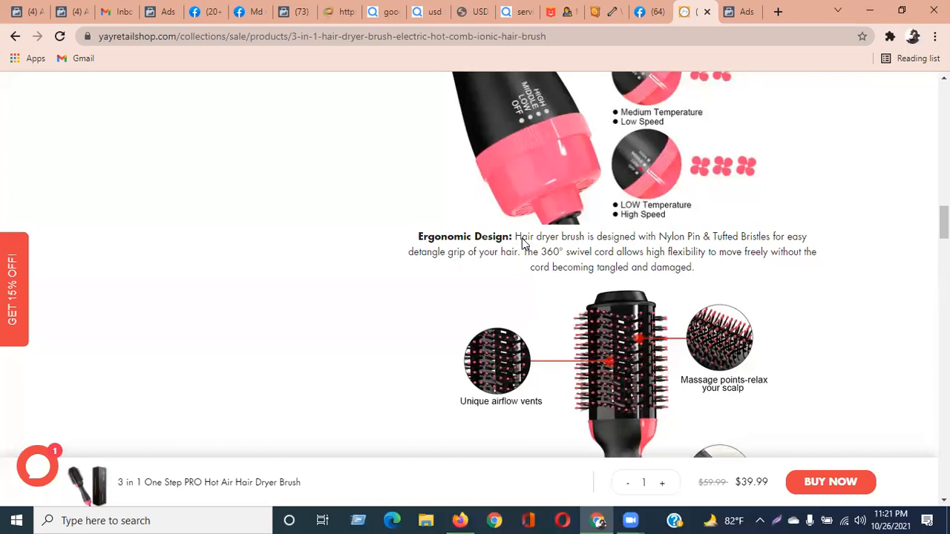
# Return to Ads Manager, search Detailed Targeting for "hair dr" and add the Hair dryer interest.
pyautogui.click(730, 12)
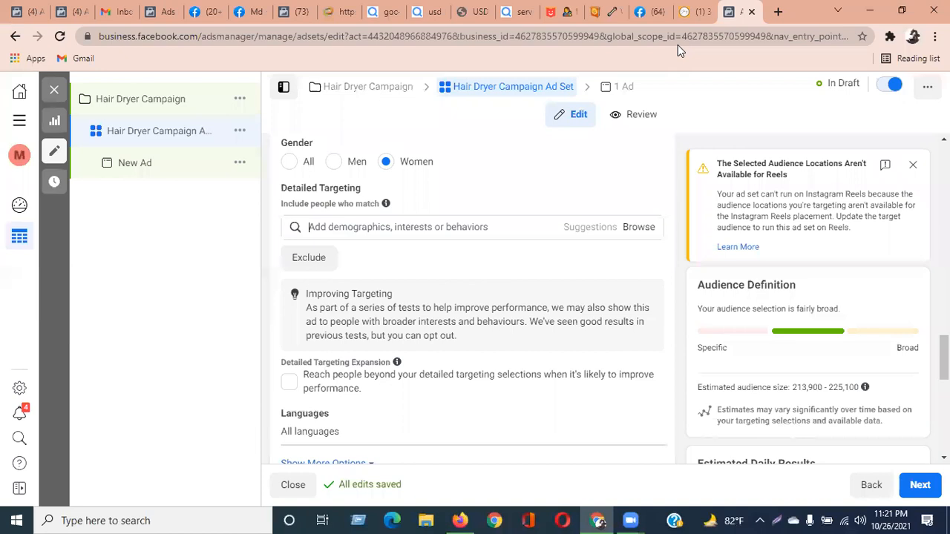
pyautogui.click(485, 225)
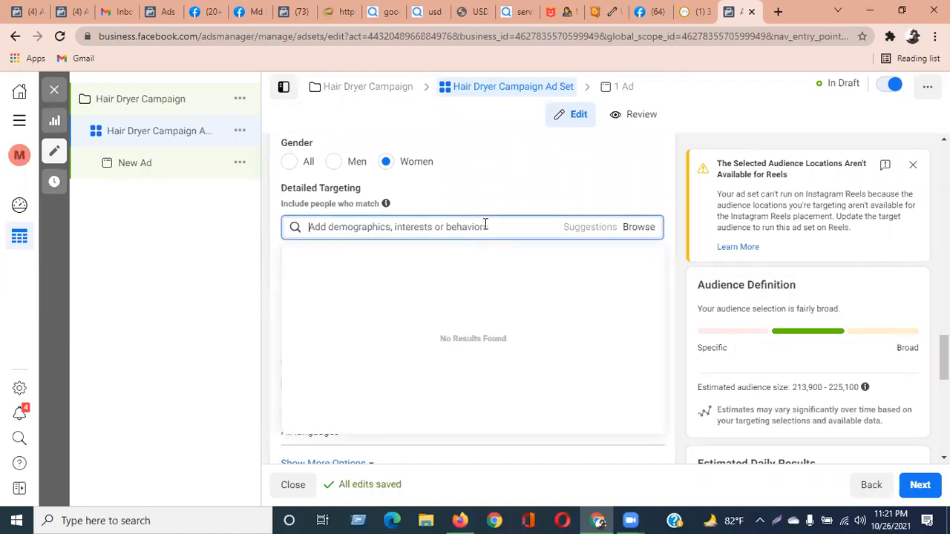
pyautogui.write('hair dr')
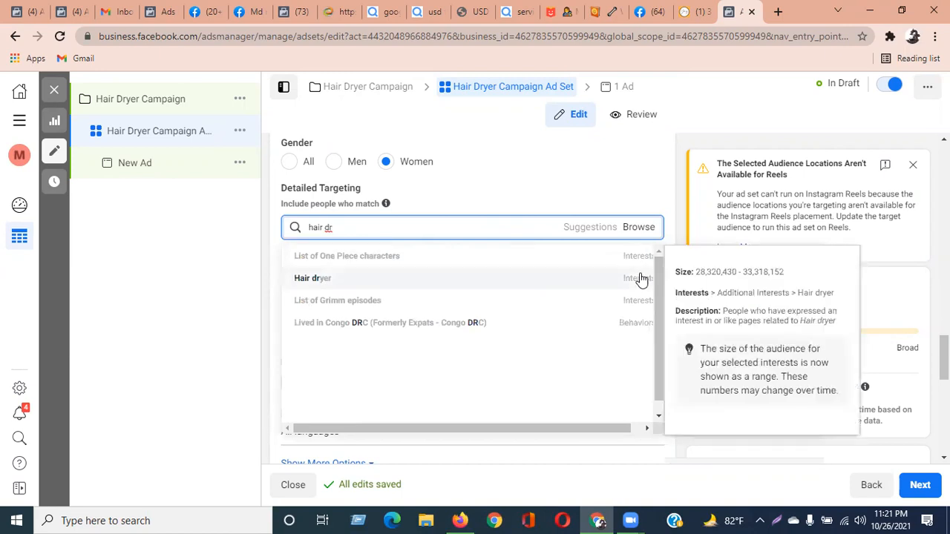
pyautogui.click(316, 290)
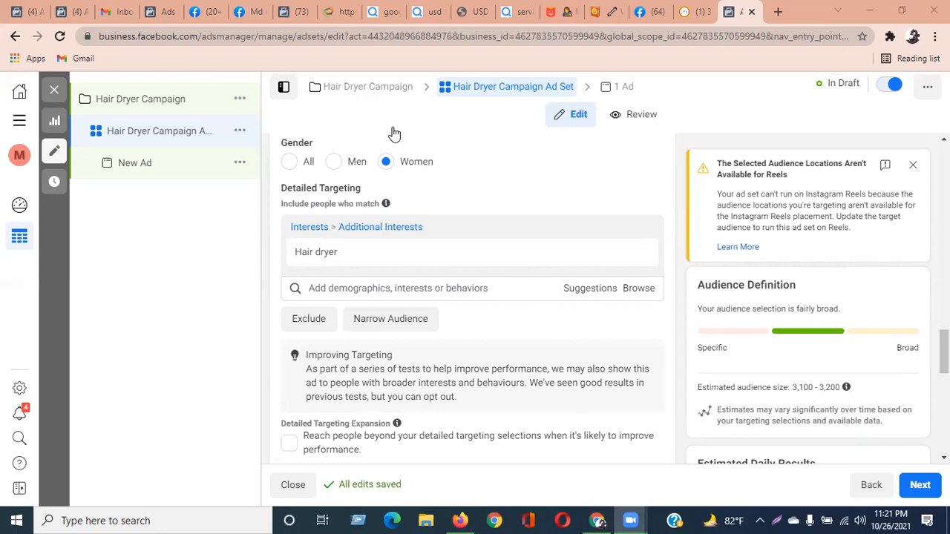
pyautogui.click(205, 255)
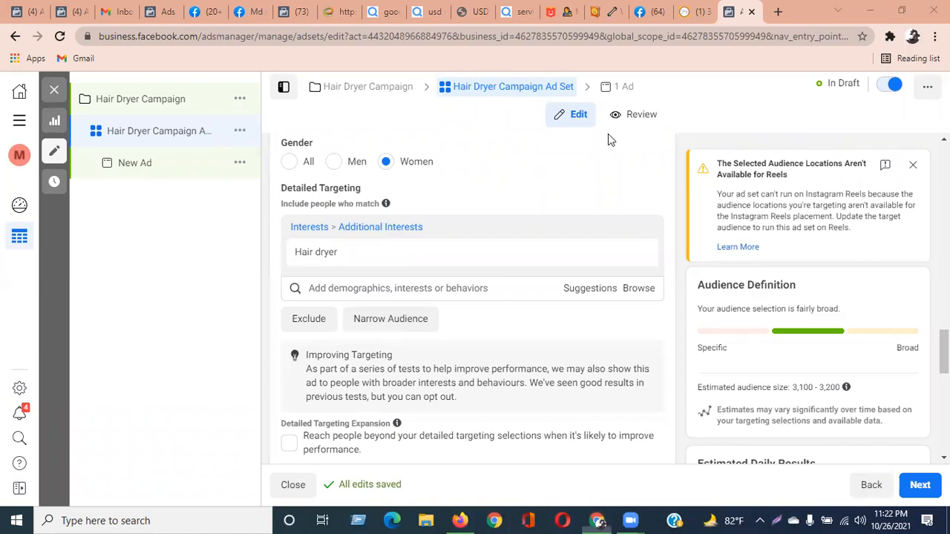
pyautogui.moveTo(352, 265)
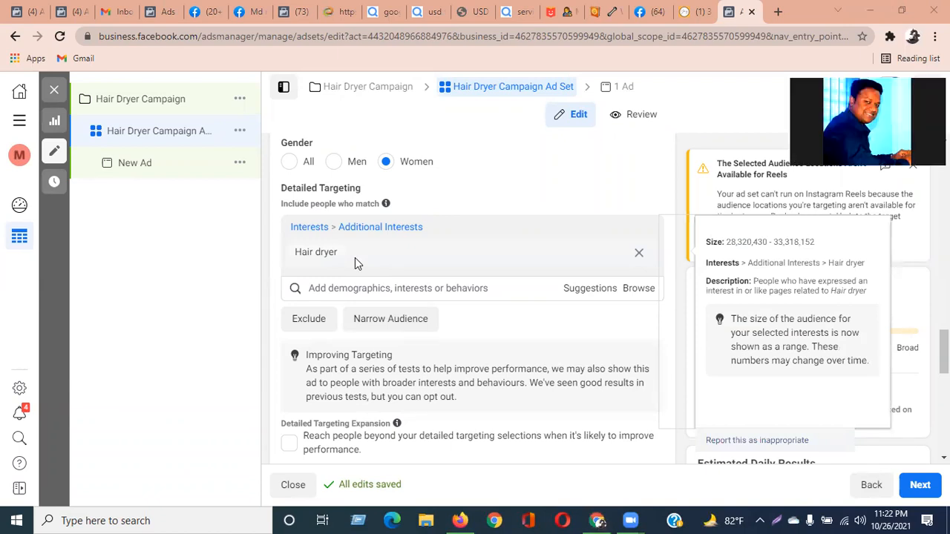
pyautogui.moveTo(352, 259); pyautogui.dragTo(280, 257)
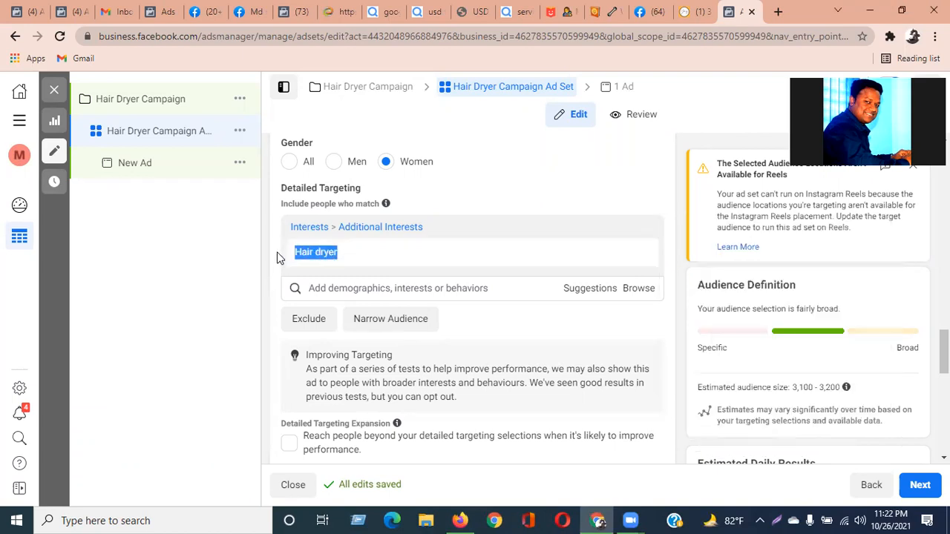
pyautogui.click(158, 269)
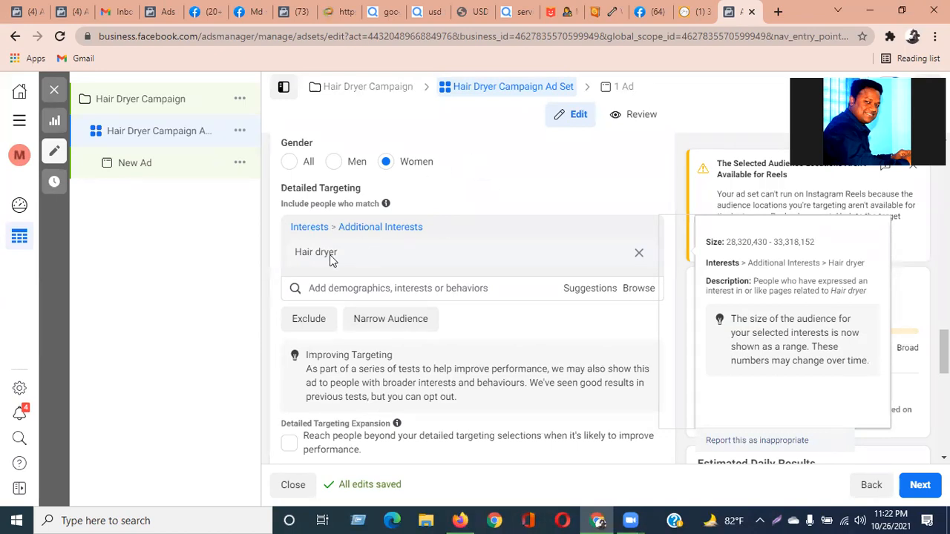
# Add the suggested interests Hair care, Hairbrush and Hair products to the ad set's Detailed Targeting.
pyautogui.click(434, 290)
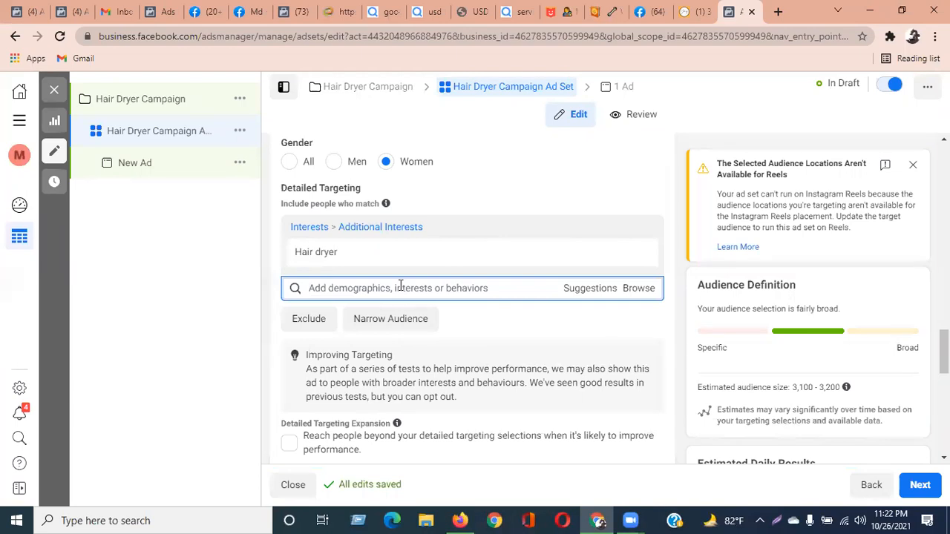
pyautogui.click(582, 289)
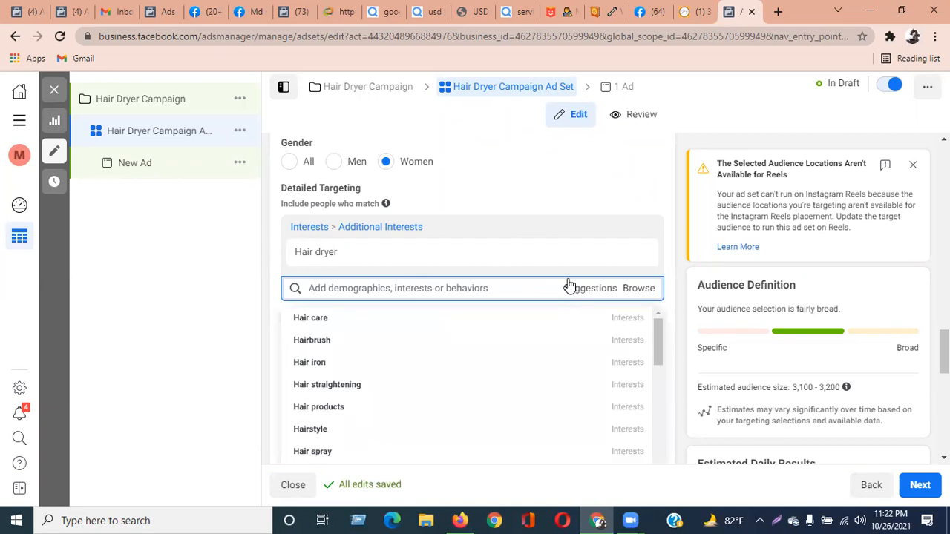
pyautogui.moveTo(367, 365)
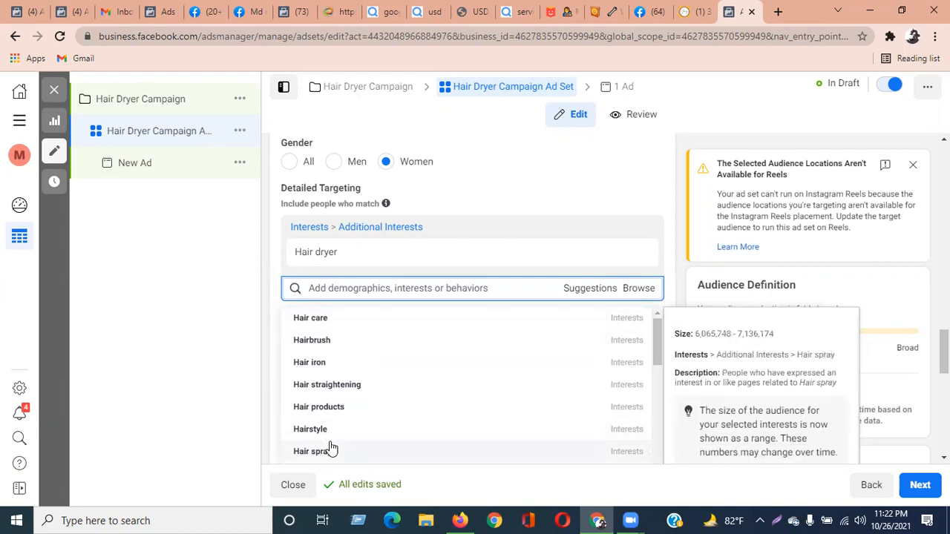
pyautogui.click(329, 324)
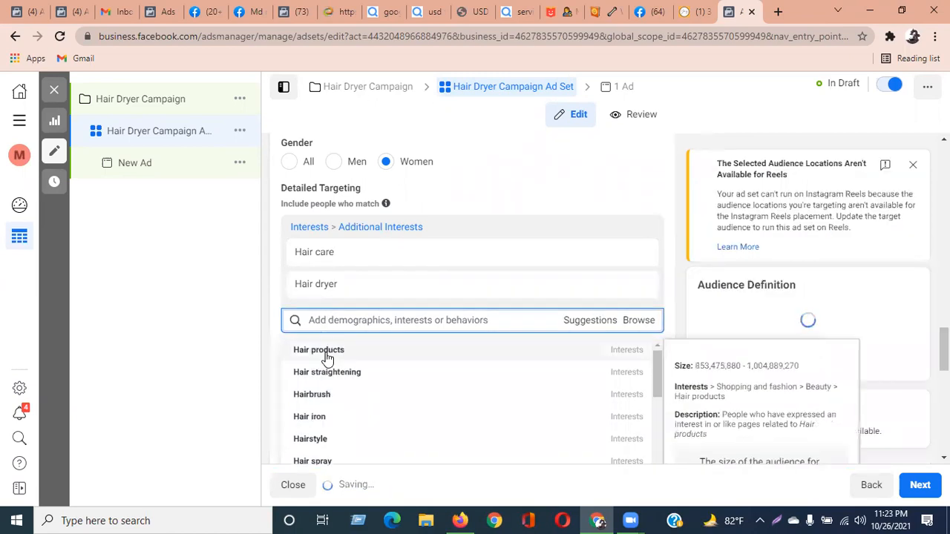
pyautogui.click(322, 404)
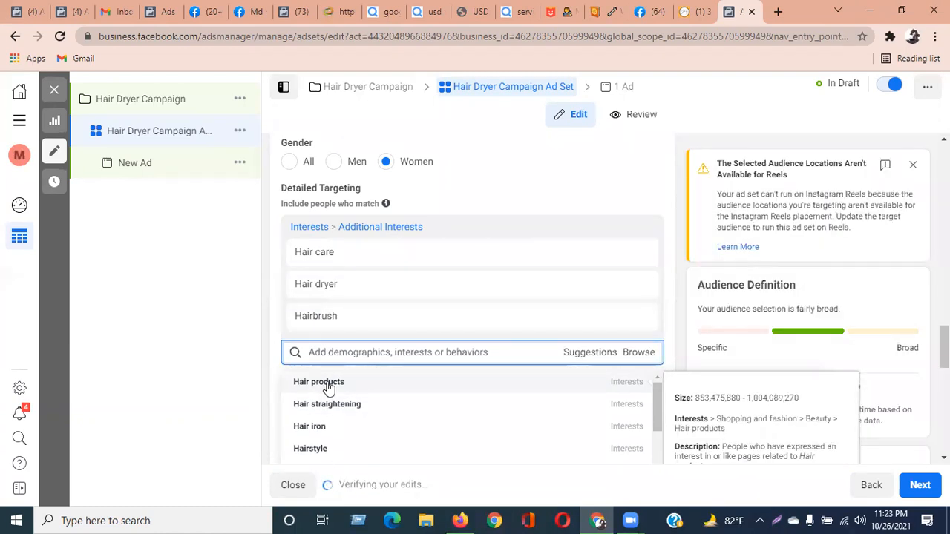
pyautogui.click(327, 385)
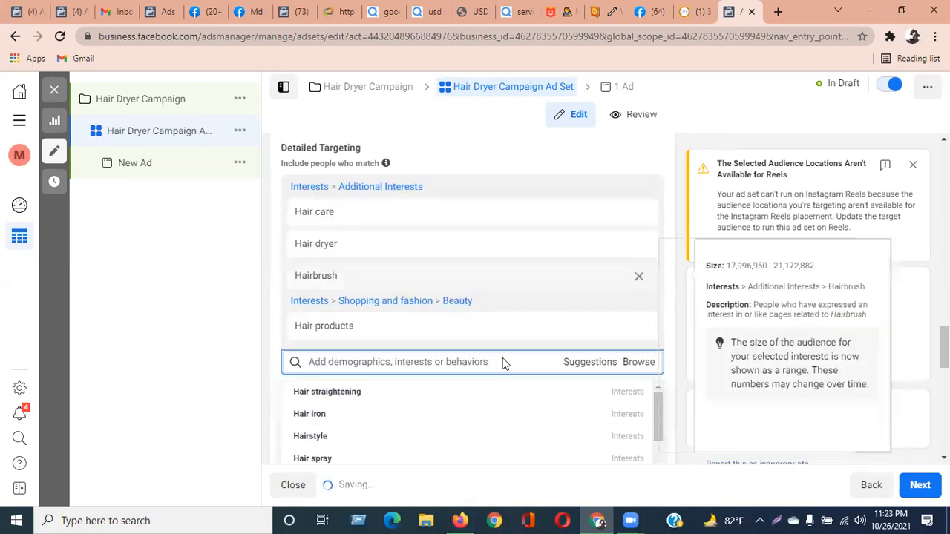
# Extend the Detailed Targeting with the suggested interests Hair iron, Hairstyle, Long hair and Beauty salons.
pyautogui.scroll(-3, 502, 363)
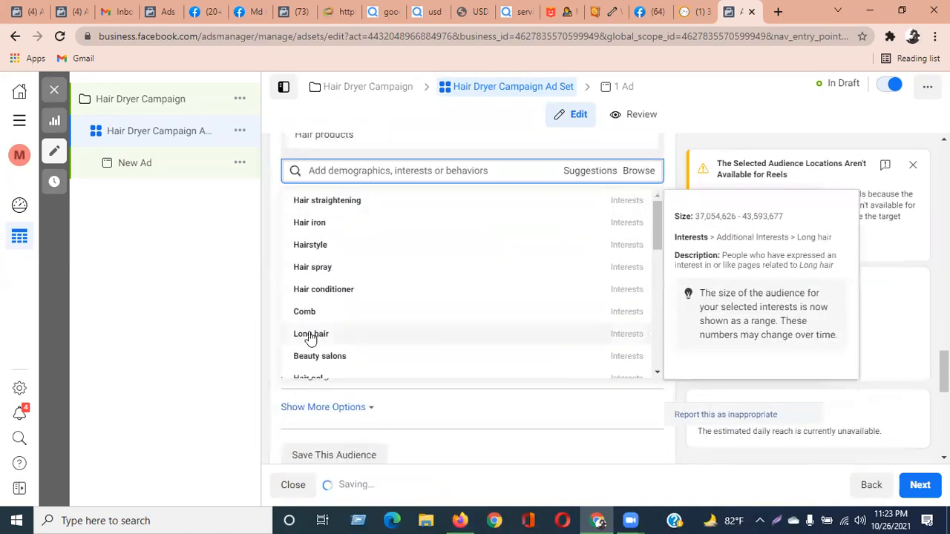
pyautogui.click(319, 225)
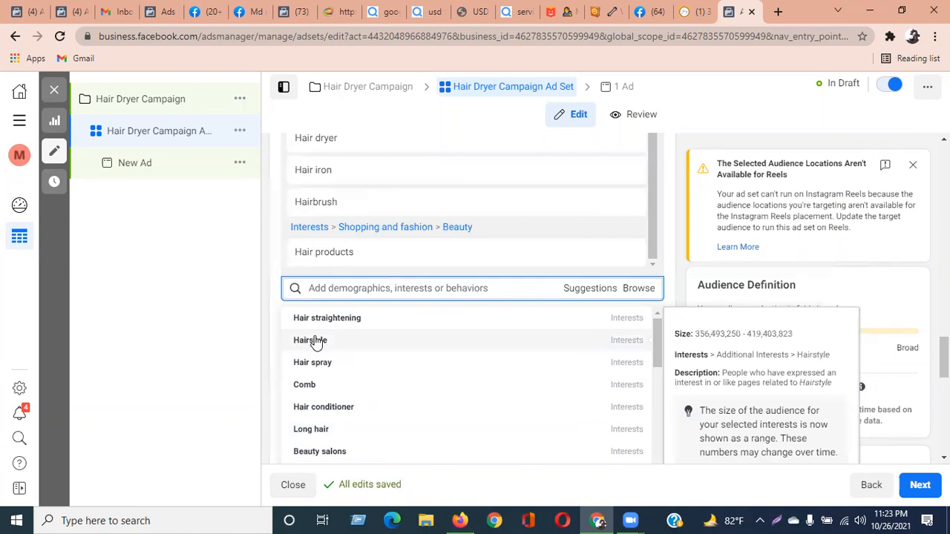
pyautogui.click(314, 341)
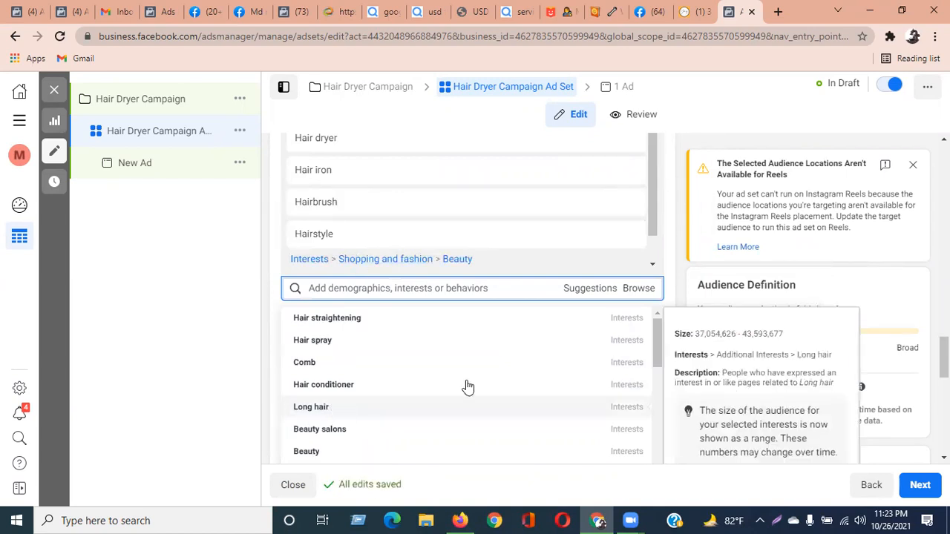
pyautogui.click(467, 405)
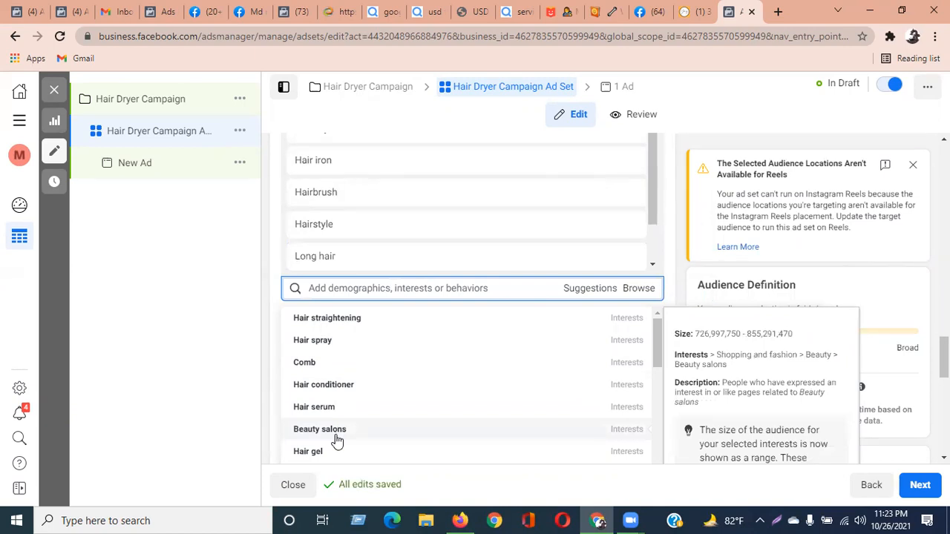
pyautogui.click(336, 435)
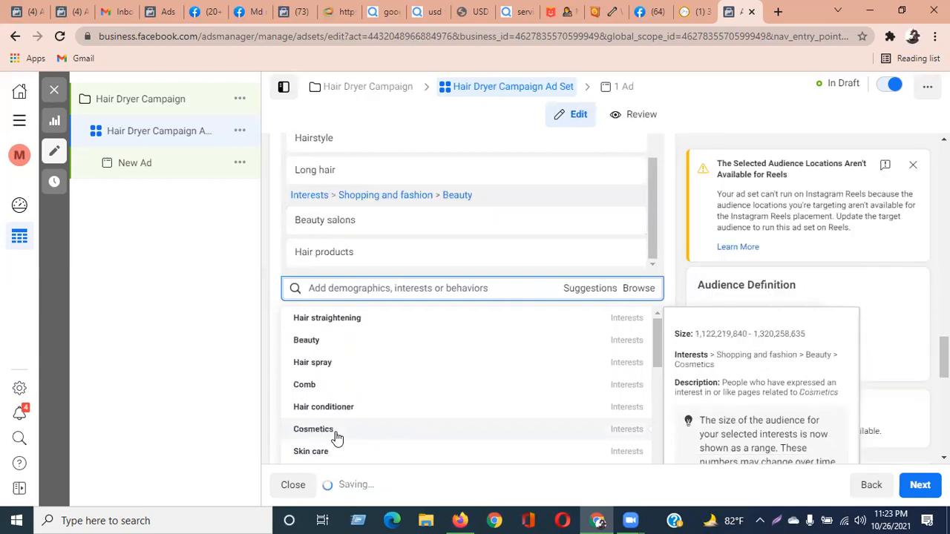
# Look through the remaining suggested interests for Detailed Targeting and return to the start of the suggestions.
pyautogui.scroll(-2, 371, 386)
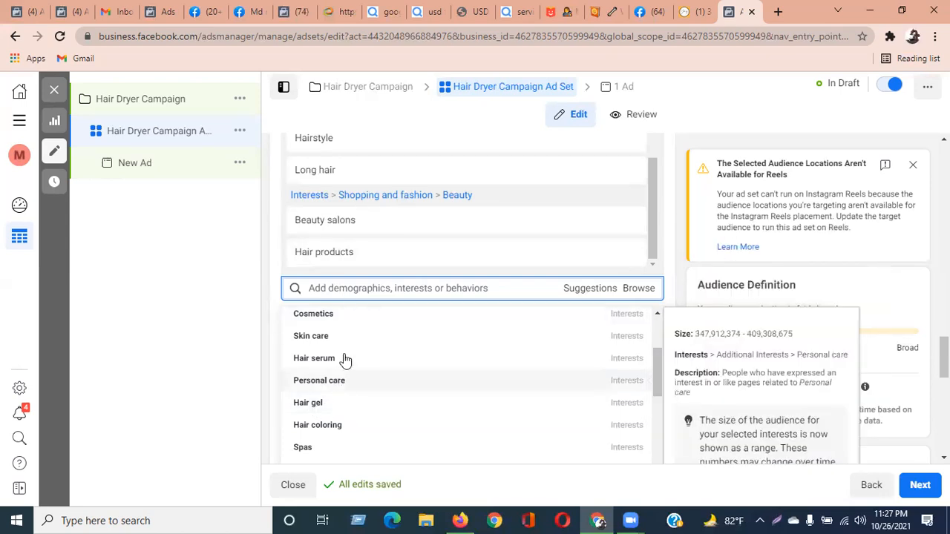
pyautogui.moveTo(388, 408)
pyautogui.scroll(-3, 388, 407)
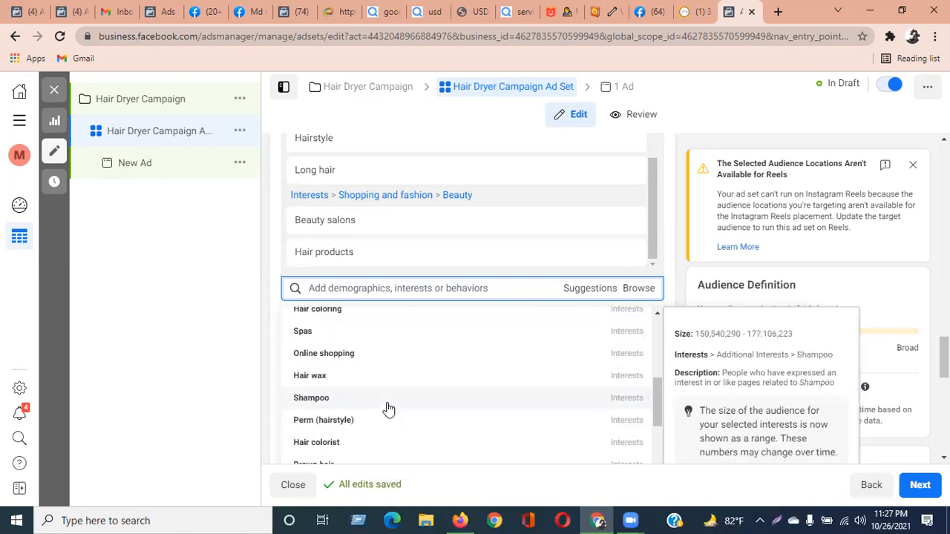
pyautogui.scroll(3, 391, 393)
pyautogui.moveTo(367, 262)
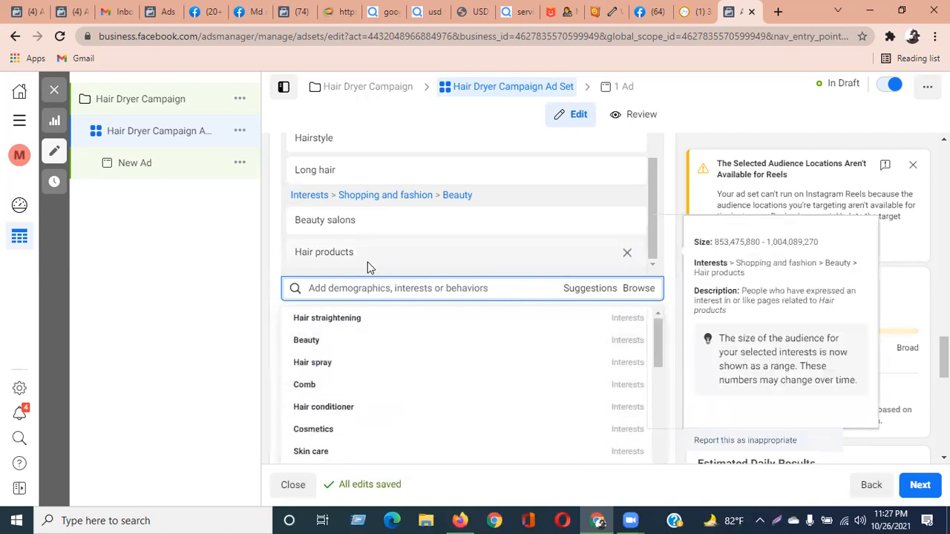
# Review the age, gender and detailed targeting interests set for the Hair Dryer Campaign ad set.
pyautogui.click(230, 259)
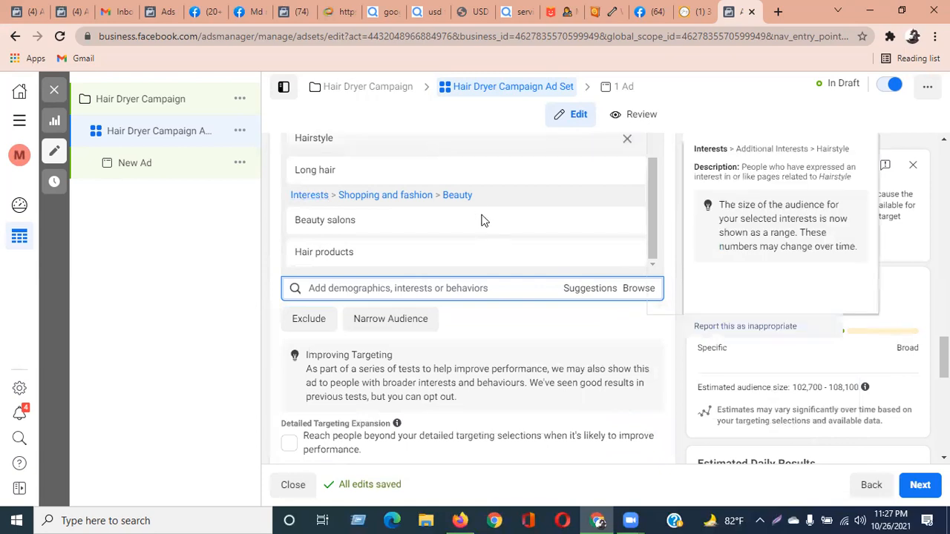
pyautogui.scroll(5, 515, 257)
pyautogui.scroll(3, 545, 276)
pyautogui.scroll(-2, 554, 282)
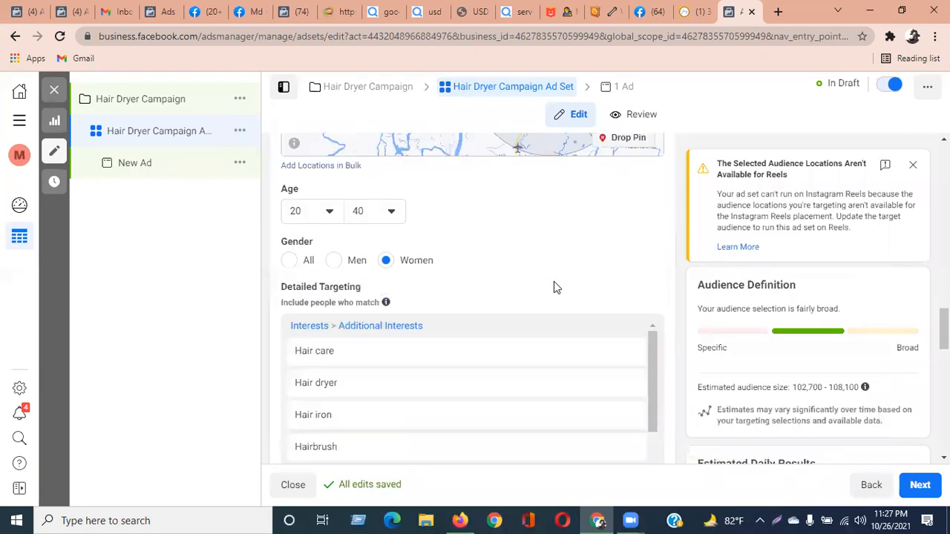
pyautogui.moveTo(281, 287); pyautogui.dragTo(363, 289)
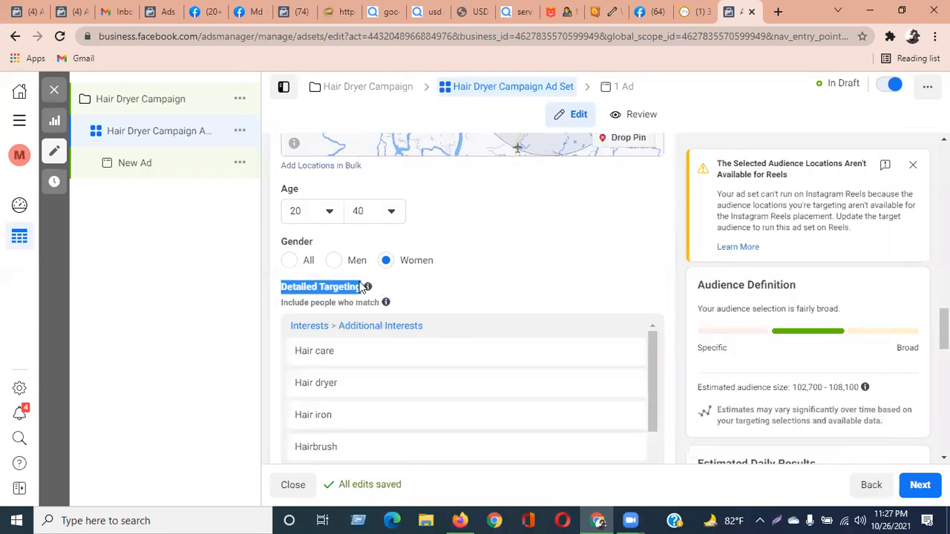
pyautogui.scroll(-2, 656, 252)
pyautogui.moveTo(322, 236)
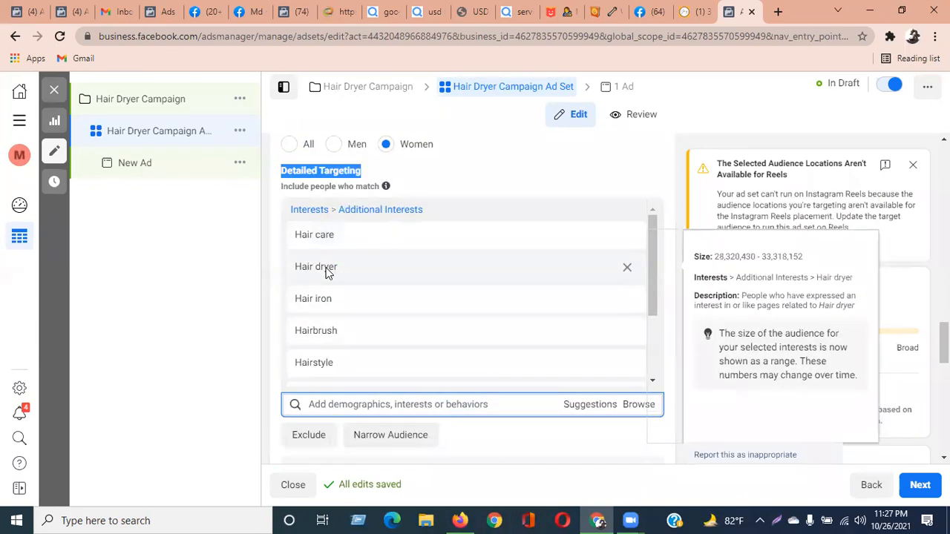
pyautogui.scroll(-5, 324, 327)
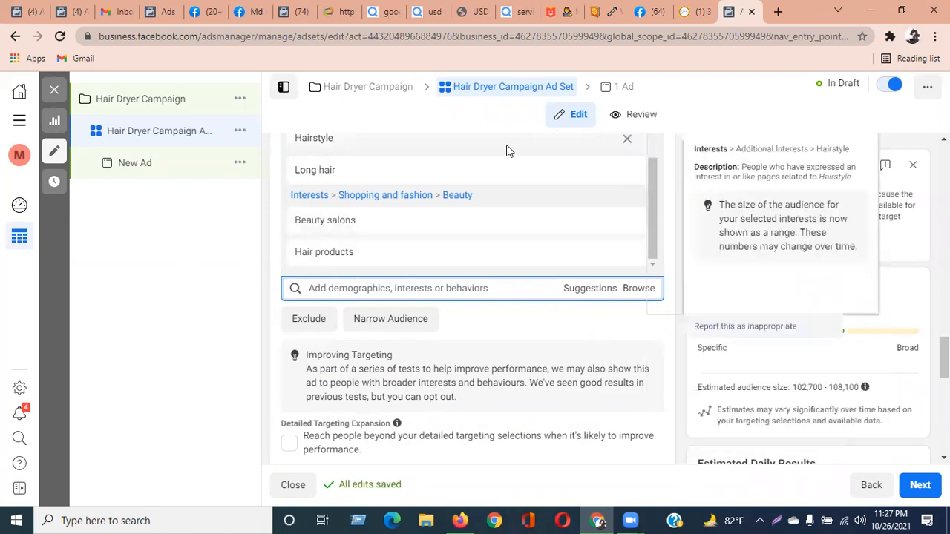
pyautogui.moveTo(506, 169)
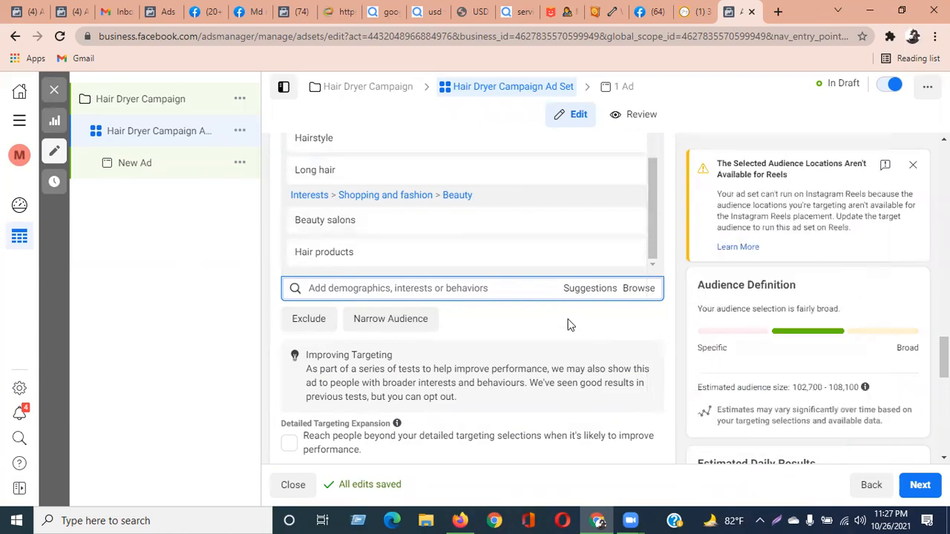
# Try narrowing the detailed targeting with a must-also-match condition, searching its demographics and interests for "par".
pyautogui.click(384, 325)
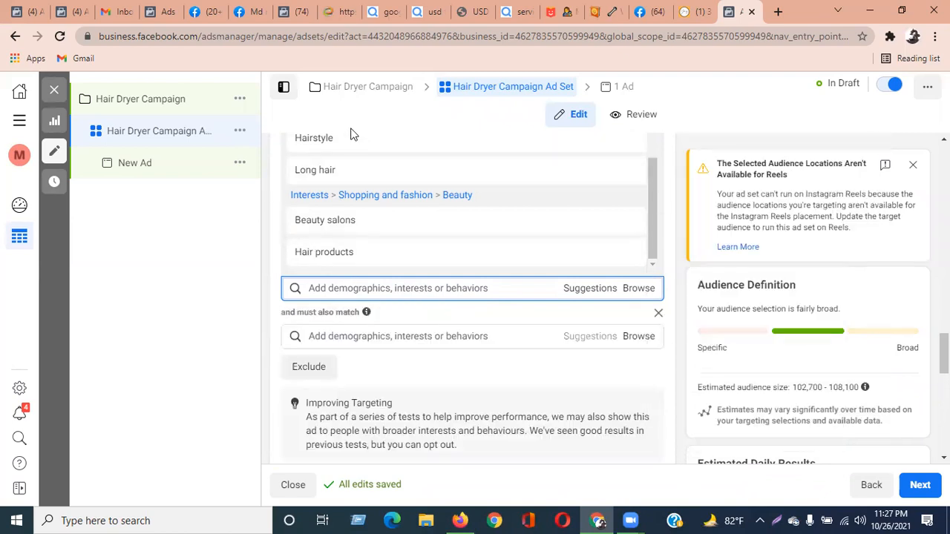
pyautogui.scroll(2, 668, 334)
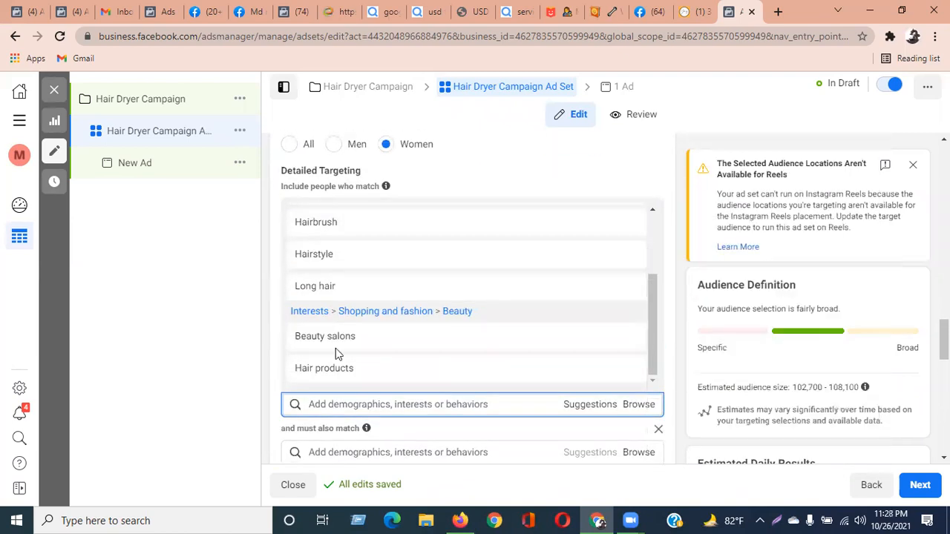
pyautogui.scroll(2, 458, 301)
pyautogui.scroll(-6, 460, 296)
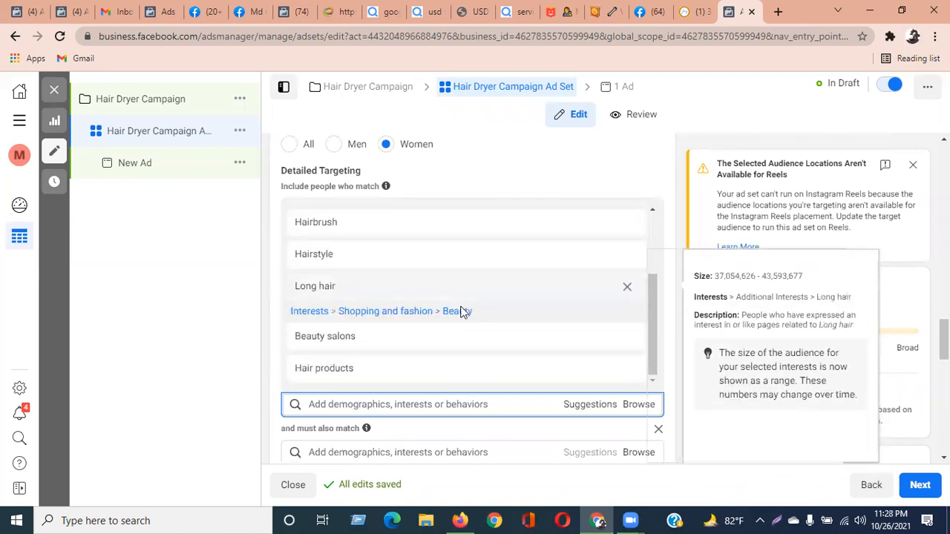
pyautogui.scroll(2, 492, 309)
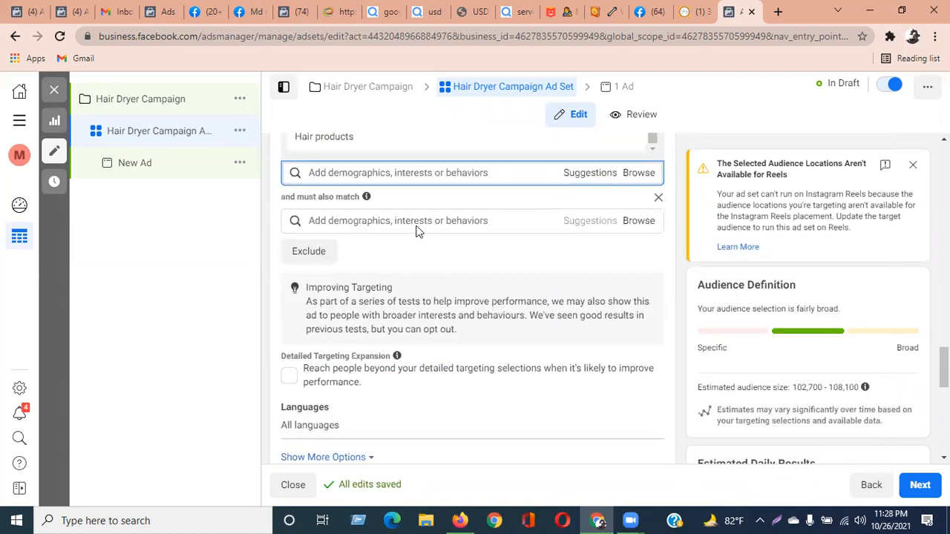
pyautogui.scroll(-1, 466, 204)
pyautogui.scroll(3, 485, 214)
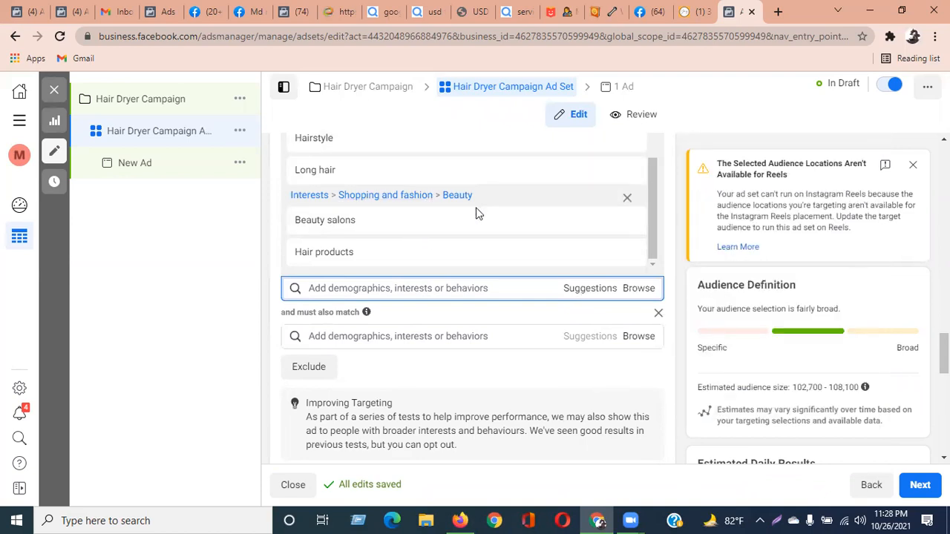
pyautogui.moveTo(477, 213)
pyautogui.scroll(-2, 460, 375)
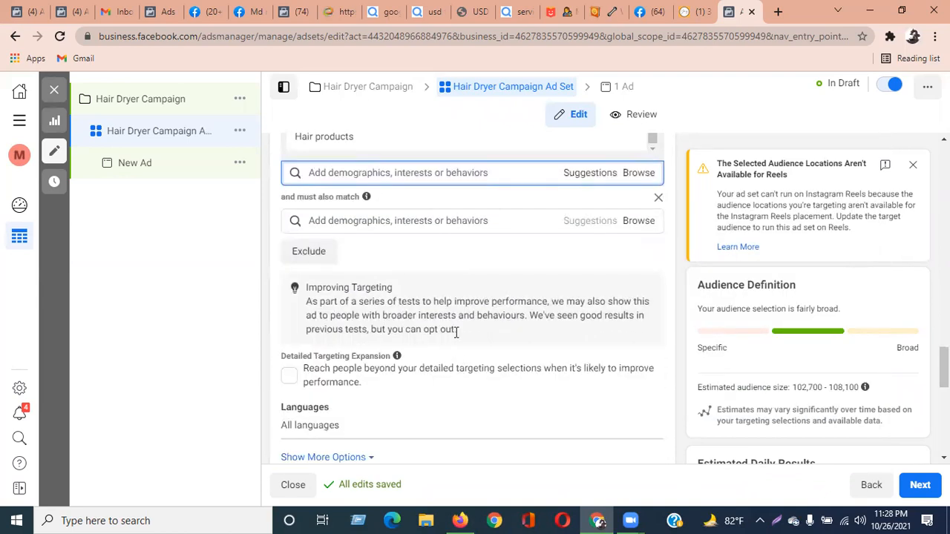
pyautogui.scroll(2, 483, 287)
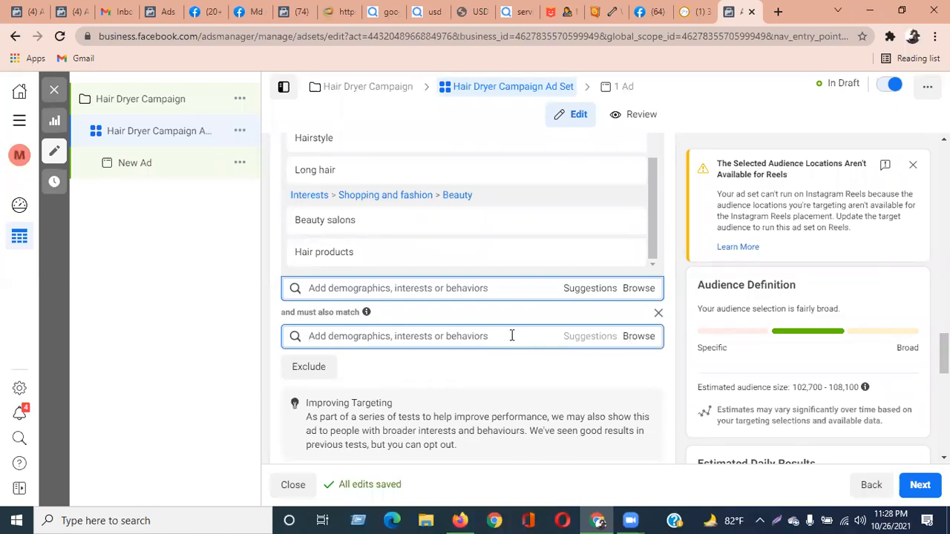
pyautogui.write('par')
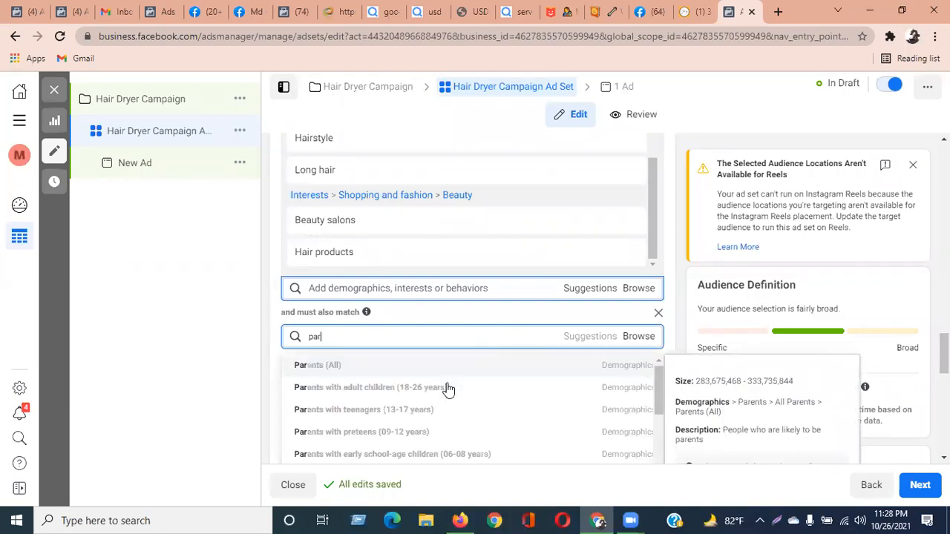
pyautogui.scroll(-2, 440, 425)
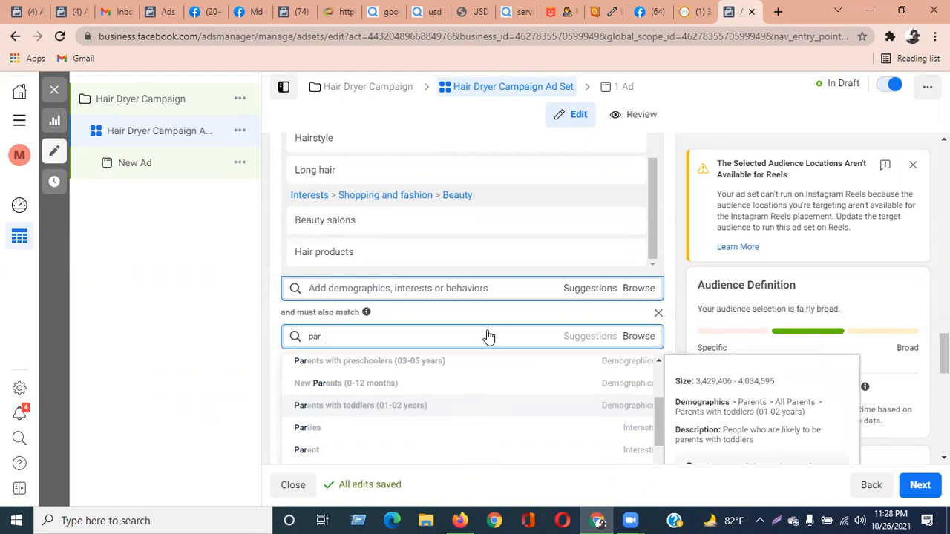
pyautogui.click(659, 317)
pyautogui.click(658, 316)
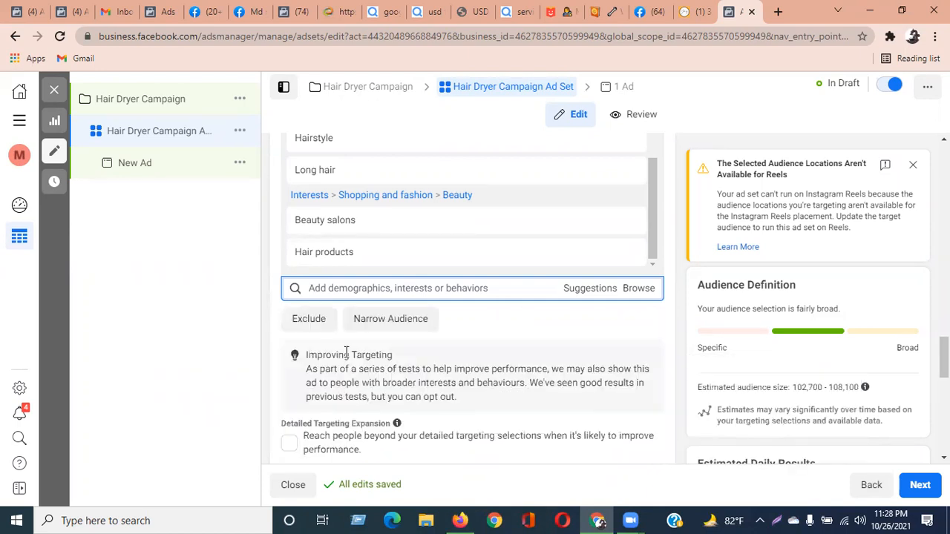
# Save the current targeting as a reusable audience named "hair product".
pyautogui.scroll(5, 538, 330)
pyautogui.scroll(-5, 538, 330)
pyautogui.scroll(3, 538, 331)
pyautogui.scroll(-2, 538, 330)
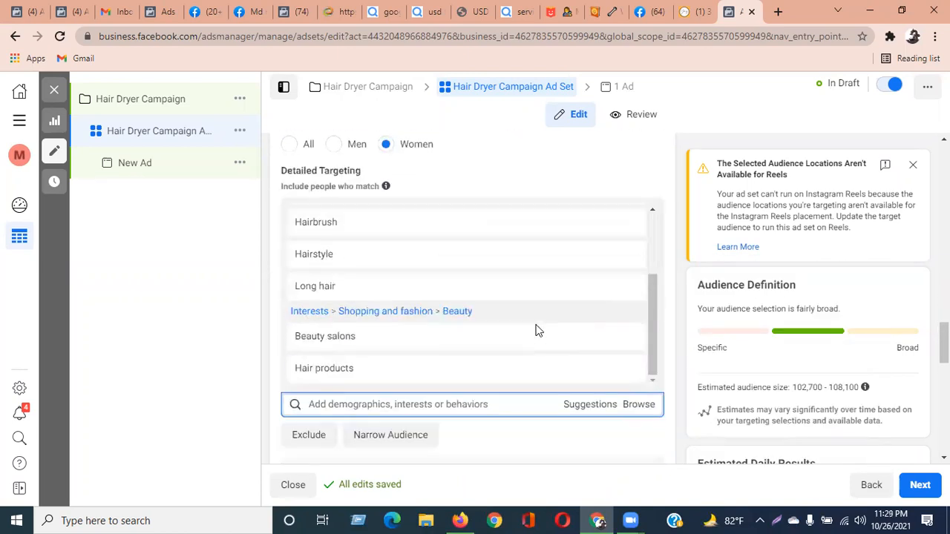
pyautogui.scroll(-2, 408, 315)
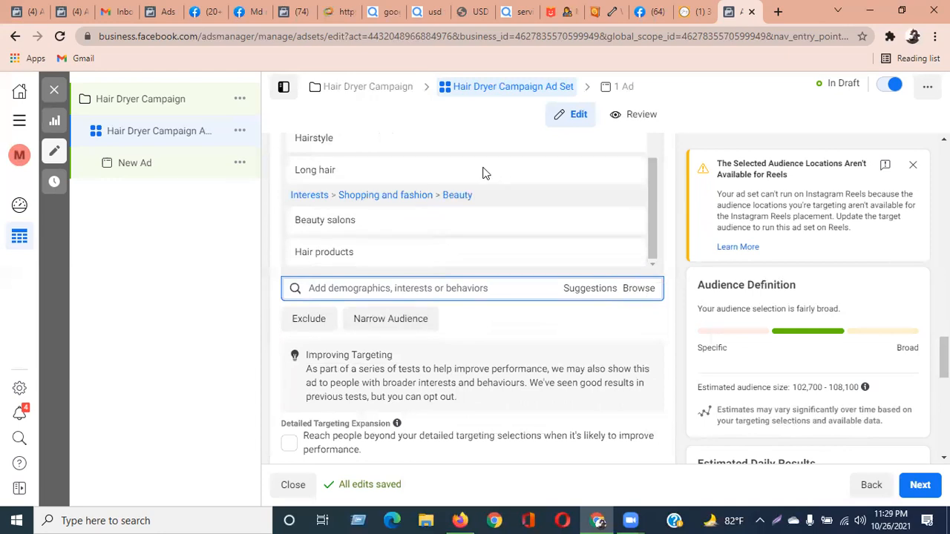
pyautogui.scroll(-2, 380, 313)
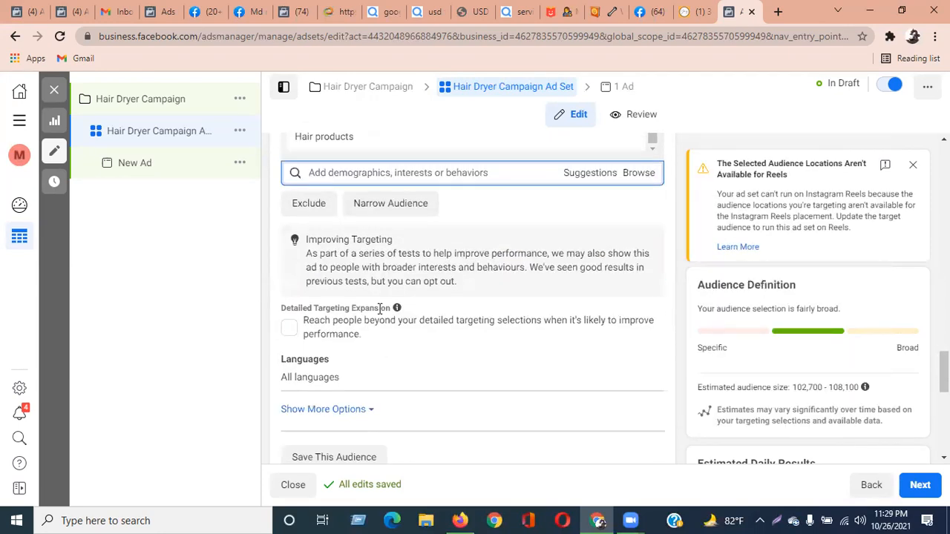
pyautogui.scroll(-2, 348, 373)
pyautogui.click(357, 343)
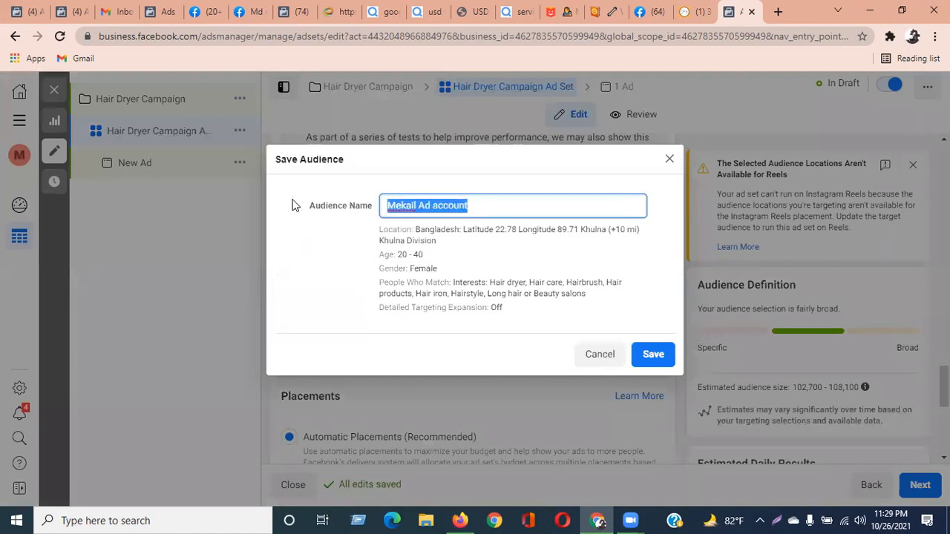
pyautogui.write('hair')
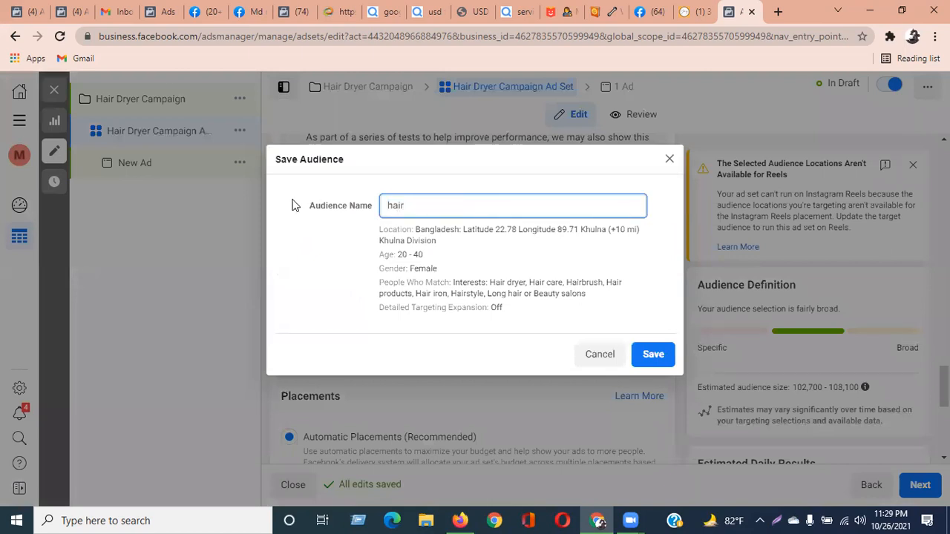
pyautogui.write(' product')
pyautogui.click(659, 356)
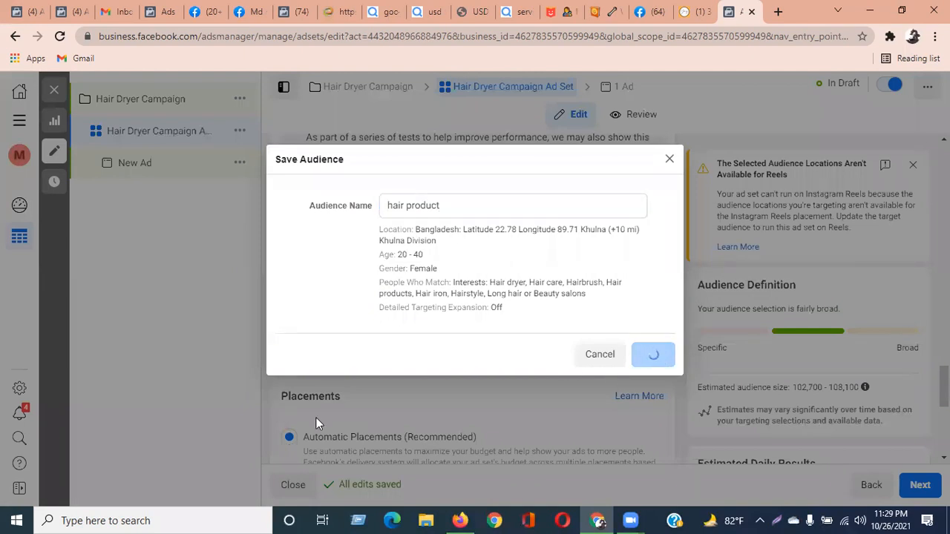
# Switch the ad set to creating a new audience, and apply the saved audience "hair product" in its place.
pyautogui.scroll(8, 431, 314)
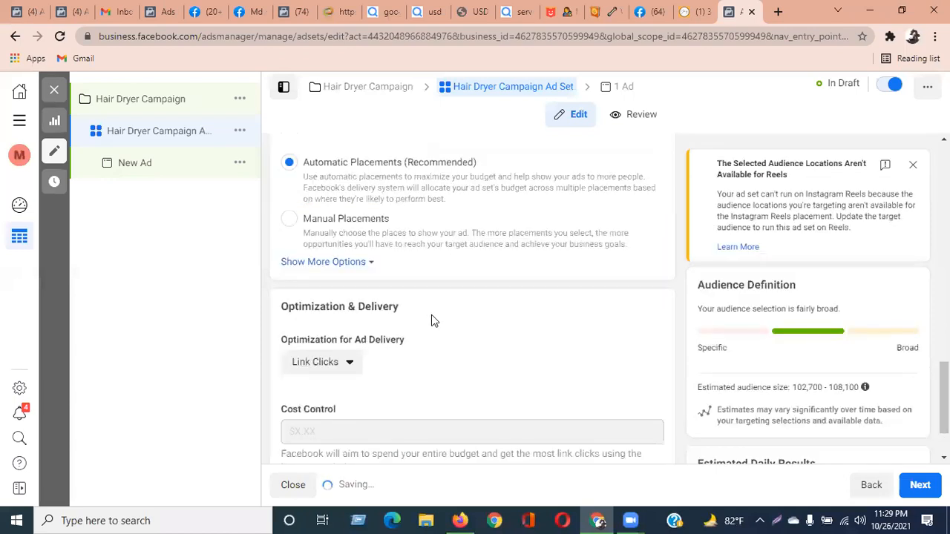
pyautogui.scroll(2, 431, 315)
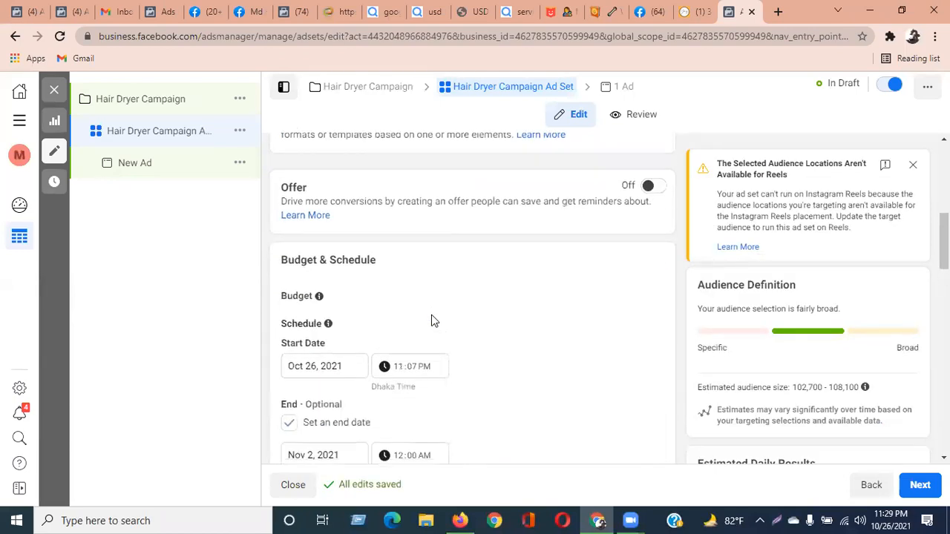
pyautogui.scroll(-5, 431, 314)
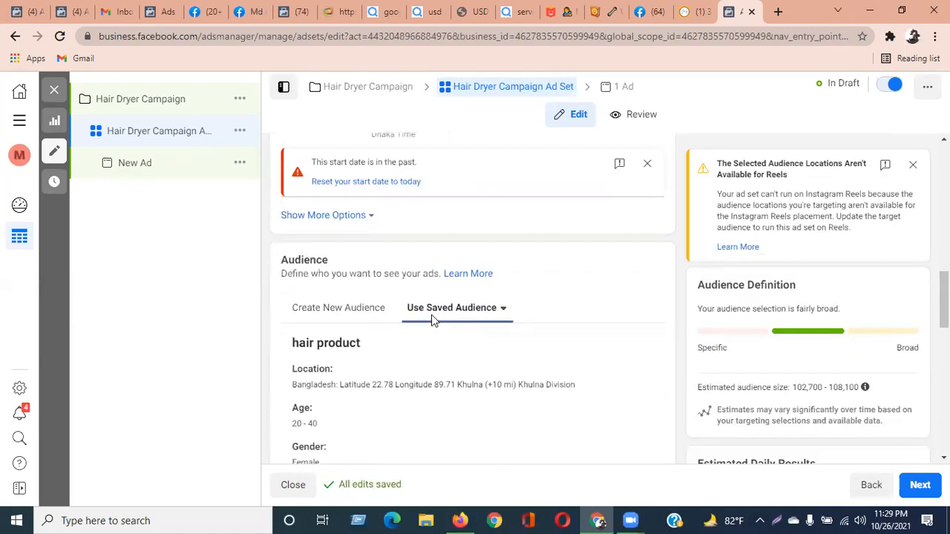
pyautogui.click(469, 313)
pyautogui.click(363, 309)
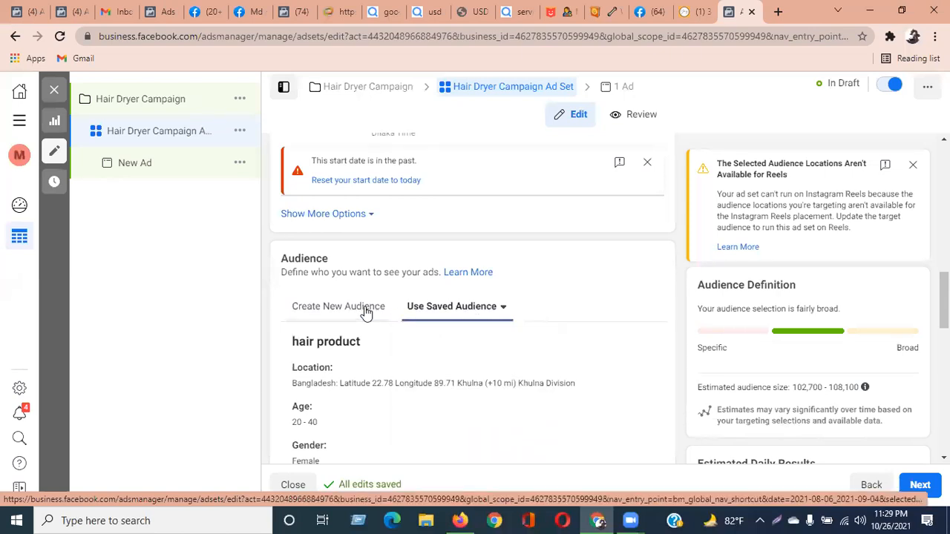
pyautogui.click(450, 307)
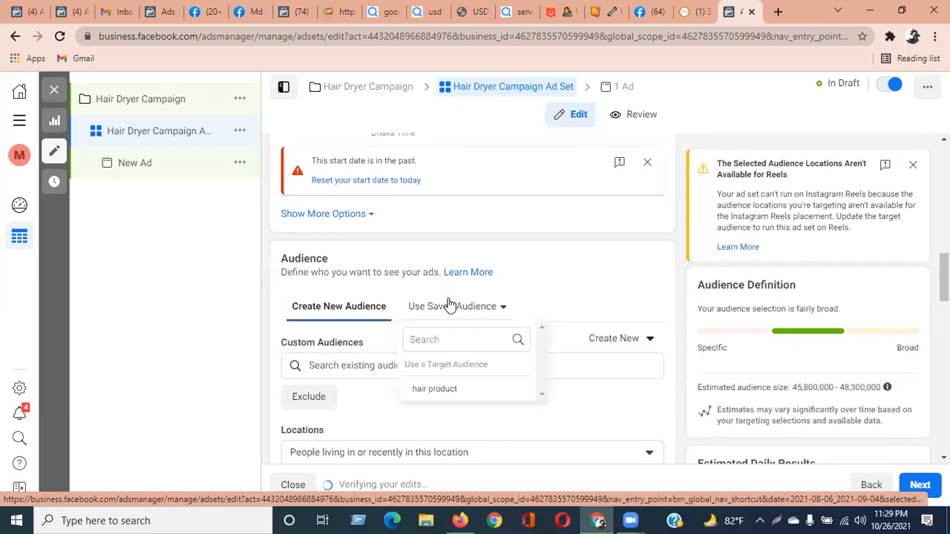
pyautogui.moveTo(440, 396)
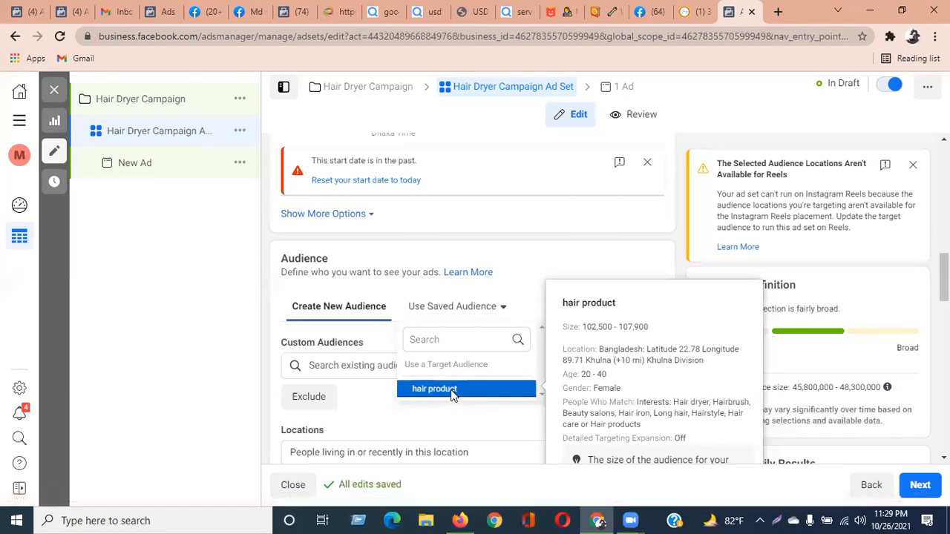
pyautogui.click(448, 397)
# Dismiss the Try Detailed Targeting Expansion recommendation and review the saved audience's expansion explanation and matching interests.
pyautogui.scroll(-3, 476, 335)
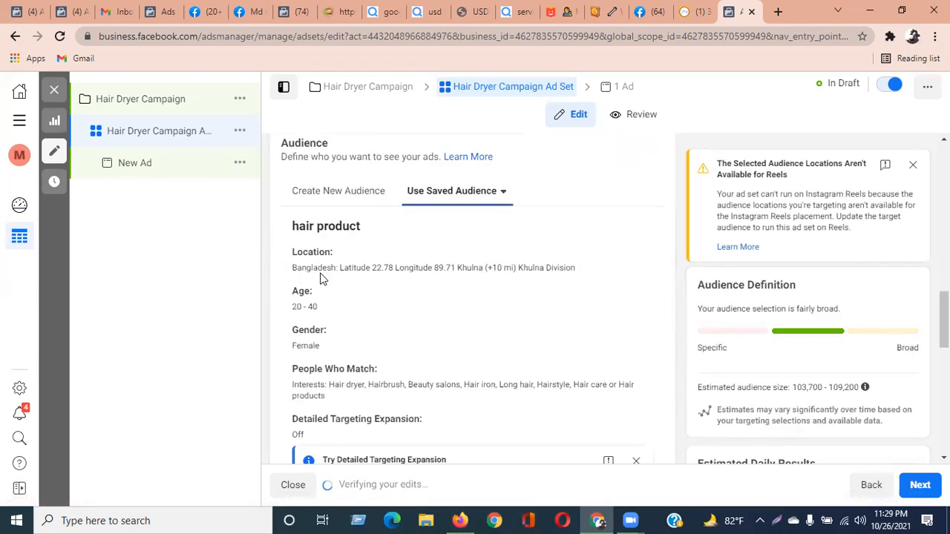
pyautogui.scroll(-2, 526, 279)
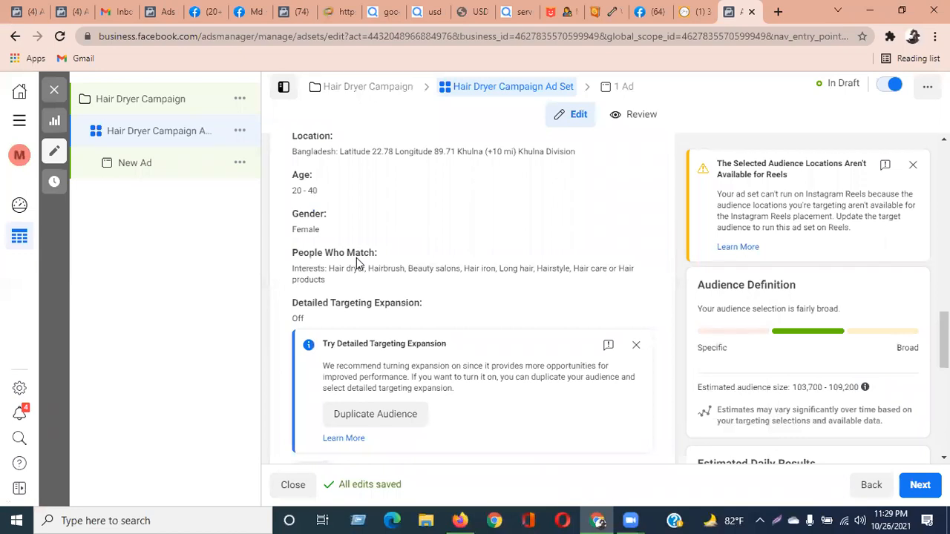
pyautogui.click(636, 345)
pyautogui.moveTo(428, 304)
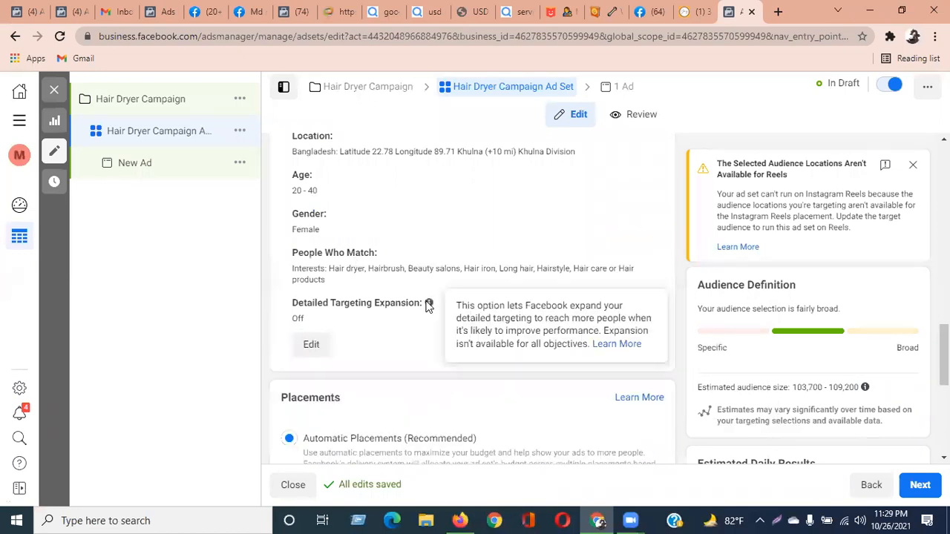
pyautogui.scroll(-2, 429, 304)
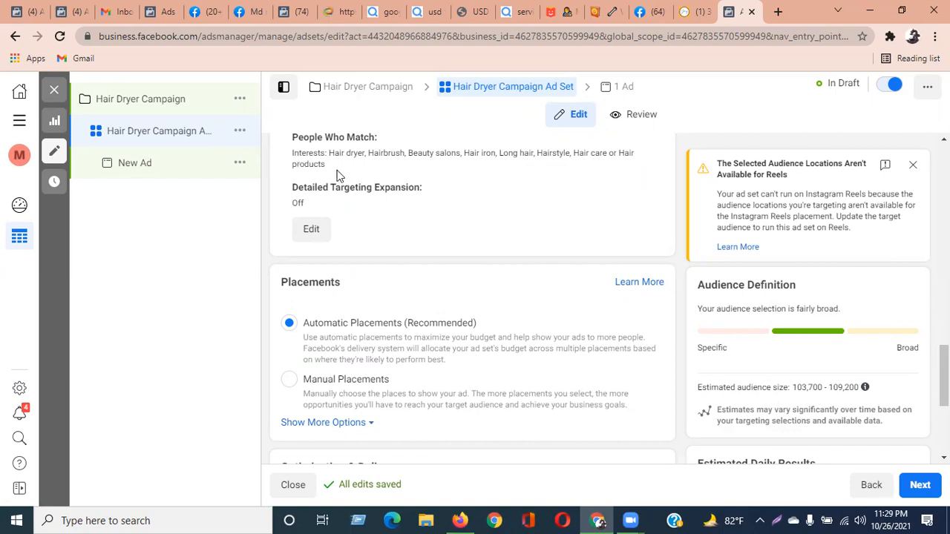
pyautogui.moveTo(327, 165); pyautogui.dragTo(294, 155)
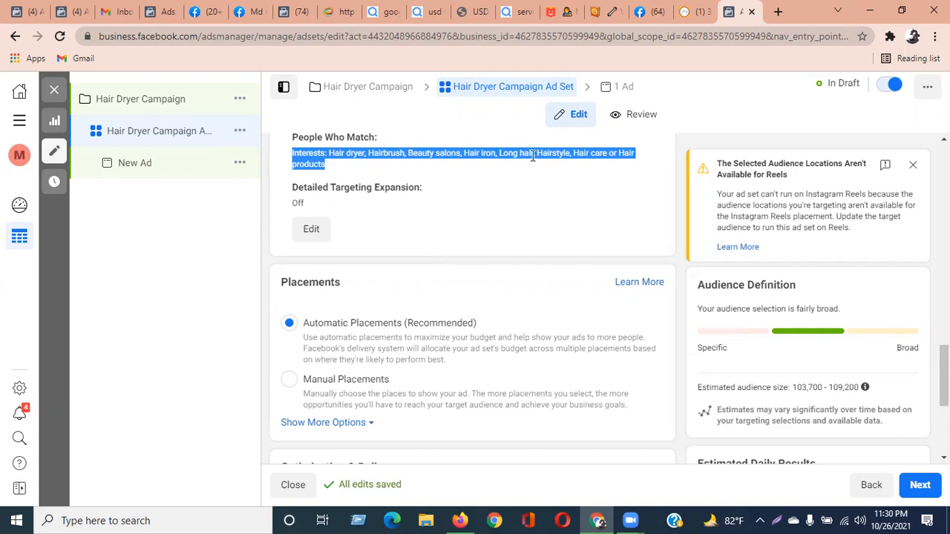
pyautogui.scroll(-2, 531, 156)
pyautogui.scroll(6, 415, 212)
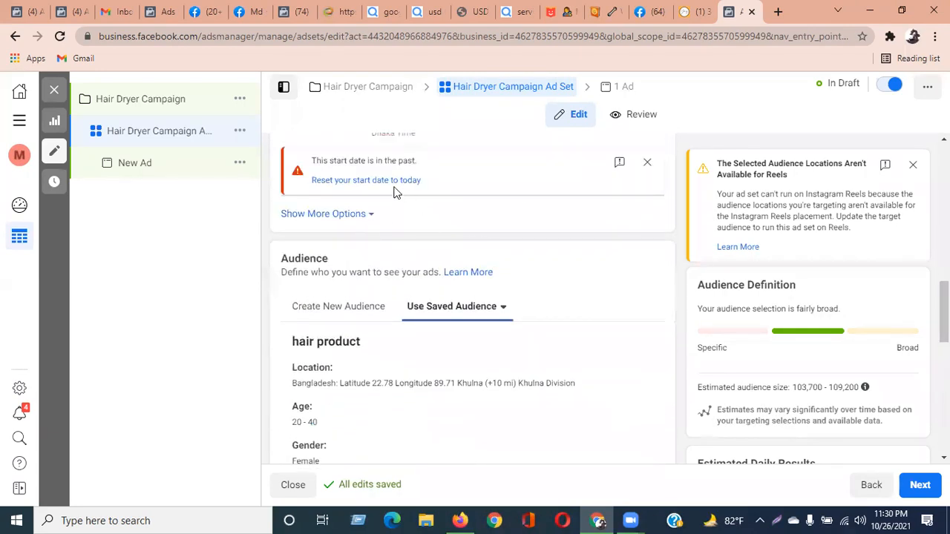
pyautogui.scroll(-4, 529, 312)
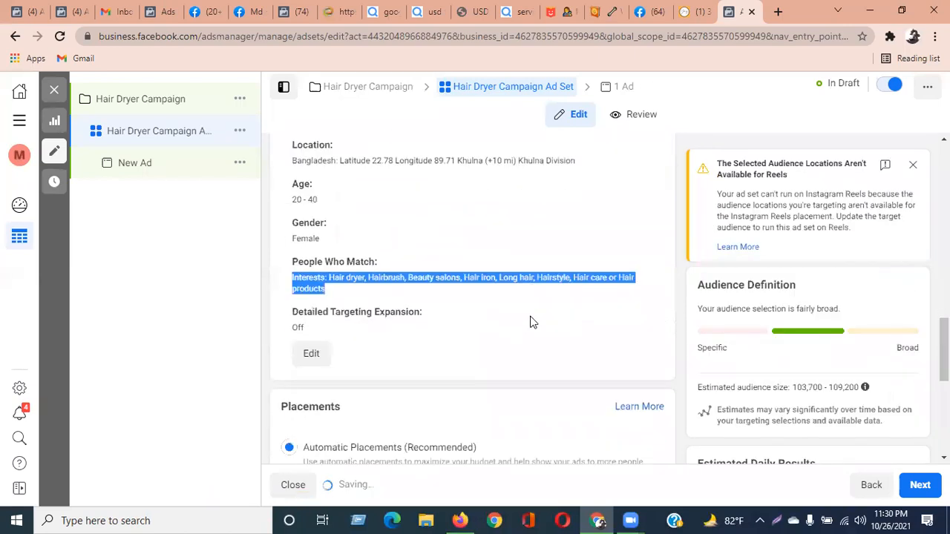
# Set the ad set's placements to Manual Placements and look over the available platforms.
pyautogui.scroll(-1, 528, 318)
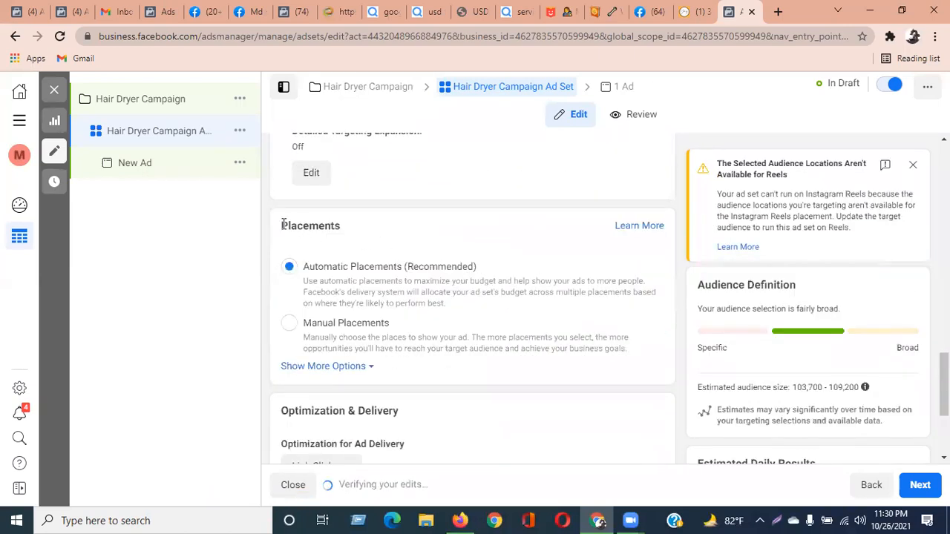
pyautogui.moveTo(280, 226); pyautogui.dragTo(359, 230)
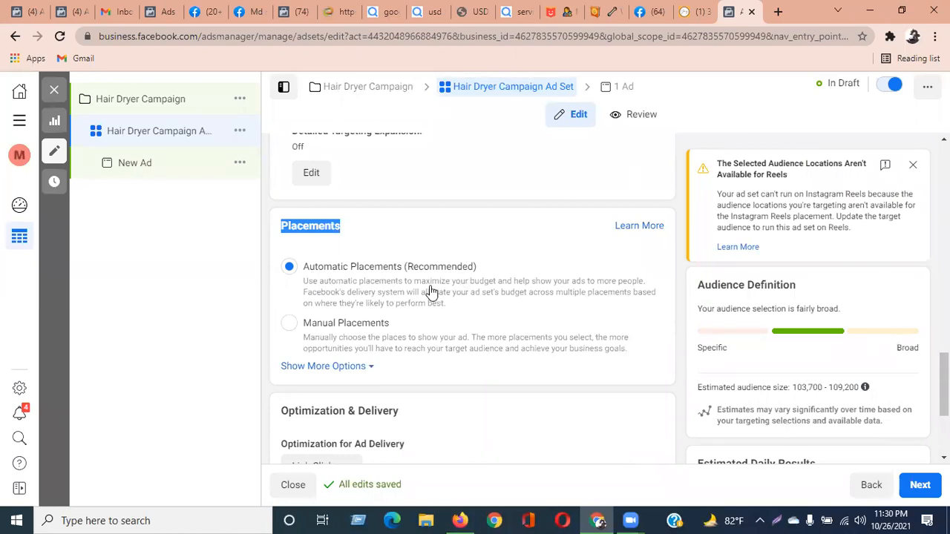
pyautogui.click(289, 325)
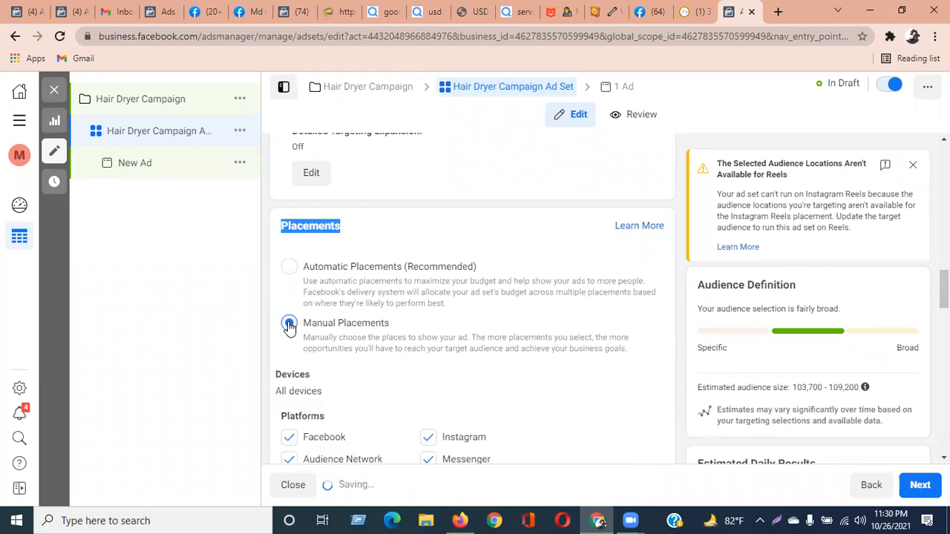
pyautogui.scroll(-3, 427, 291)
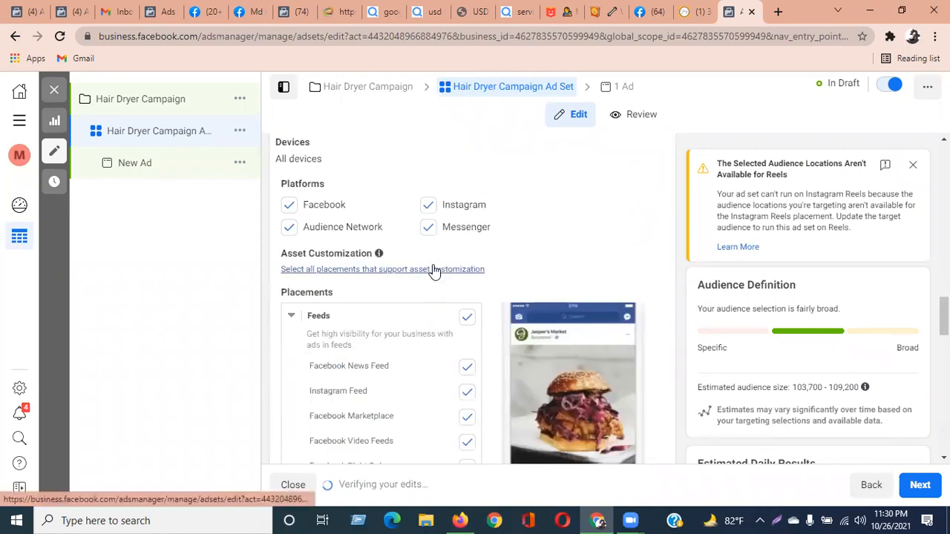
pyautogui.scroll(2, 435, 271)
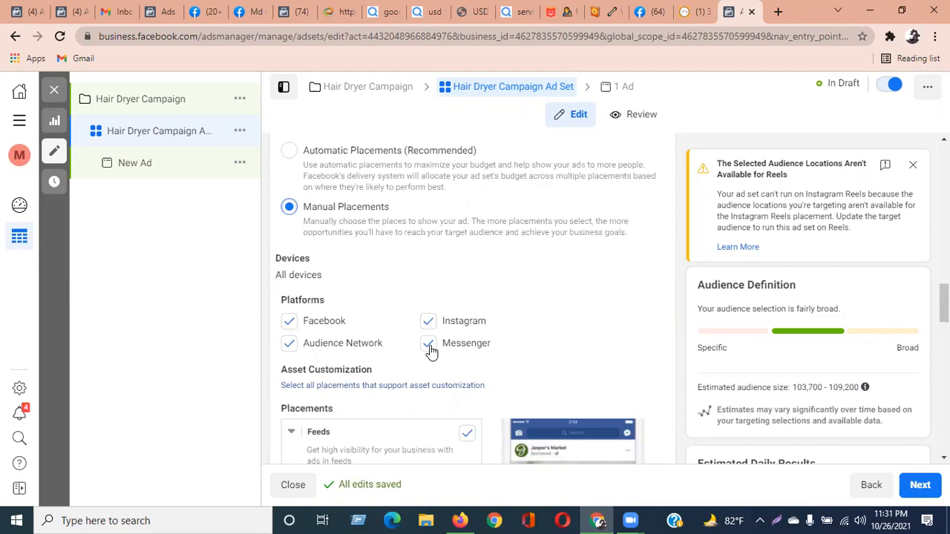
# Exclude Audience Network and Messenger from the placement platforms, and try excluding Facebook before including it again.
pyautogui.click(289, 343)
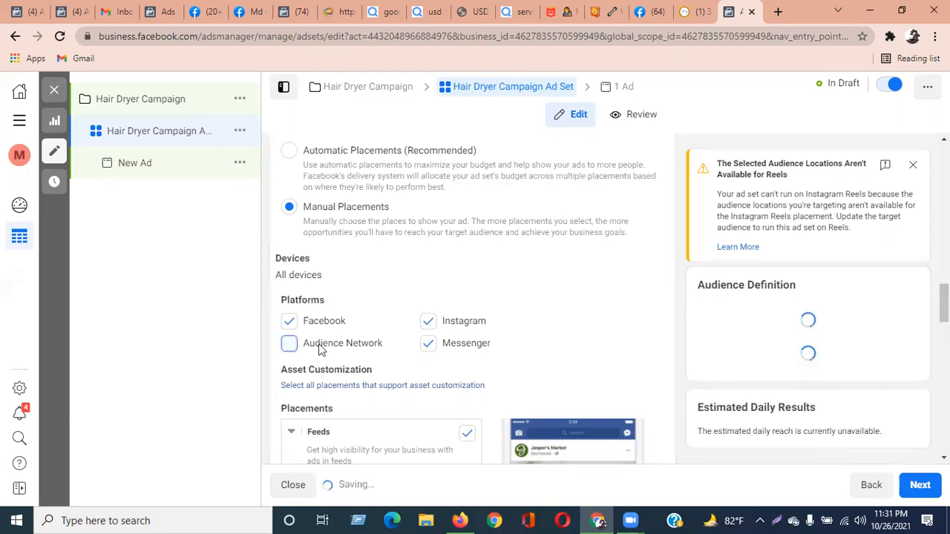
pyautogui.click(429, 344)
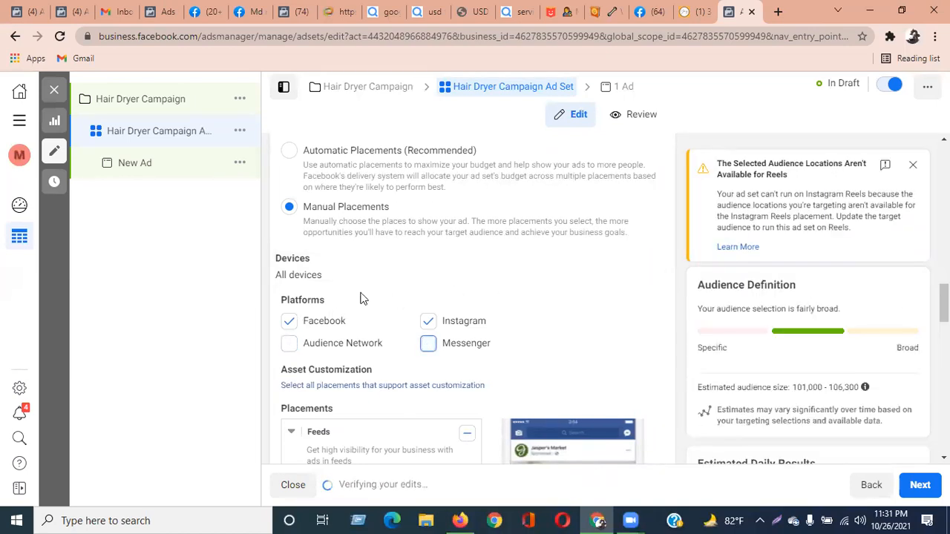
pyautogui.scroll(-2, 503, 327)
pyautogui.scroll(2, 503, 327)
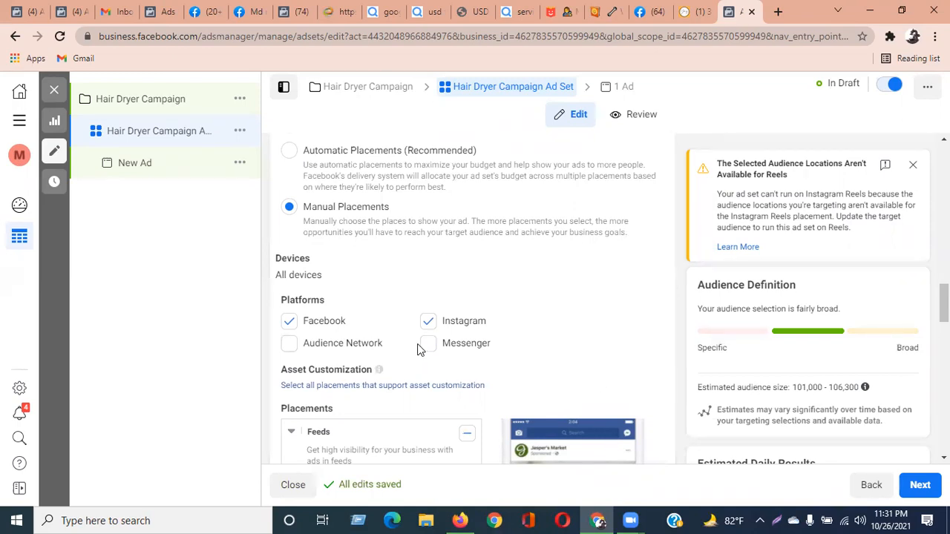
pyautogui.click(290, 326)
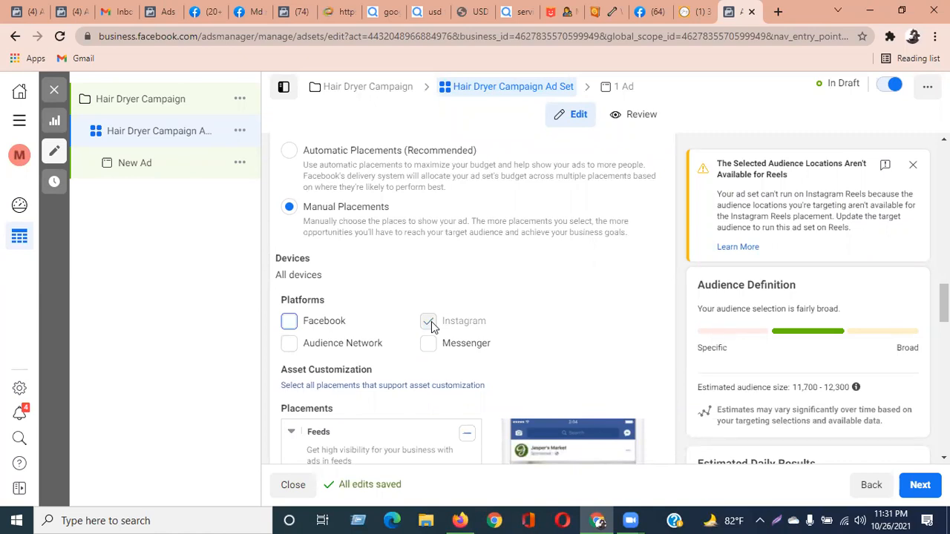
pyautogui.click(289, 321)
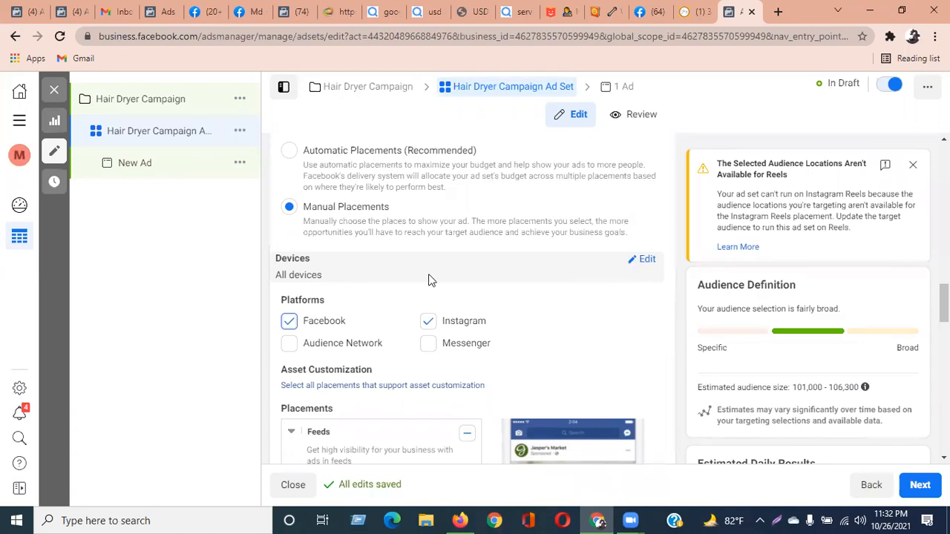
# Try limiting the placement devices to Mobile only, and include Desktop again.
pyautogui.click(646, 261)
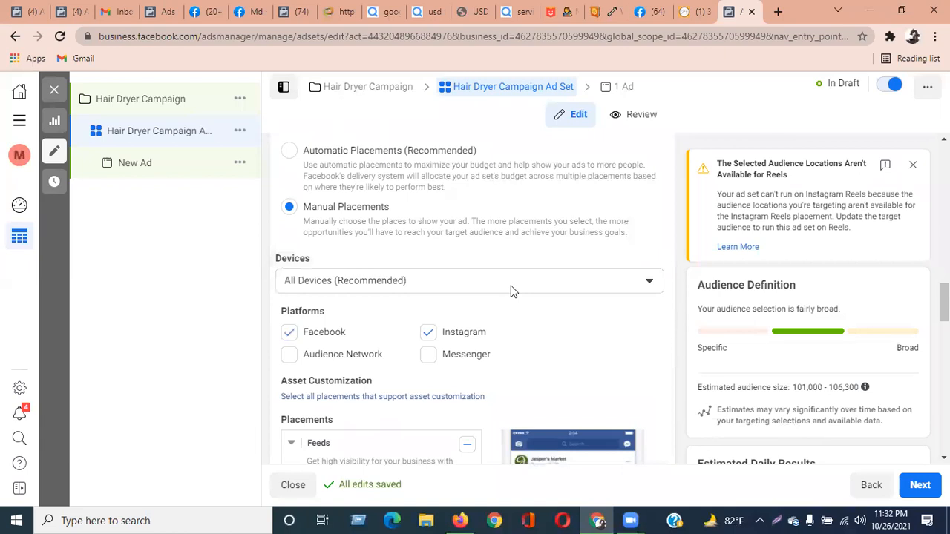
pyautogui.click(373, 290)
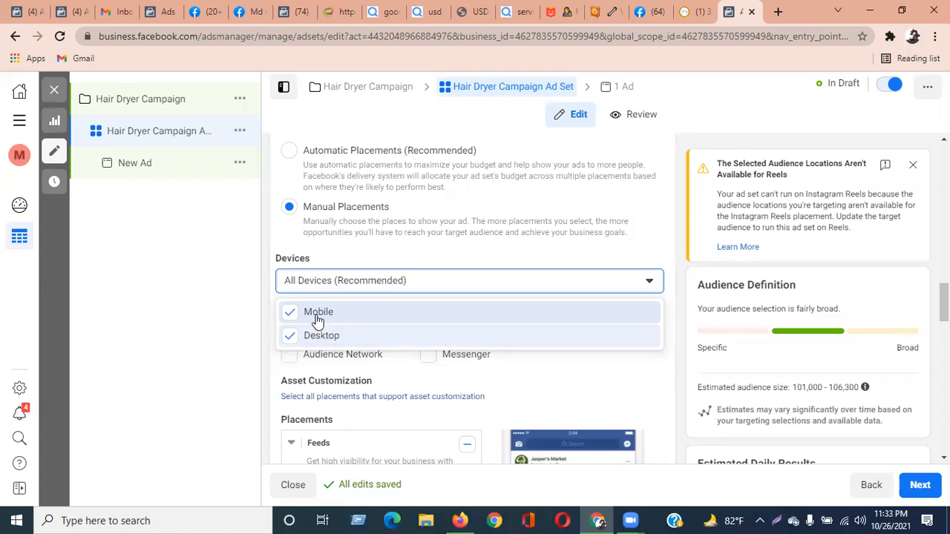
pyautogui.click(292, 336)
pyautogui.click(278, 248)
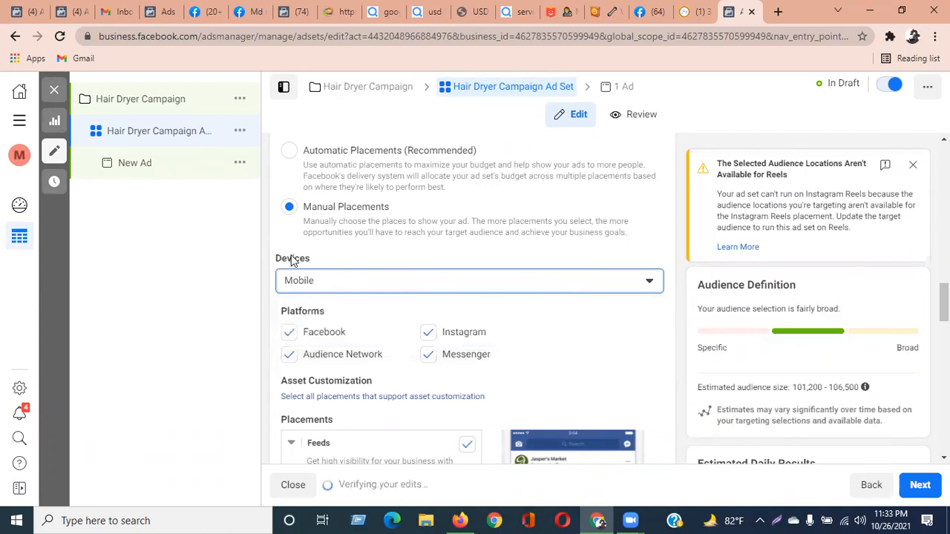
pyautogui.click(318, 282)
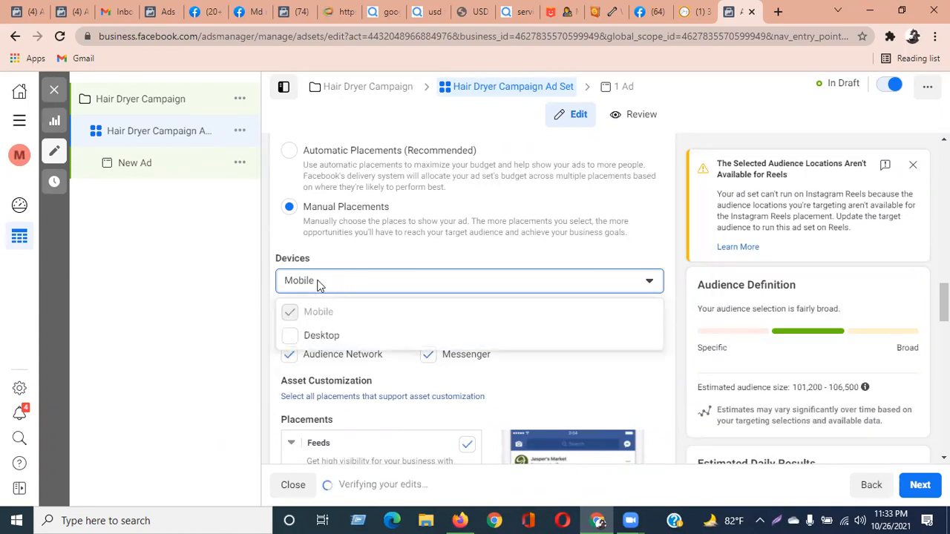
pyautogui.click(290, 337)
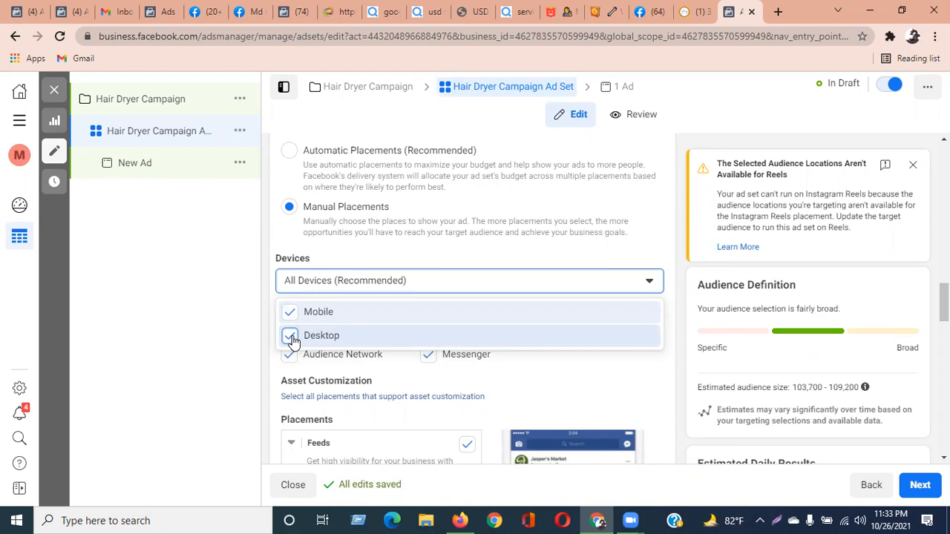
pyautogui.click(274, 247)
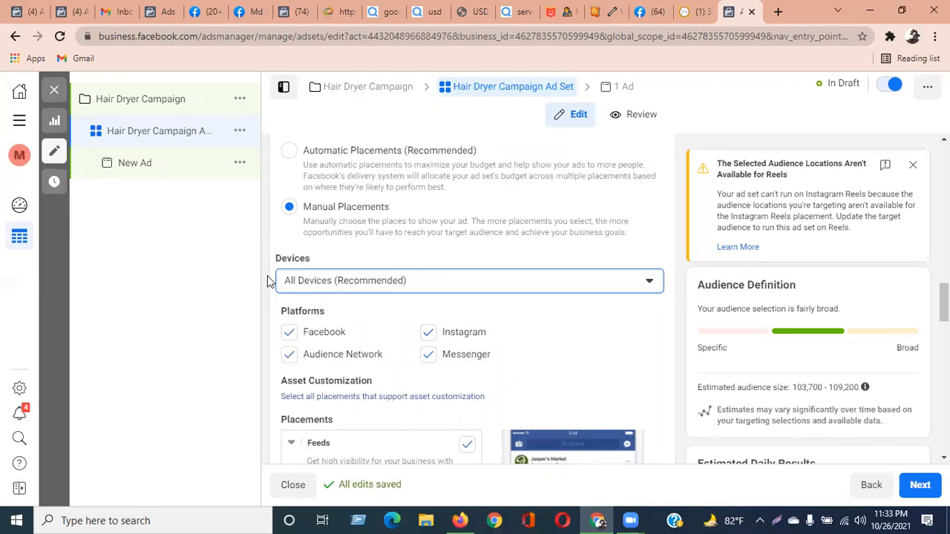
# Try limiting the placement devices to Desktop only, and include Mobile again.
pyautogui.click(435, 288)
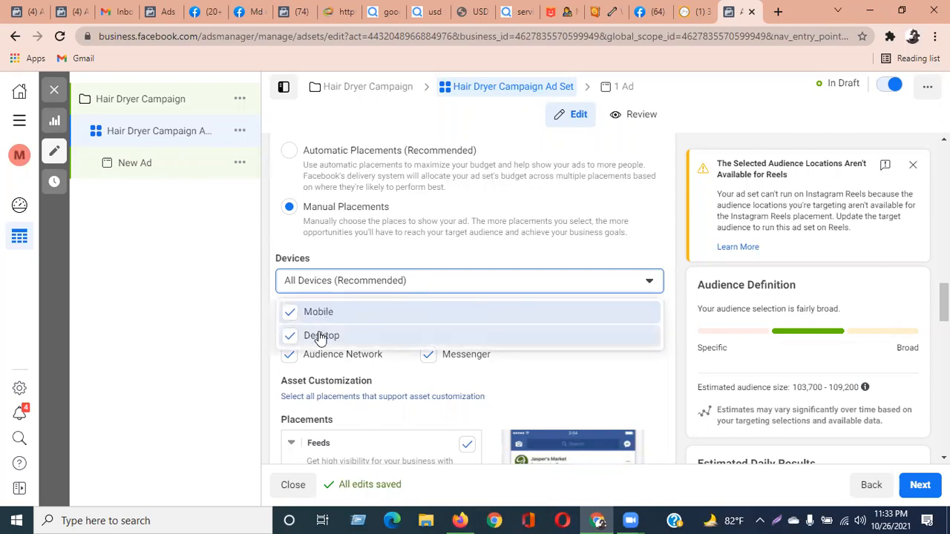
pyautogui.click(290, 313)
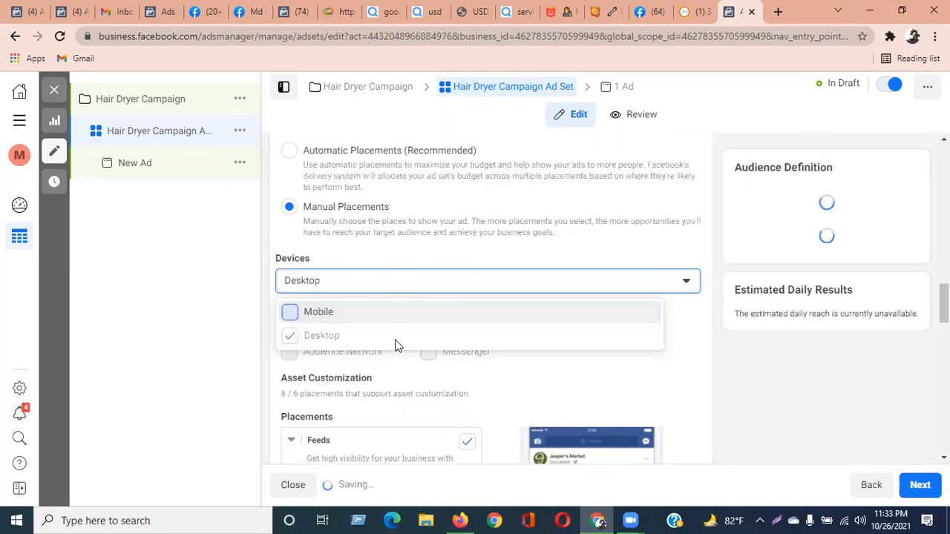
pyautogui.click(438, 256)
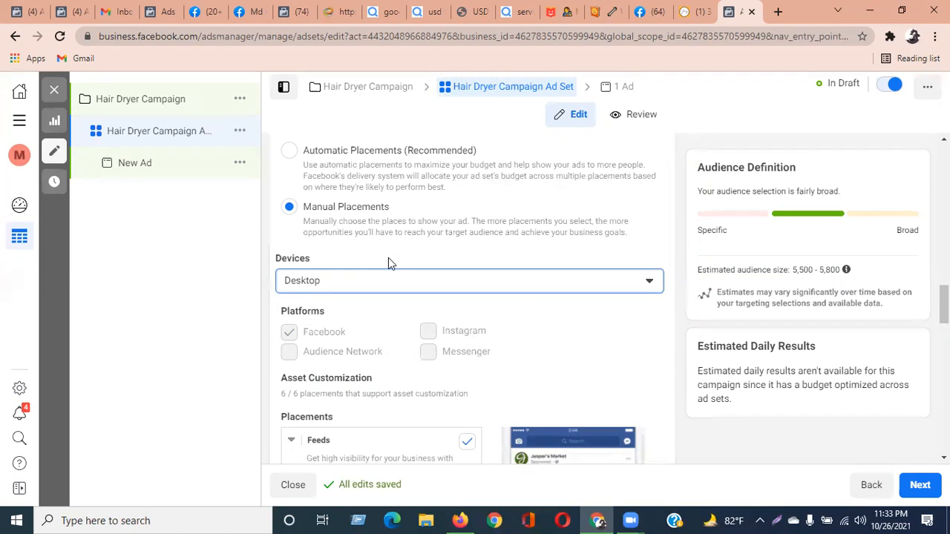
pyautogui.click(362, 276)
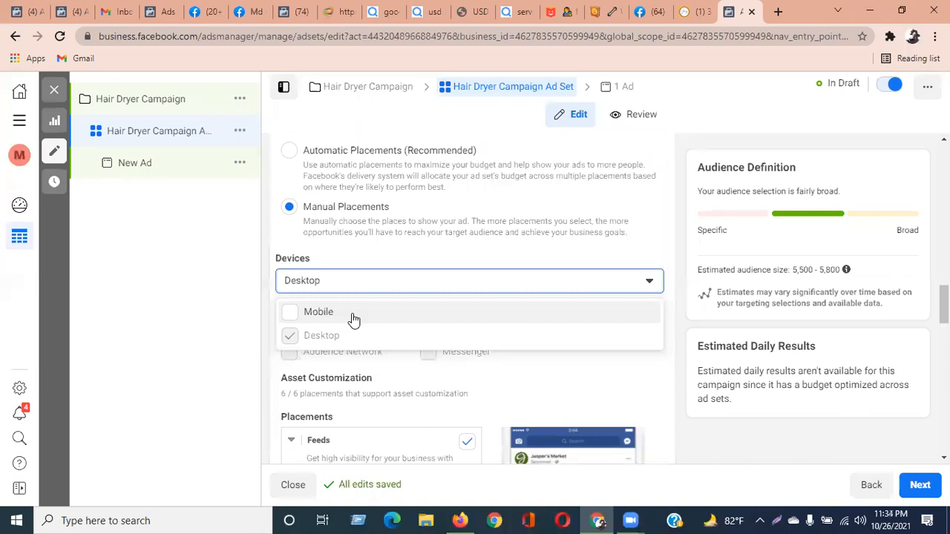
pyautogui.click(291, 313)
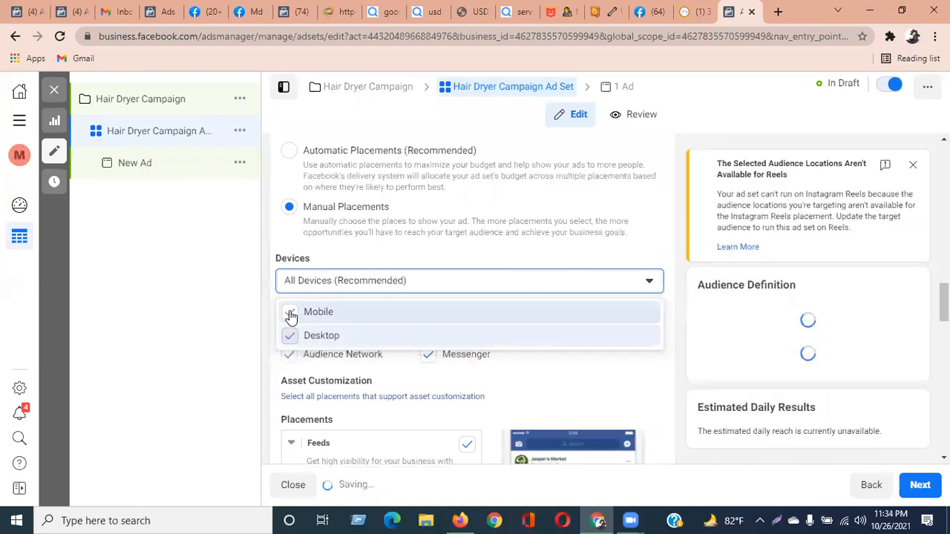
pyautogui.click(333, 257)
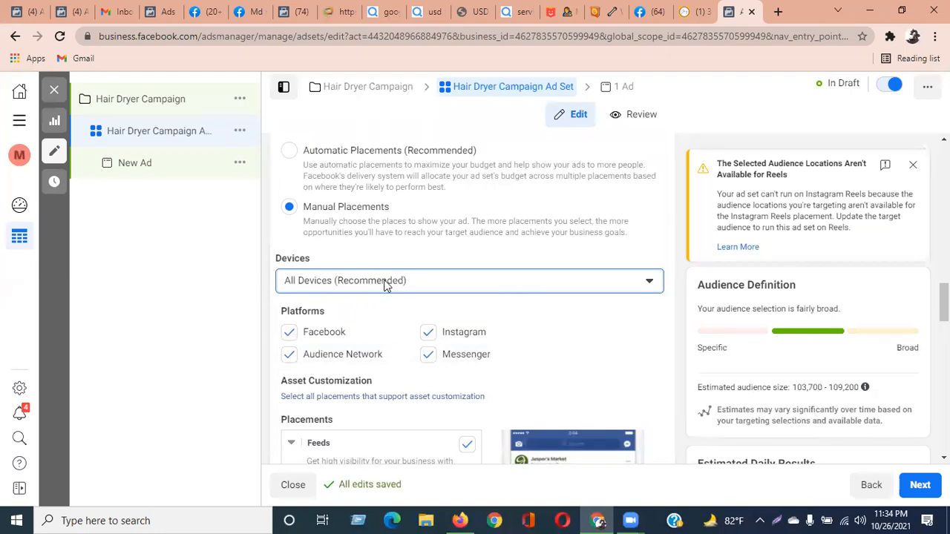
pyautogui.click(444, 284)
pyautogui.click(429, 265)
# Review the manual placement options from Feeds through Apps and Sites, down to the Optimization & Delivery section.
pyautogui.scroll(-2, 432, 287)
pyautogui.scroll(-2, 433, 288)
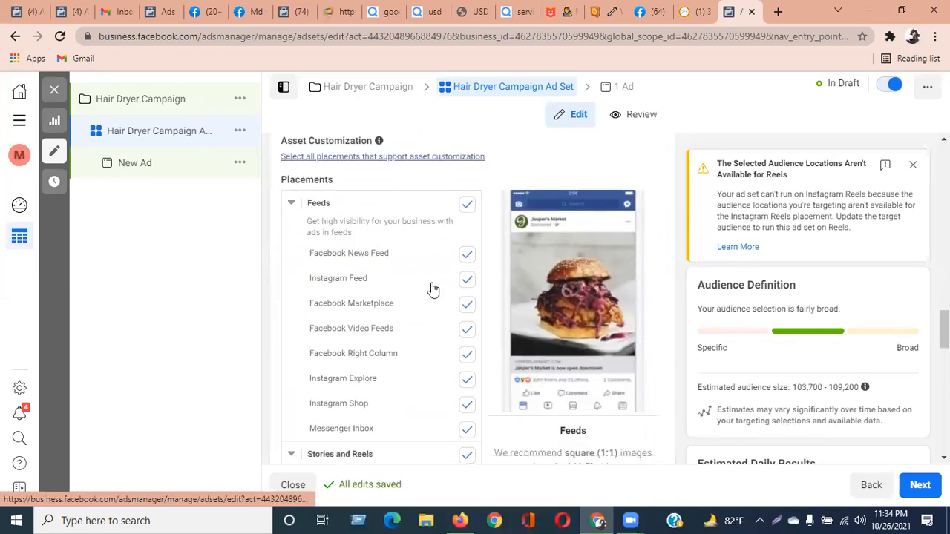
pyautogui.scroll(-4, 432, 288)
pyautogui.scroll(6, 433, 282)
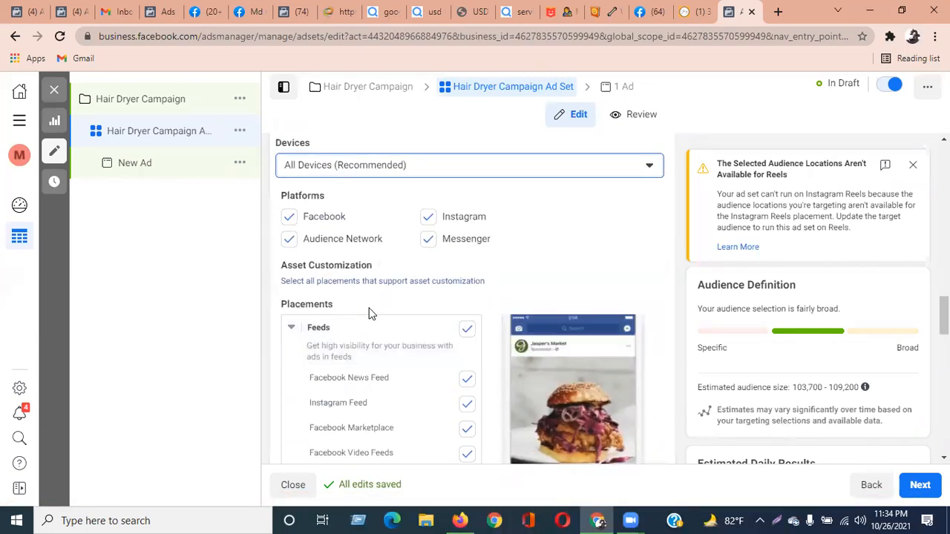
pyautogui.scroll(-6, 409, 387)
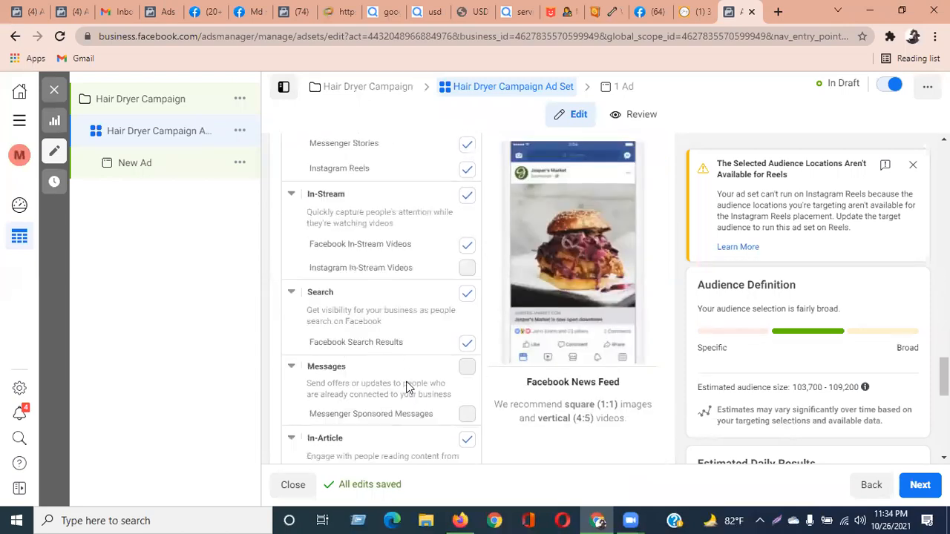
pyautogui.scroll(-2, 489, 360)
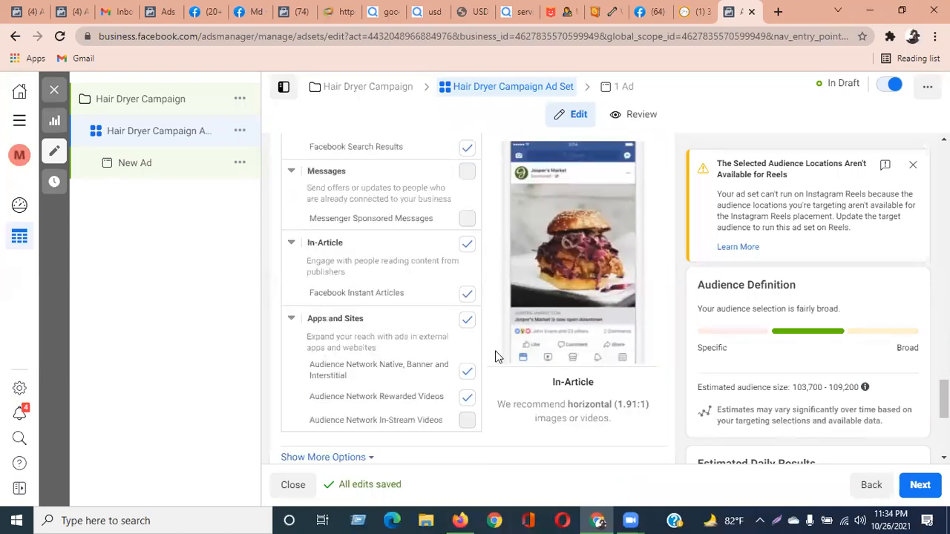
pyautogui.scroll(-3, 497, 357)
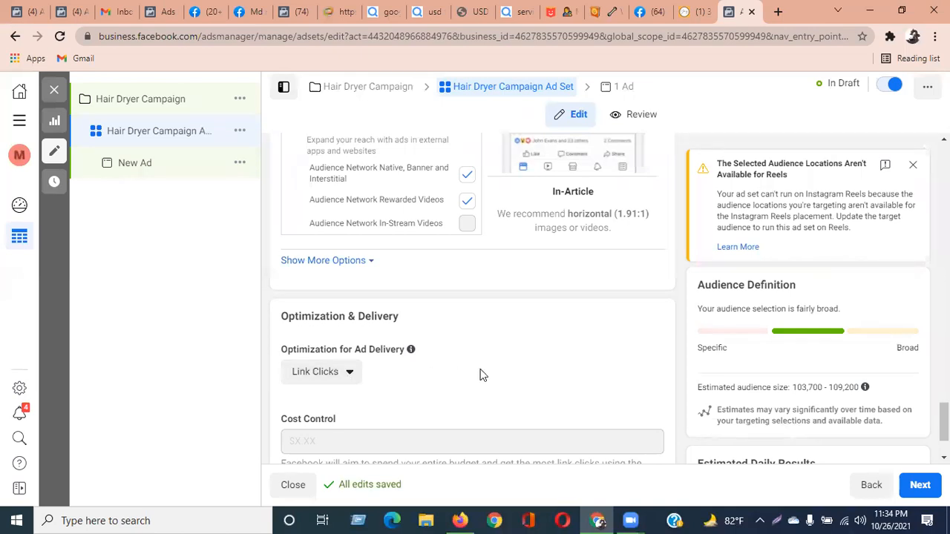
# Switch to the store's hair dryer brush product page and examine its web address, product images and offer details.
pyautogui.hotkey('ctrl', 'shift', 'Tab')
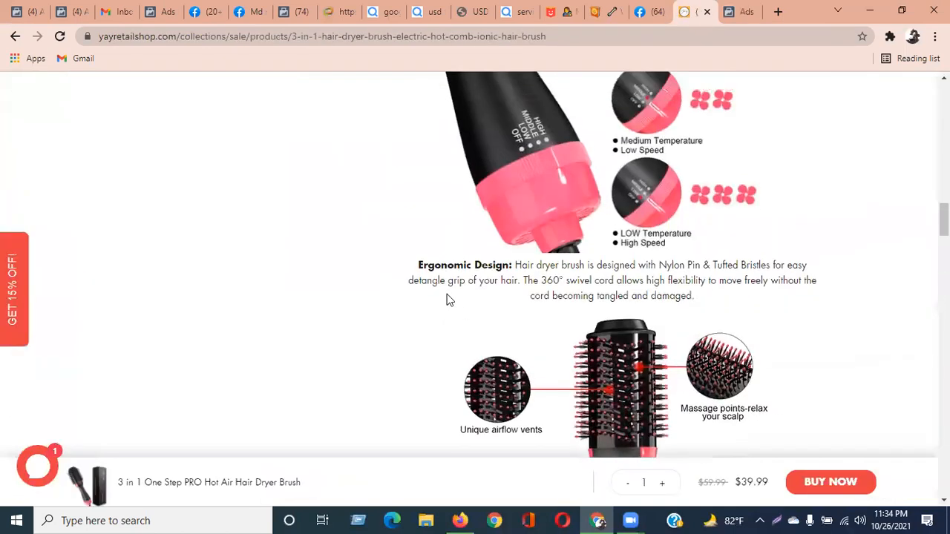
pyautogui.scroll(20, 446, 297)
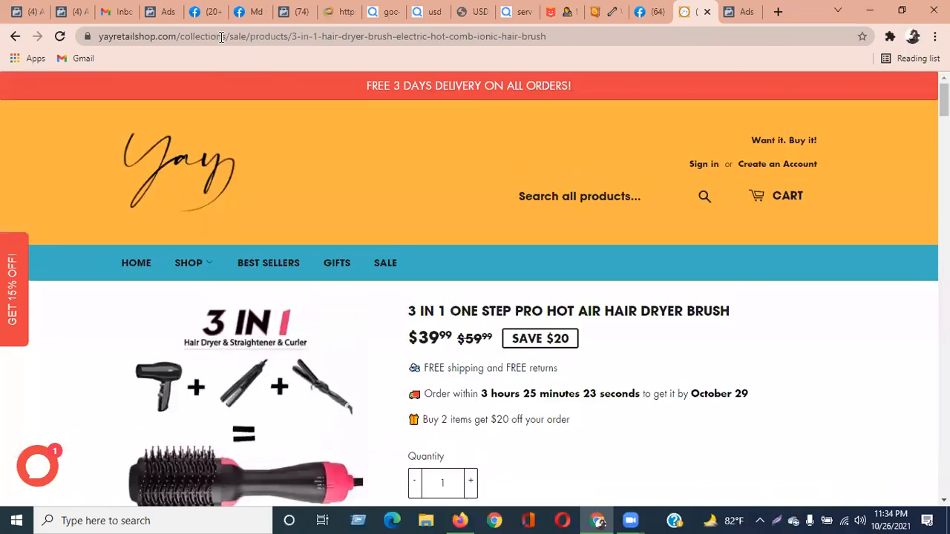
pyautogui.click(221, 37)
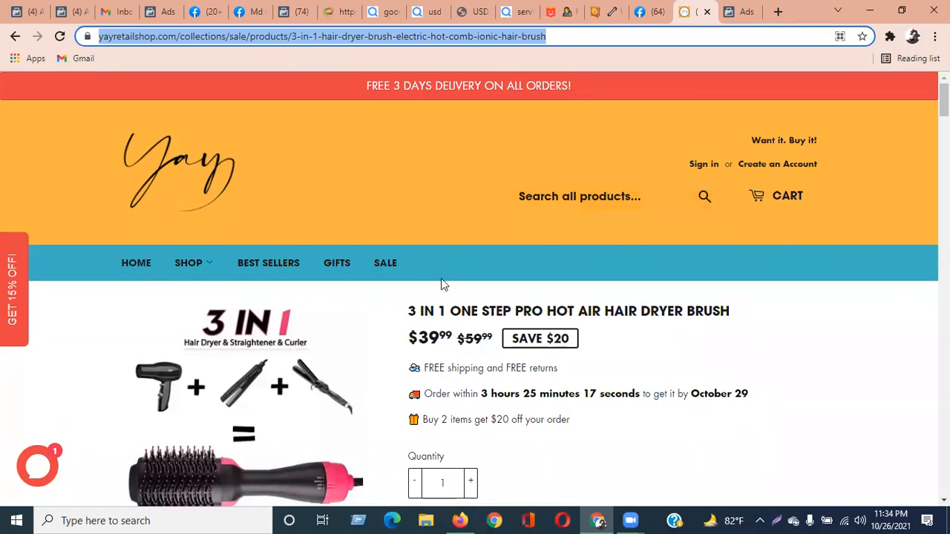
pyautogui.click(727, 12)
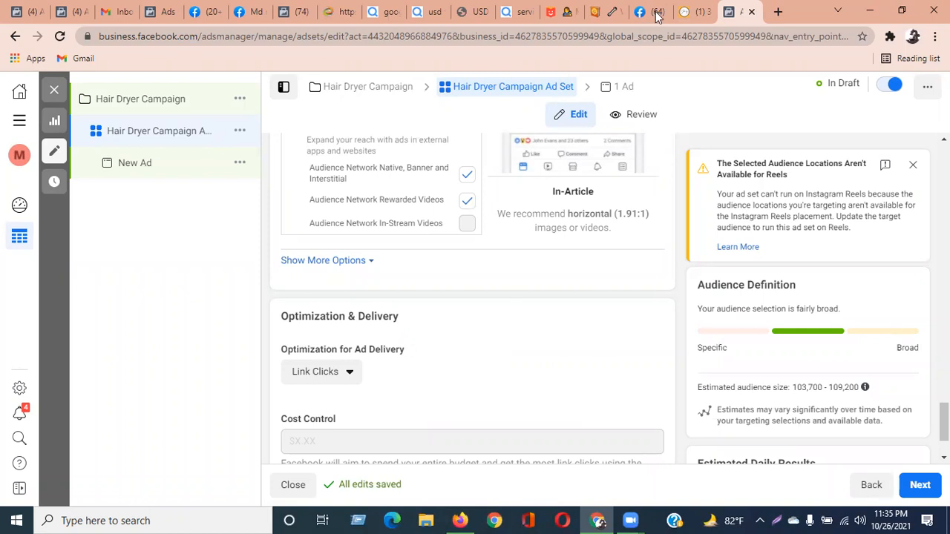
pyautogui.click(698, 11)
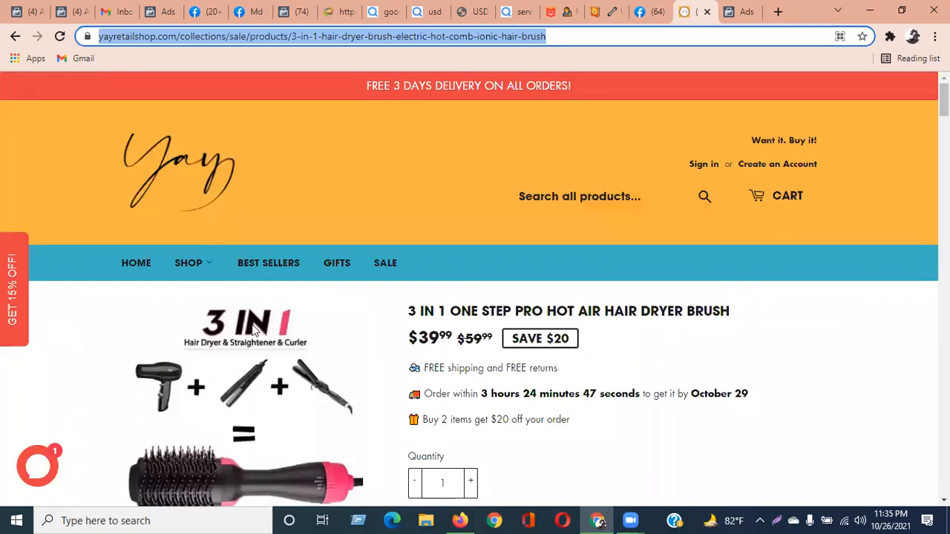
pyautogui.scroll(-3, 252, 329)
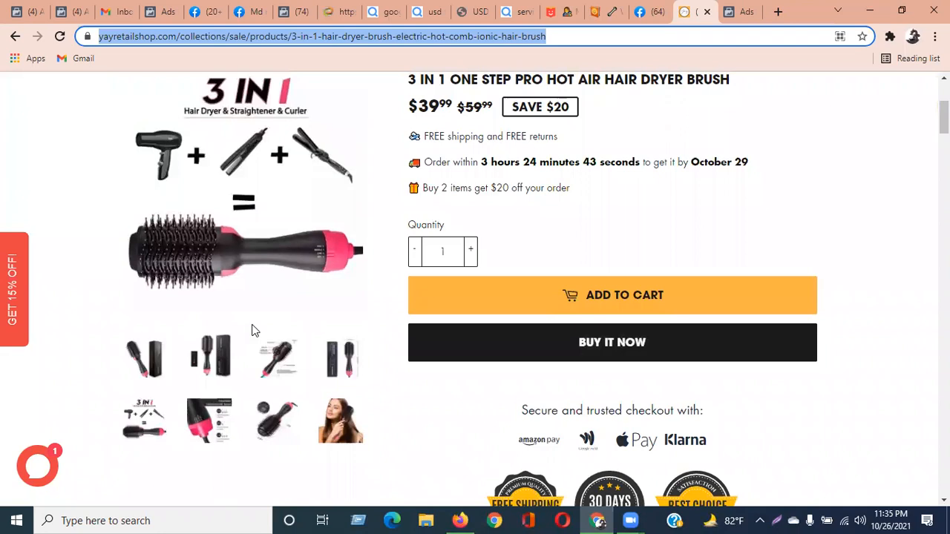
# Switch back to the ad set in Ads Manager and examine the Optimization for Ad Delivery choices, keeping Link Clicks.
pyautogui.click(759, 13)
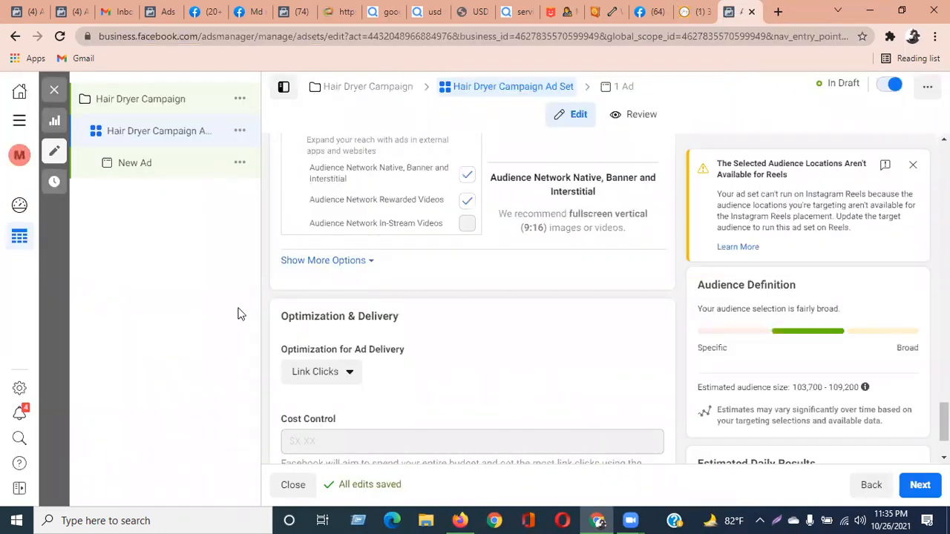
pyautogui.click(348, 373)
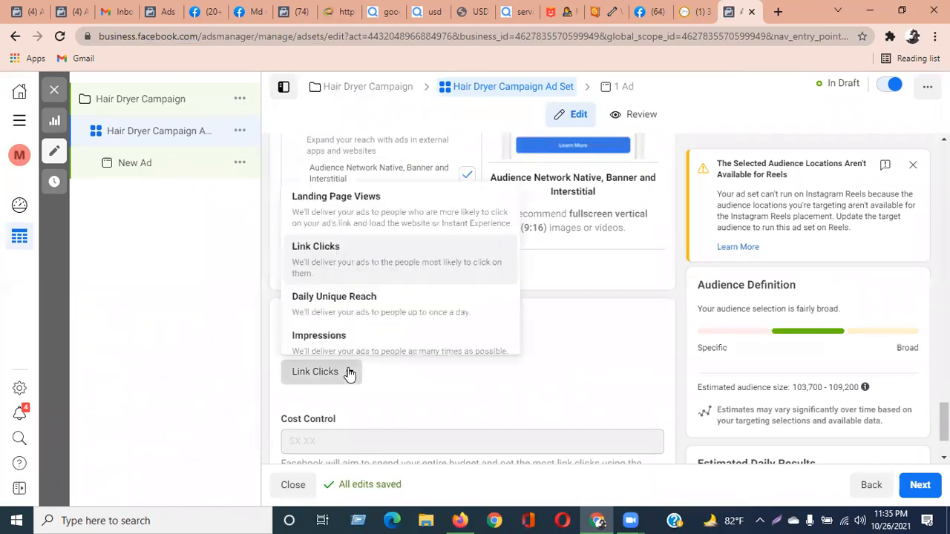
pyautogui.scroll(-1, 320, 260)
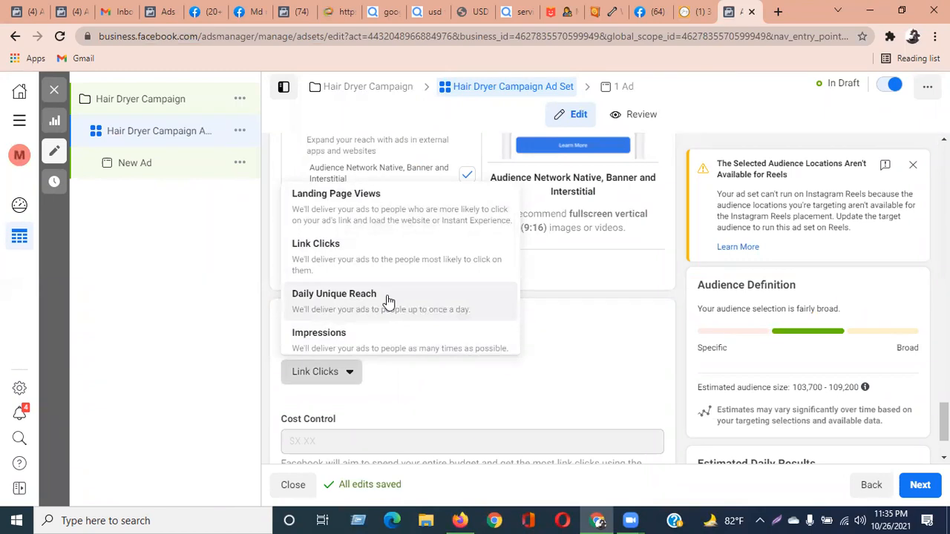
pyautogui.scroll(-1, 356, 326)
pyautogui.scroll(1, 371, 252)
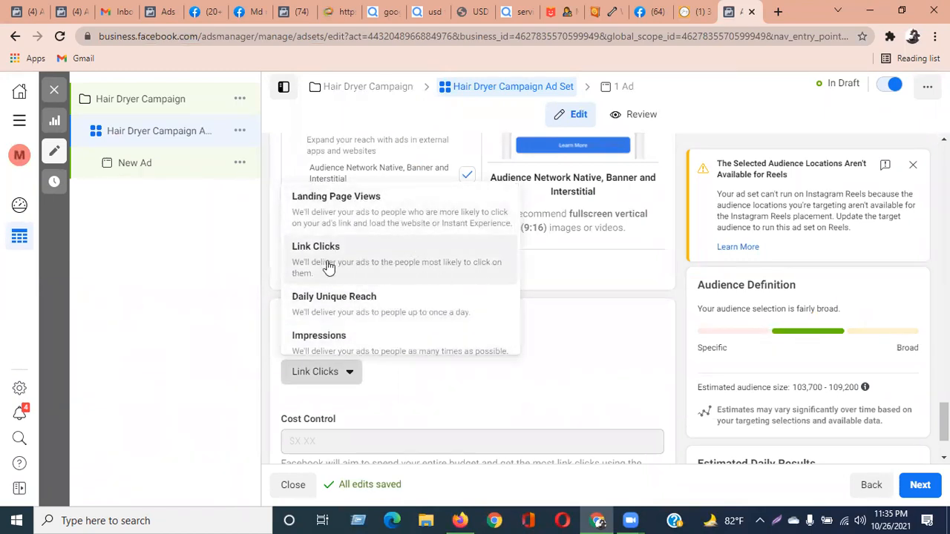
pyautogui.scroll(-1, 445, 319)
pyautogui.click(541, 378)
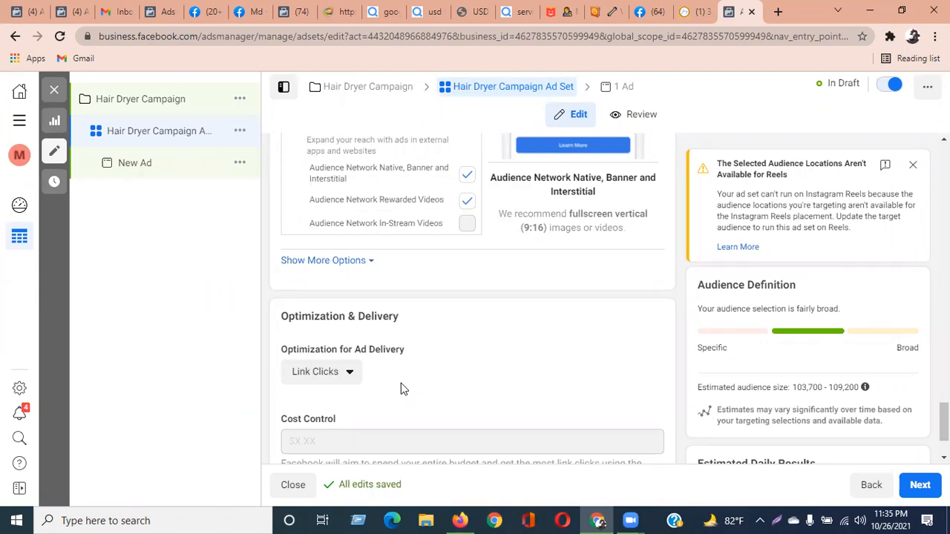
# Review the ad set's Cost Control setting and the manual placements list above it.
pyautogui.scroll(-1, 475, 343)
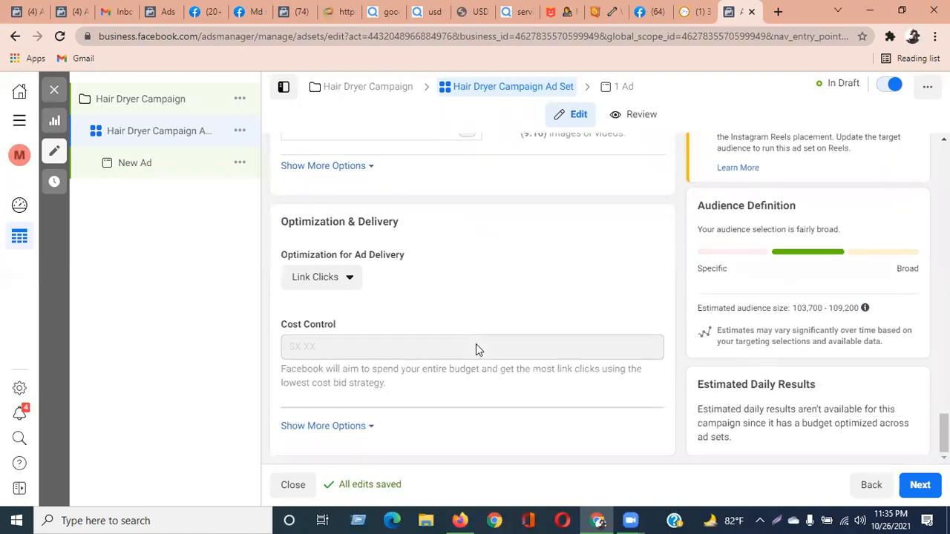
pyautogui.moveTo(376, 349)
pyautogui.moveTo(338, 325); pyautogui.dragTo(190, 371)
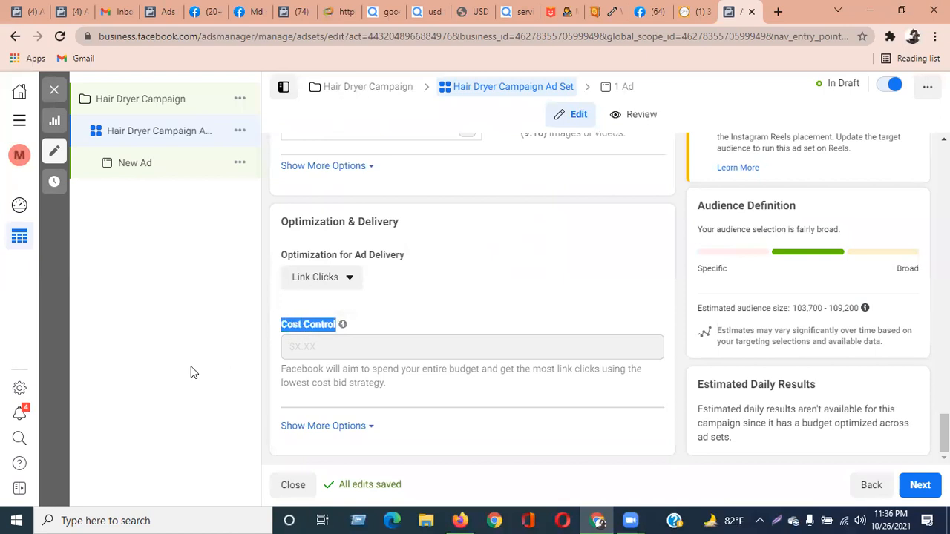
pyautogui.click(587, 278)
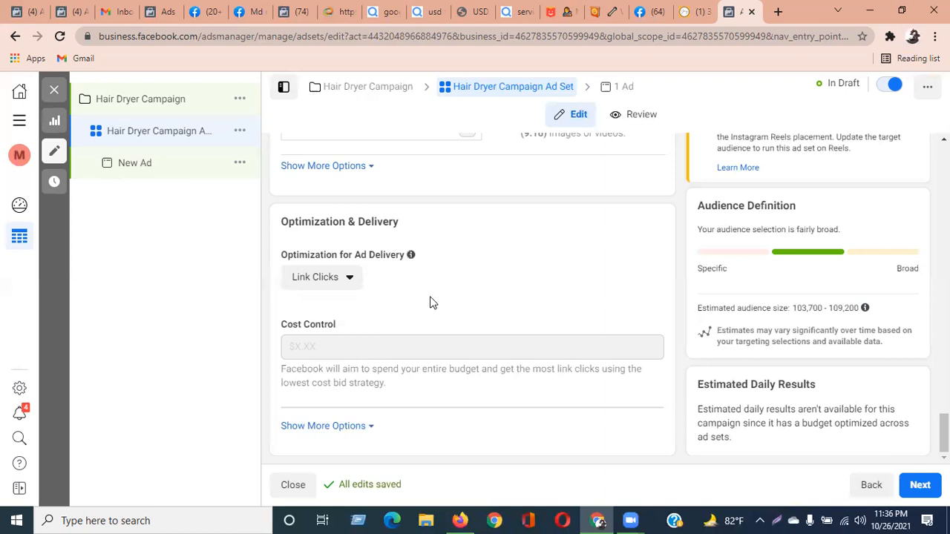
pyautogui.scroll(5, 603, 276)
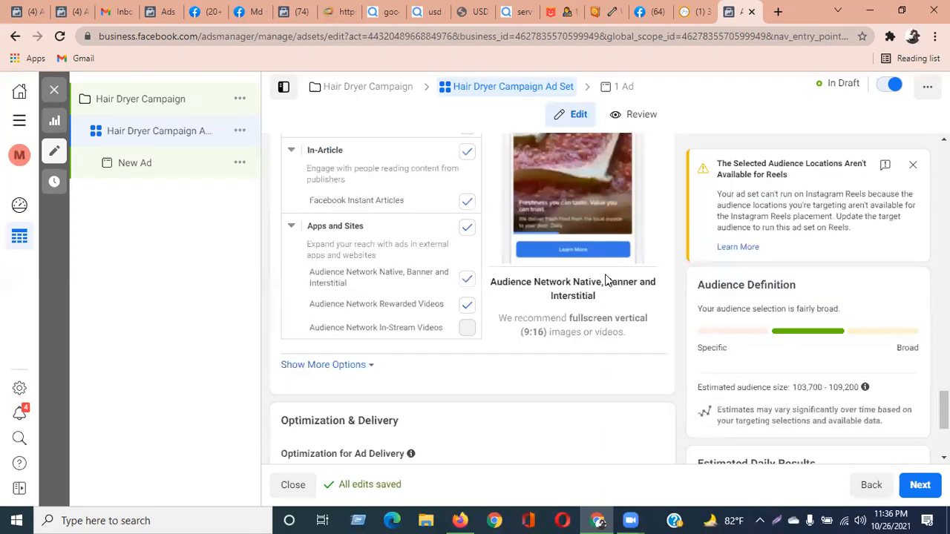
pyautogui.scroll(10, 603, 276)
pyautogui.scroll(-15, 384, 267)
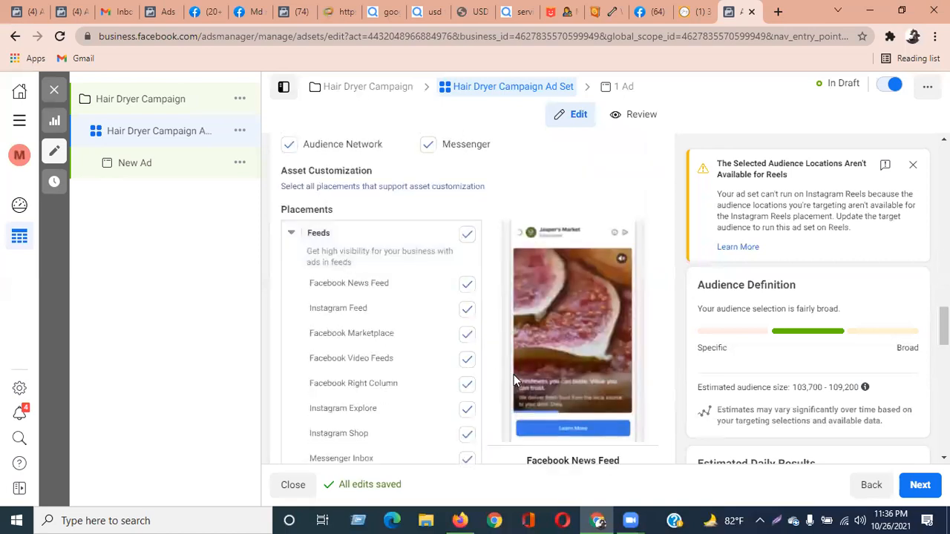
# Proceed to the ad level and rename the new ad as Hair Dryer Campaign Ad.
pyautogui.click(926, 487)
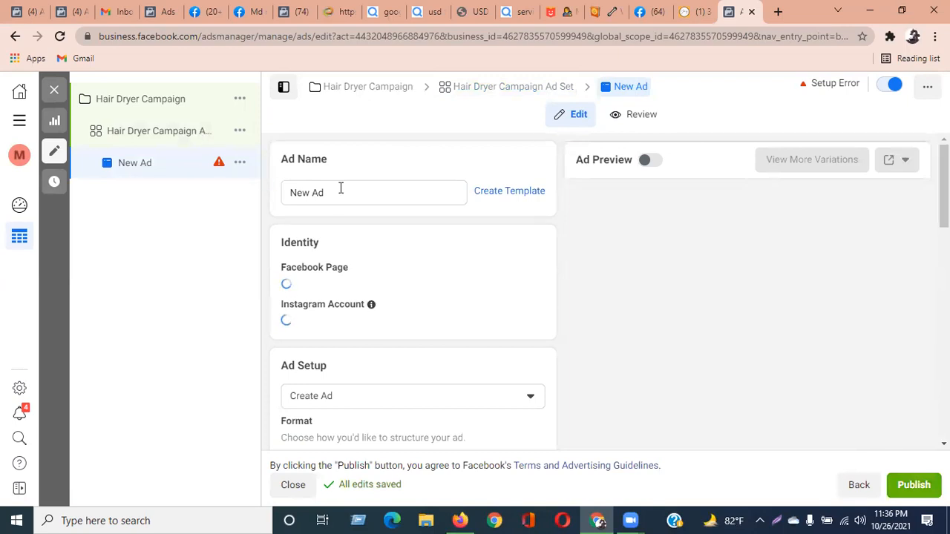
pyautogui.moveTo(339, 192); pyautogui.dragTo(265, 195)
pyautogui.click(301, 193)
pyautogui.keyDown('shift'); pyautogui.click(280, 193); pyautogui.keyUp('shift')
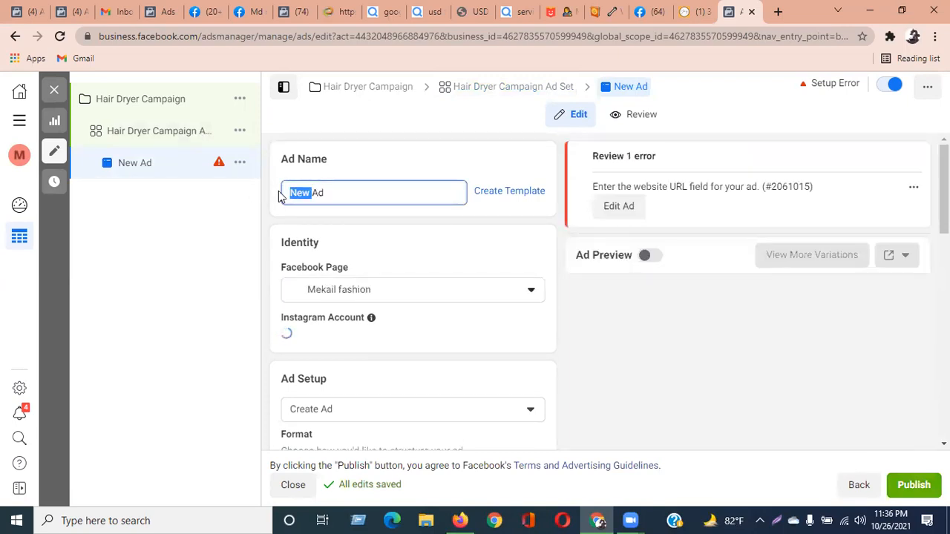
pyautogui.write('Hair Dryer Campaign')
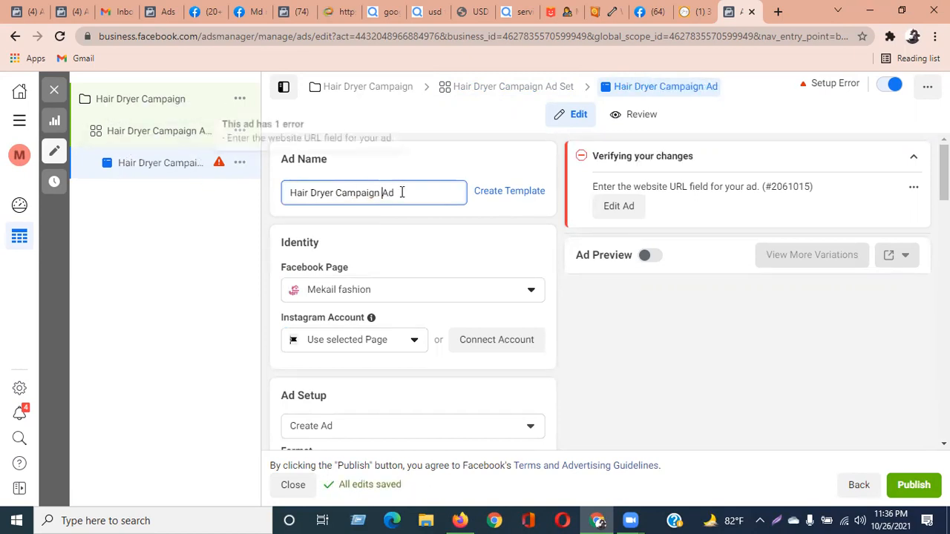
pyautogui.click(400, 231)
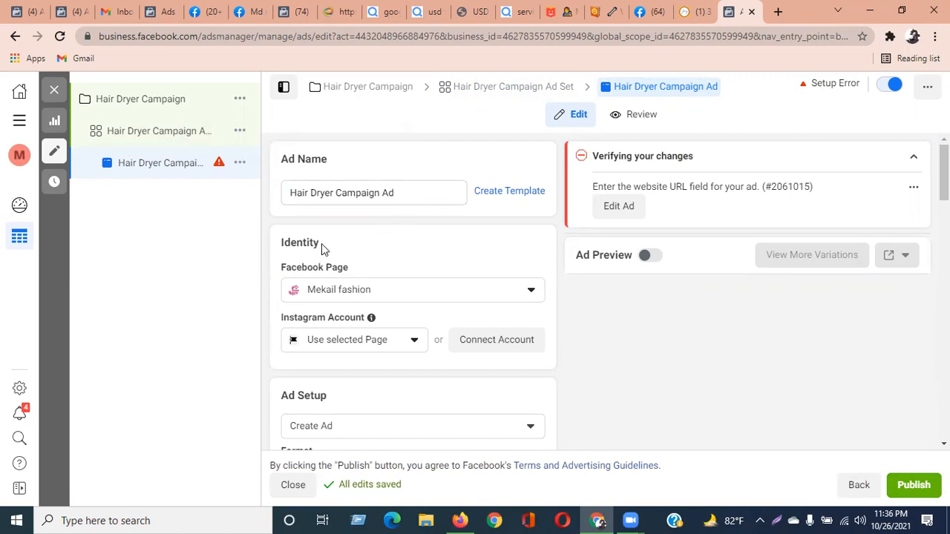
# Choose Mekail fashion as the Facebook Page in the ad's identity settings.
pyautogui.moveTo(321, 243); pyautogui.dragTo(345, 275)
pyautogui.click(383, 295)
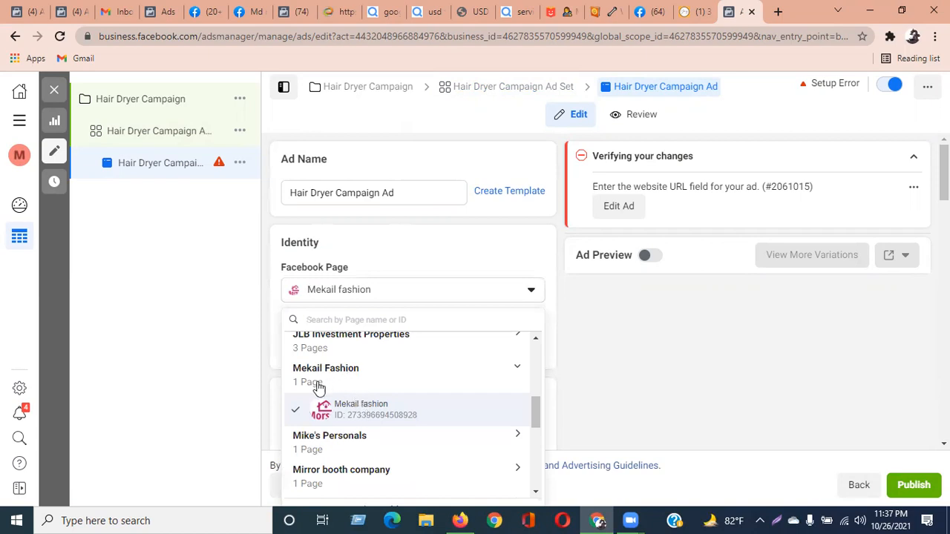
pyautogui.click(368, 410)
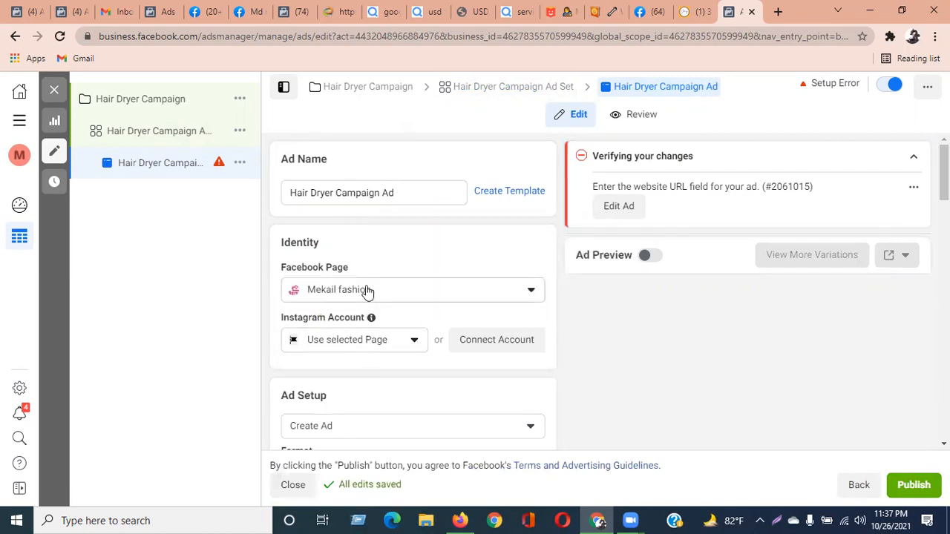
pyautogui.click(367, 291)
pyautogui.click(348, 413)
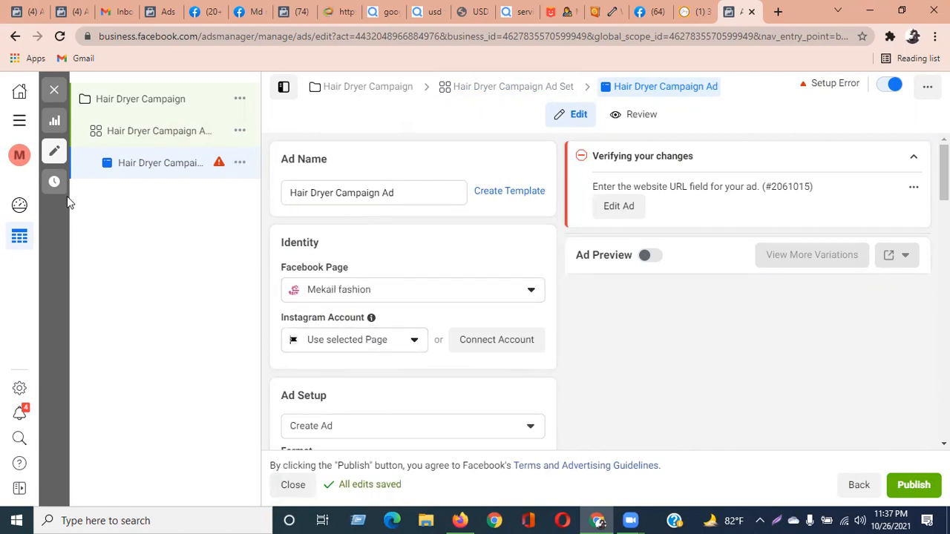
# Set the ad's Instagram account to Use selected Page, leaving the Facebook Page choice as it is.
pyautogui.click(384, 343)
pyautogui.click(368, 399)
pyautogui.click(374, 348)
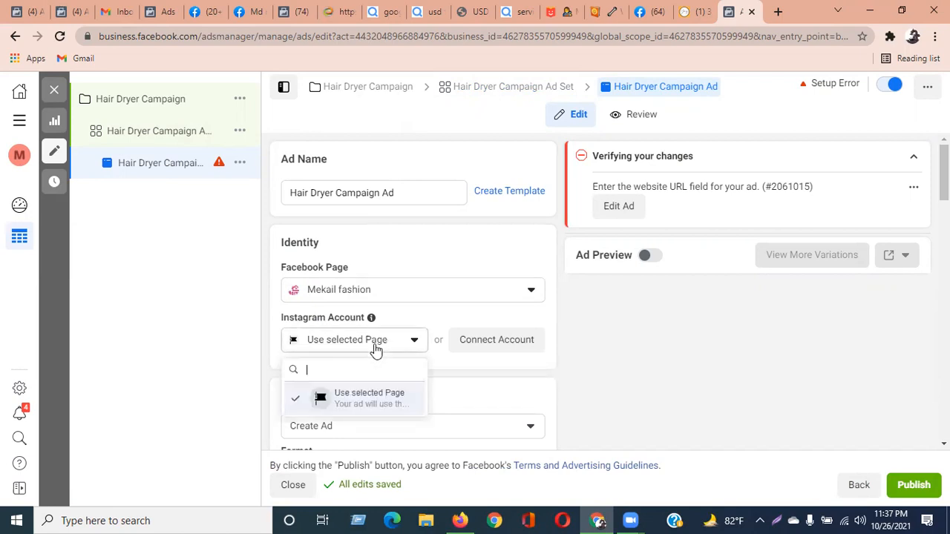
pyautogui.click(361, 399)
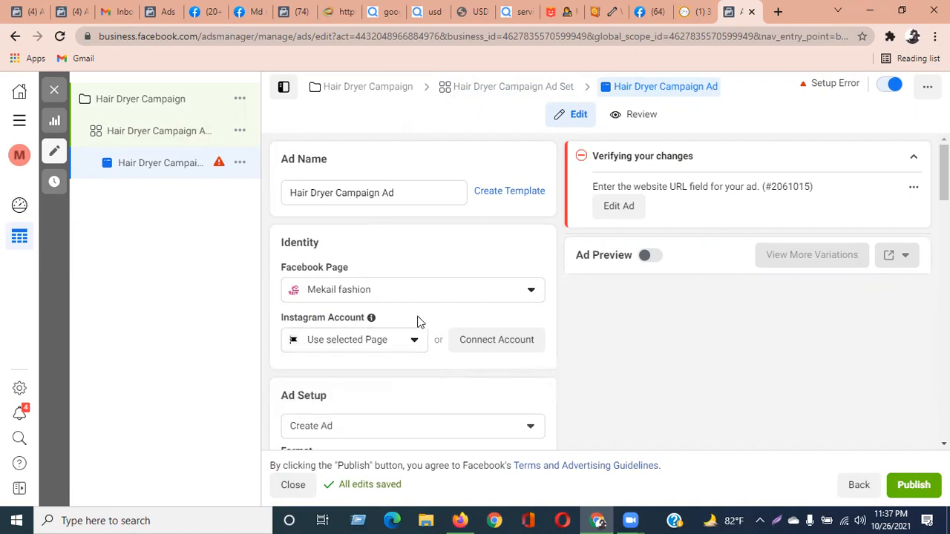
pyautogui.click(337, 291)
pyautogui.click(338, 292)
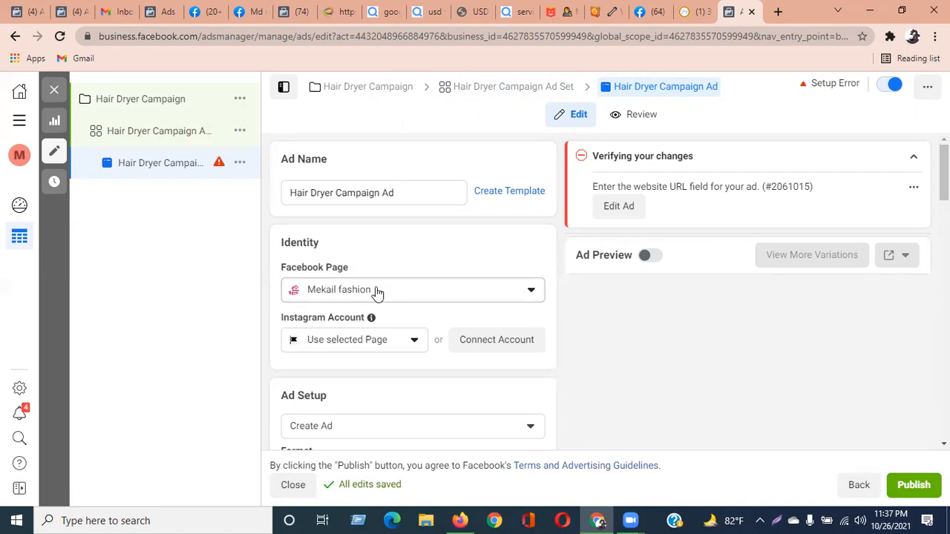
# Look over the ad's format options and set the Ad Setup method to Use Existing Post.
pyautogui.scroll(-2, 377, 291)
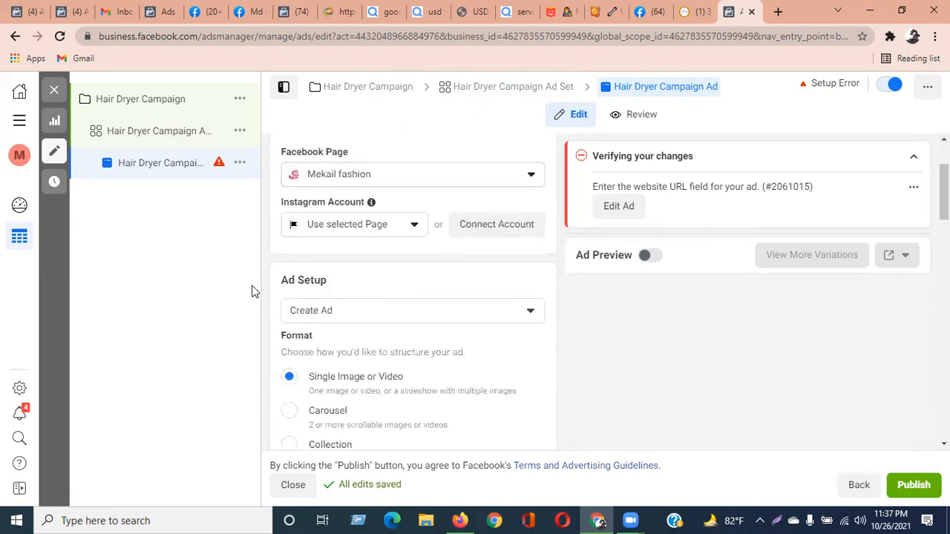
pyautogui.moveTo(280, 282); pyautogui.dragTo(335, 282)
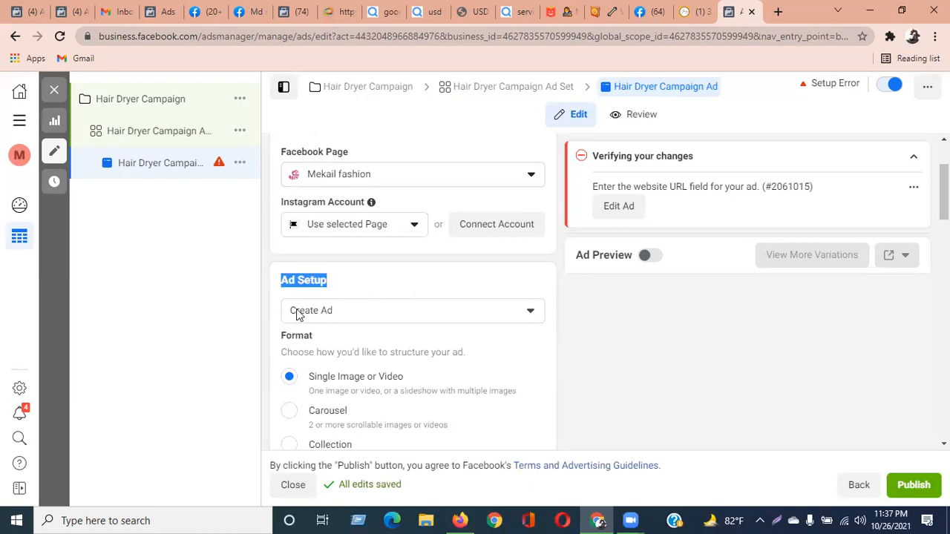
pyautogui.scroll(-5, 357, 420)
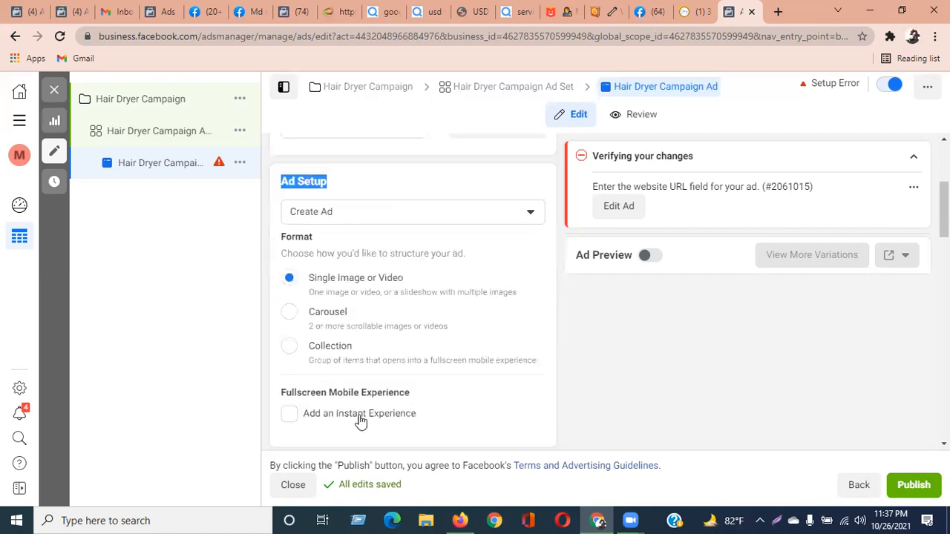
pyautogui.scroll(2, 360, 420)
pyautogui.scroll(3, 359, 419)
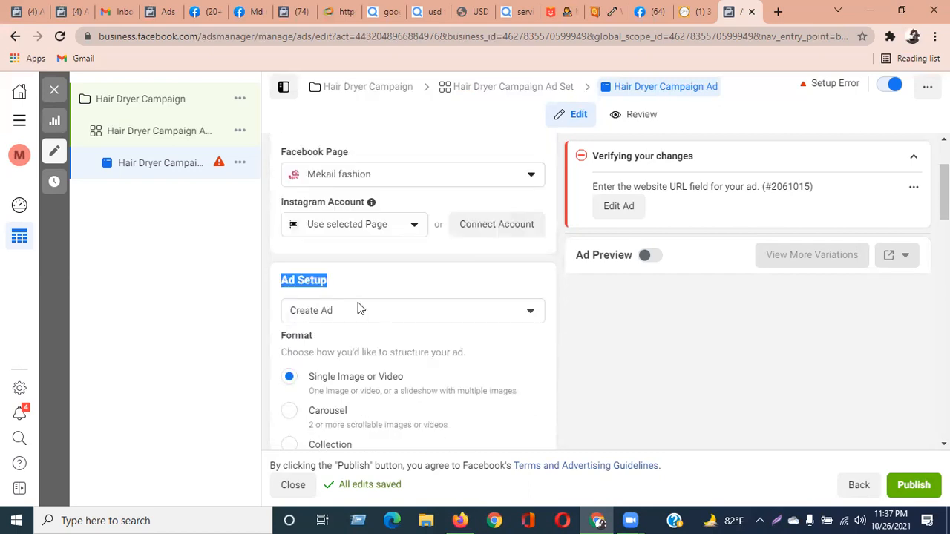
pyautogui.click(332, 312)
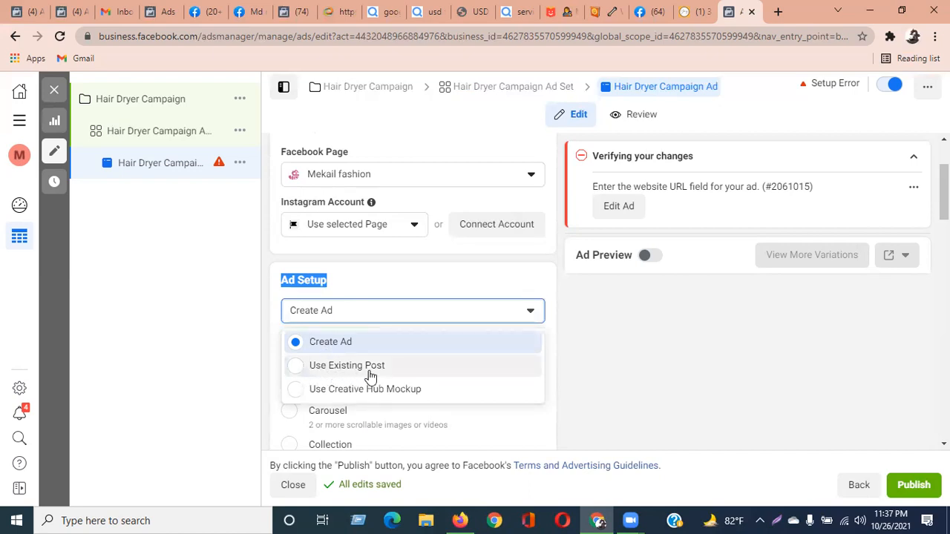
pyautogui.click(312, 367)
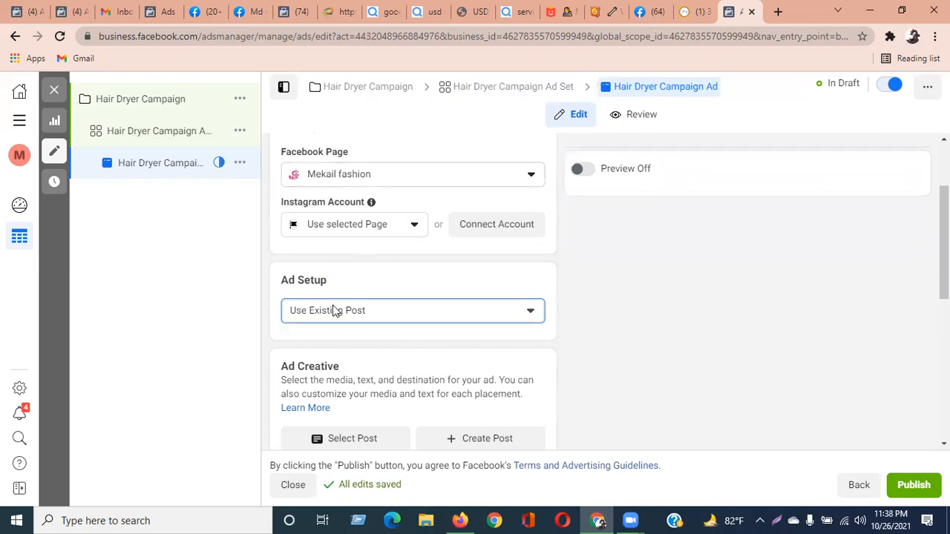
# Review the alternative Ad Setup methods and keep Use Existing Post selected.
pyautogui.click(378, 313)
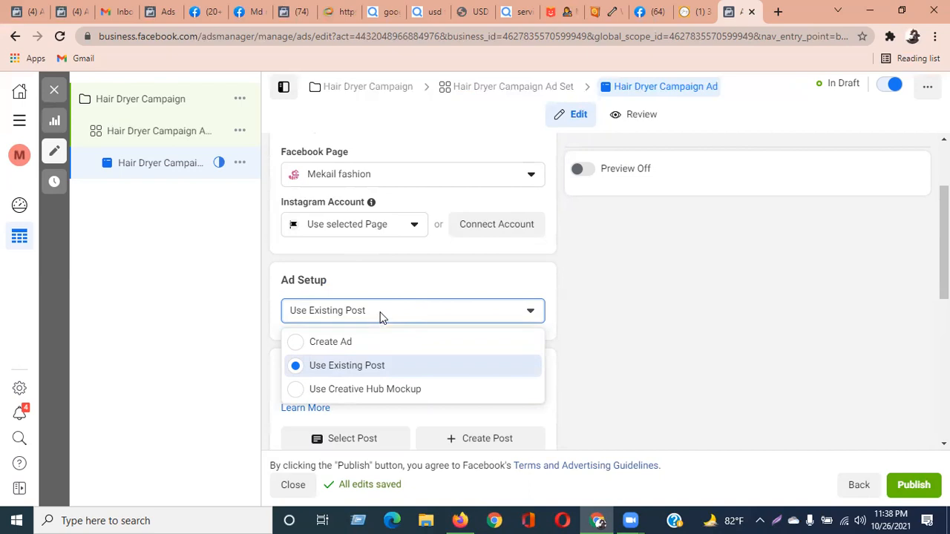
pyautogui.click(389, 289)
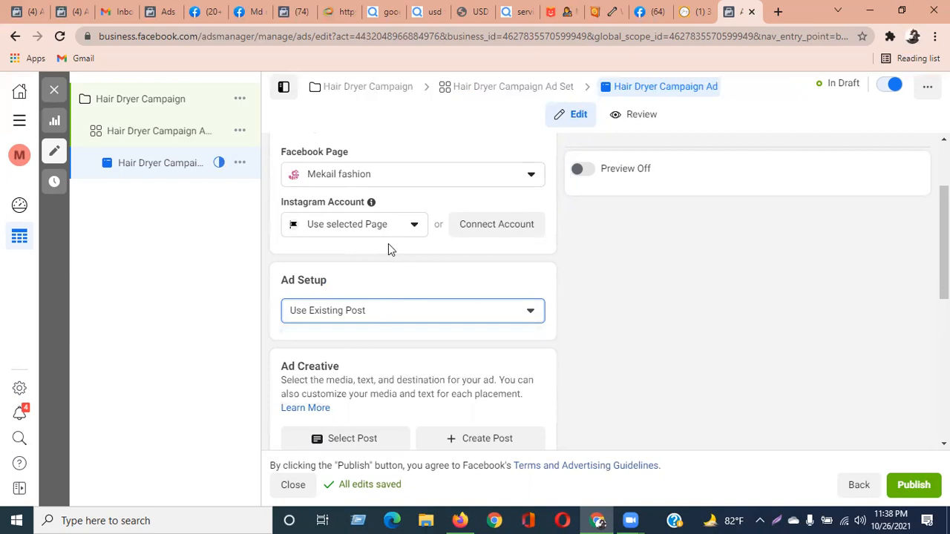
pyautogui.click(374, 317)
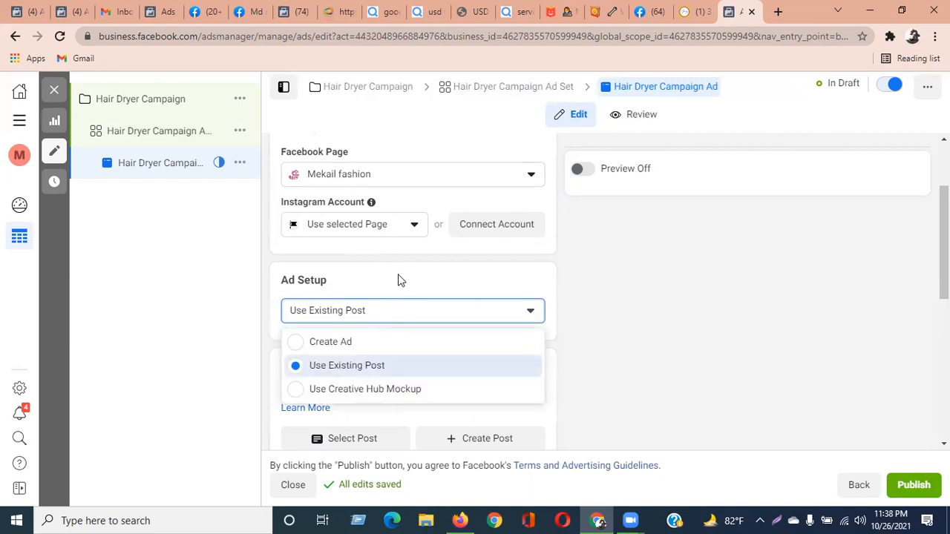
pyautogui.click(411, 287)
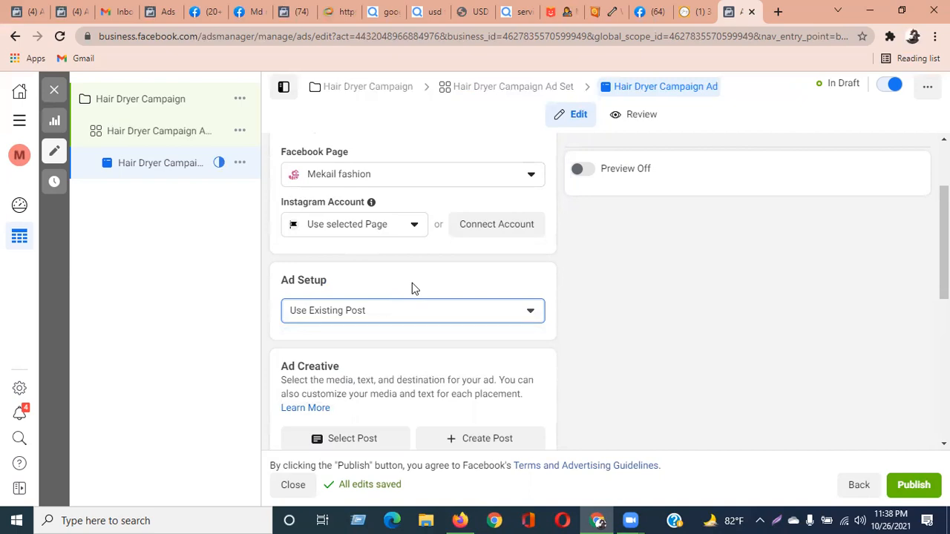
pyautogui.click(341, 318)
pyautogui.click(362, 371)
# Browse the existing Facebook and Instagram posts available for the ad creative, and cancel without selecting one.
pyautogui.scroll(-2, 362, 307)
pyautogui.click(360, 324)
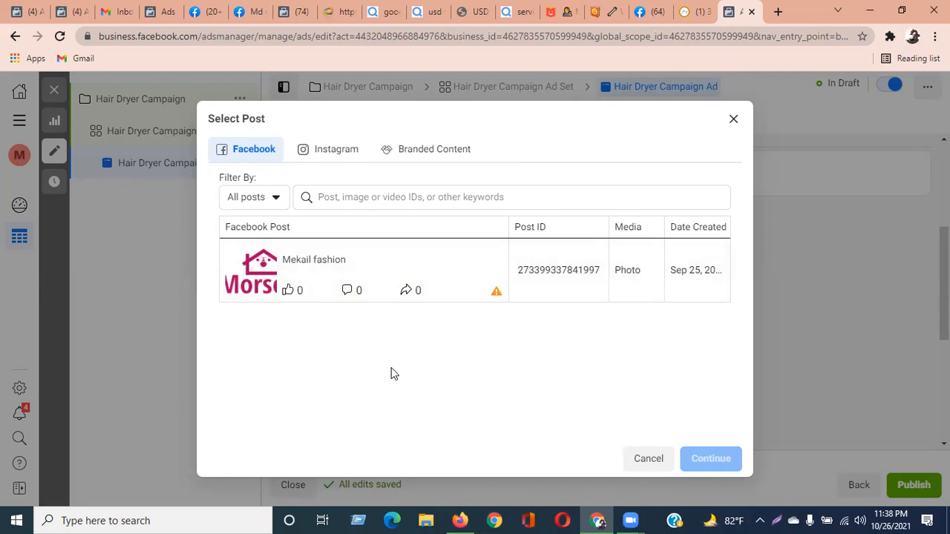
pyautogui.click(349, 153)
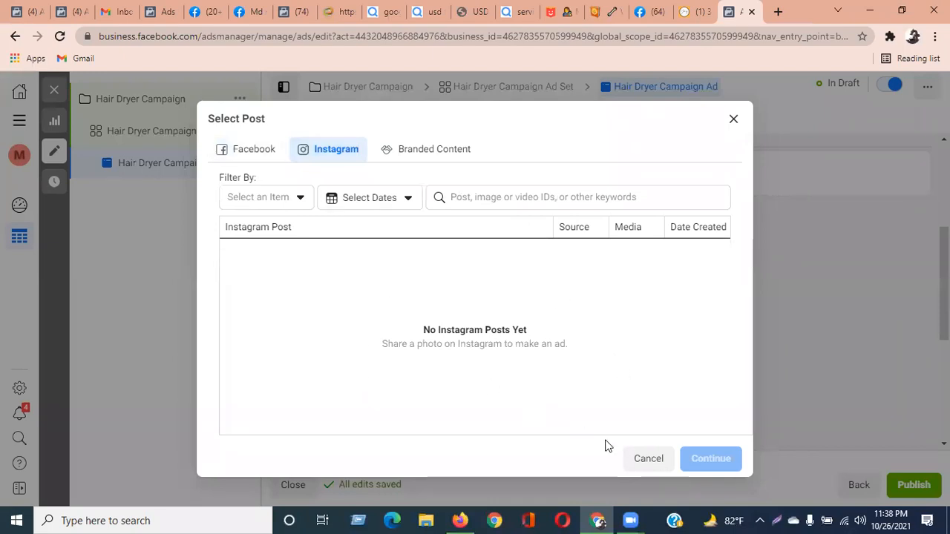
pyautogui.click(654, 460)
# Change the Ad Setup method to Create Ad and look over its format options.
pyautogui.scroll(3, 390, 314)
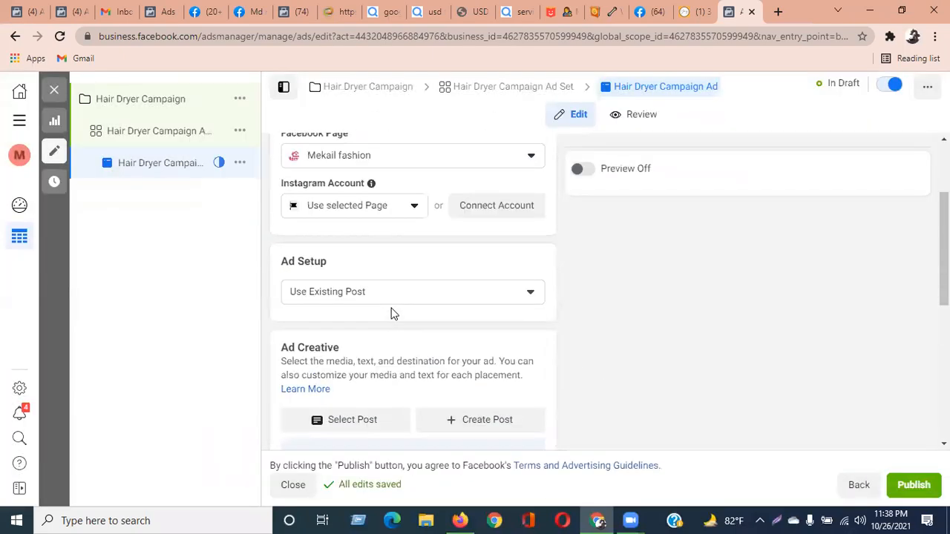
pyautogui.scroll(-1, 392, 312)
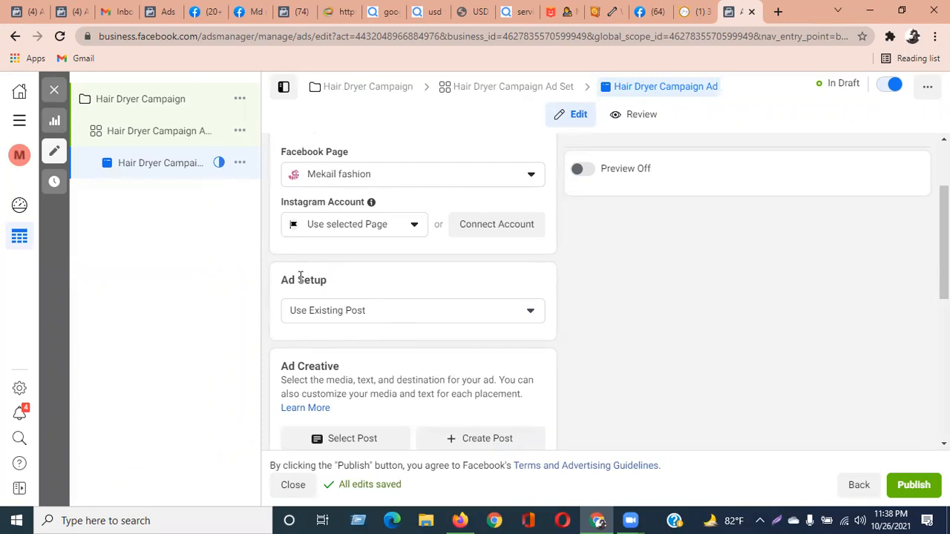
pyautogui.click(375, 310)
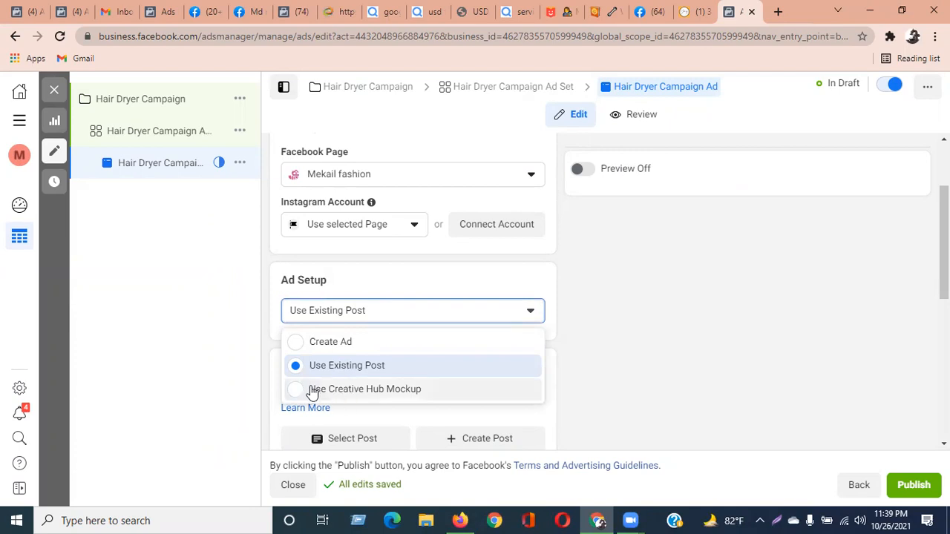
pyautogui.click(297, 343)
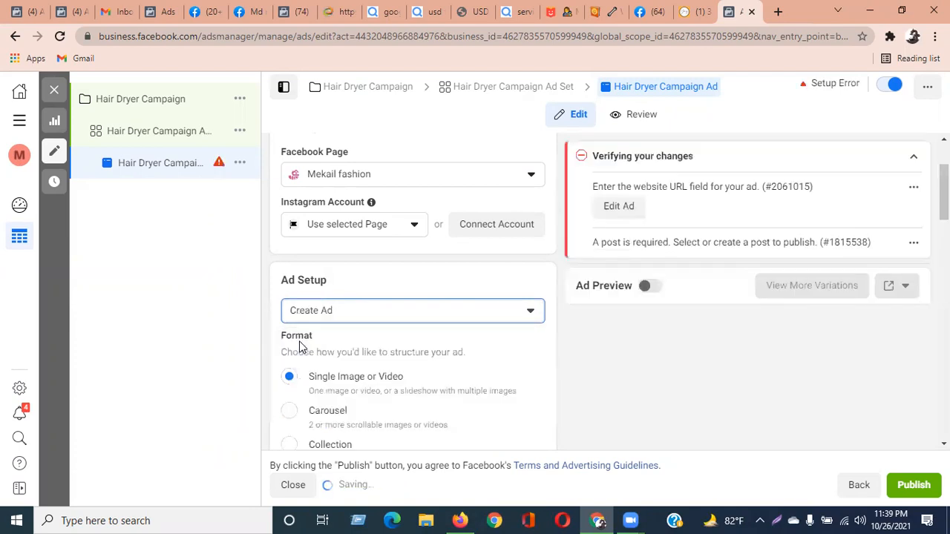
pyautogui.click(345, 310)
pyautogui.click(348, 311)
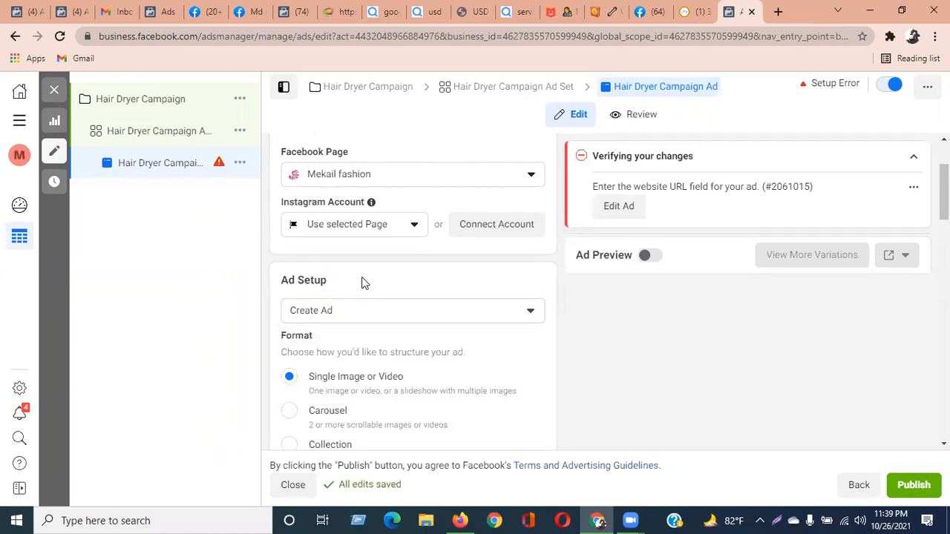
pyautogui.scroll(-2, 362, 282)
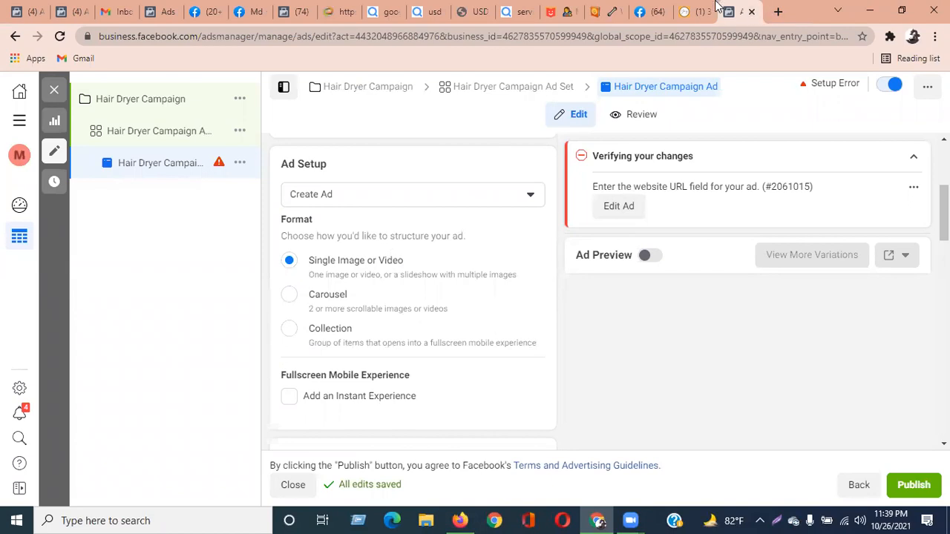
# Examine the images and demo videos on the yayretailshop.com hair dryer brush product page as possible ad media.
pyautogui.click(693, 11)
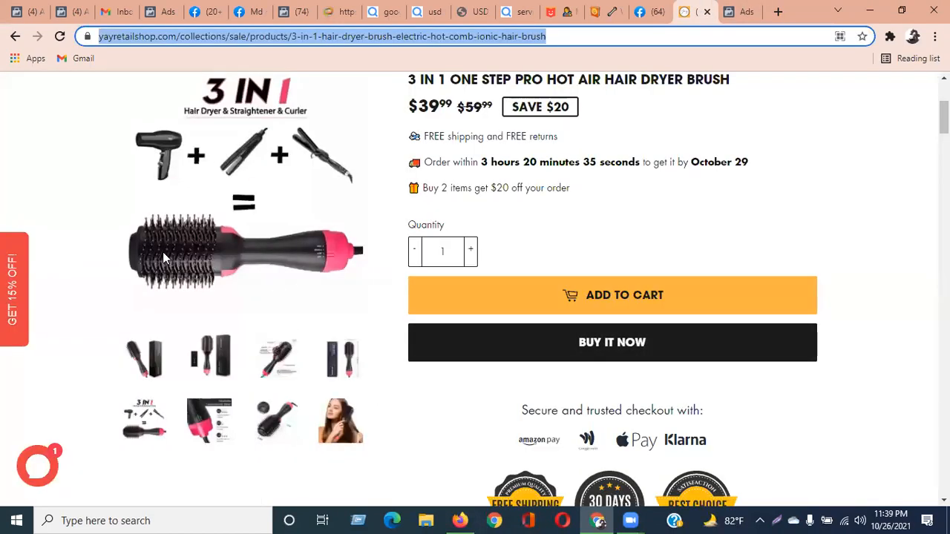
pyautogui.scroll(2, 216, 225)
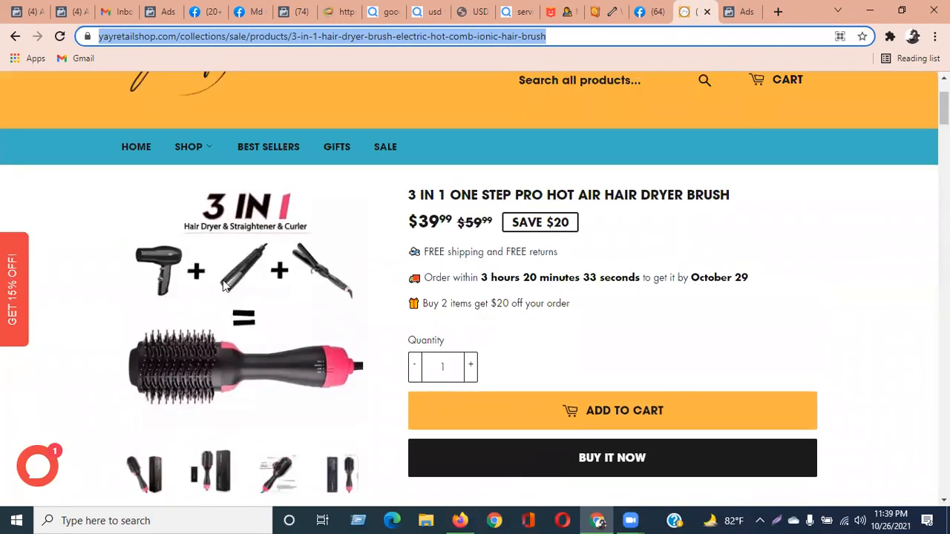
pyautogui.scroll(-15, 483, 331)
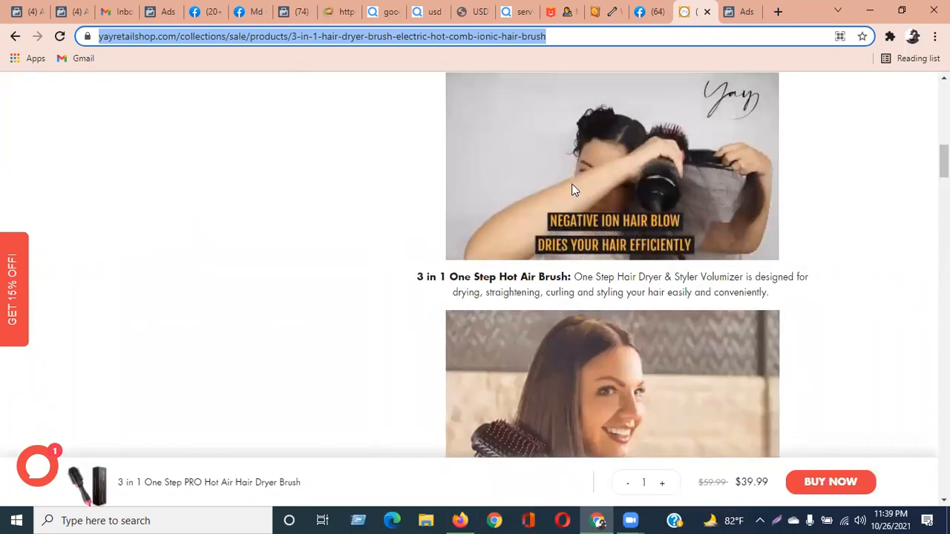
pyautogui.scroll(2, 577, 208)
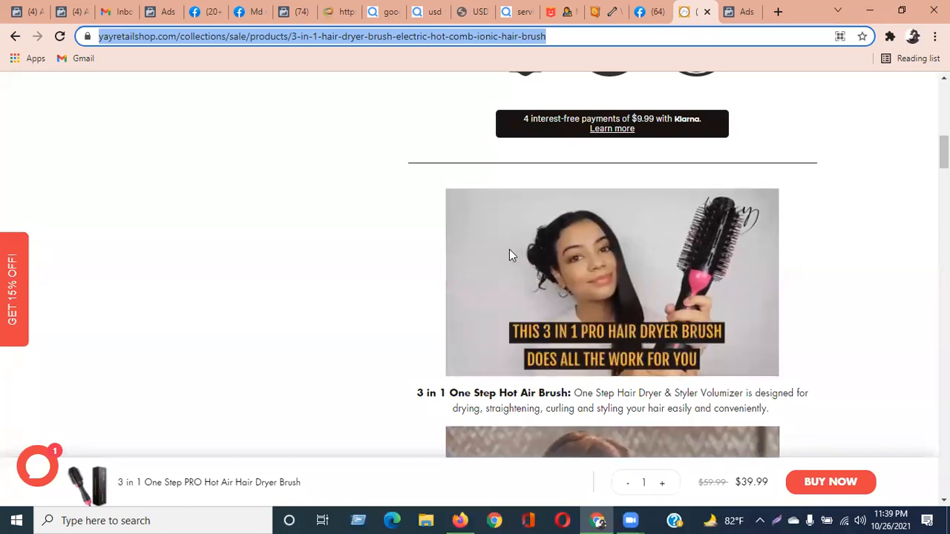
pyautogui.scroll(4, 583, 246)
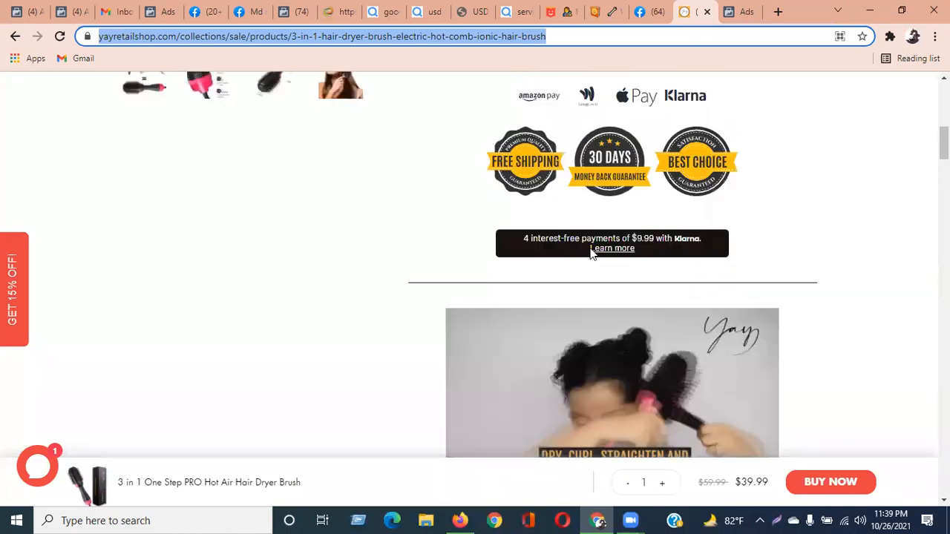
pyautogui.scroll(3, 214, 227)
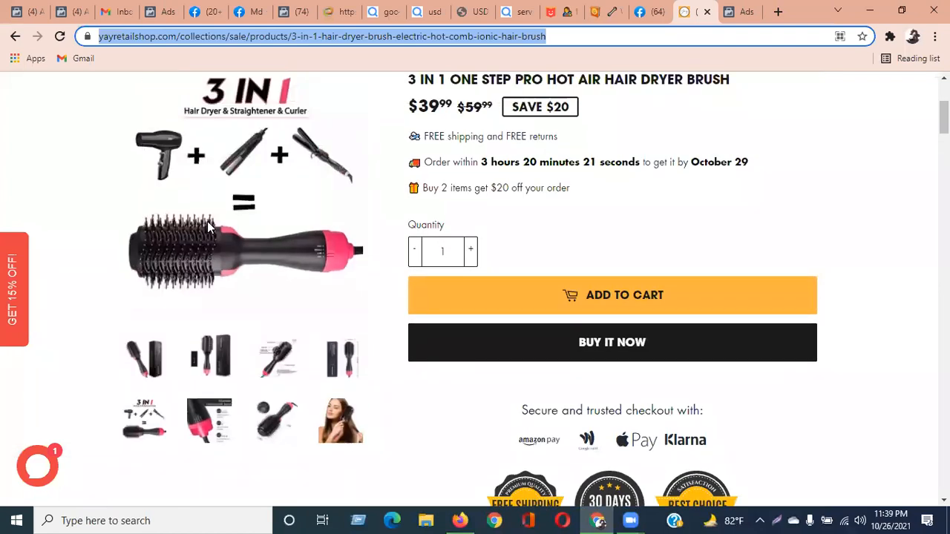
pyautogui.click(738, 11)
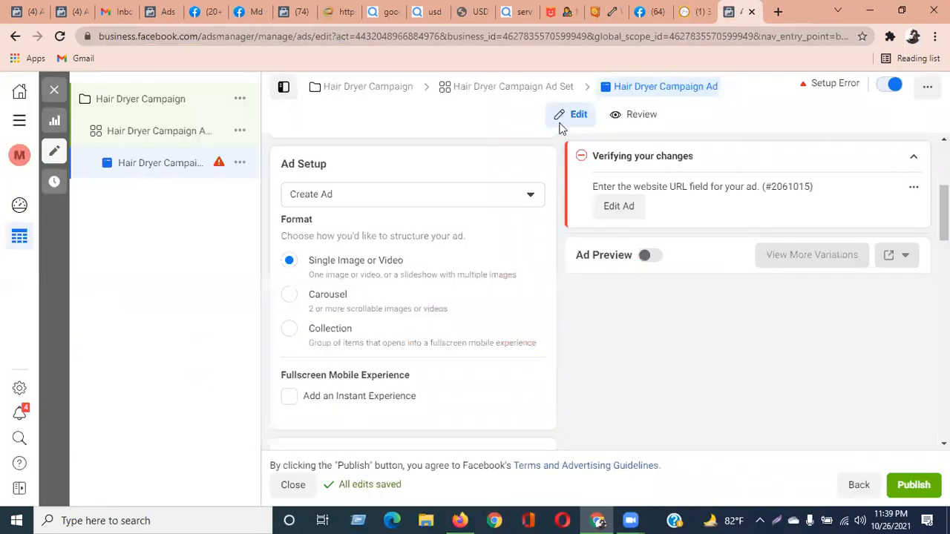
pyautogui.click(703, 10)
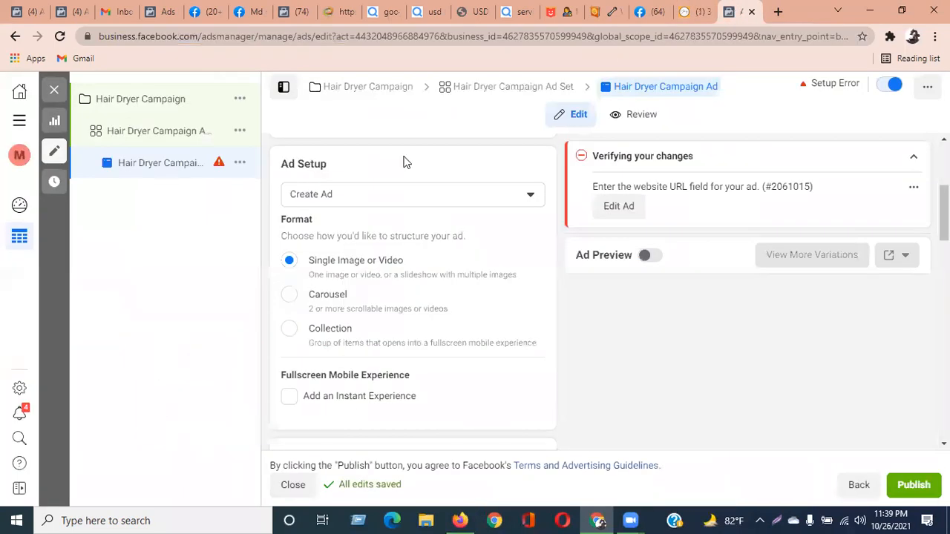
pyautogui.click(738, 11)
pyautogui.click(698, 12)
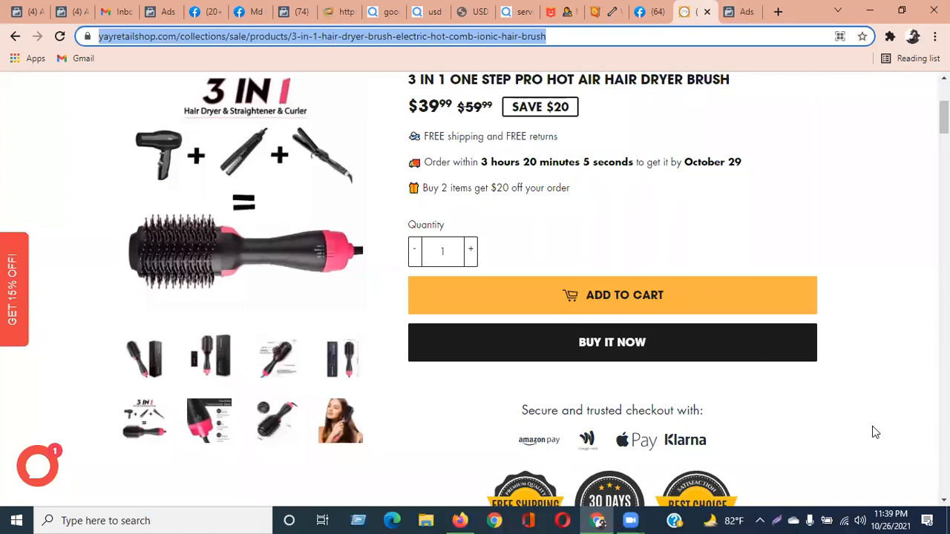
pyautogui.click(739, 12)
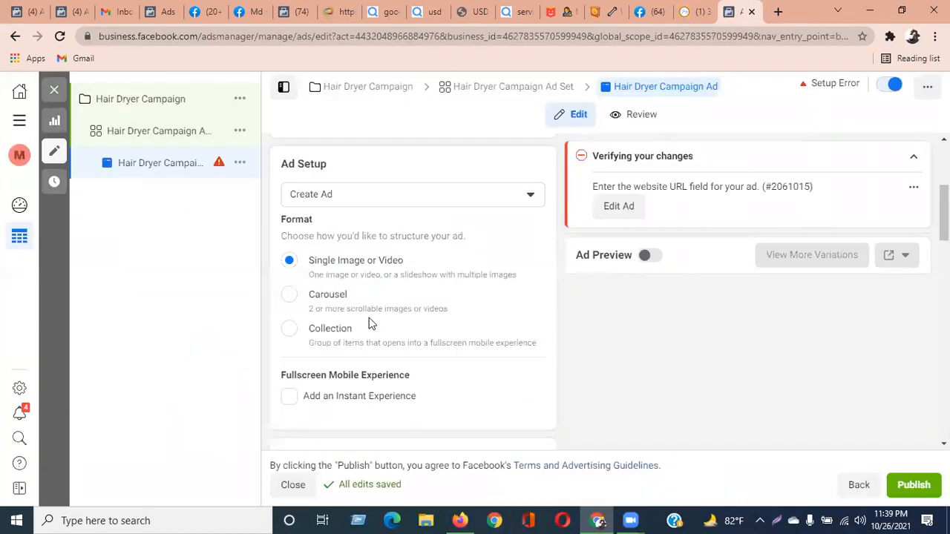
# Set the ad format to Carousel and look over the fields of its carousel cards.
pyautogui.click(290, 297)
pyautogui.scroll(-2, 398, 289)
pyautogui.scroll(-2, 397, 289)
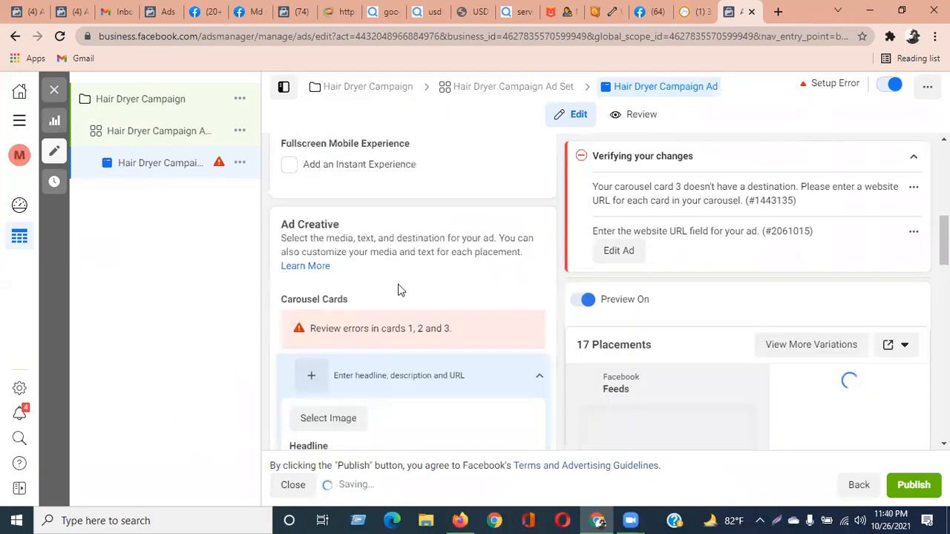
pyautogui.scroll(-2, 394, 250)
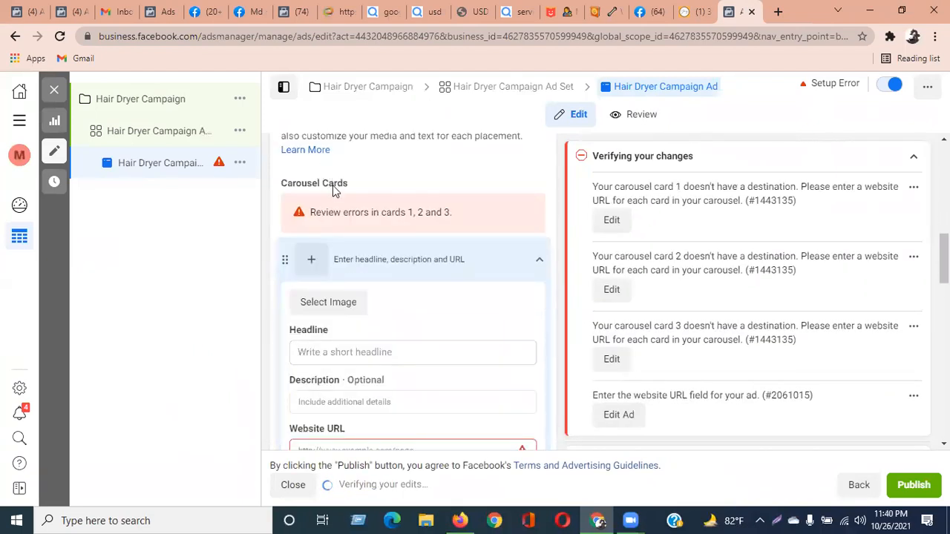
pyautogui.scroll(-4, 410, 270)
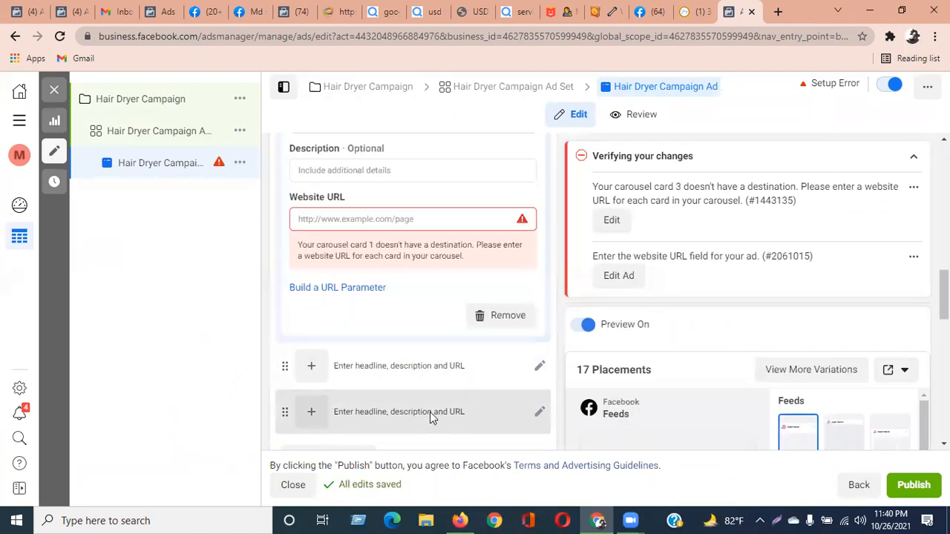
# Add another image card to the carousel and expand the third card for editing.
pyautogui.scroll(-2, 430, 414)
pyautogui.click(363, 342)
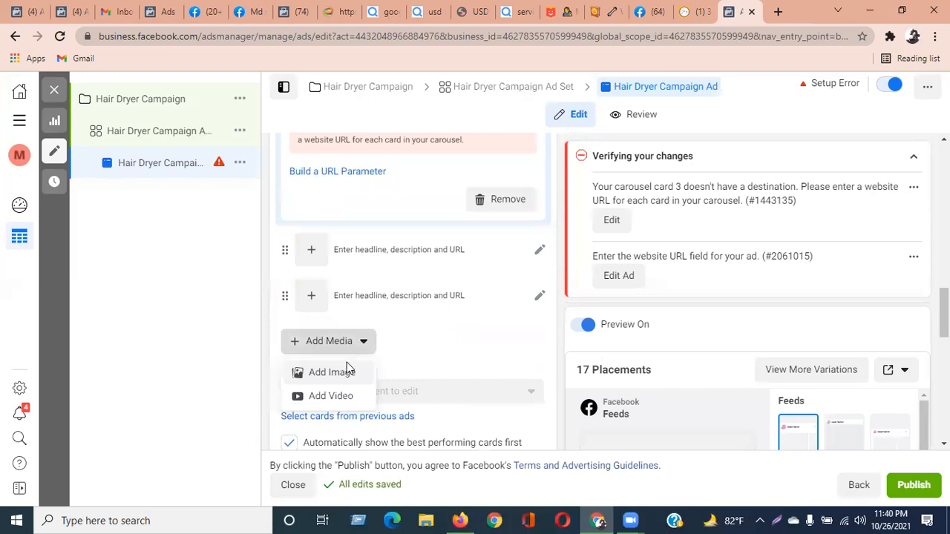
pyautogui.click(332, 373)
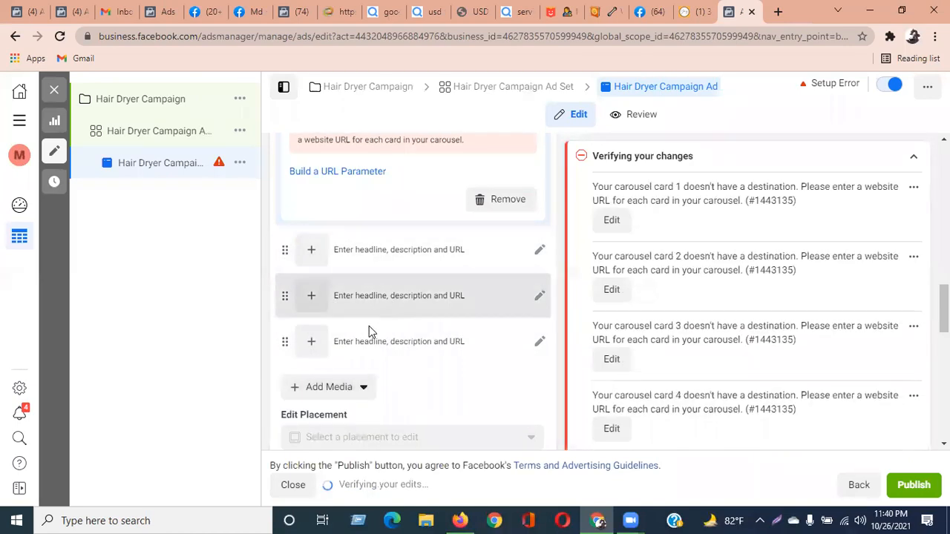
pyautogui.click(356, 290)
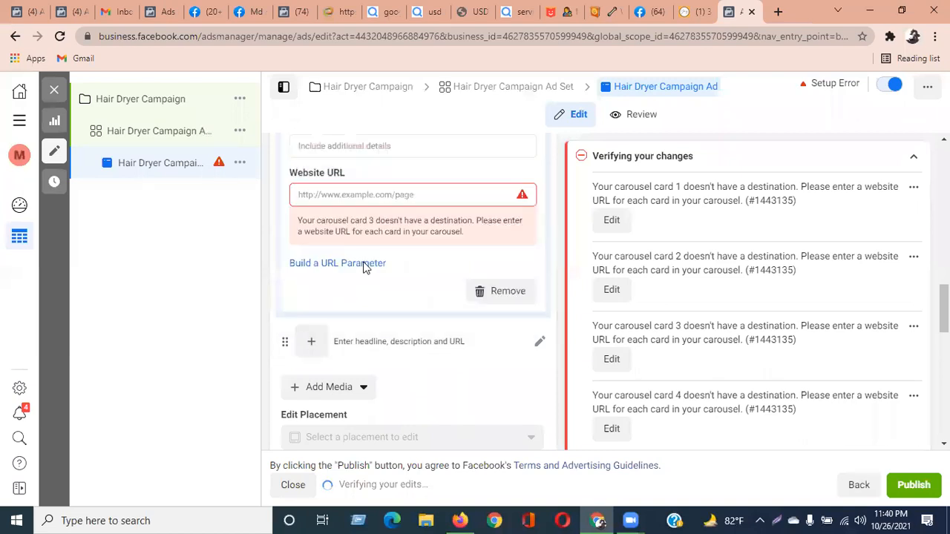
pyautogui.scroll(5, 383, 269)
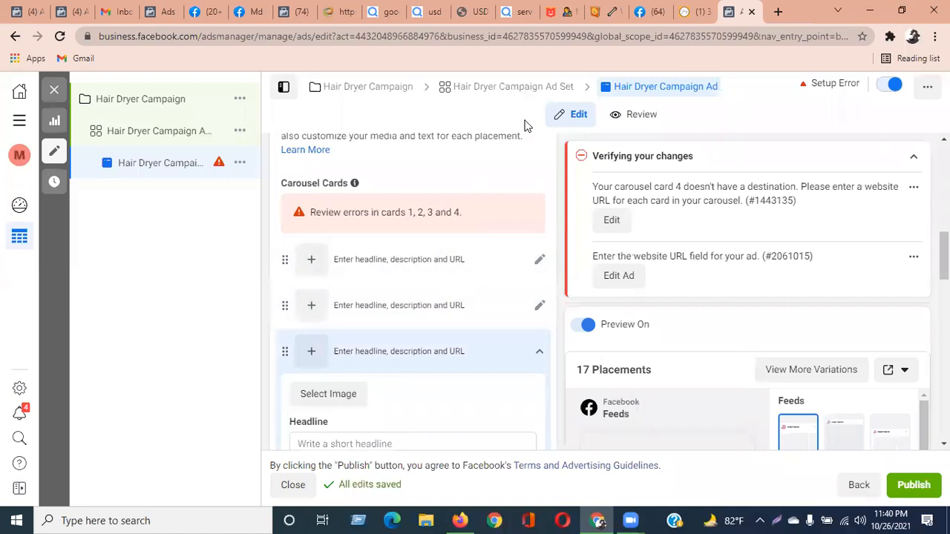
# Capture a screen region of about 511x510 pixels around the product images on the hair dryer brush page.
pyautogui.click(693, 15)
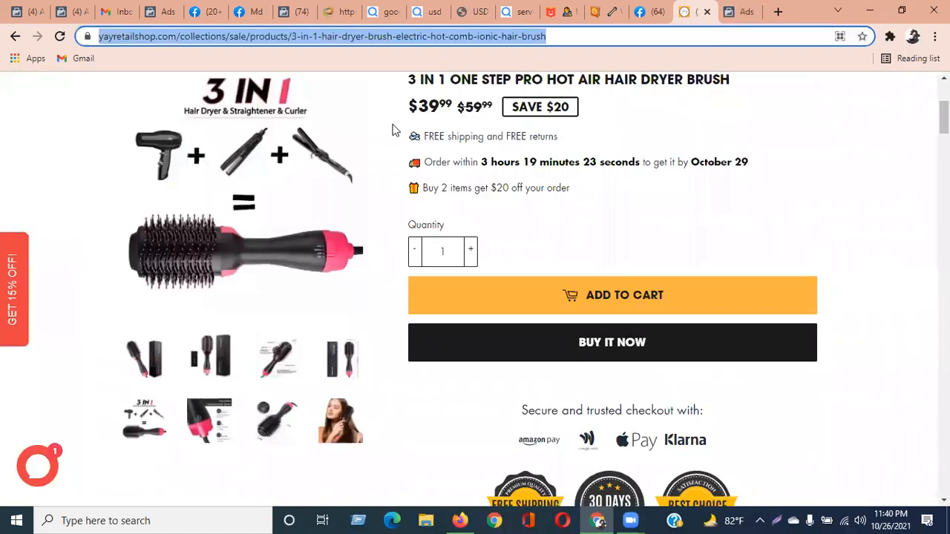
pyautogui.click(777, 521)
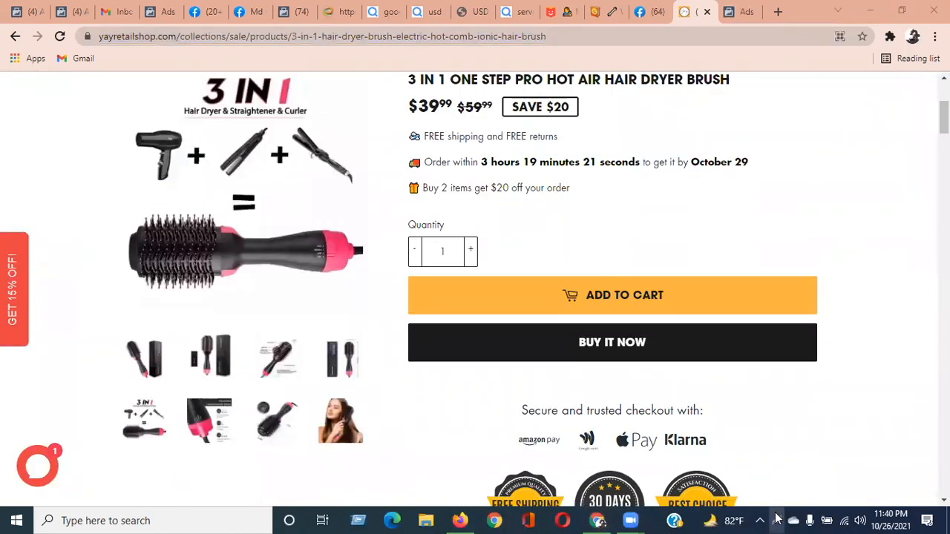
pyautogui.moveTo(7, 87); pyautogui.dragTo(386, 448)
pyautogui.moveTo(254, 276)
pyautogui.mouseDown()
pyautogui.moveTo(253, 247)
pyautogui.moveTo(254, 264)
pyautogui.mouseUp()
pyautogui.moveTo(14, 248); pyautogui.dragTo(32, 252)
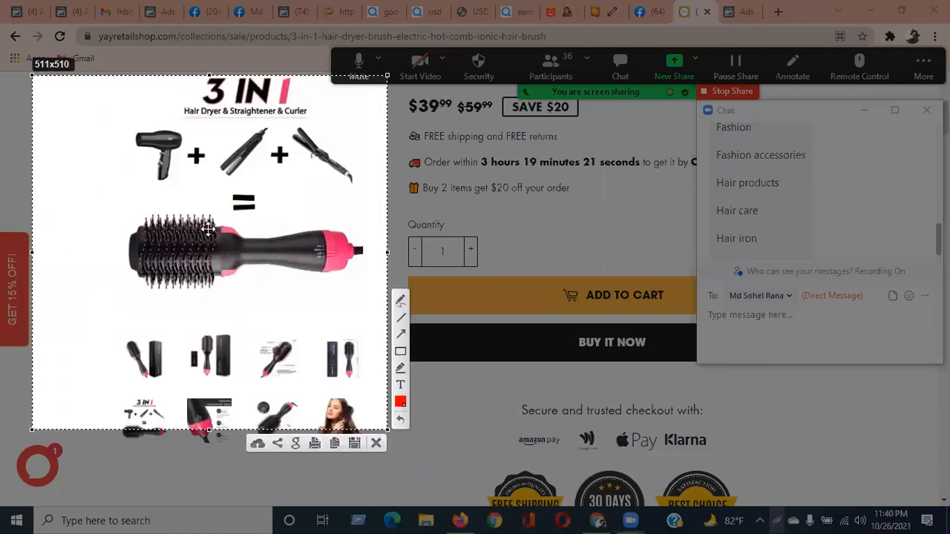
# Save the captured product image as a JPEG named Screenshot_2.o in the Downloads folder.
pyautogui.click(353, 444)
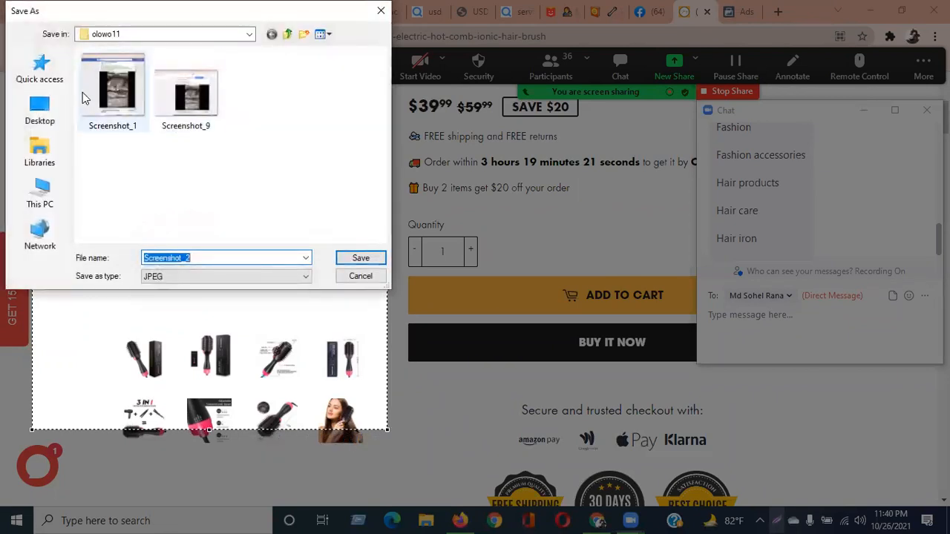
pyautogui.click(145, 35)
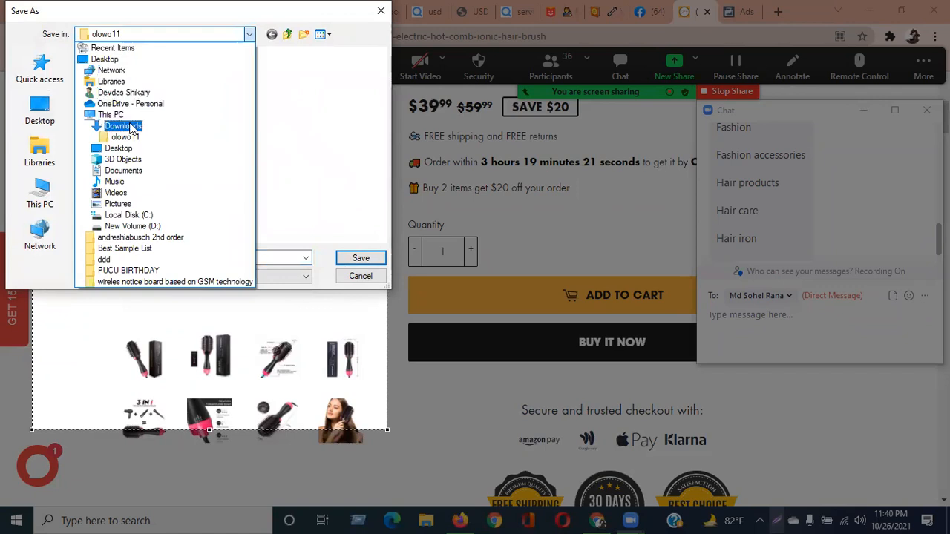
pyautogui.click(124, 126)
pyautogui.click(200, 258)
pyautogui.click(199, 259)
pyautogui.write('.o')
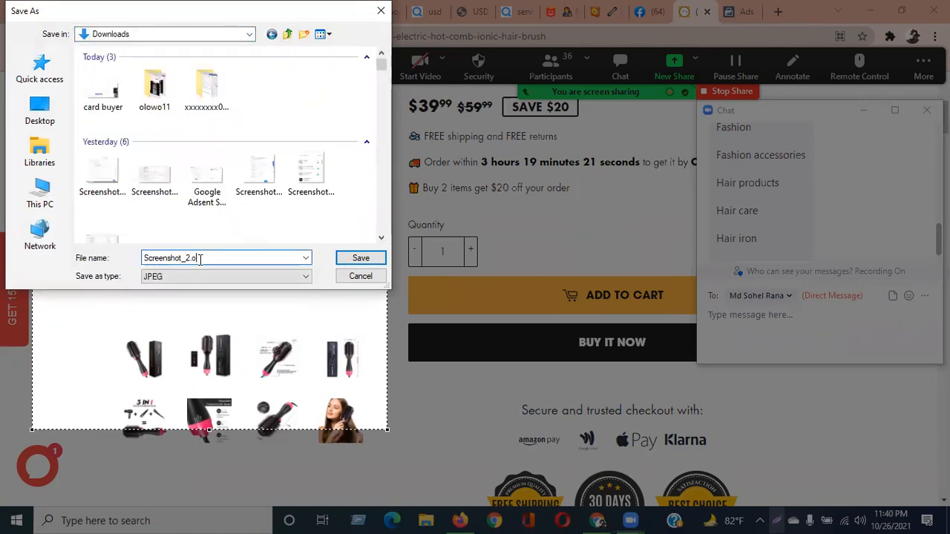
pyautogui.click(360, 258)
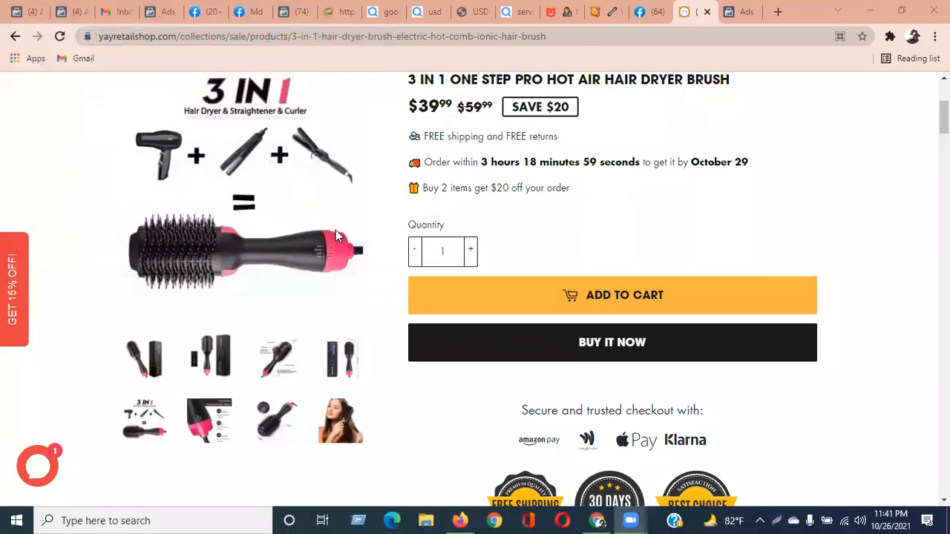
# Return to Ads Manager, set the ad format to Single Image or Video and go to the ad creative's media section.
pyautogui.click(740, 12)
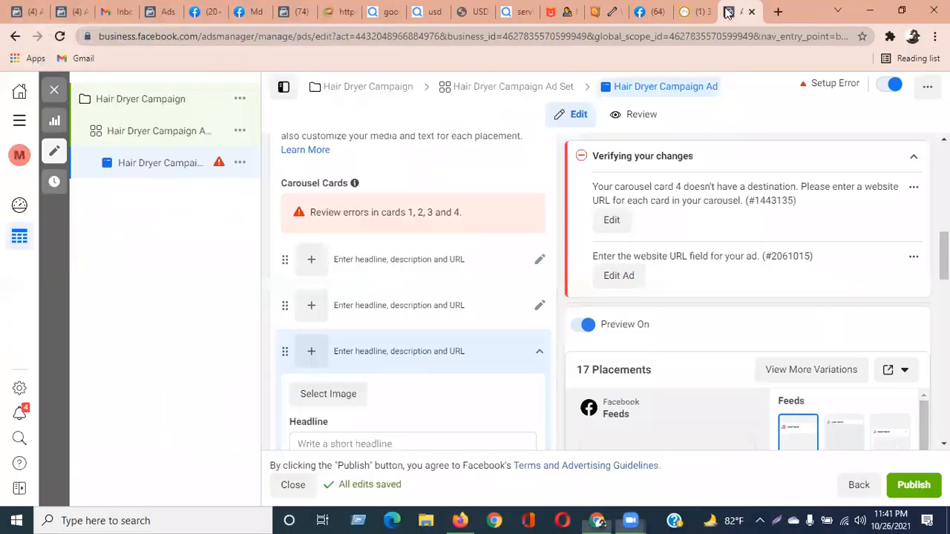
pyautogui.scroll(5, 418, 260)
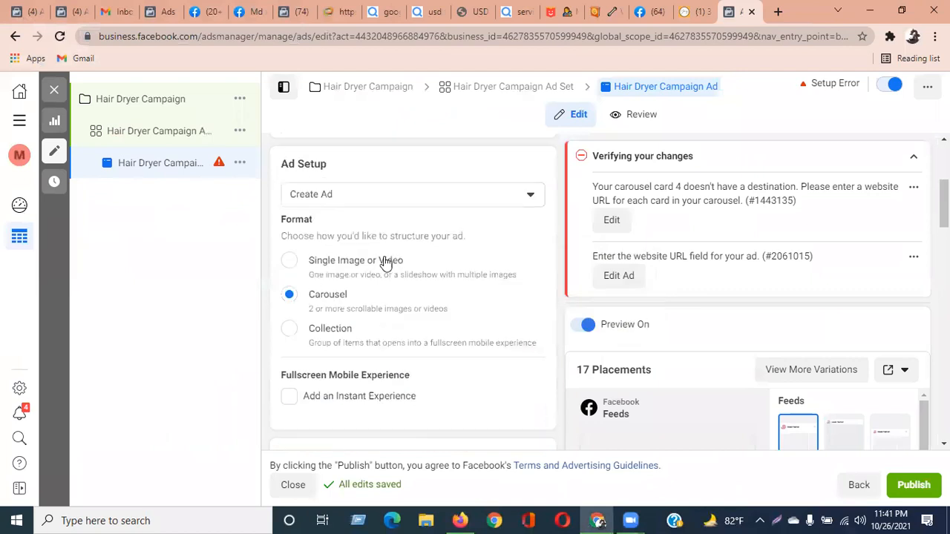
pyautogui.click(289, 266)
pyautogui.scroll(-2, 363, 280)
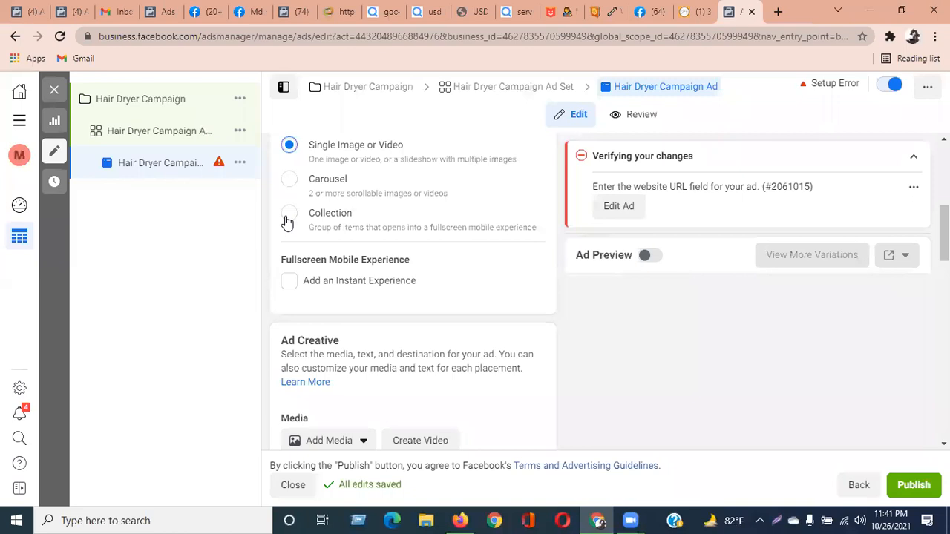
pyautogui.scroll(-2, 473, 226)
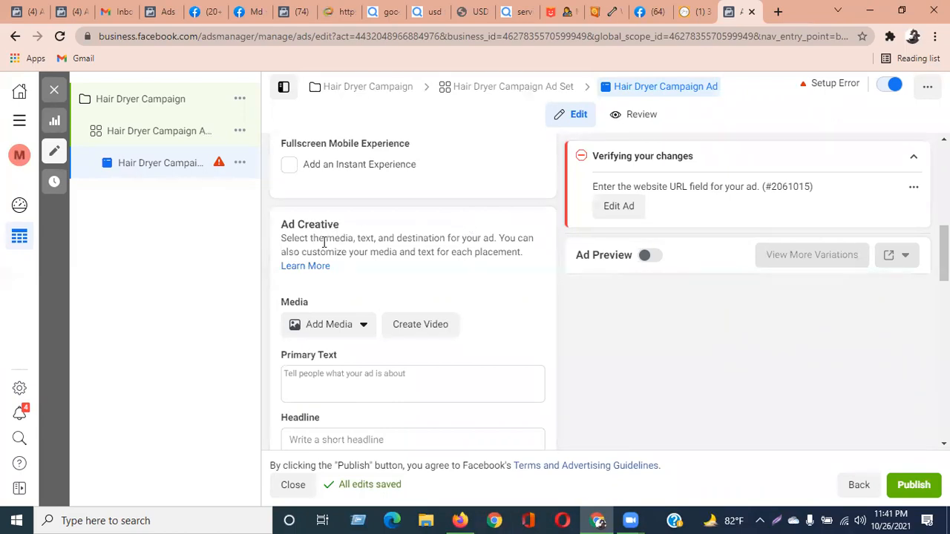
pyautogui.scroll(-2, 324, 241)
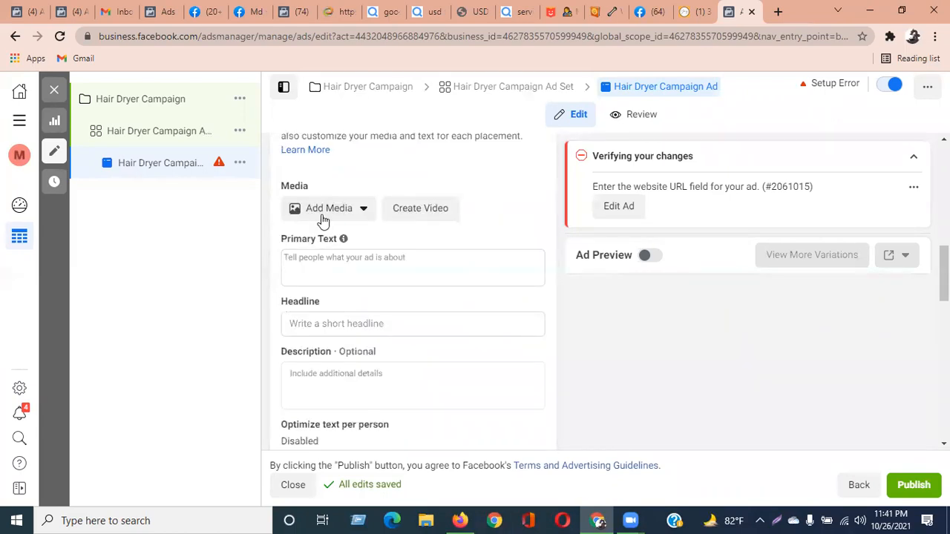
# Upload Screenshot_2.o from the Downloads folder as the ad's image, keeping the recommended original crops for all placement groups.
pyautogui.click(364, 213)
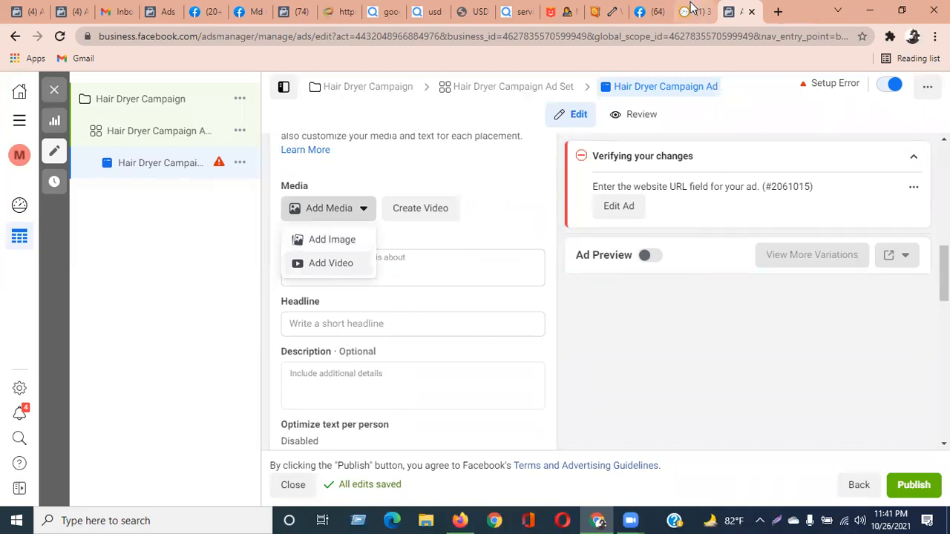
pyautogui.click(690, 11)
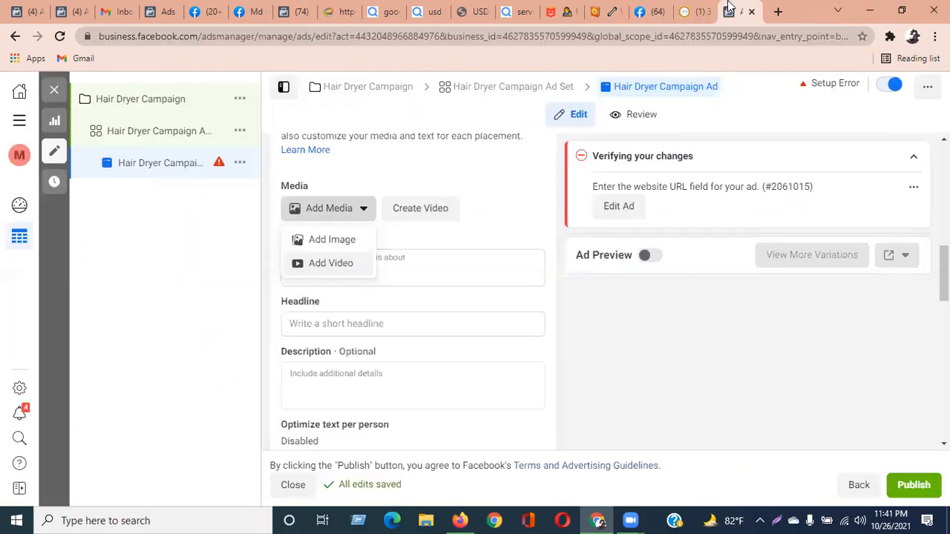
pyautogui.click(725, 10)
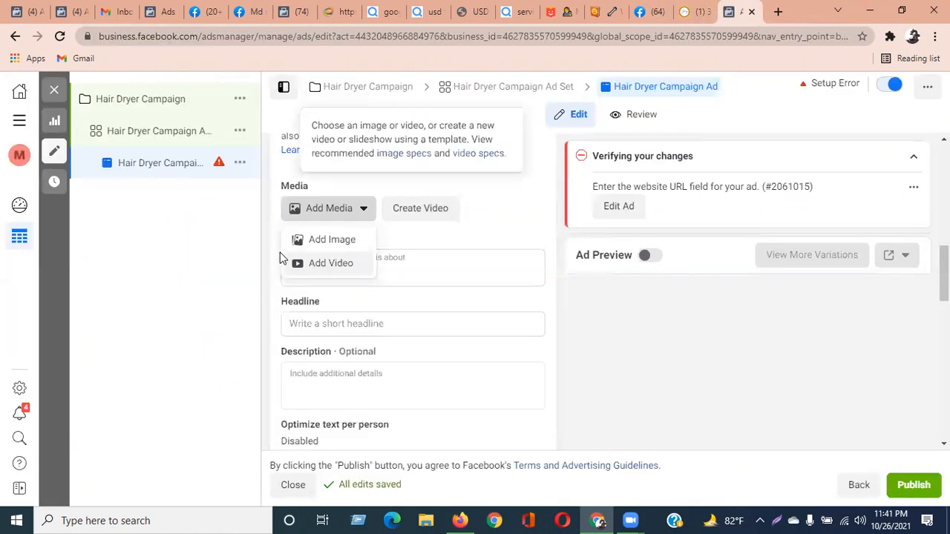
pyautogui.click(332, 240)
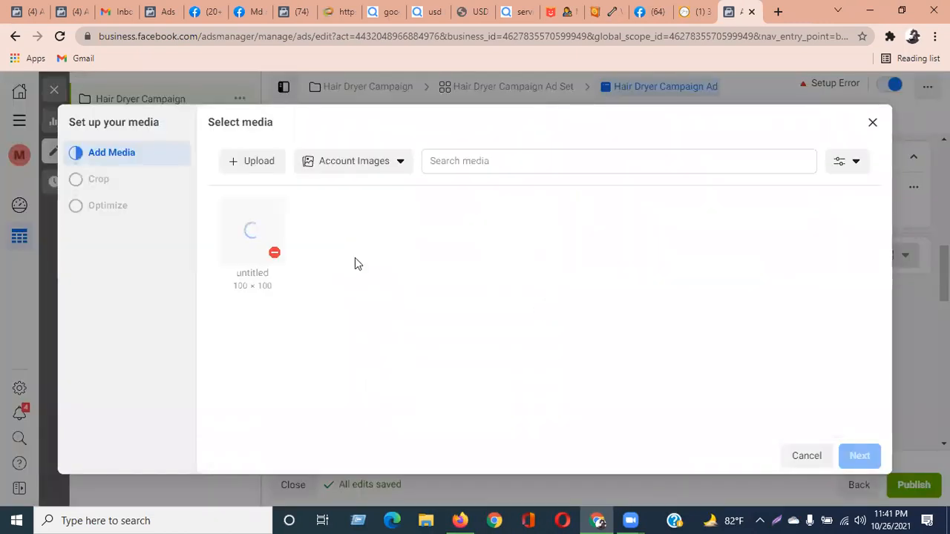
pyautogui.click(256, 164)
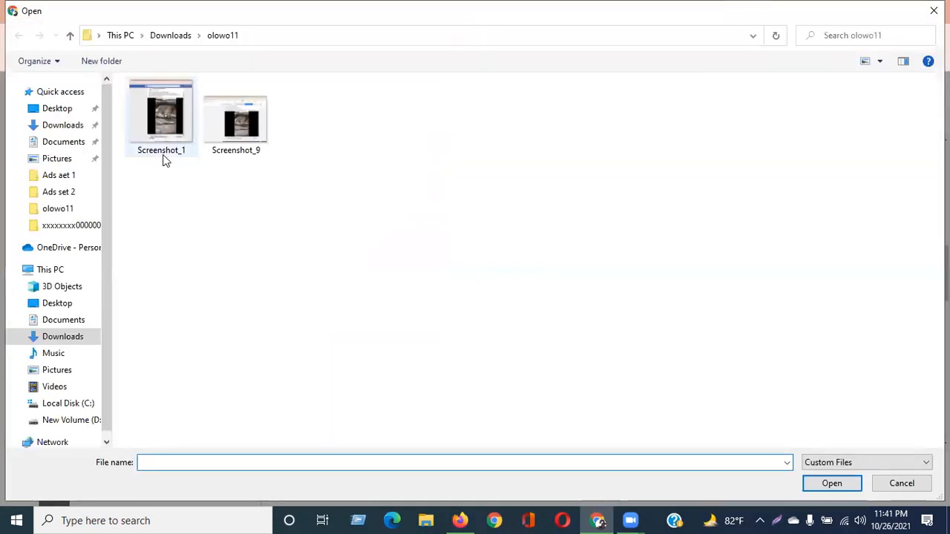
pyautogui.click(74, 124)
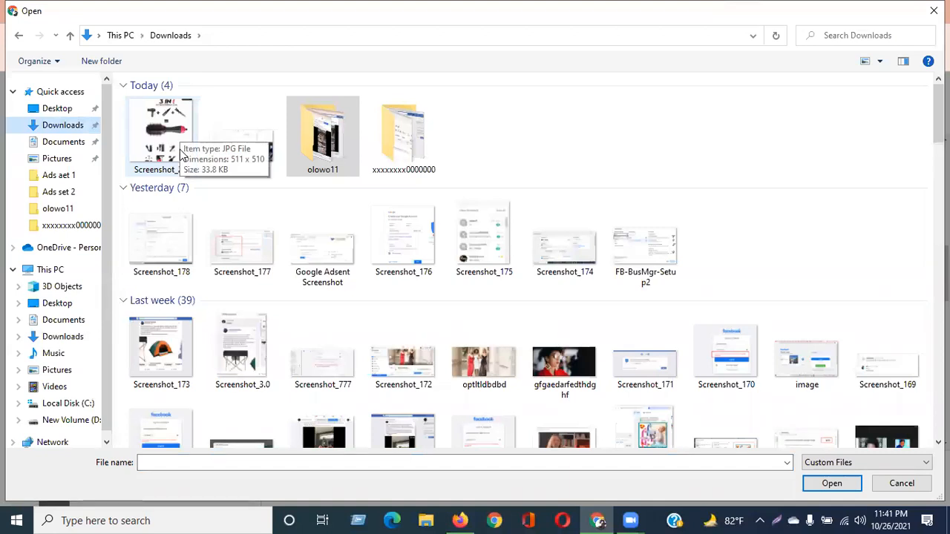
pyautogui.click(156, 158)
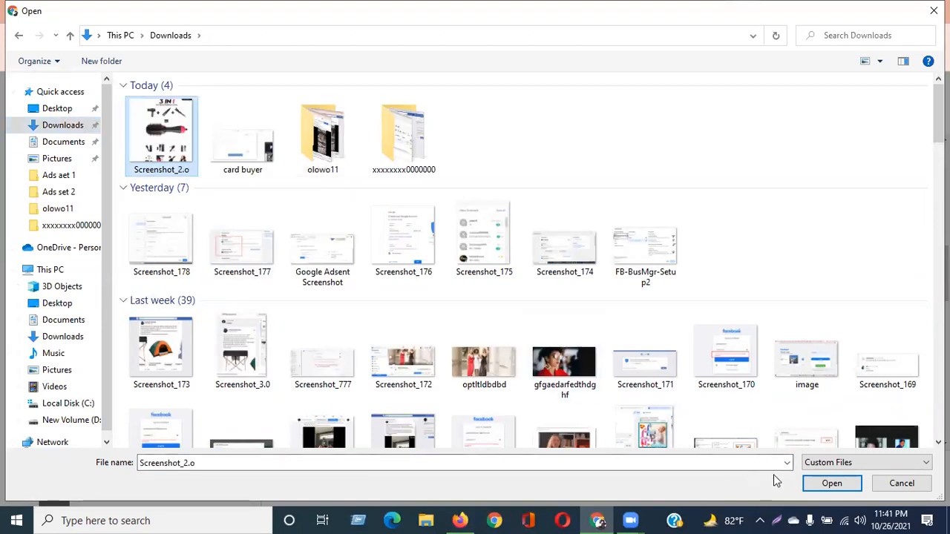
pyautogui.click(816, 485)
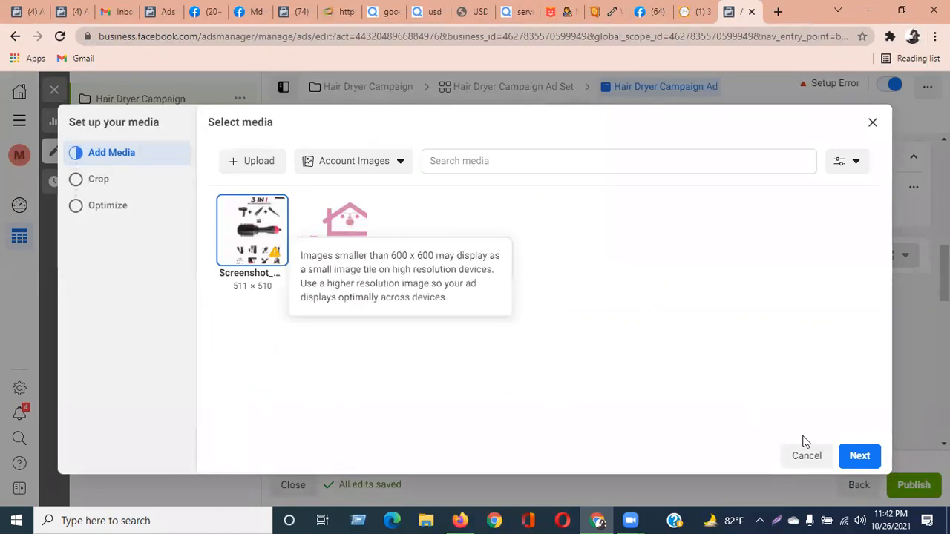
pyautogui.click(859, 457)
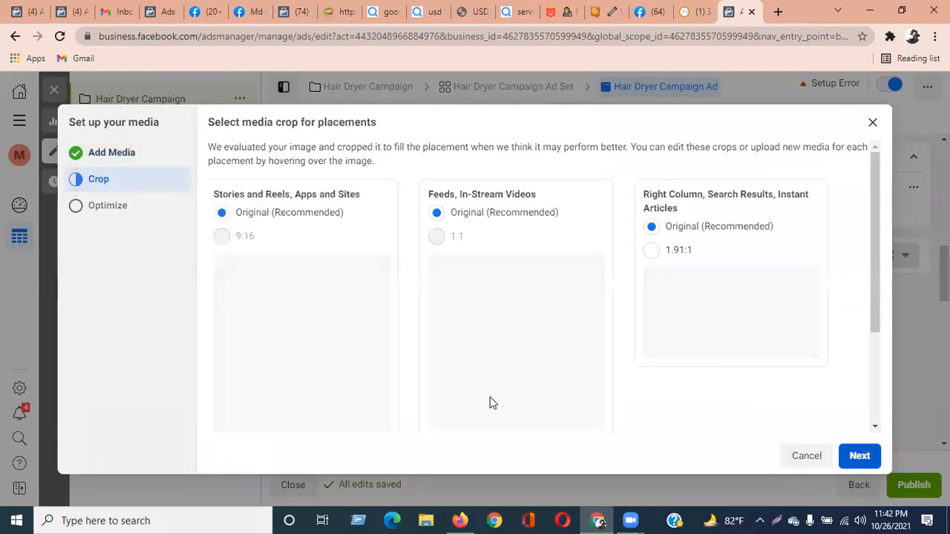
pyautogui.click(859, 457)
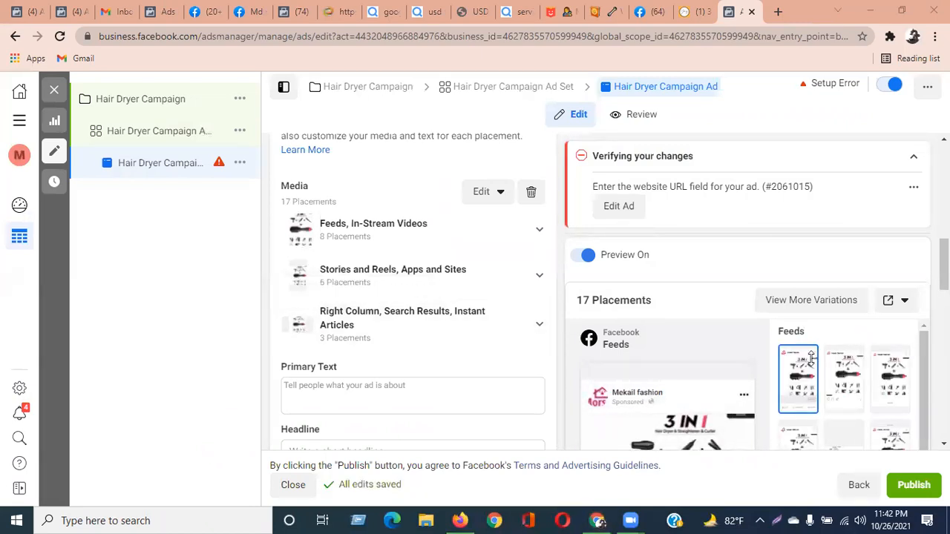
# Review the ad setup and creative fields, expanding the feeds and right column groups to examine the image's placements.
pyautogui.scroll(5, 437, 231)
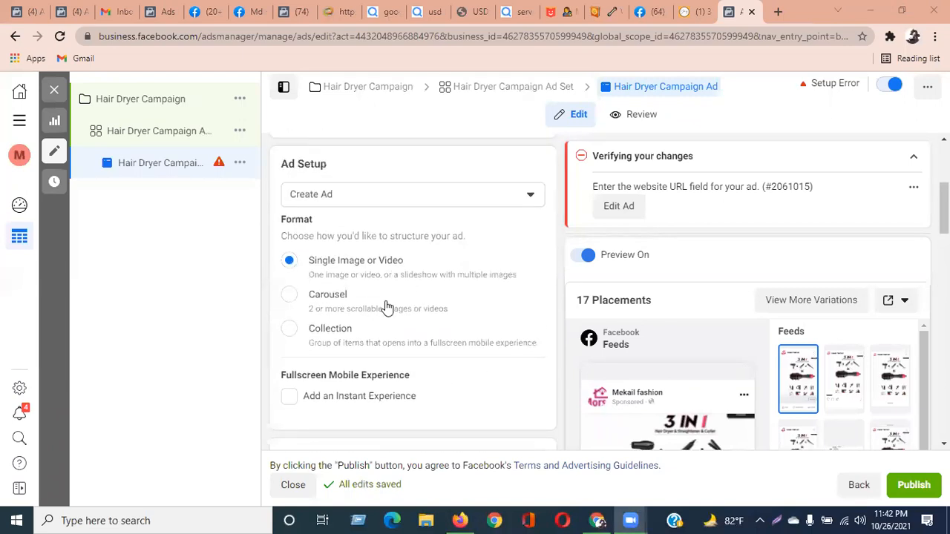
pyautogui.scroll(-3, 386, 305)
pyautogui.scroll(-2, 371, 245)
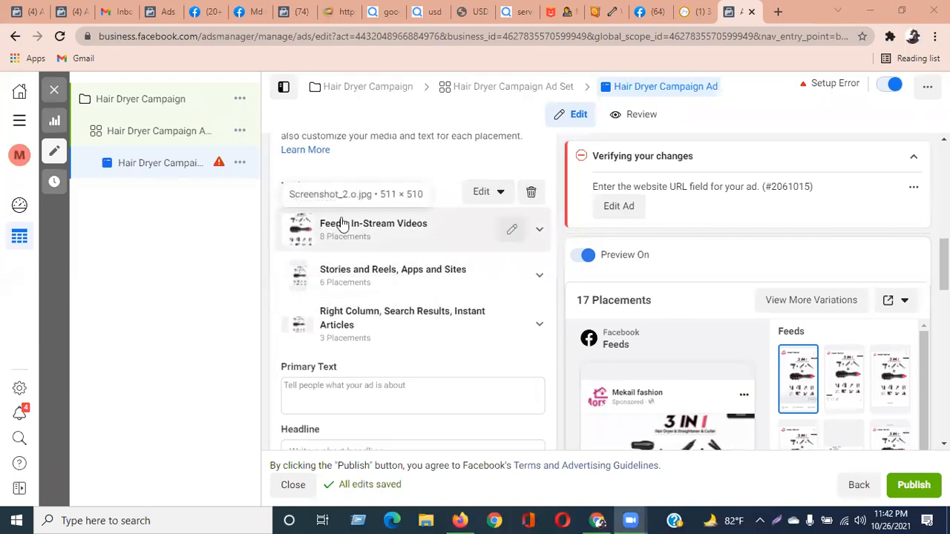
pyautogui.scroll(2, 352, 225)
pyautogui.scroll(-2, 351, 224)
pyautogui.scroll(-3, 353, 229)
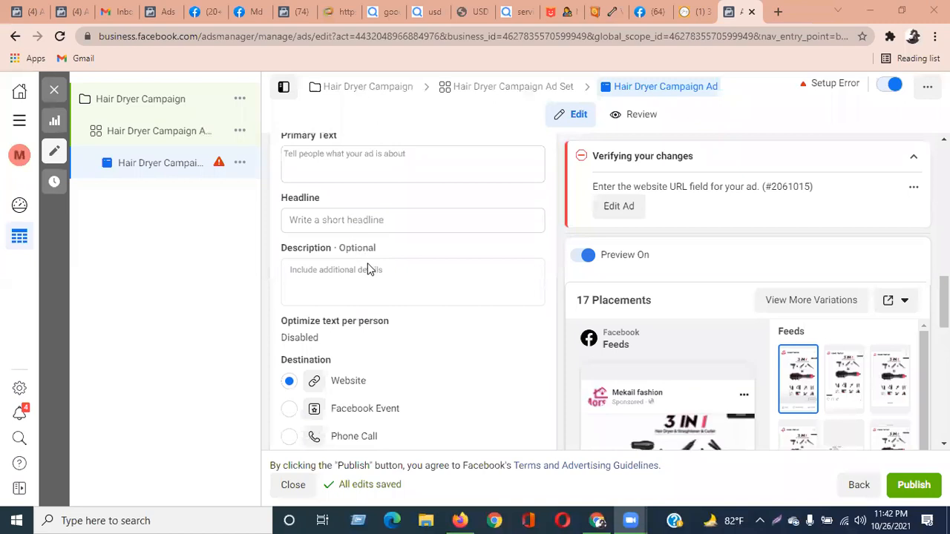
pyautogui.scroll(5, 368, 270)
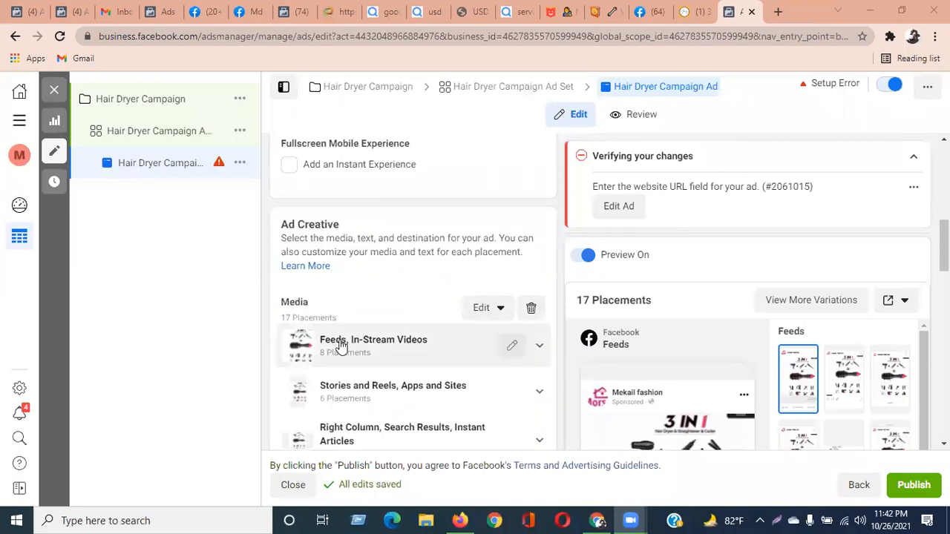
pyautogui.click(300, 352)
pyautogui.scroll(-5, 445, 321)
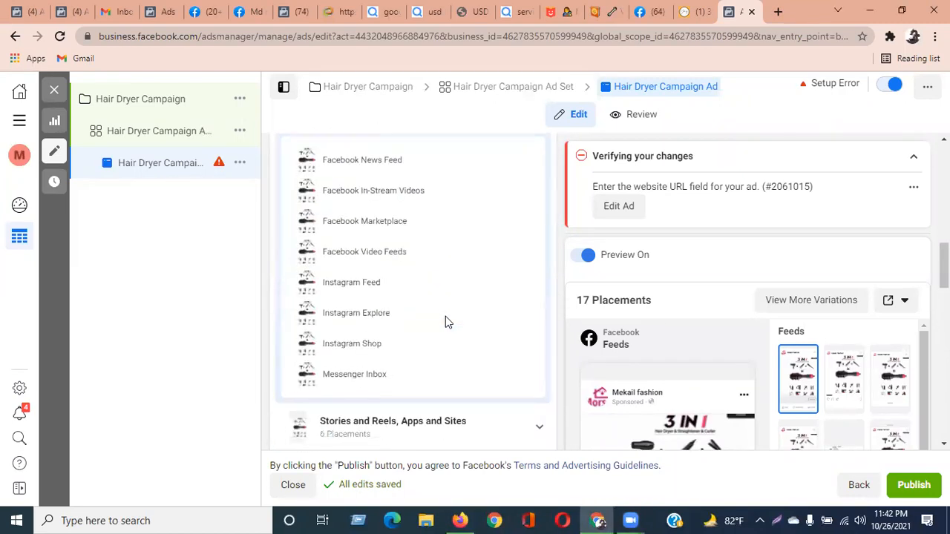
pyautogui.scroll(1, 445, 322)
pyautogui.scroll(5, 446, 319)
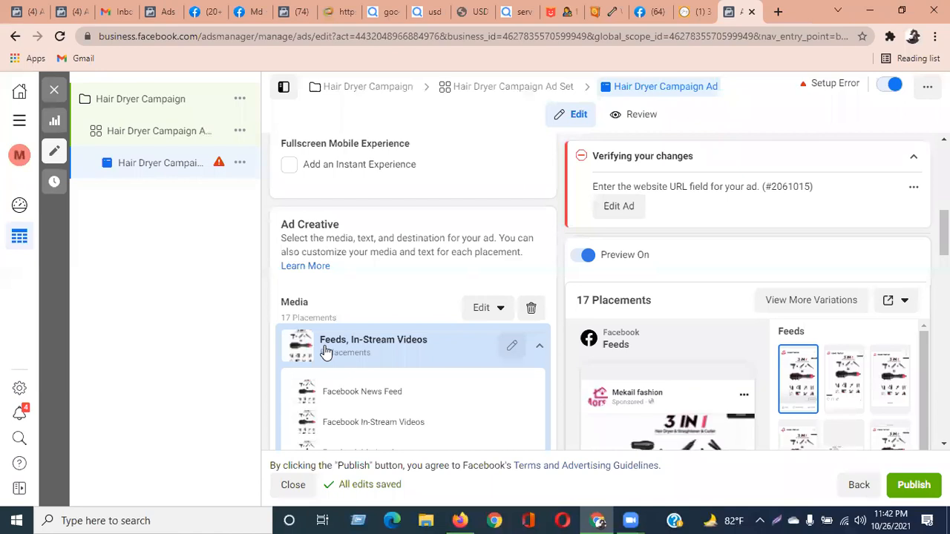
pyautogui.scroll(-3, 384, 360)
pyautogui.scroll(-2, 384, 360)
pyautogui.click(341, 361)
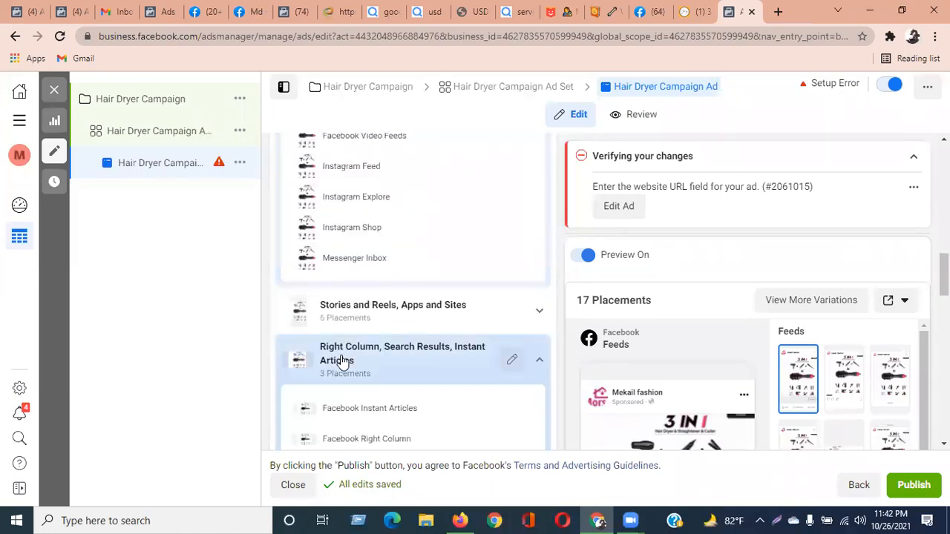
pyautogui.scroll(-5, 343, 363)
pyautogui.scroll(8, 342, 365)
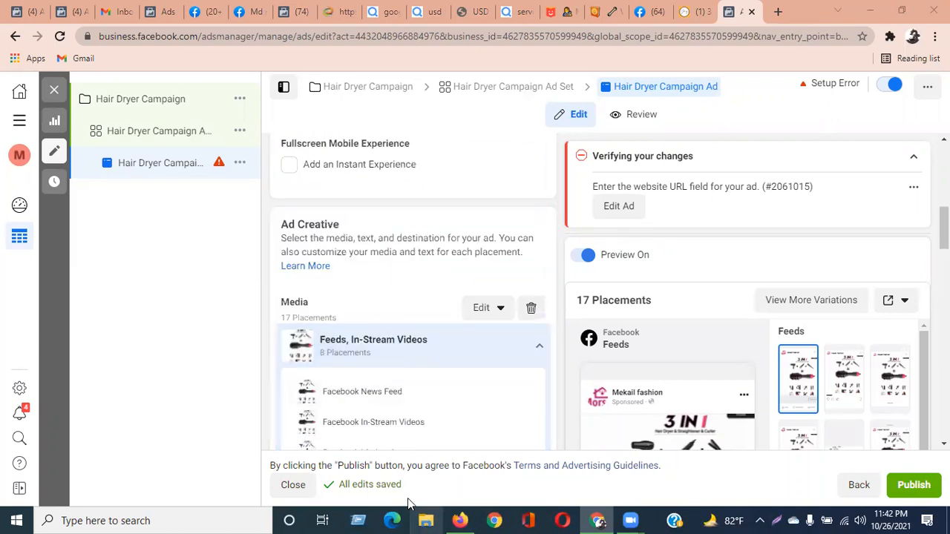
# Check the size recommendation for the uploaded product image in the ad's media selection, leaving the selection unchanged.
pyautogui.click(424, 520)
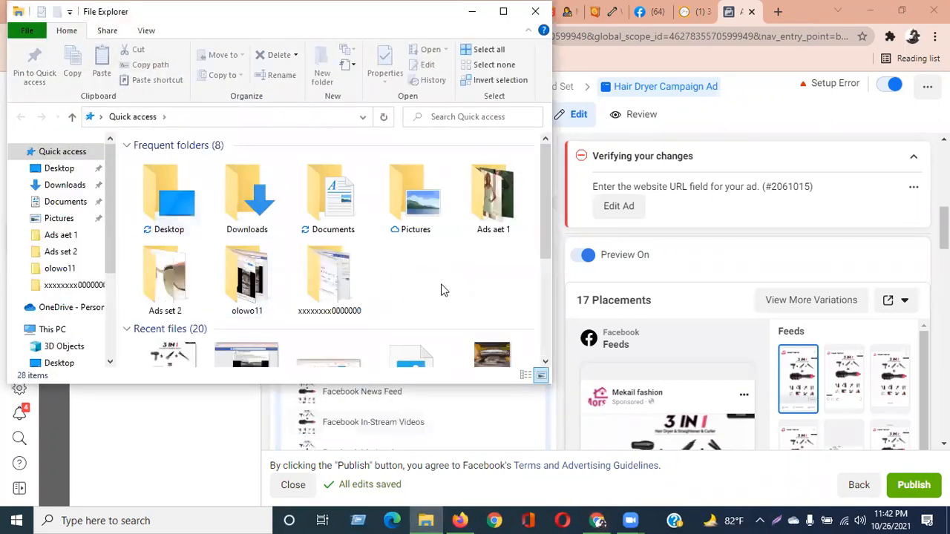
pyautogui.click(535, 11)
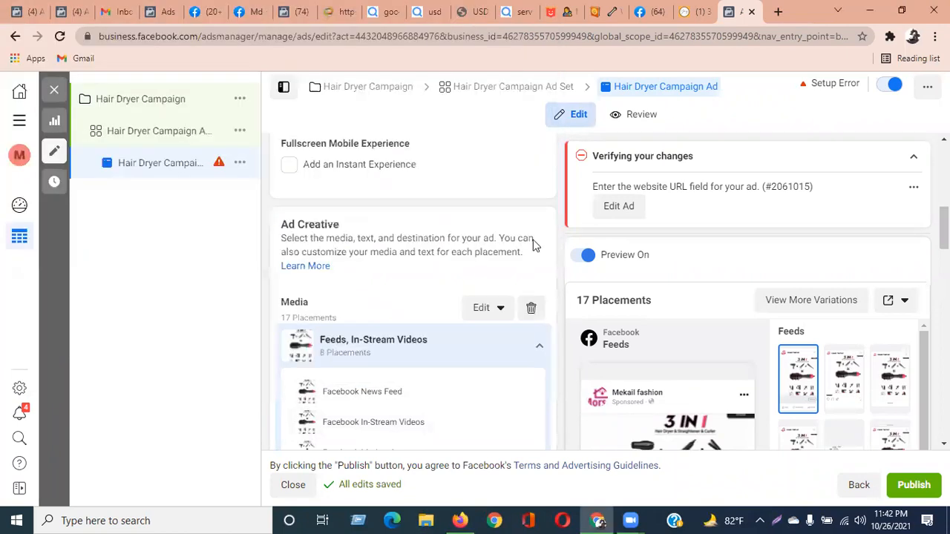
pyautogui.click(493, 309)
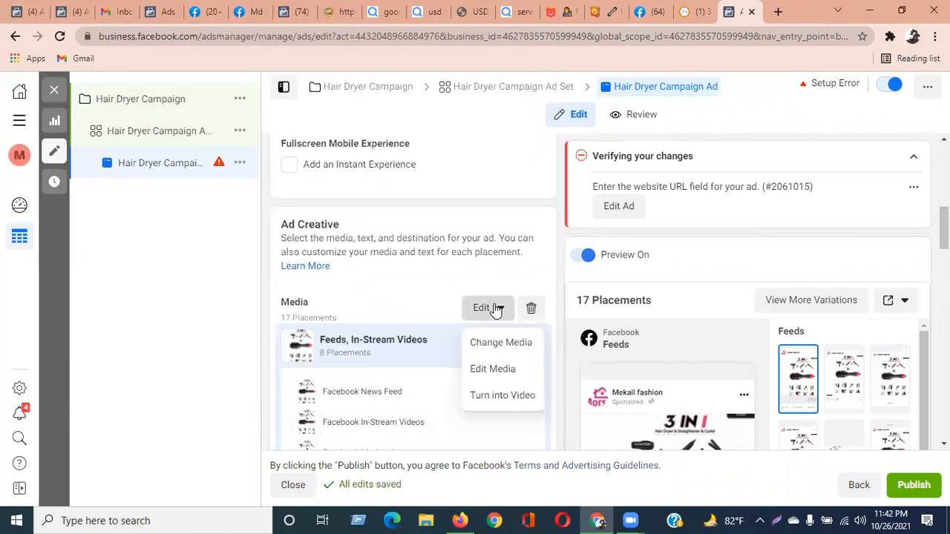
pyautogui.click(504, 340)
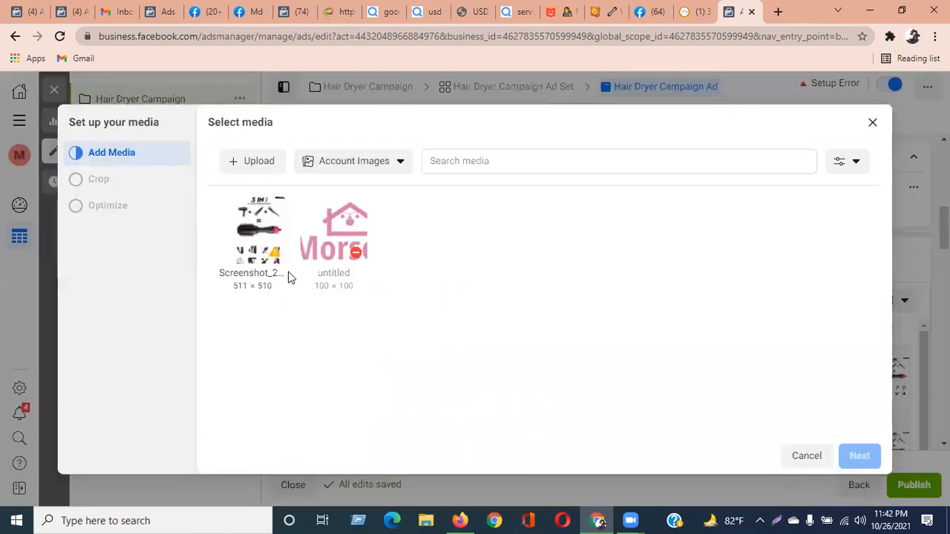
pyautogui.moveTo(274, 260)
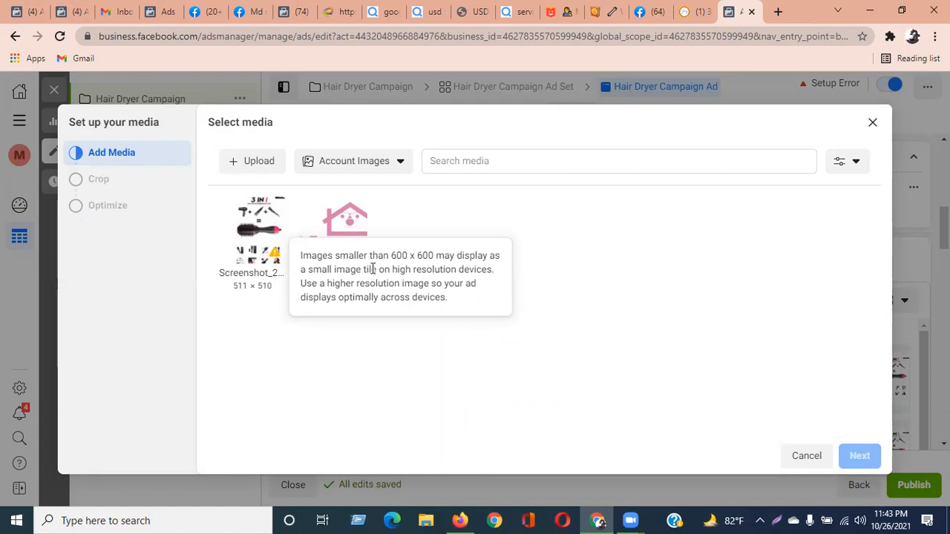
pyautogui.moveTo(392, 257); pyautogui.dragTo(444, 254)
pyautogui.click(872, 123)
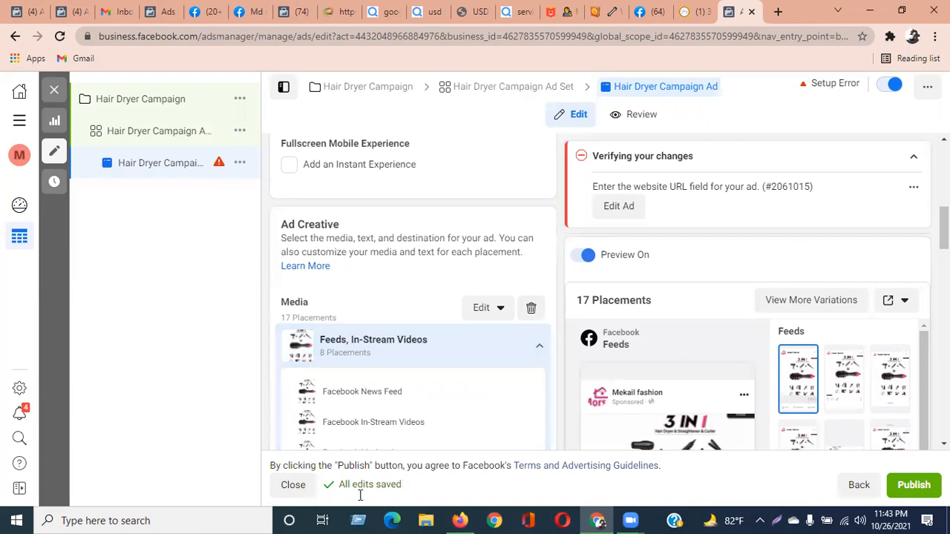
# Open Screenshot_2.o from the Downloads folder in Paint for editing.
pyautogui.click(427, 520)
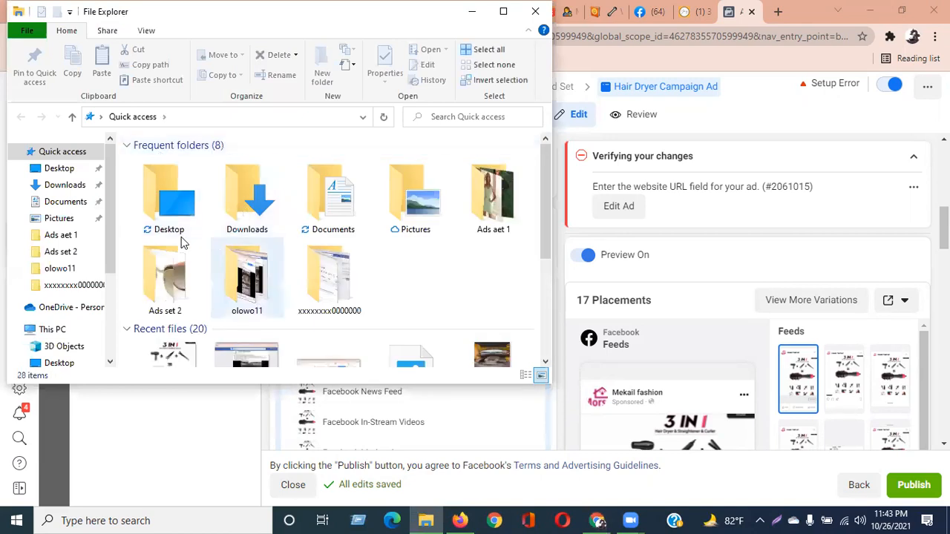
pyautogui.click(68, 187)
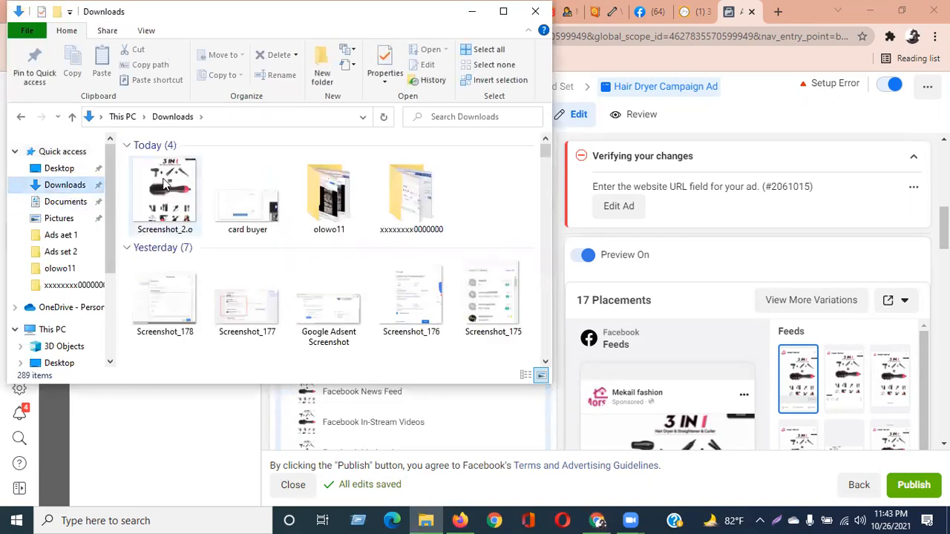
pyautogui.doubleClick(165, 184)
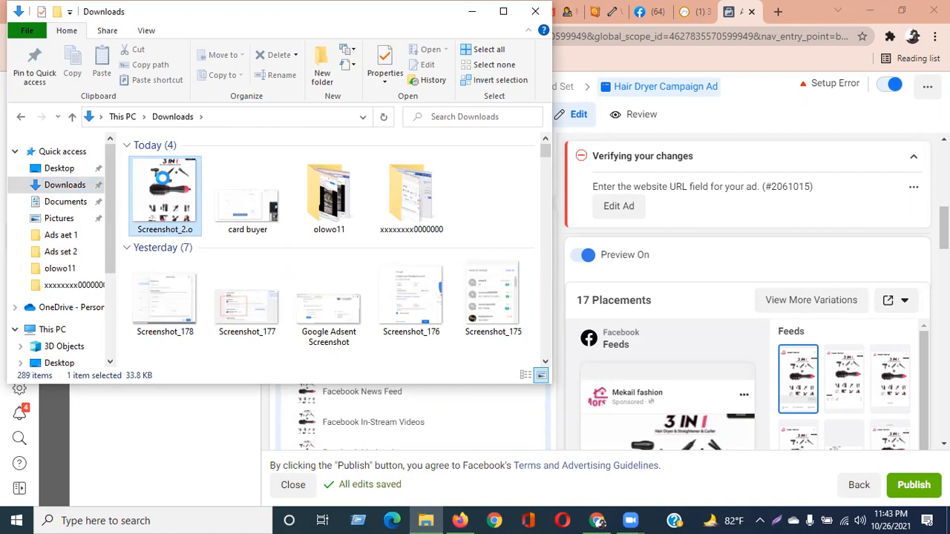
pyautogui.rightClick(165, 179)
pyautogui.click(196, 94)
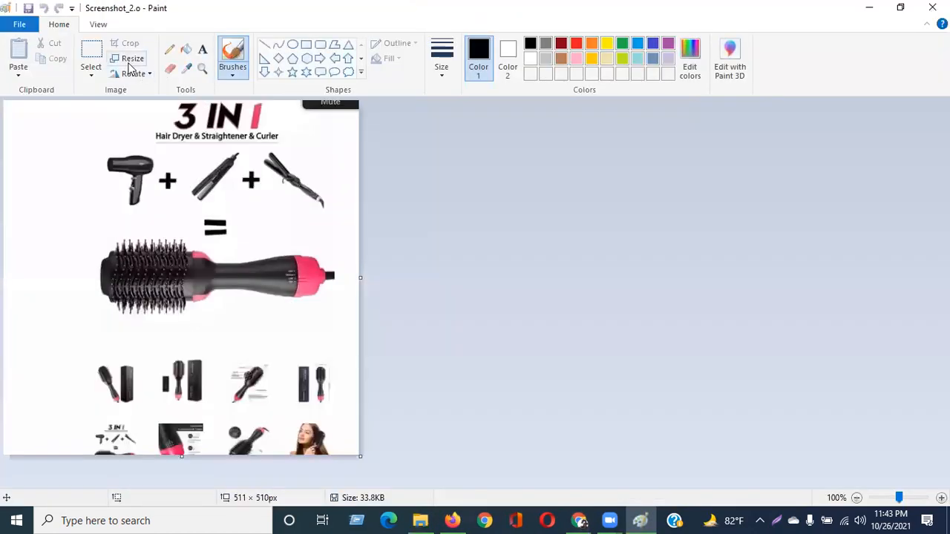
# Resize the product image to 650 x 620 pixels without maintaining the aspect ratio.
pyautogui.click(128, 60)
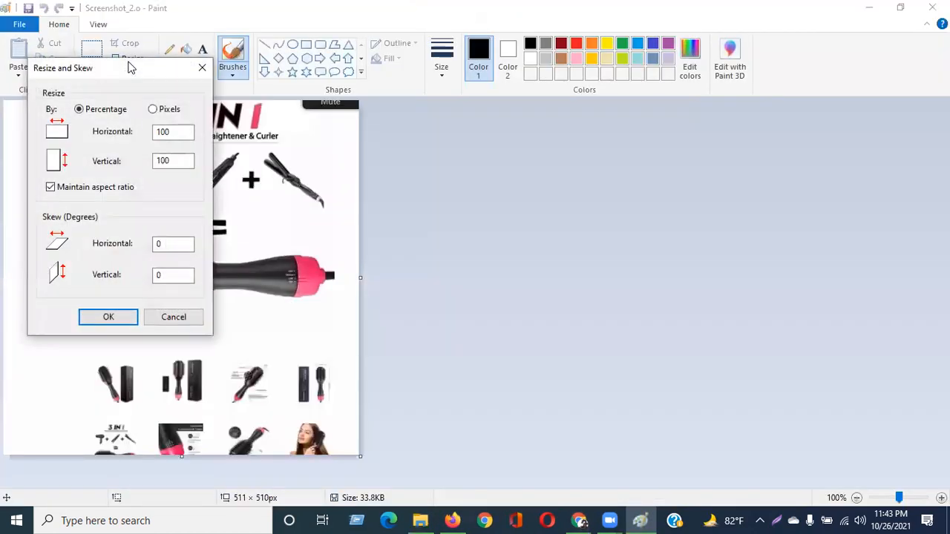
pyautogui.moveTo(132, 67); pyautogui.dragTo(142, 105)
pyautogui.click(163, 148)
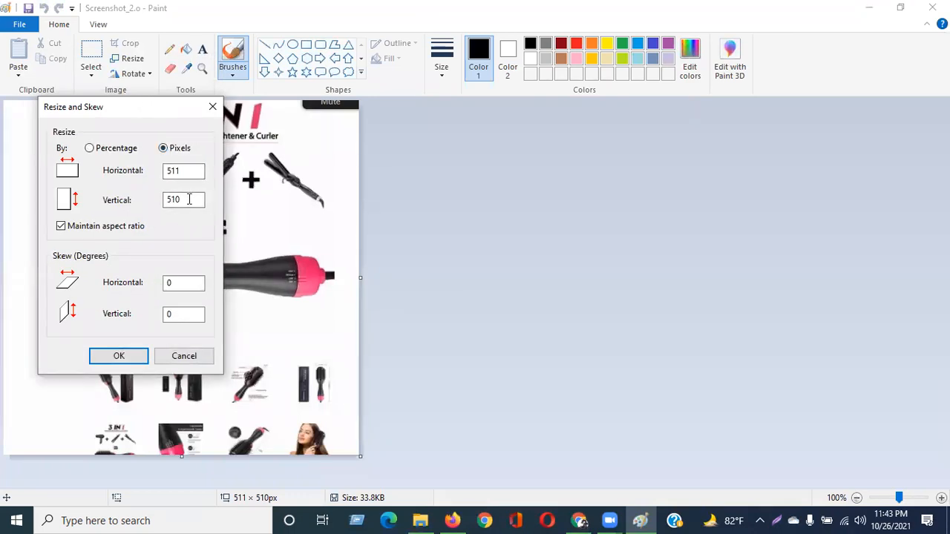
pyautogui.moveTo(186, 198); pyautogui.dragTo(156, 199)
pyautogui.moveTo(178, 175); pyautogui.dragTo(156, 197)
pyautogui.moveTo(194, 170); pyautogui.dragTo(148, 171)
pyautogui.write('650')
pyautogui.click(188, 200)
pyautogui.doubleClick(188, 199)
pyautogui.write('6')
pyautogui.click(119, 356)
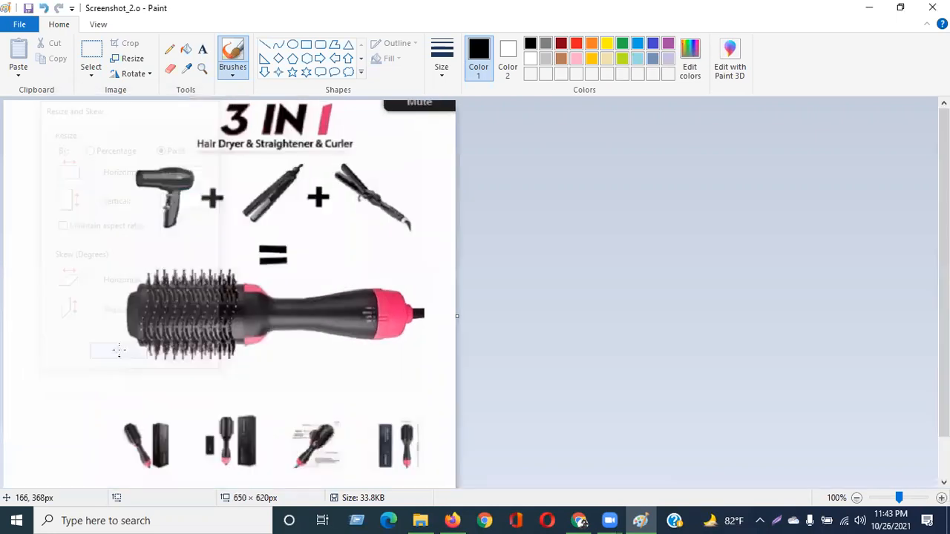
# Save the resized product image, close Paint and the Downloads folder window, and return to Ads Manager.
pyautogui.click(28, 9)
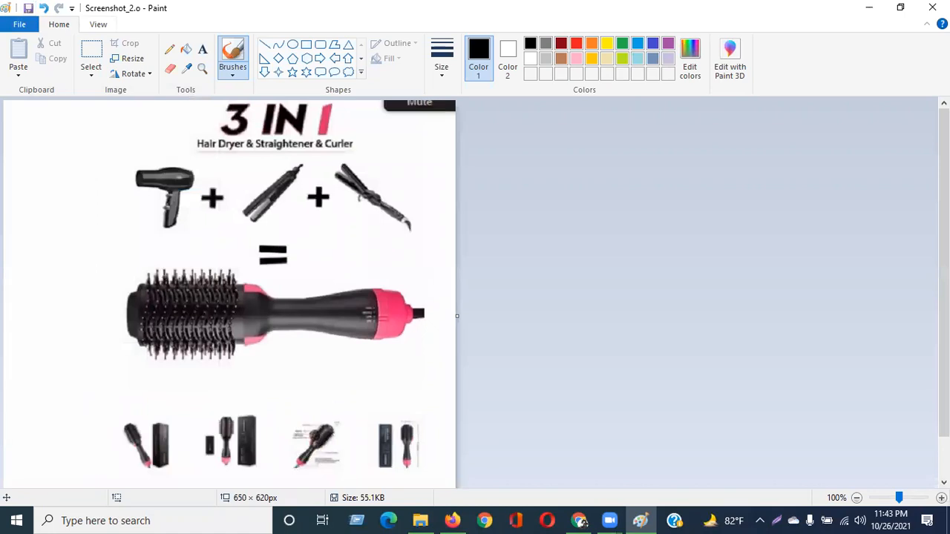
pyautogui.click(932, 8)
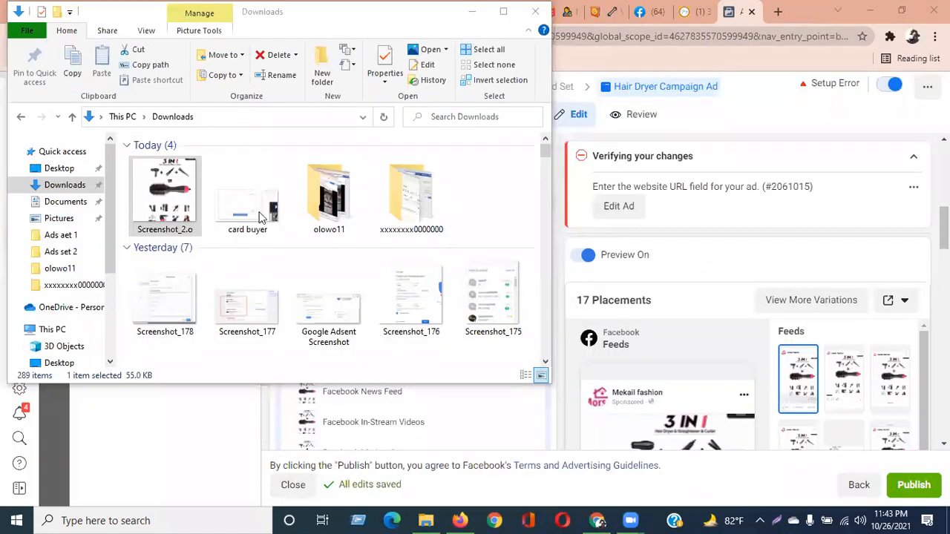
pyautogui.click(535, 12)
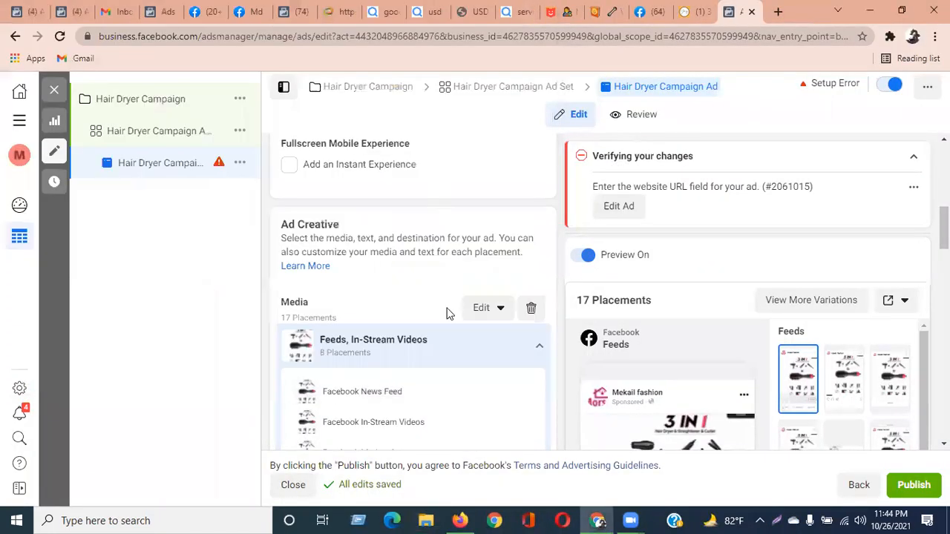
# Change the ad's media by uploading the resized 650 x 620 product image Screenshot_2.o.jpg.
pyautogui.click(491, 309)
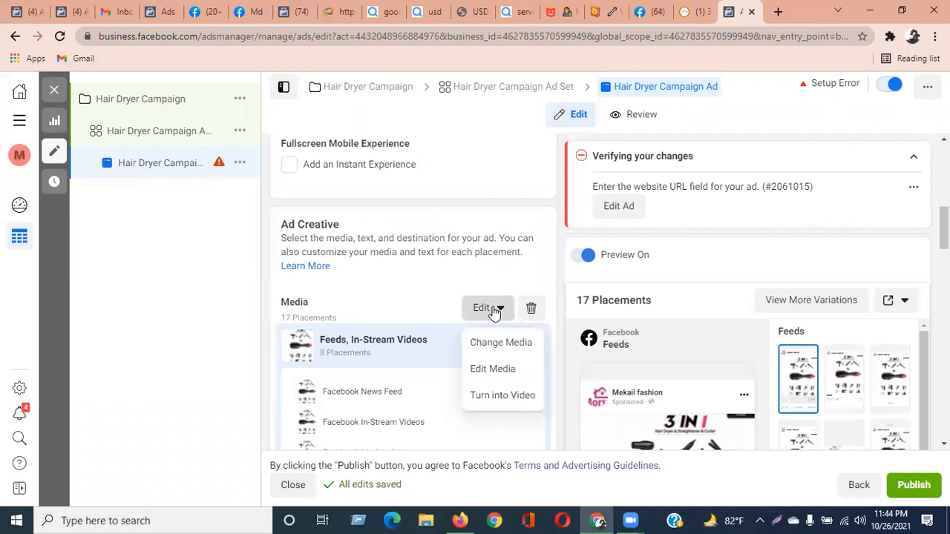
pyautogui.click(508, 347)
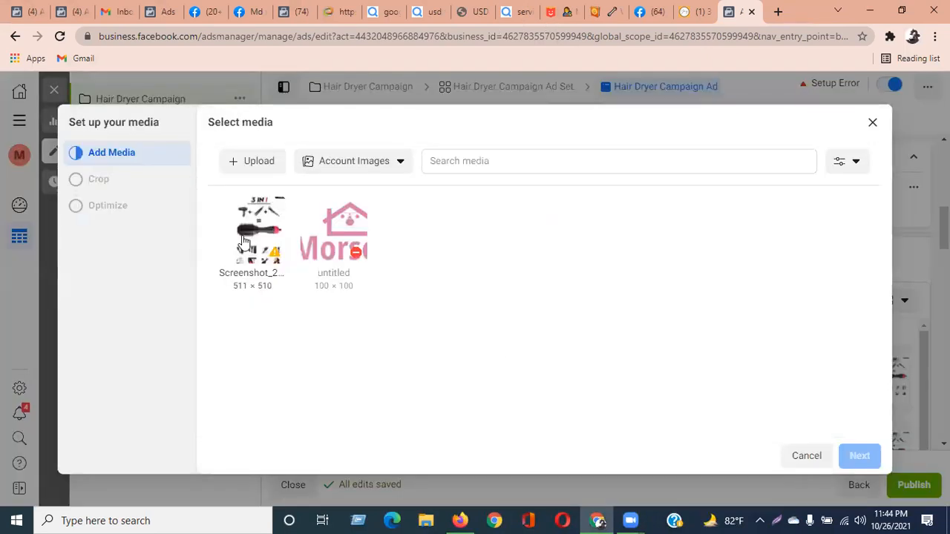
pyautogui.click(261, 164)
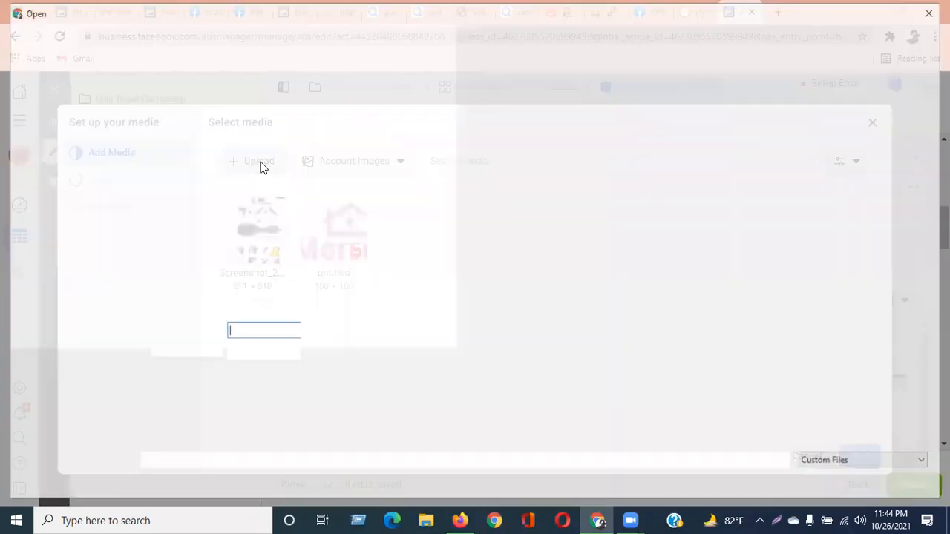
pyautogui.click(184, 169)
pyautogui.click(831, 483)
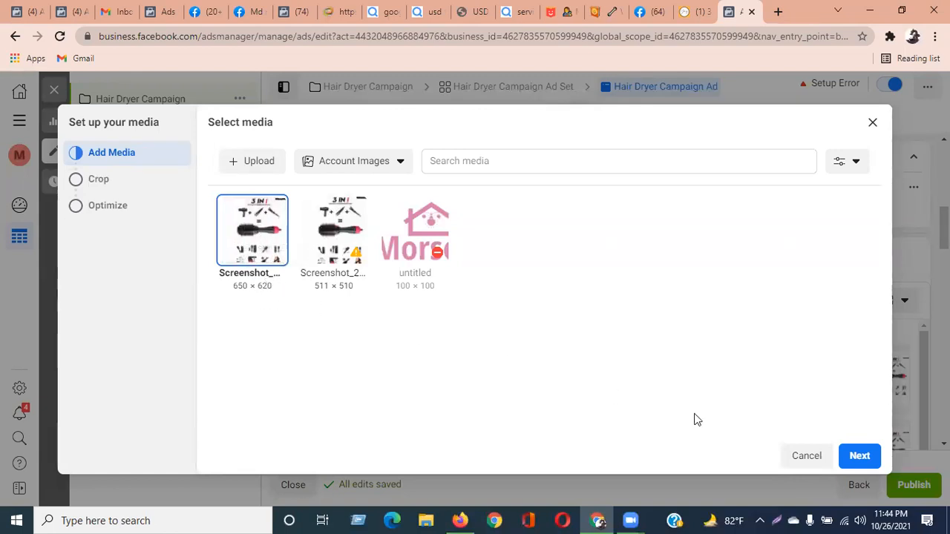
# Keep the recommended original crops for all placements and enhancements allowed, and finish the media setup.
pyautogui.click(861, 455)
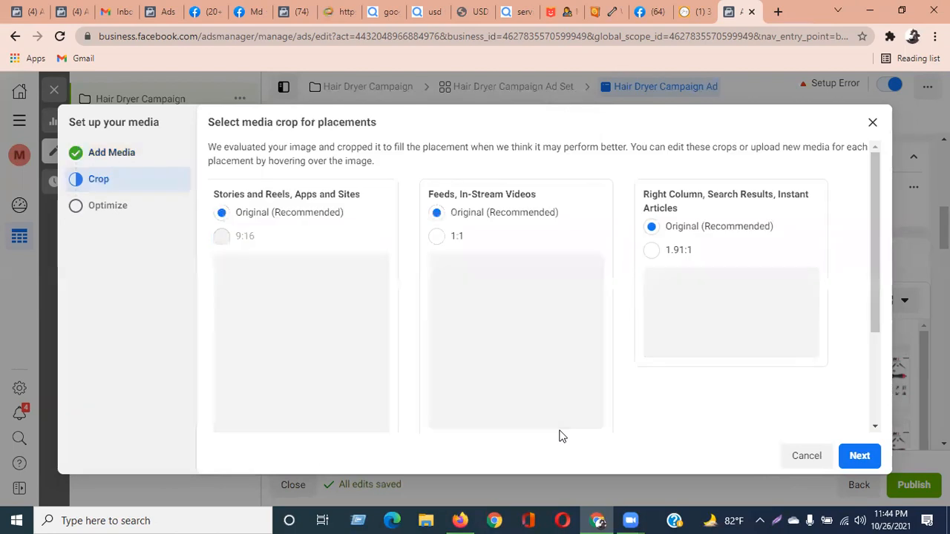
pyautogui.click(858, 455)
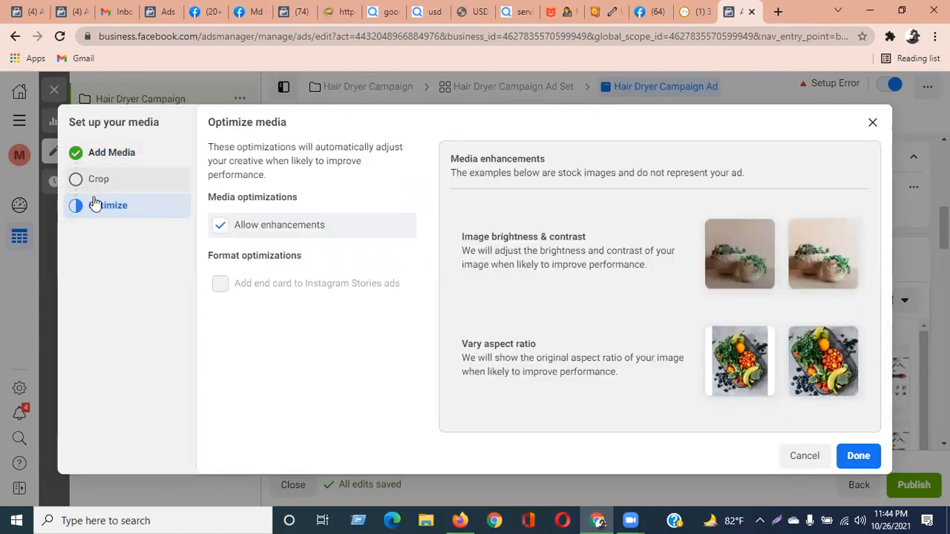
pyautogui.click(857, 457)
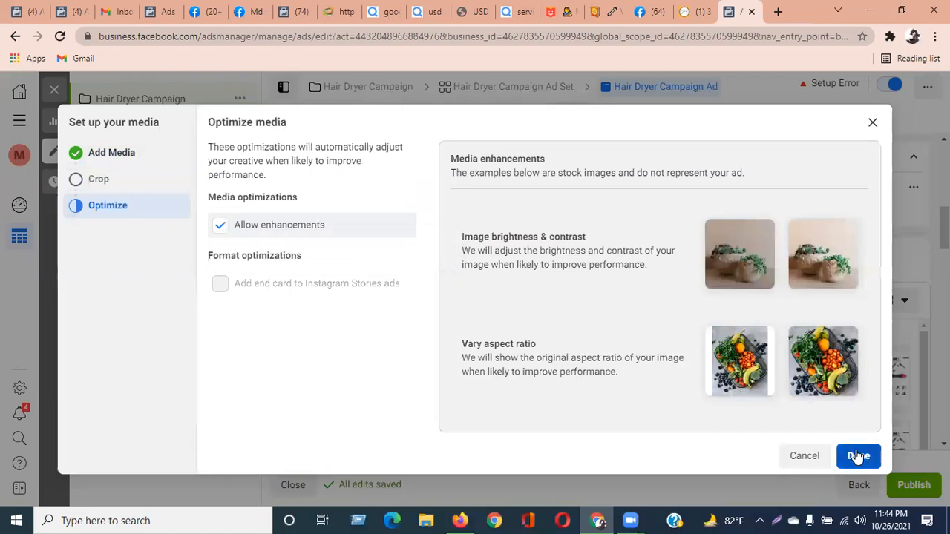
pyautogui.click(857, 456)
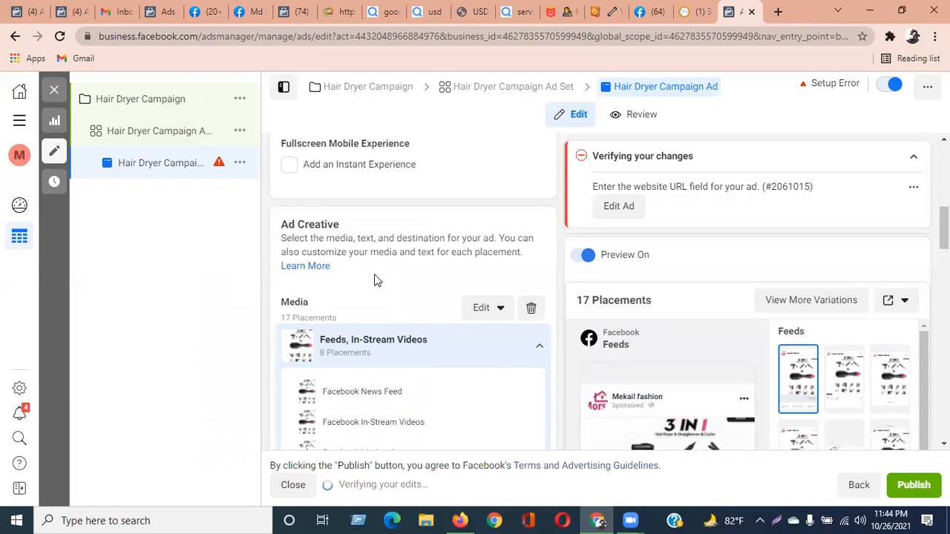
# Look through the ad's media placements, text fields, destination, languages and tracking settings to see what still needs filling in.
pyautogui.scroll(-10, 375, 280)
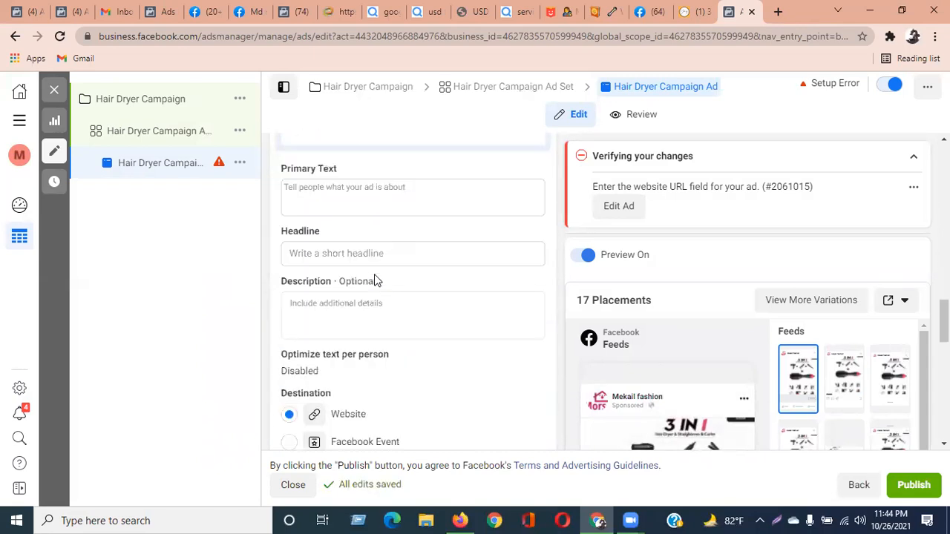
pyautogui.moveTo(382, 280)
pyautogui.click(425, 188)
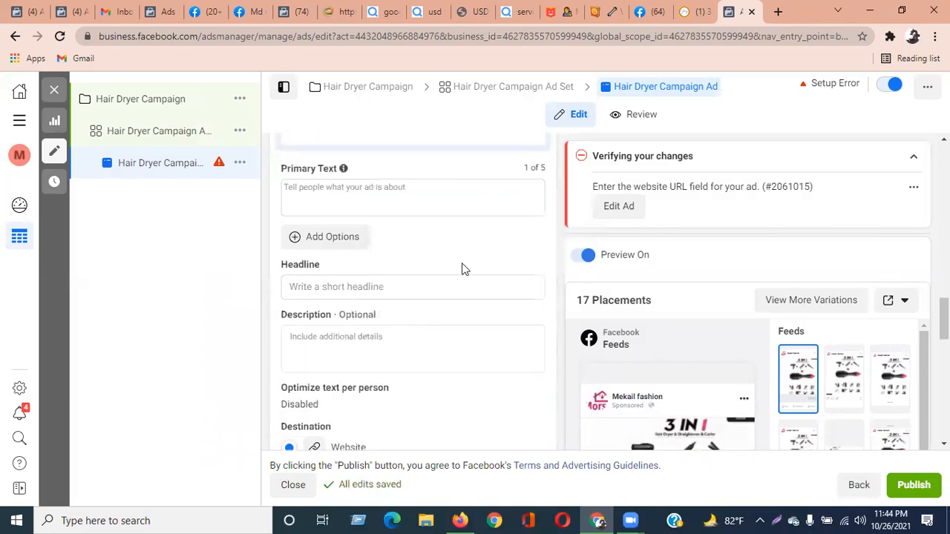
pyautogui.scroll(5, 462, 269)
pyautogui.scroll(4, 463, 269)
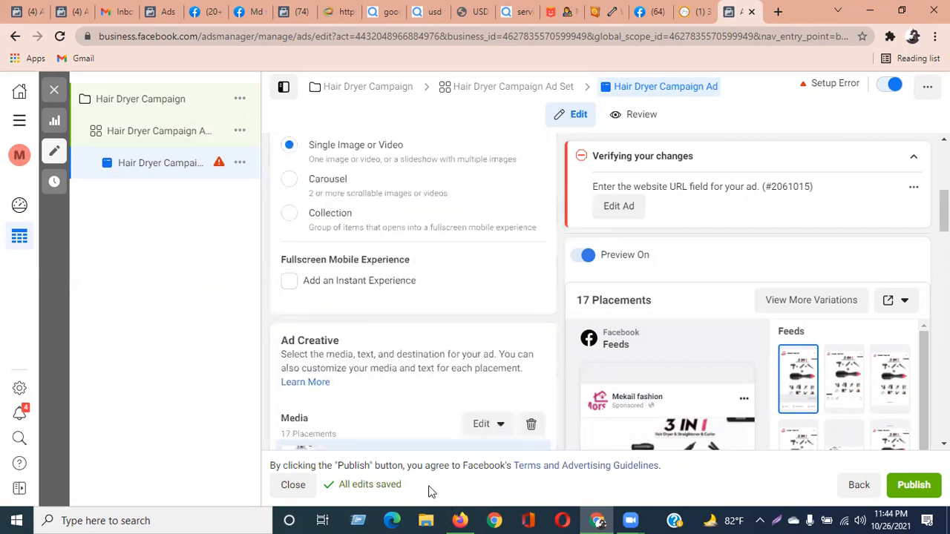
pyautogui.scroll(-10, 717, 375)
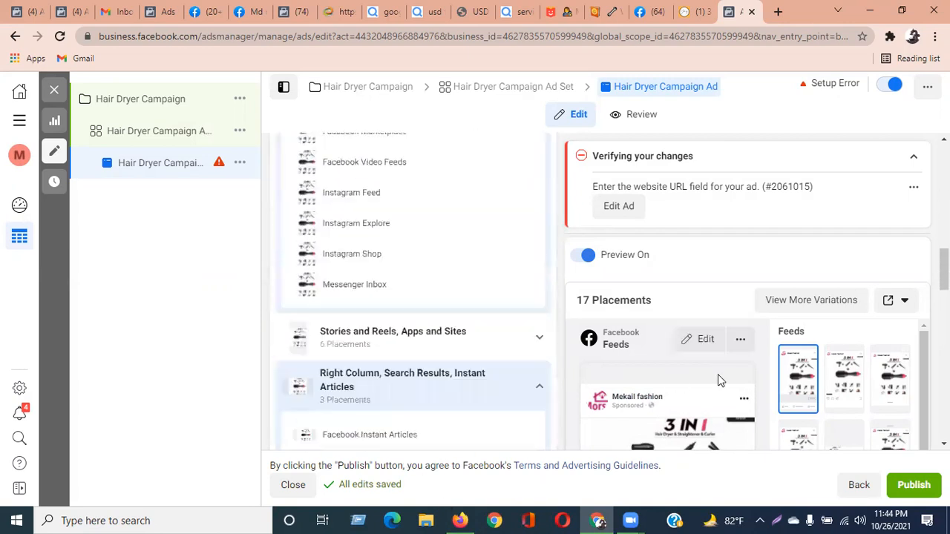
pyautogui.scroll(3, 718, 378)
pyautogui.scroll(-2, 720, 359)
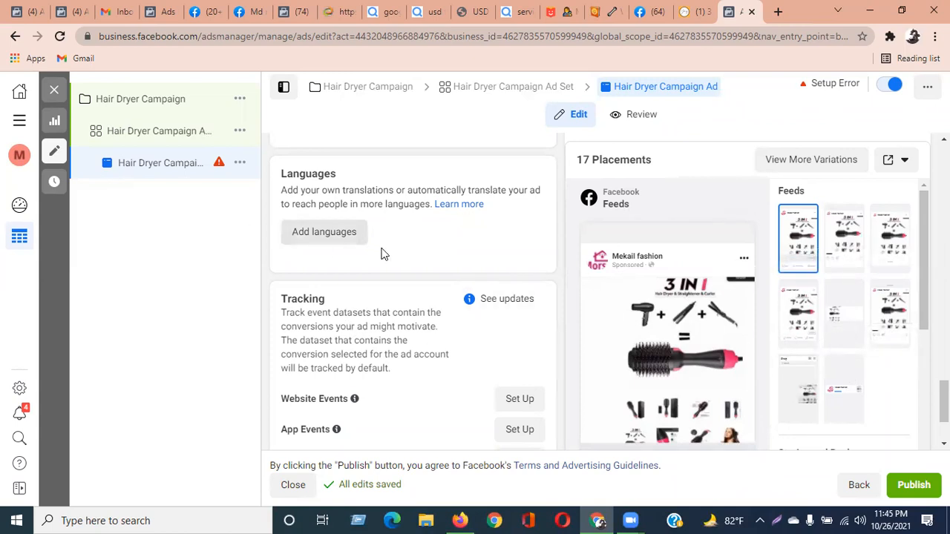
pyautogui.scroll(-2, 394, 255)
pyautogui.scroll(3, 403, 257)
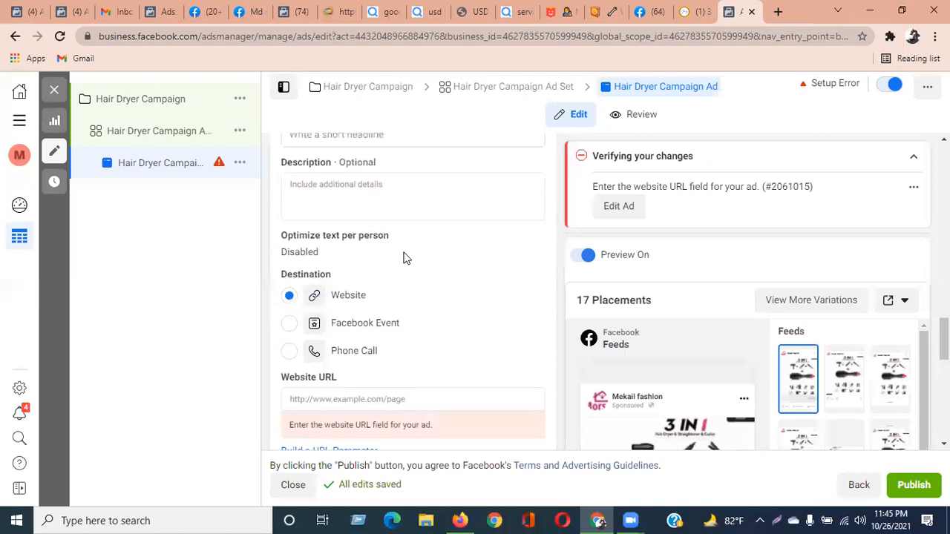
pyautogui.scroll(-3, 403, 257)
pyautogui.scroll(6, 416, 256)
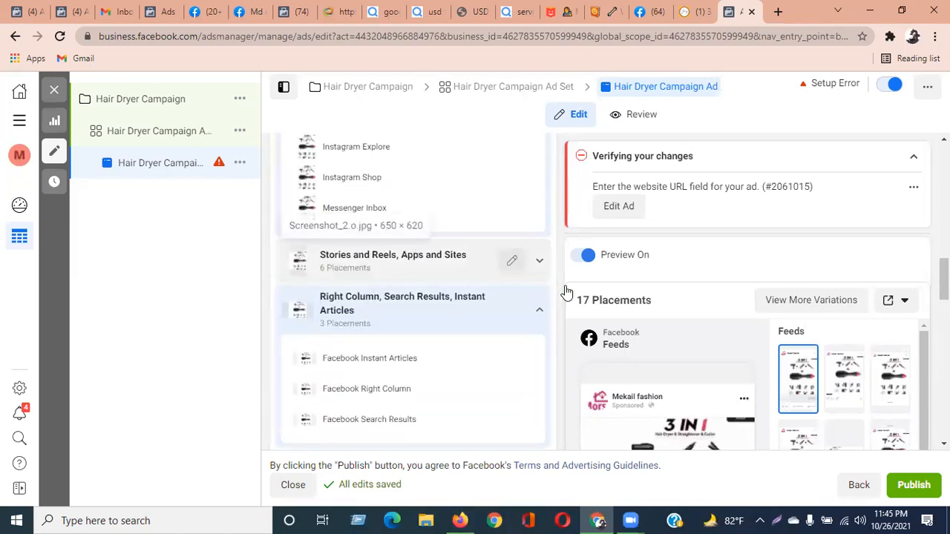
pyautogui.scroll(-5, 479, 305)
pyautogui.scroll(3, 394, 223)
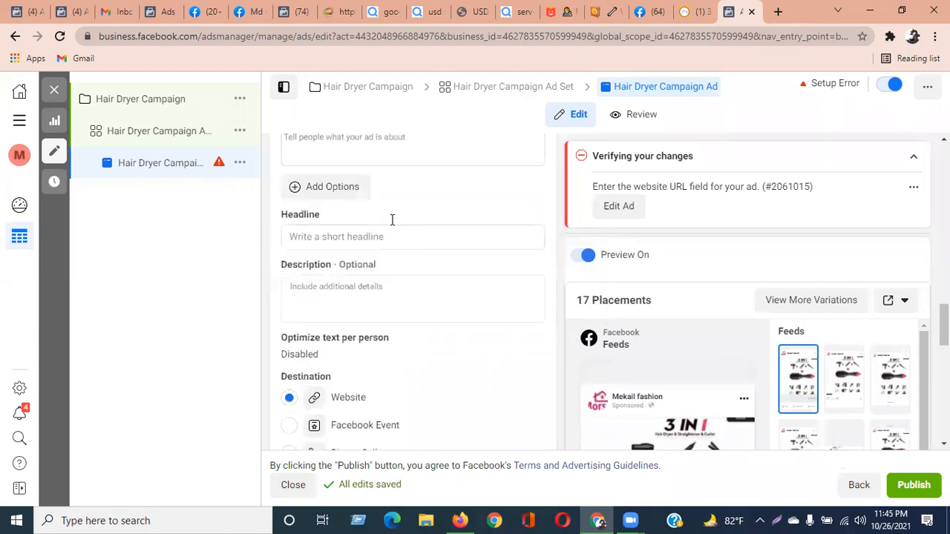
# Activate the ad's Primary Text field and examine the headline, link description and call to action in the Facebook Feeds preview.
pyautogui.click(337, 267)
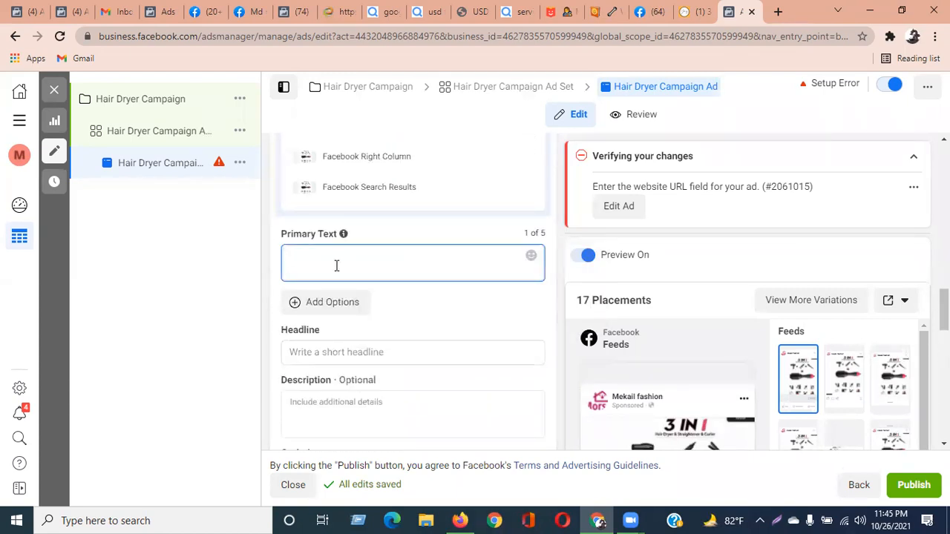
pyautogui.scroll(-10, 658, 346)
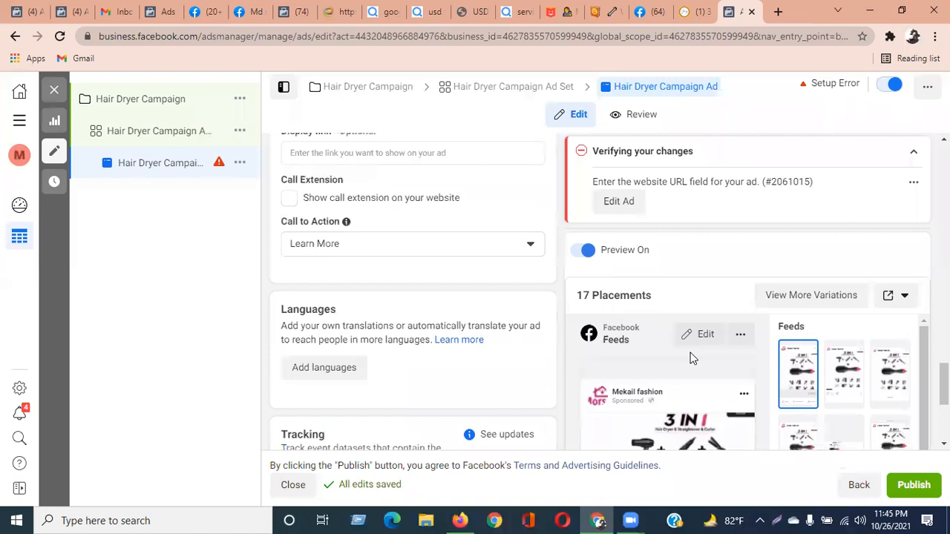
pyautogui.scroll(2, 605, 273)
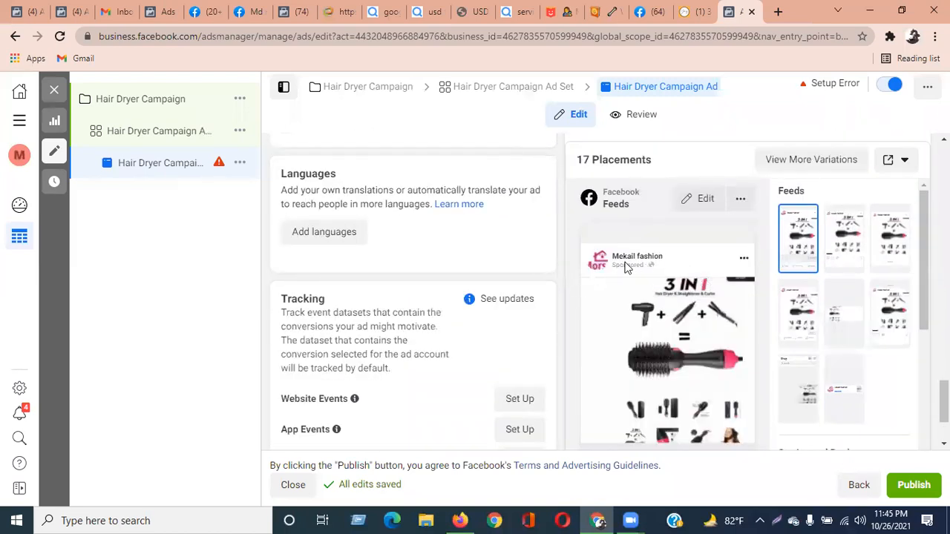
pyautogui.scroll(-2, 740, 323)
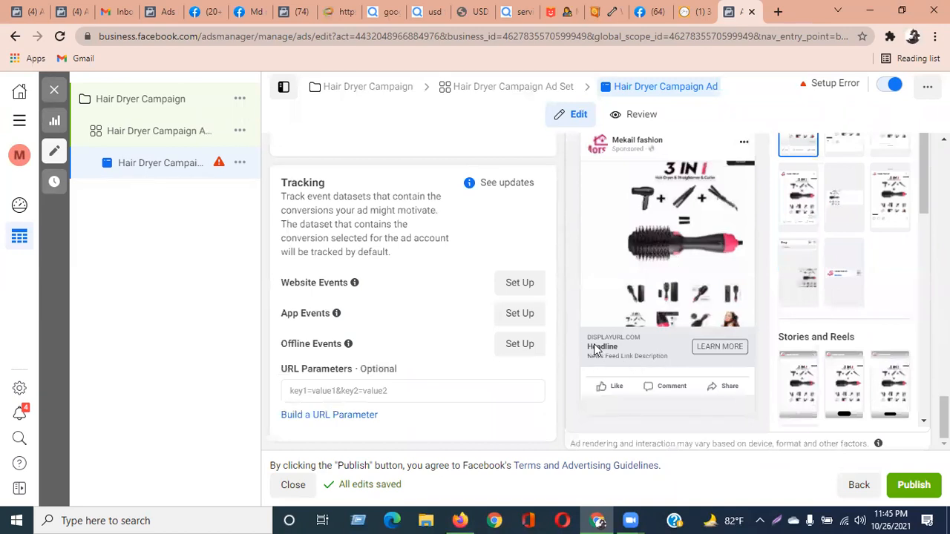
pyautogui.scroll(4, 616, 400)
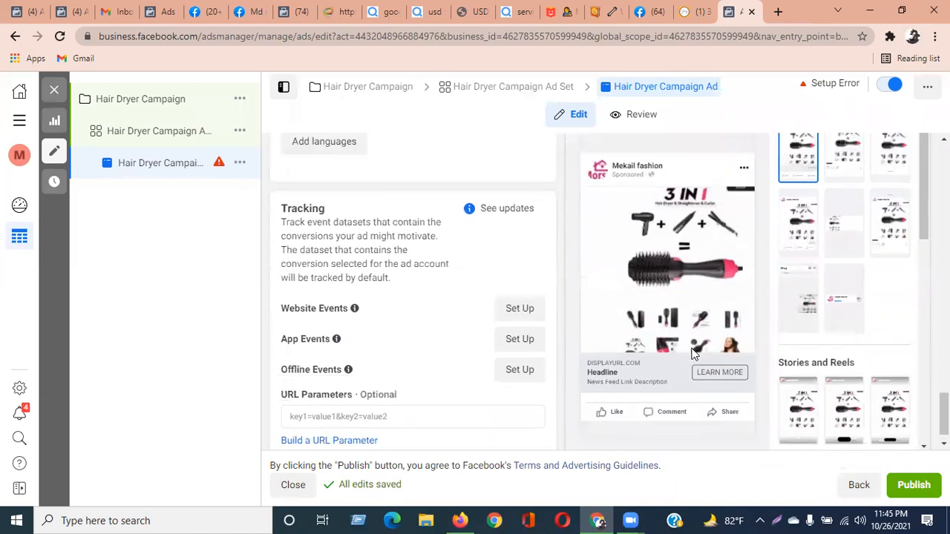
pyautogui.scroll(2, 444, 265)
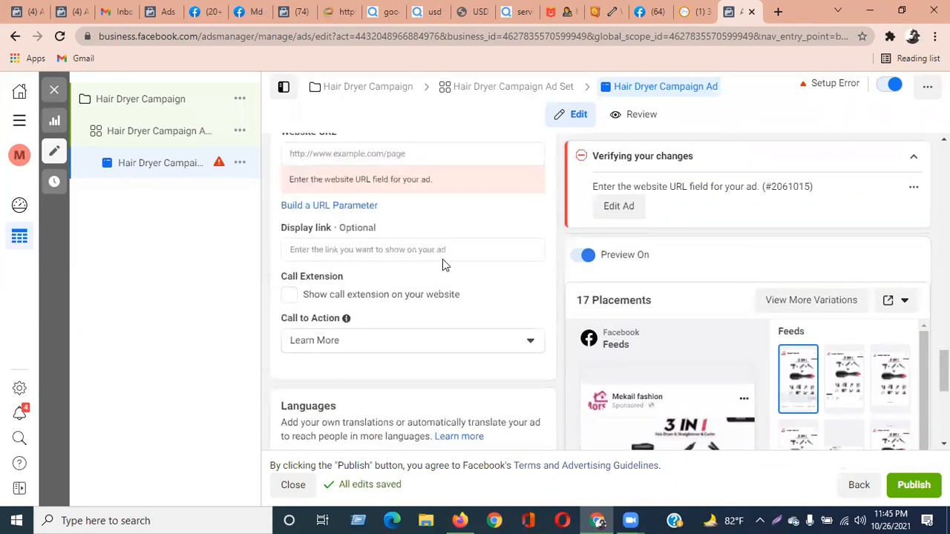
pyautogui.scroll(8, 388, 215)
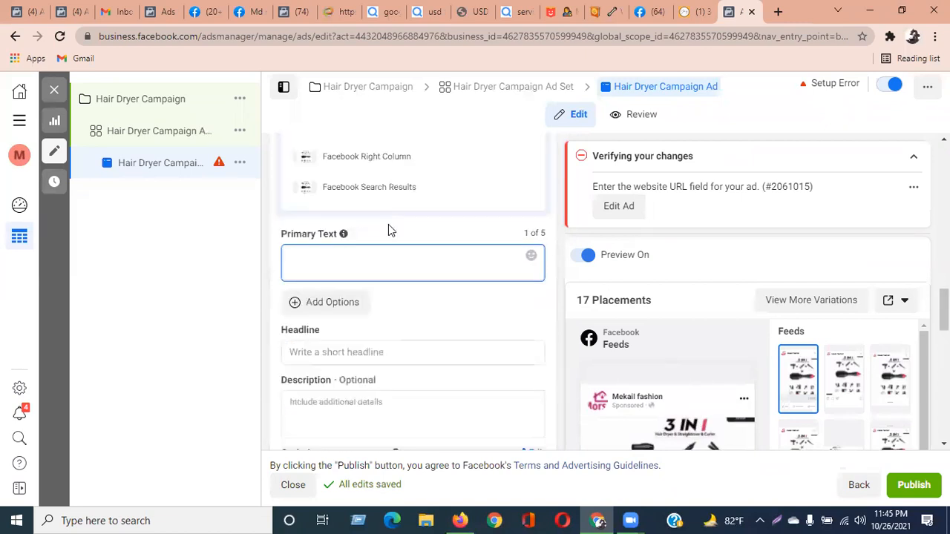
# Switch to the yayretailshop.com hair dryer brush page and read its description, offers and delivery terms for ad copy.
pyautogui.click(690, 11)
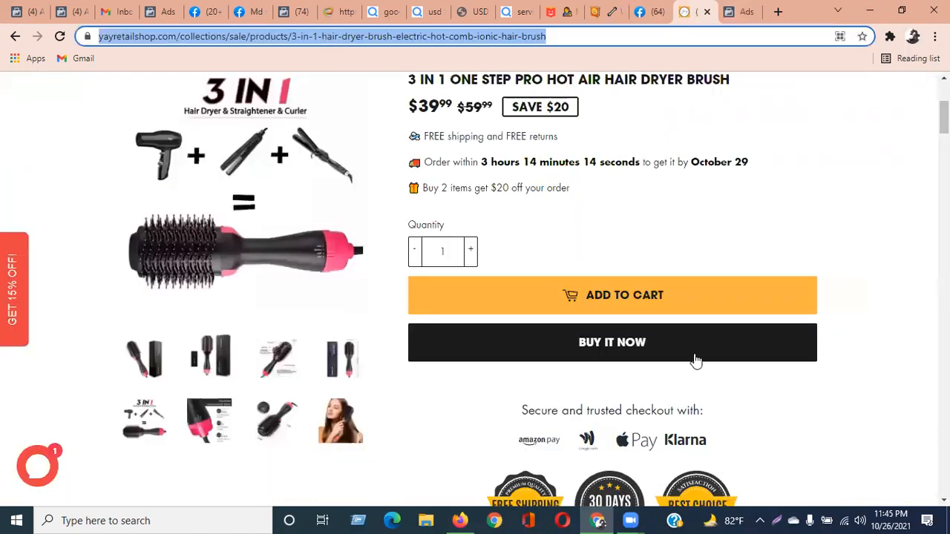
pyautogui.scroll(4, 629, 334)
pyautogui.scroll(-10, 630, 324)
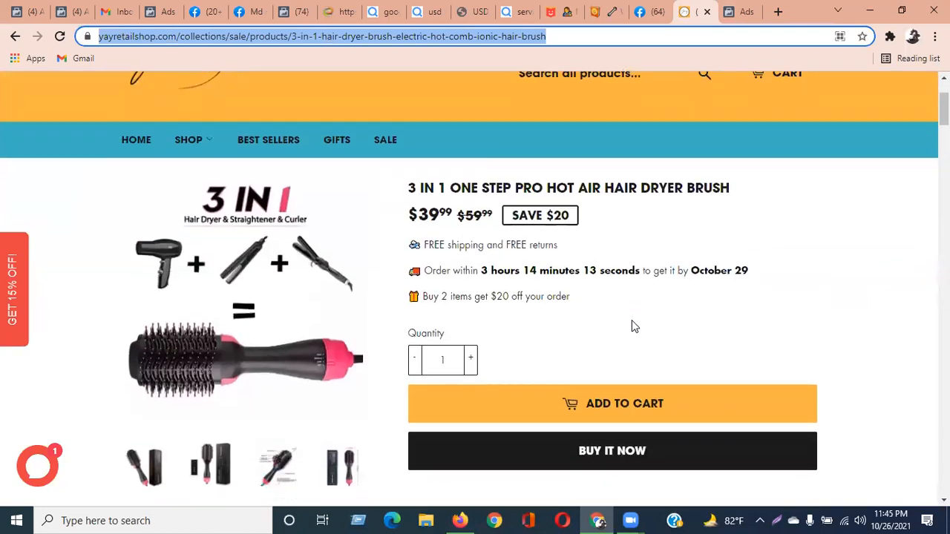
pyautogui.scroll(-5, 631, 320)
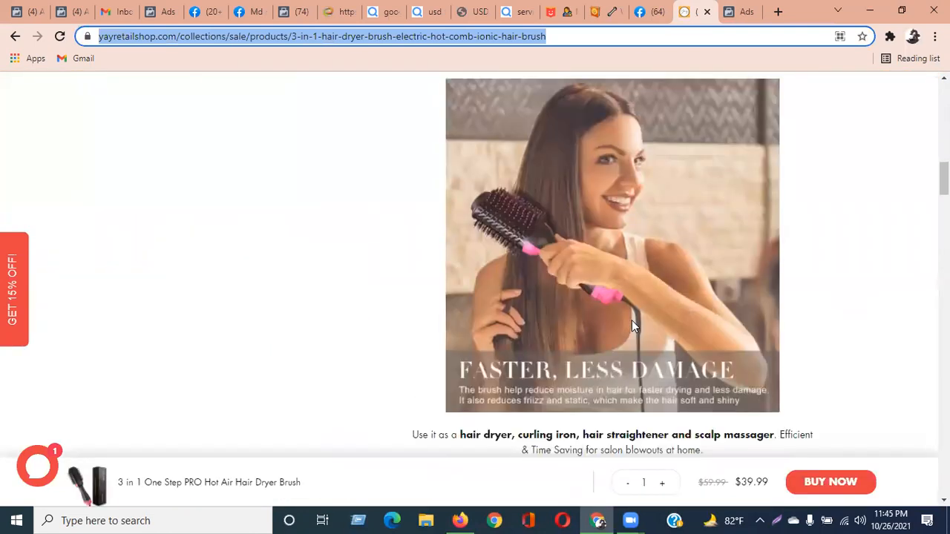
pyautogui.scroll(3, 631, 320)
pyautogui.click(414, 279)
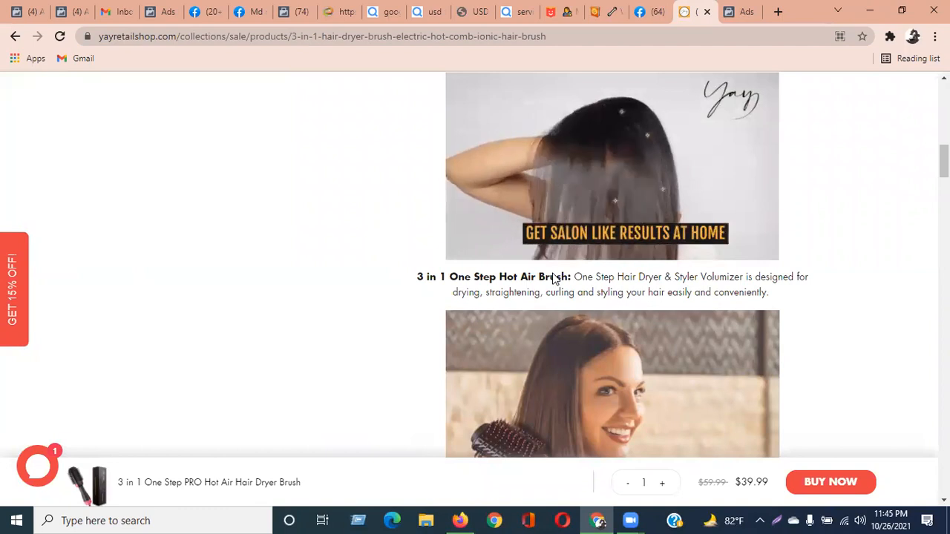
pyautogui.scroll(1, 570, 280)
pyautogui.scroll(6, 573, 282)
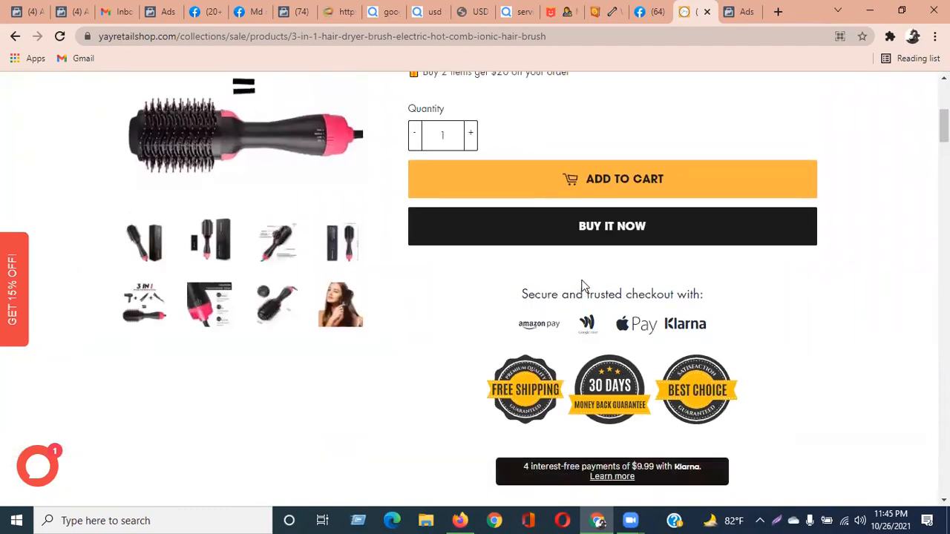
pyautogui.scroll(-10, 581, 286)
pyautogui.scroll(-2, 581, 282)
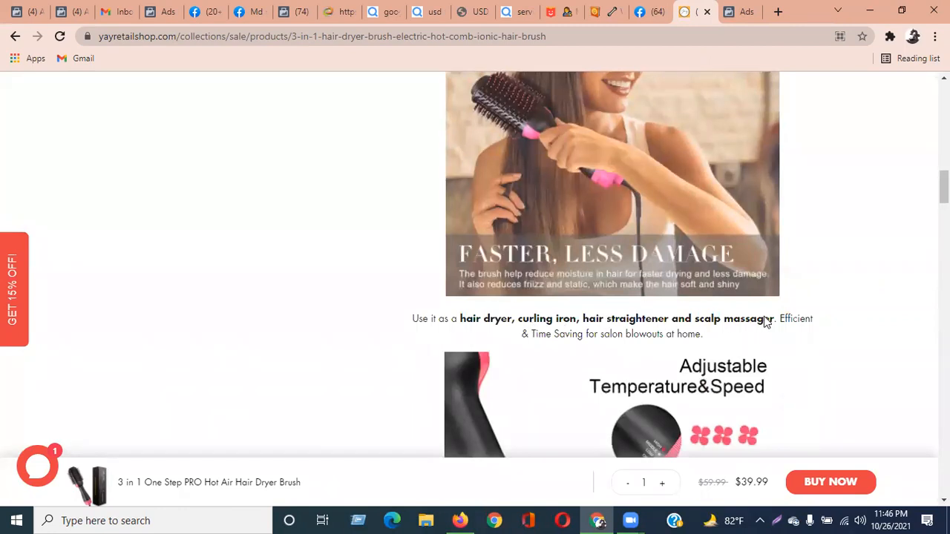
pyautogui.scroll(-12, 766, 321)
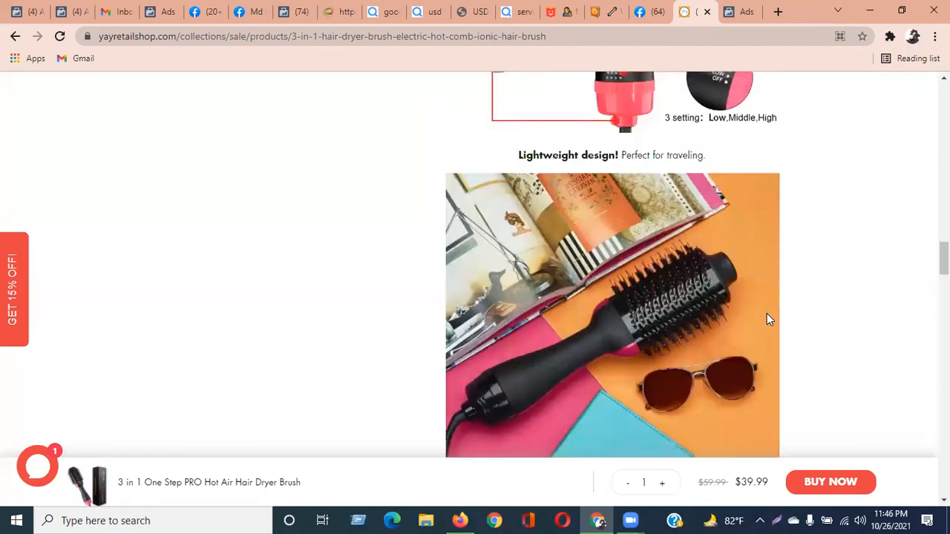
pyautogui.scroll(-12, 766, 319)
pyautogui.scroll(4, 767, 319)
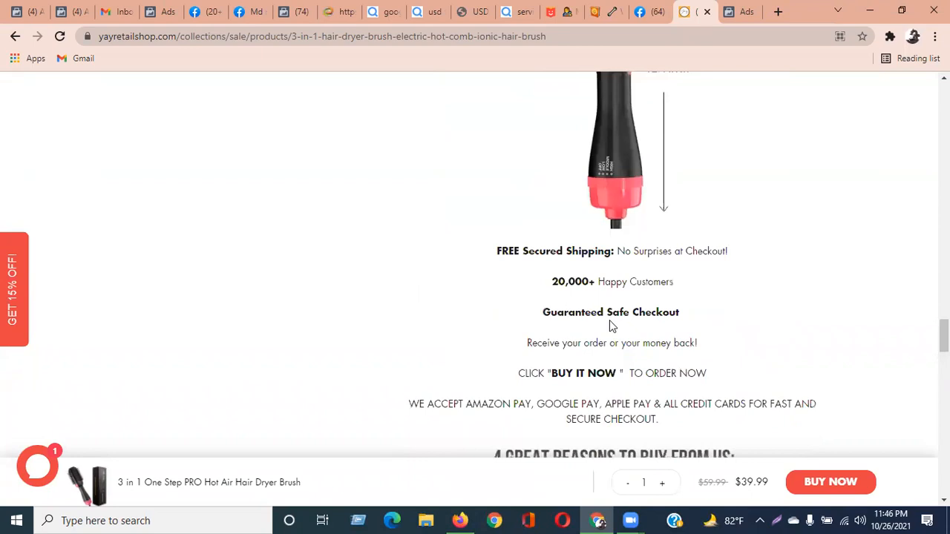
pyautogui.scroll(8, 609, 245)
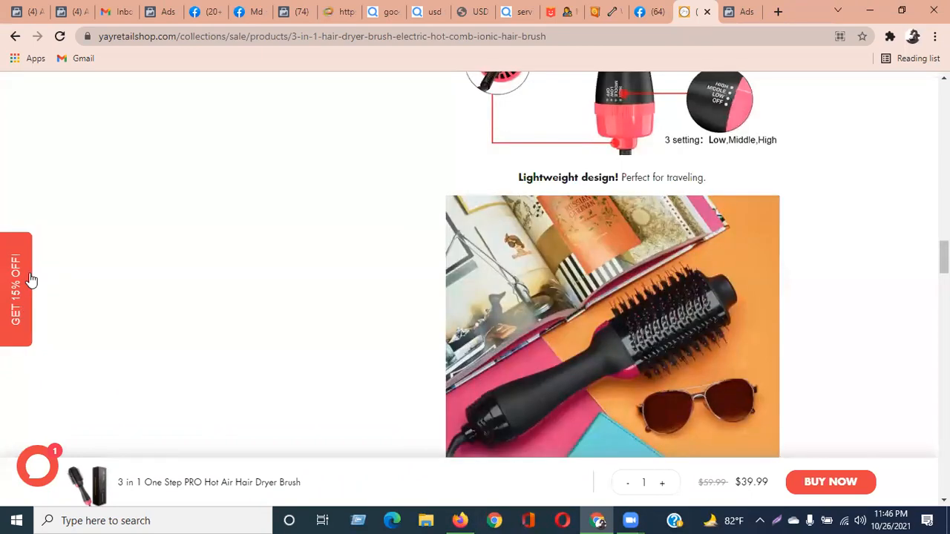
pyautogui.scroll(4, 418, 328)
pyautogui.scroll(10, 416, 326)
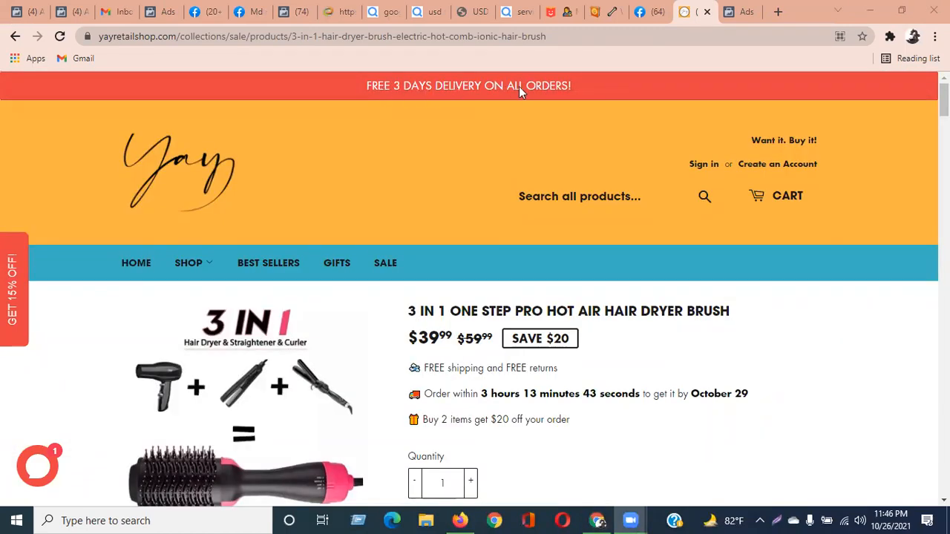
# Write the ad's primary text as "Free 3 days delivery," with "Get 15% off" on a second line, checking the offer on the product page.
pyautogui.click(728, 12)
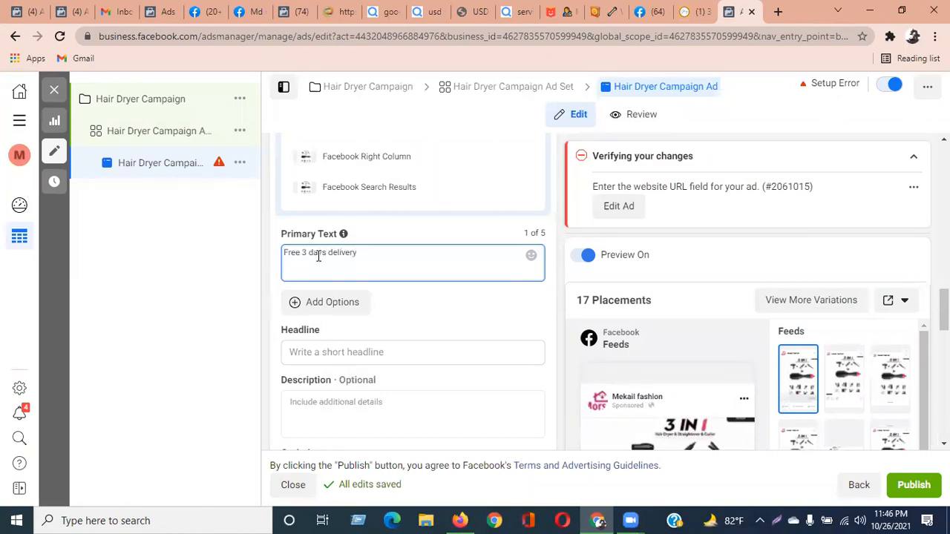
pyautogui.write(',')
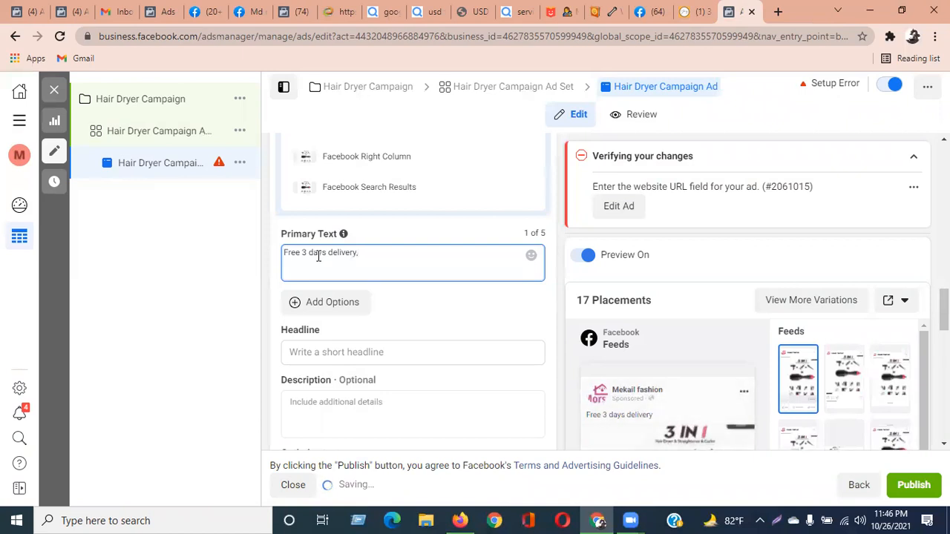
pyautogui.press('Return')
pyautogui.click(696, 10)
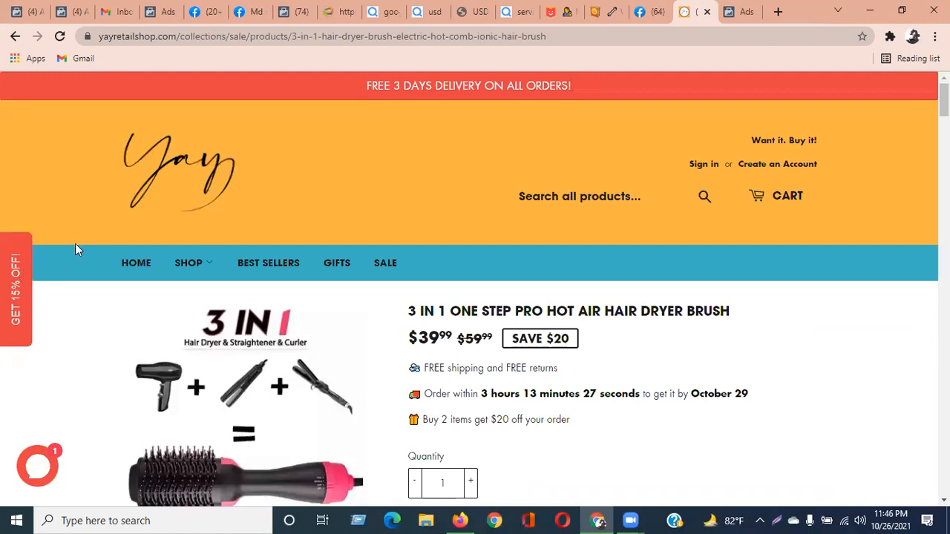
pyautogui.click(740, 11)
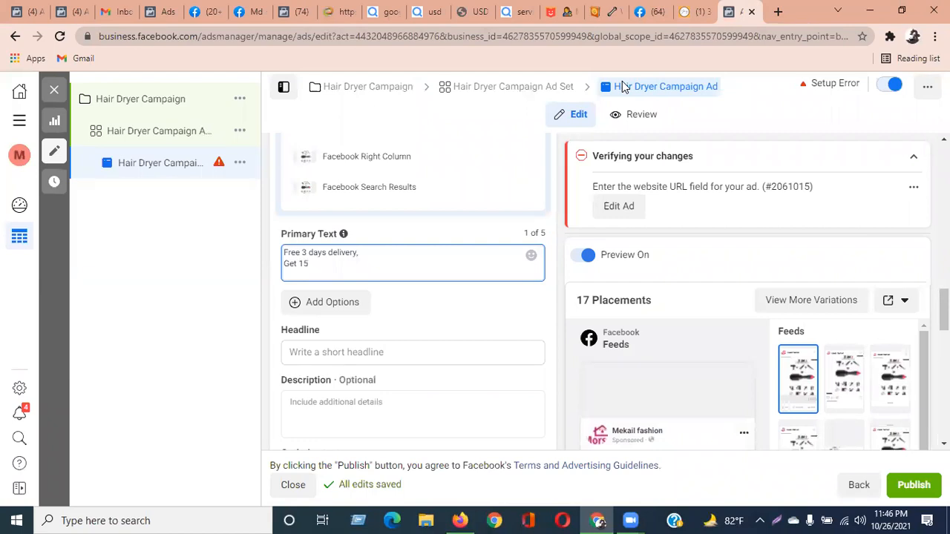
pyautogui.write('%')
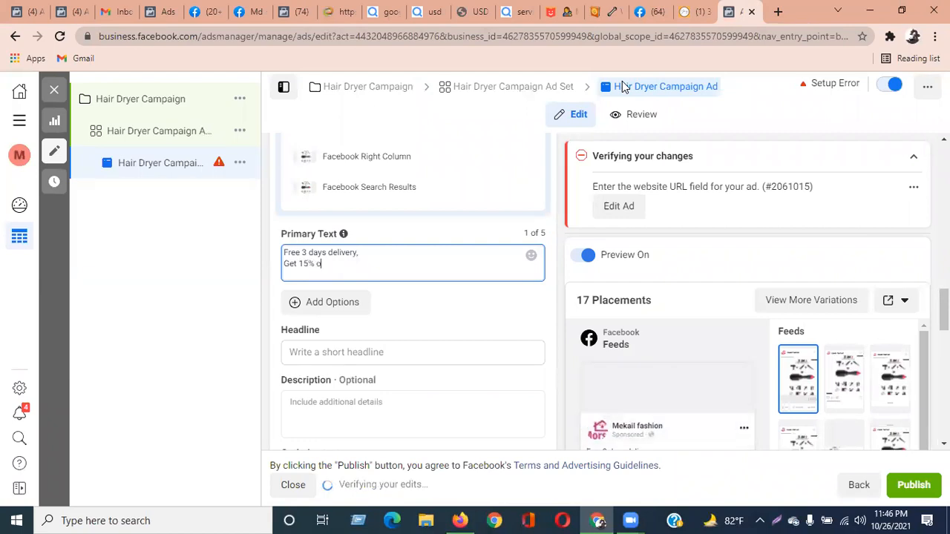
pyautogui.write(' off')
pyautogui.press('Return')
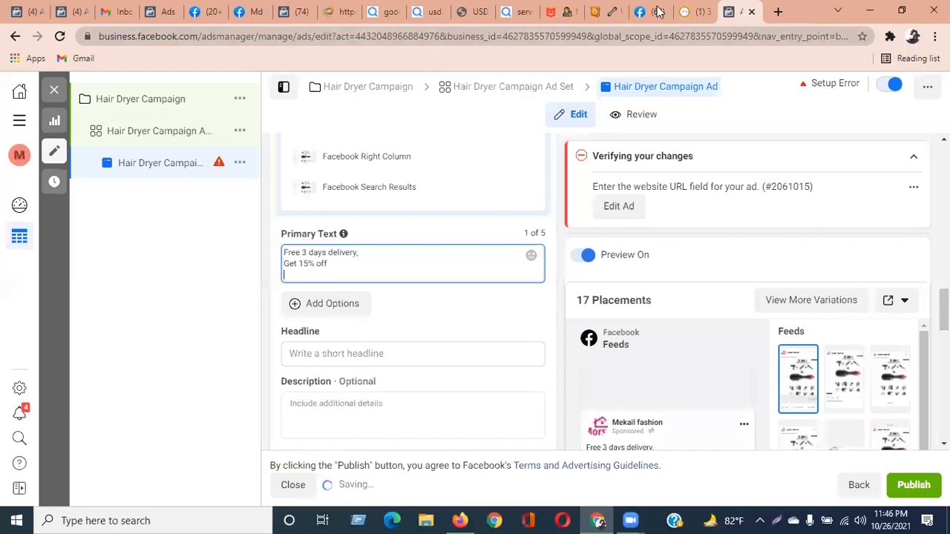
# Read the product page's features, guarantees and customer reviews for more ad copy, and return to the ad leaving the primary text as written.
pyautogui.click(687, 17)
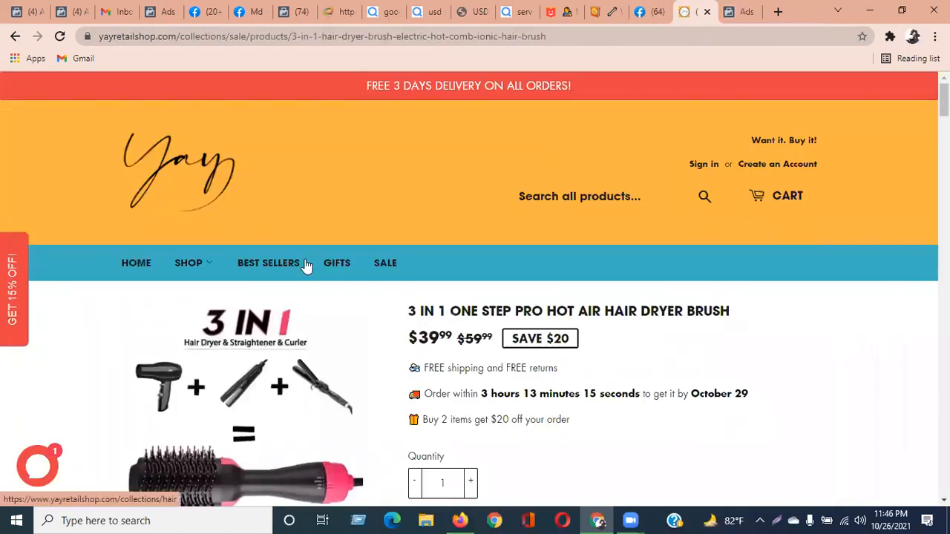
pyautogui.scroll(-5, 307, 267)
pyautogui.scroll(-10, 477, 232)
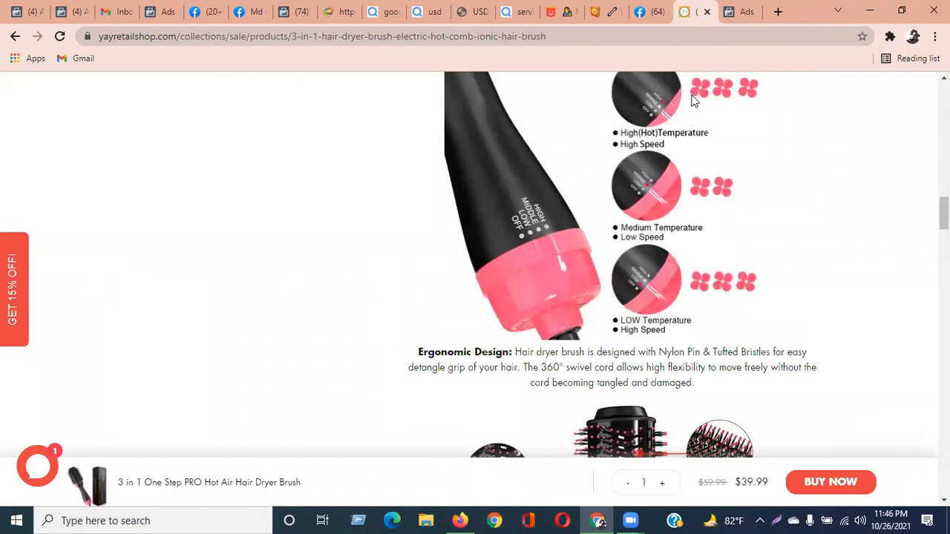
pyautogui.scroll(-20, 682, 339)
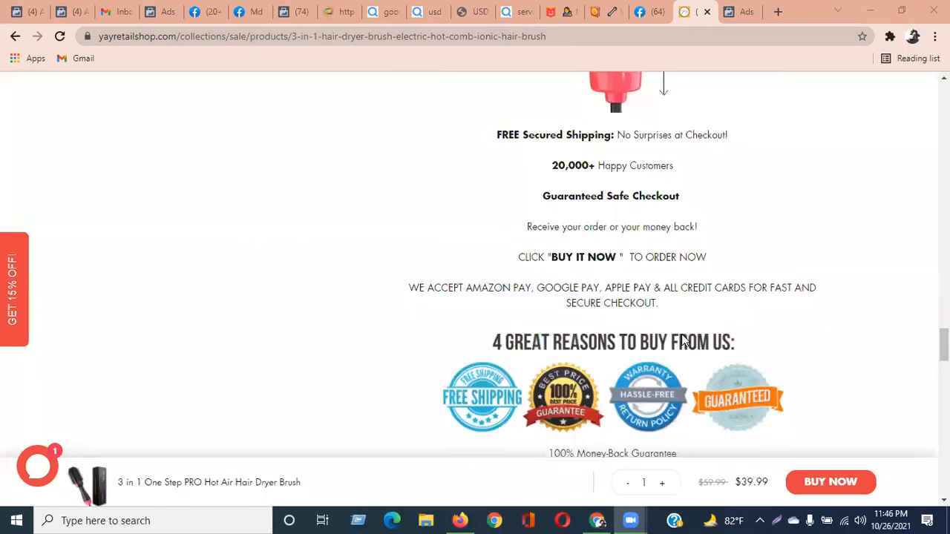
pyautogui.scroll(-1, 682, 339)
pyautogui.scroll(3, 579, 326)
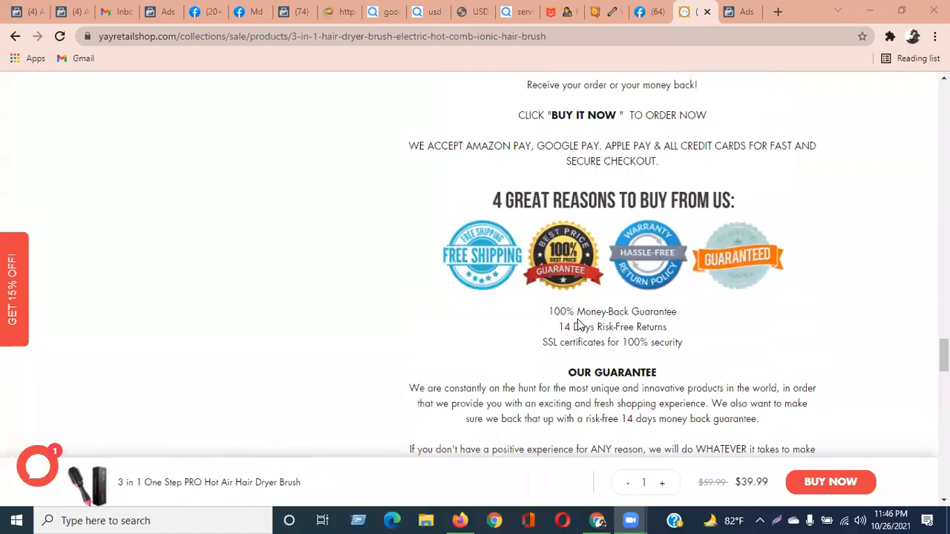
pyautogui.scroll(-7, 578, 328)
pyautogui.scroll(-15, 578, 329)
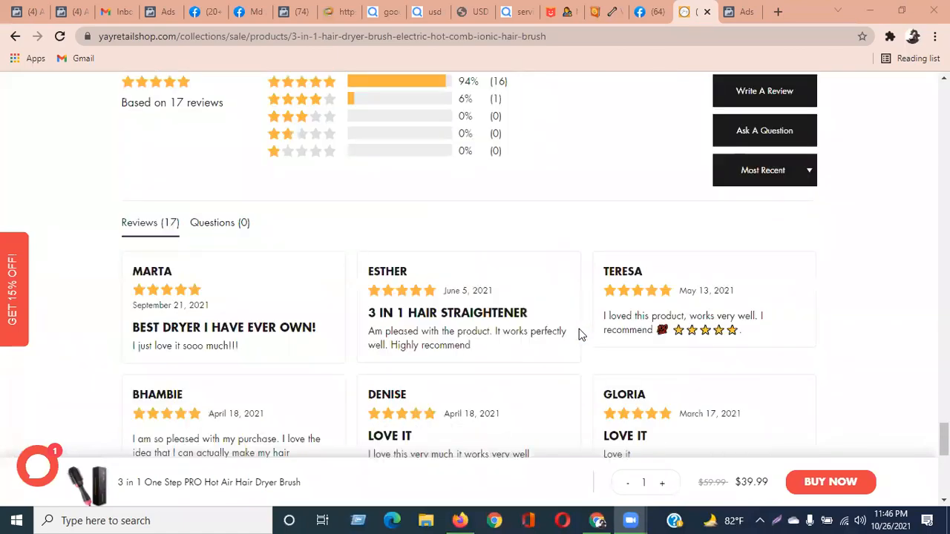
pyautogui.scroll(18, 579, 329)
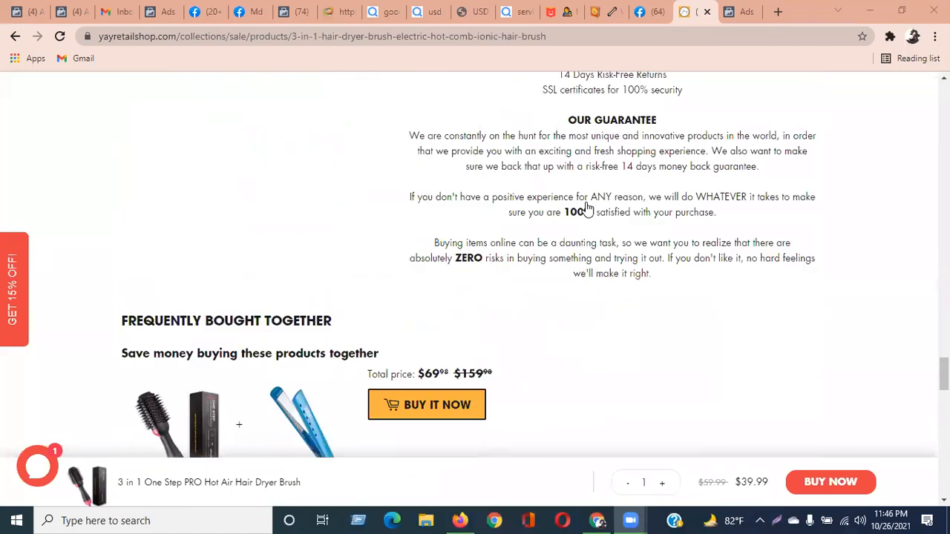
pyautogui.hotkey('ctrl', 'Tab')
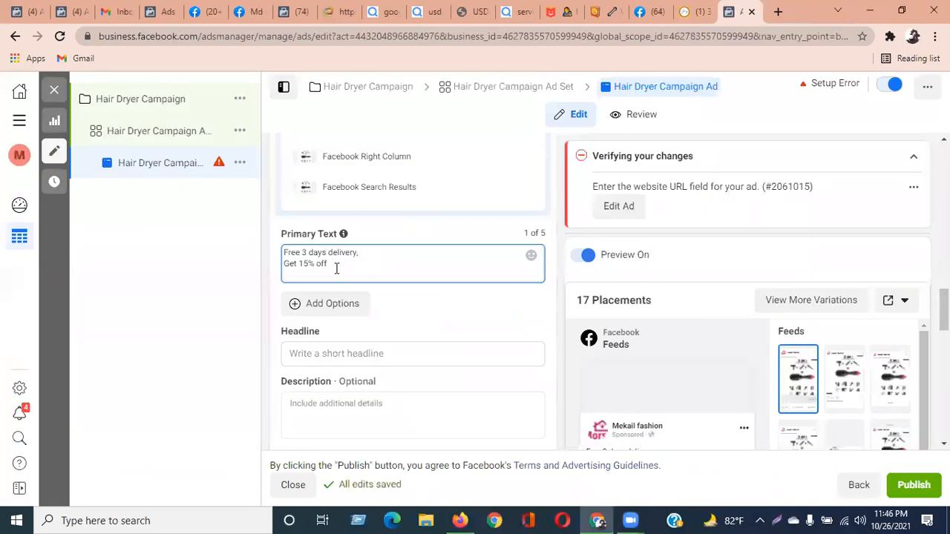
pyautogui.click(398, 230)
# Activate the ad's Headline field and check the product title on the hair dryer brush page for headline wording.
pyautogui.click(335, 354)
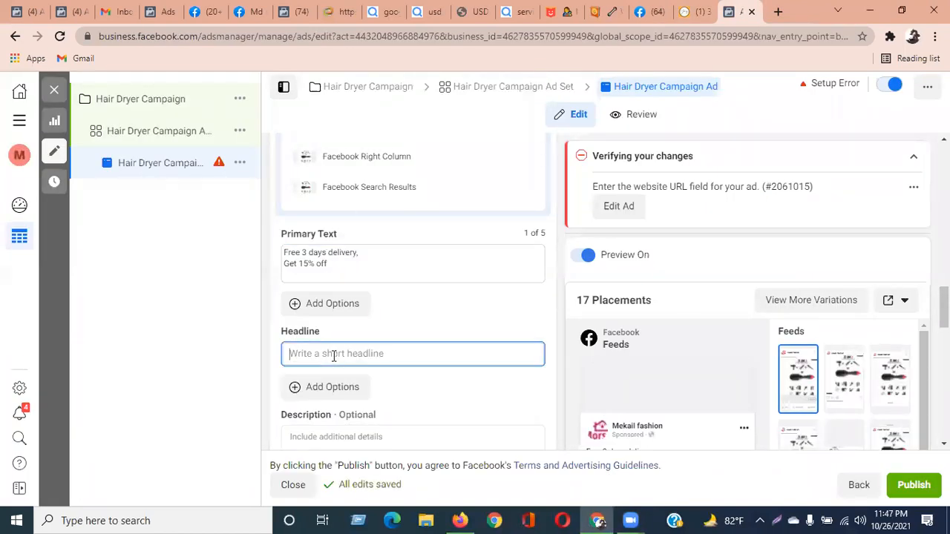
pyautogui.click(696, 10)
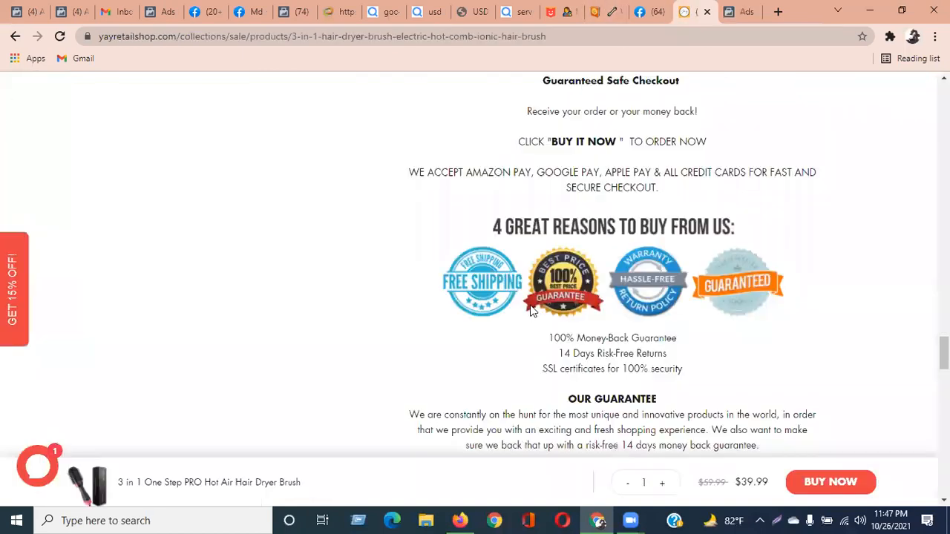
pyautogui.scroll(20, 541, 316)
pyautogui.scroll(10, 482, 319)
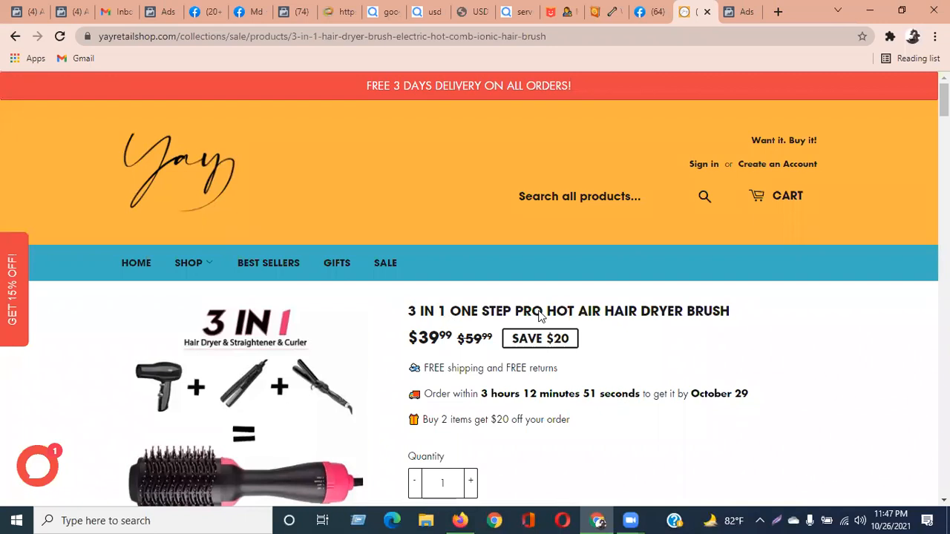
pyautogui.click(730, 11)
pyautogui.click(337, 354)
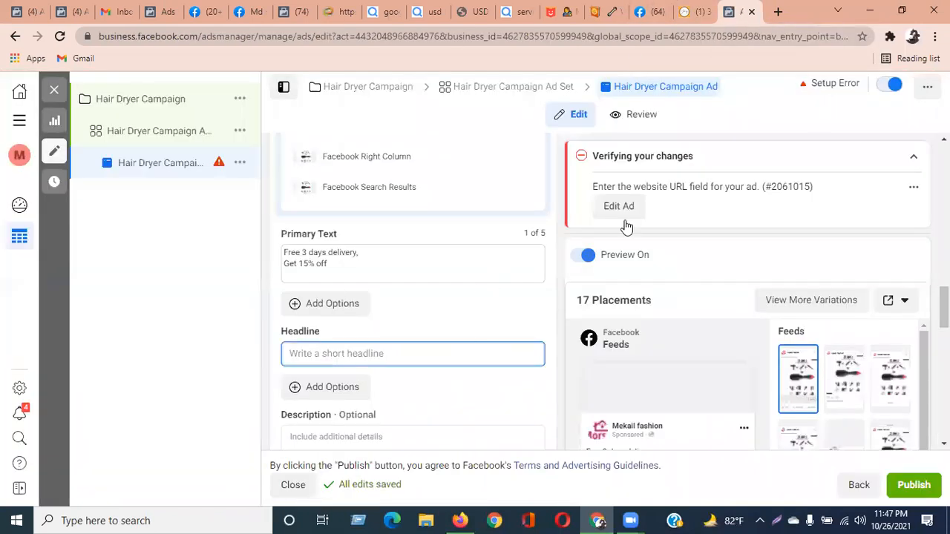
# Use the product name from the product page's address as the ad headline: "3-in-1-hair-dryer-brush-electric-hot-comb-ionic-hair-brush".
pyautogui.click(682, 12)
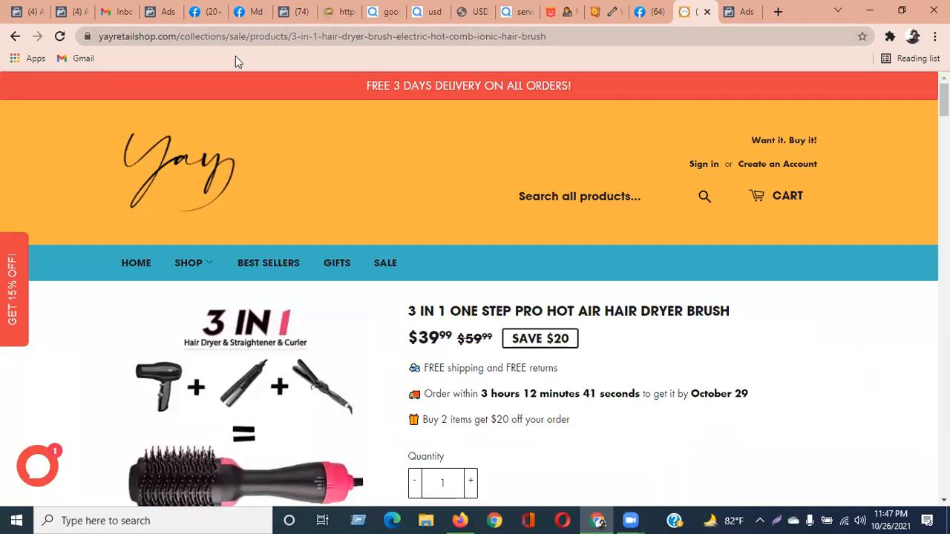
pyautogui.moveTo(293, 36); pyautogui.dragTo(547, 40)
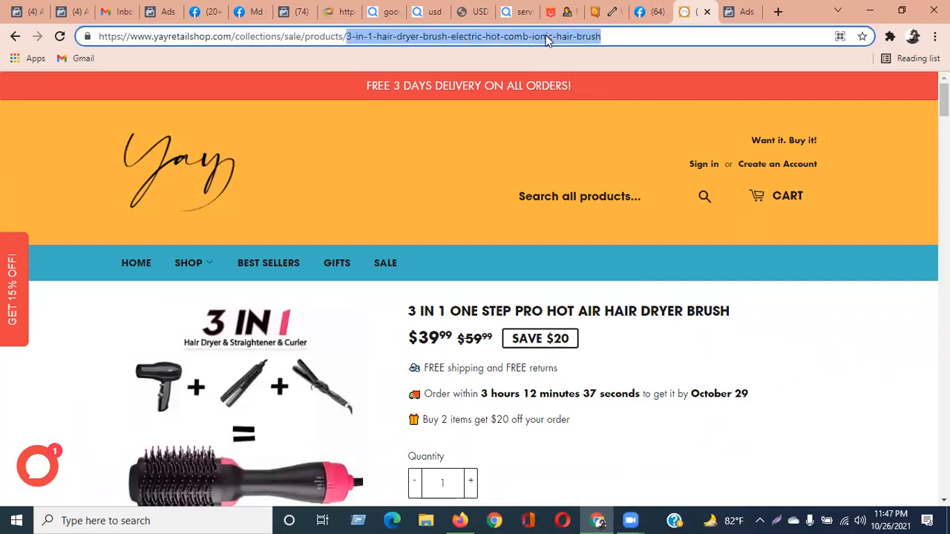
pyautogui.click(567, 313)
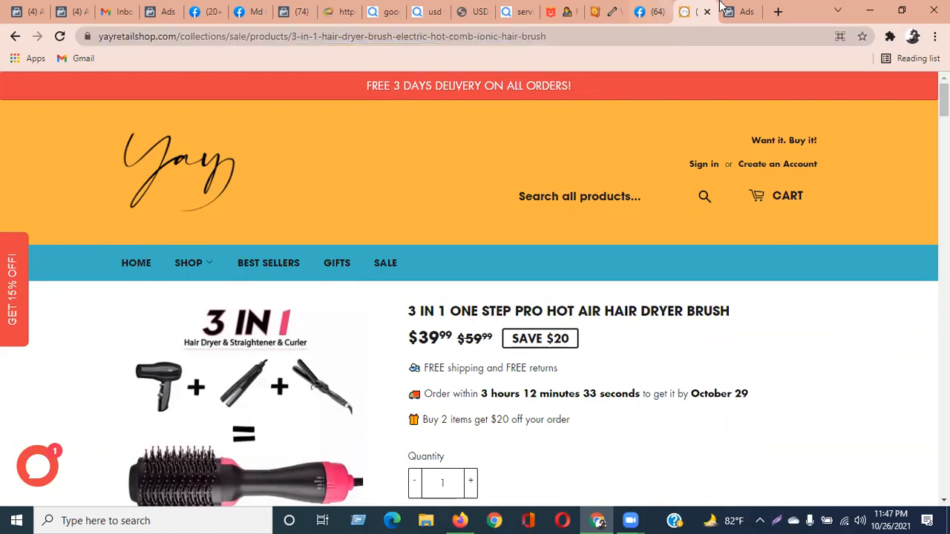
pyautogui.hotkey('ctrl', 'Tab')
pyautogui.click(332, 356)
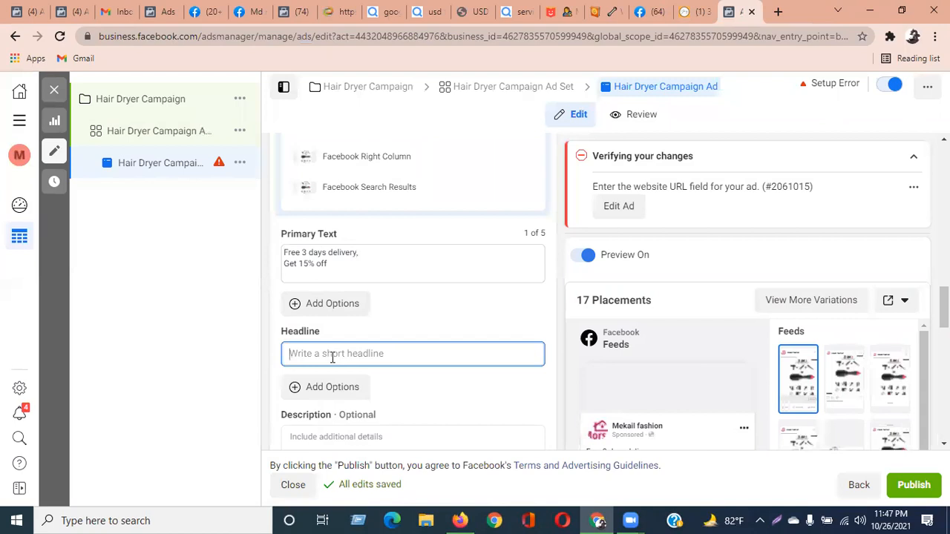
pyautogui.write('3-in-1-hairdryer-brush-electric-hot-comb-ionic-hair-brush')
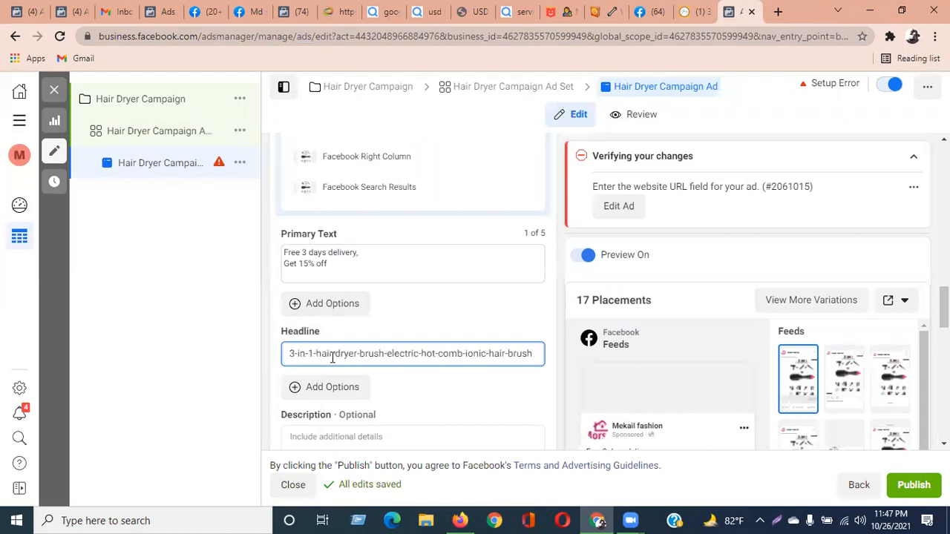
pyautogui.click(333, 356)
pyautogui.write('-')
pyautogui.click(458, 328)
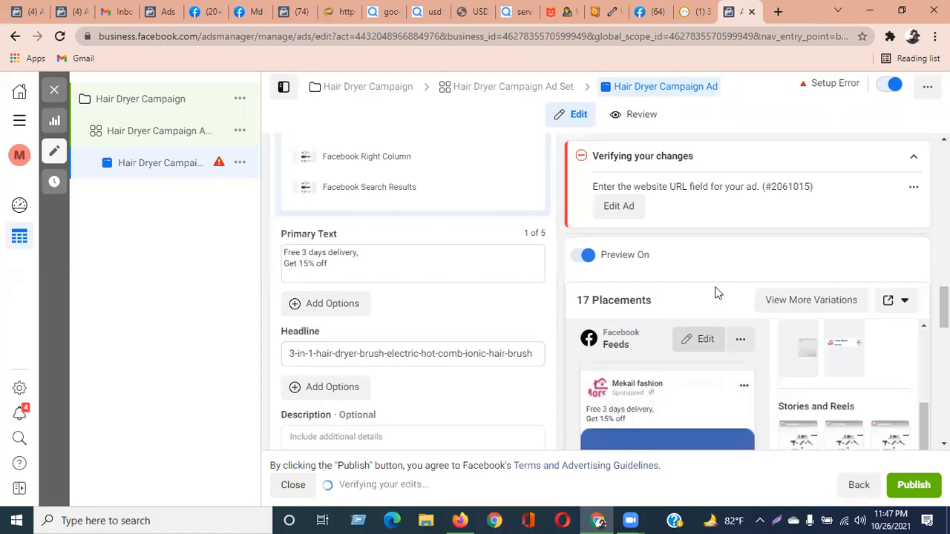
# Examine how the primary text and headline appear in the Facebook Feeds preview and compare them with their fields.
pyautogui.scroll(-10, 714, 291)
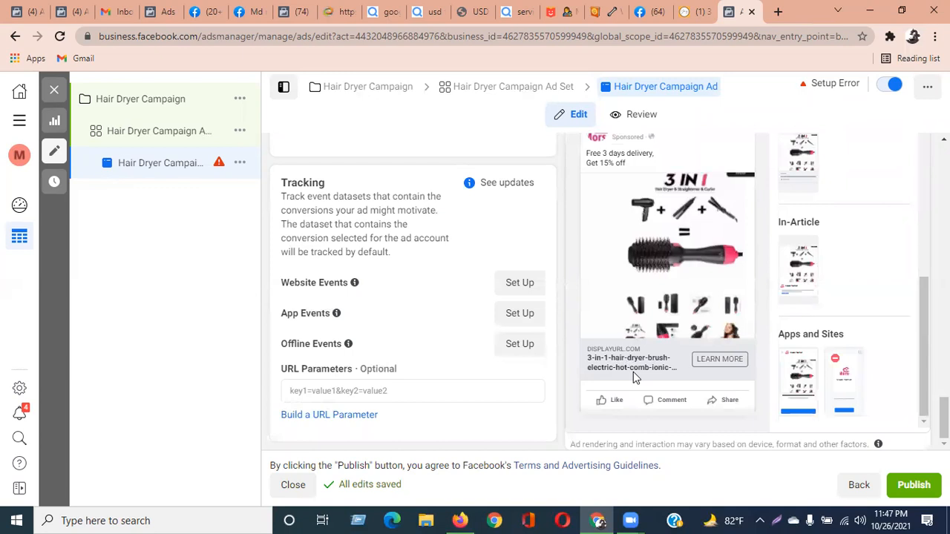
pyautogui.scroll(3, 633, 372)
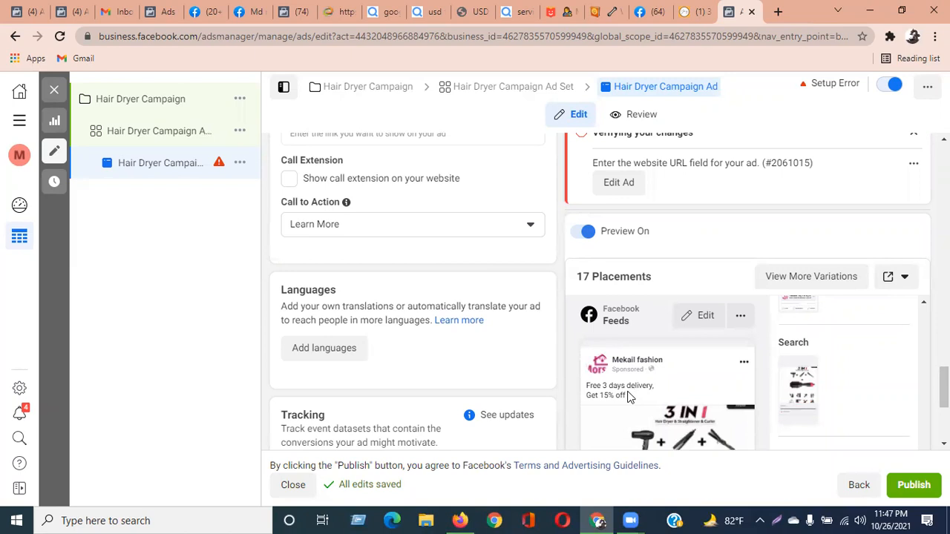
pyautogui.scroll(5, 360, 257)
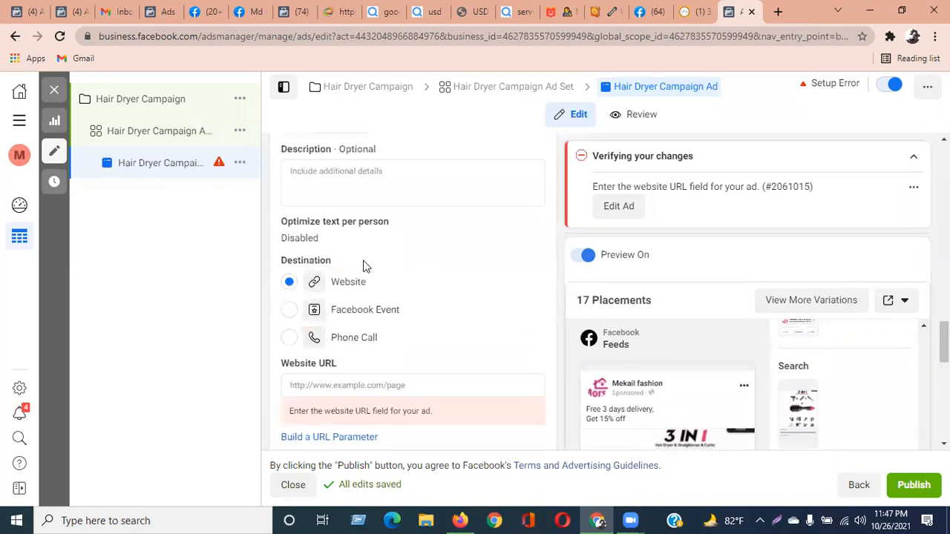
pyautogui.scroll(2, 518, 268)
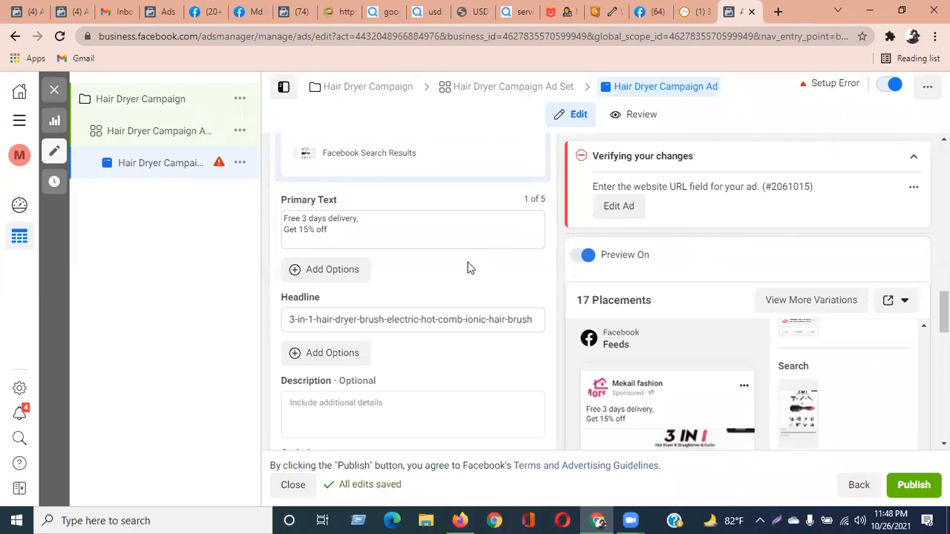
pyautogui.click(403, 234)
pyautogui.click(404, 319)
pyautogui.scroll(-2, 428, 325)
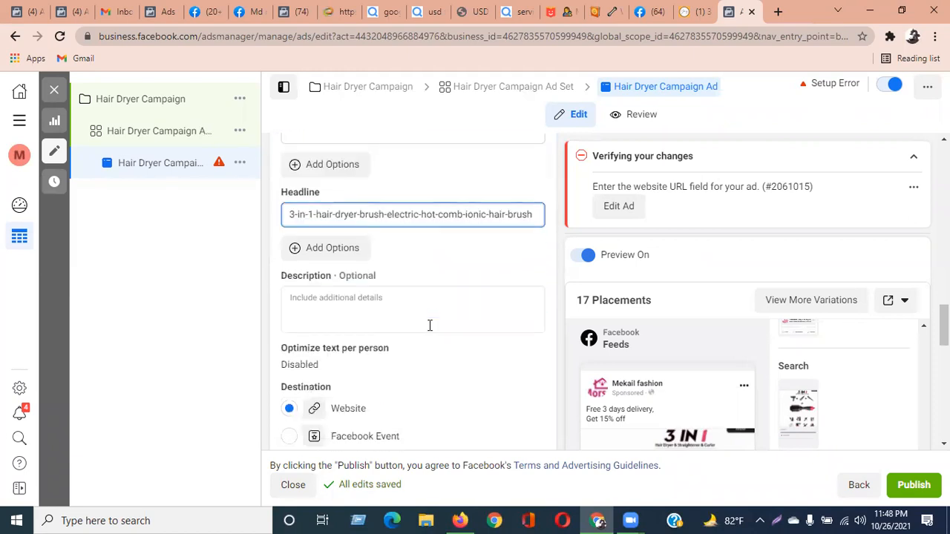
# Activate the optional Description field and read the product page's feature sections for wording to describe the hair dryer brush.
pyautogui.click(399, 298)
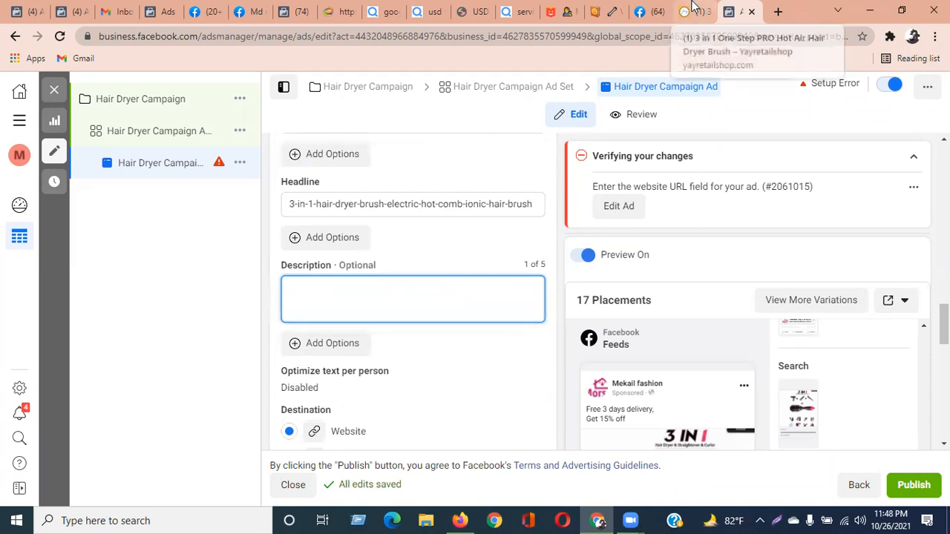
pyautogui.click(693, 9)
pyautogui.scroll(-10, 593, 301)
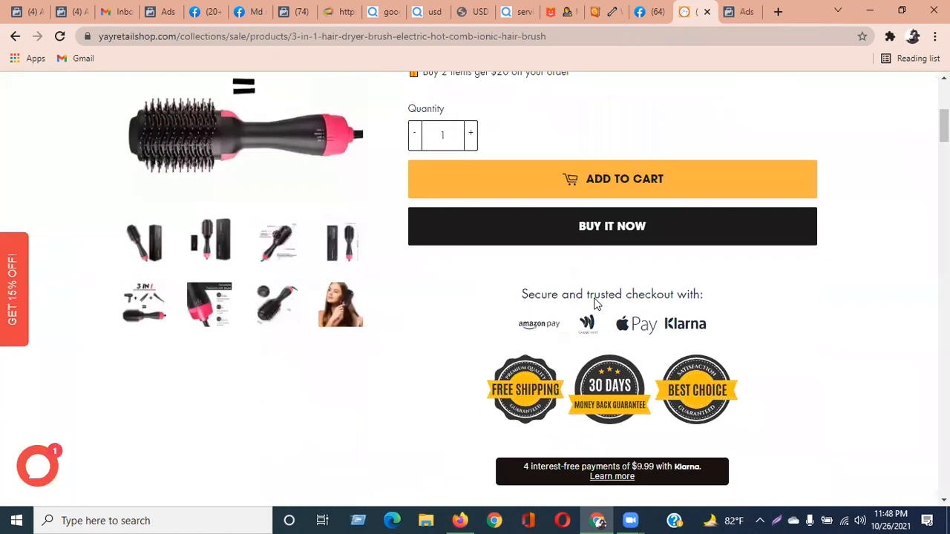
pyautogui.scroll(-12, 594, 300)
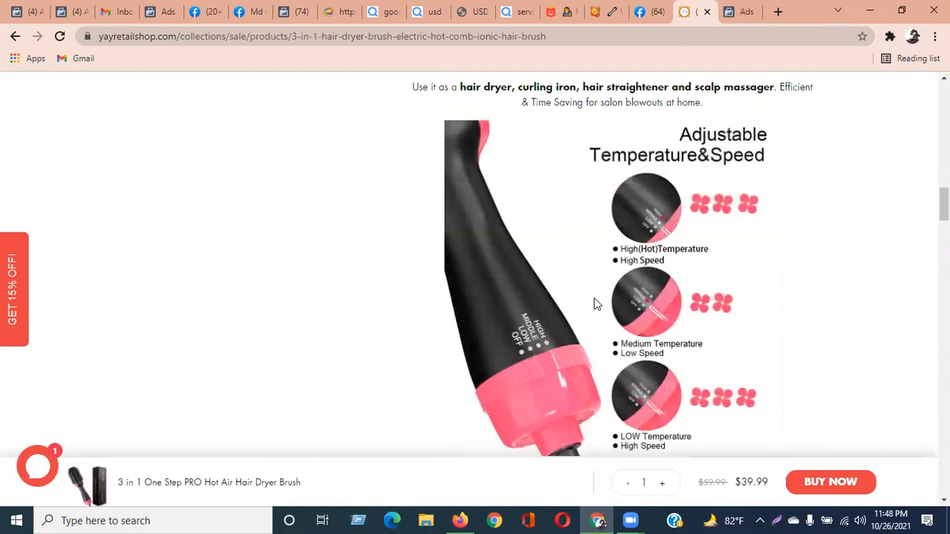
pyautogui.scroll(-2, 593, 299)
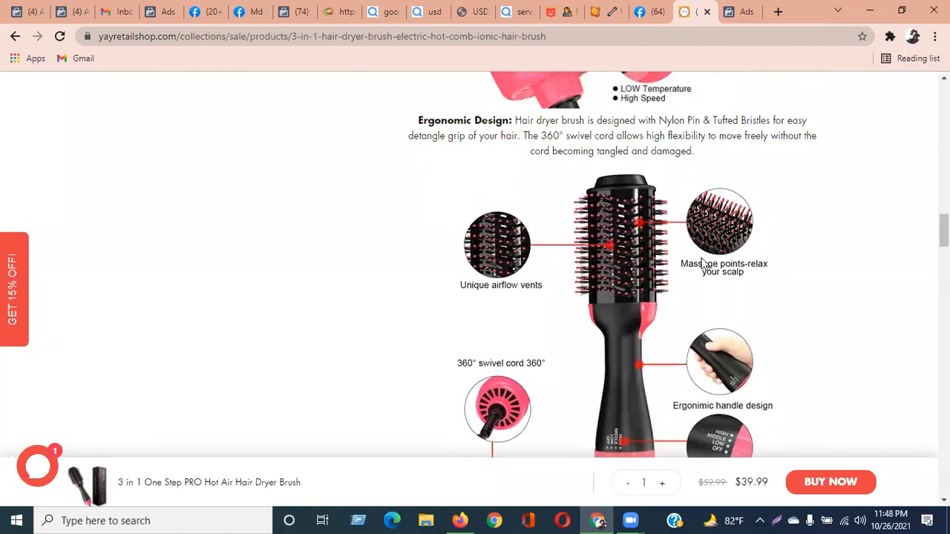
pyautogui.scroll(-6, 657, 329)
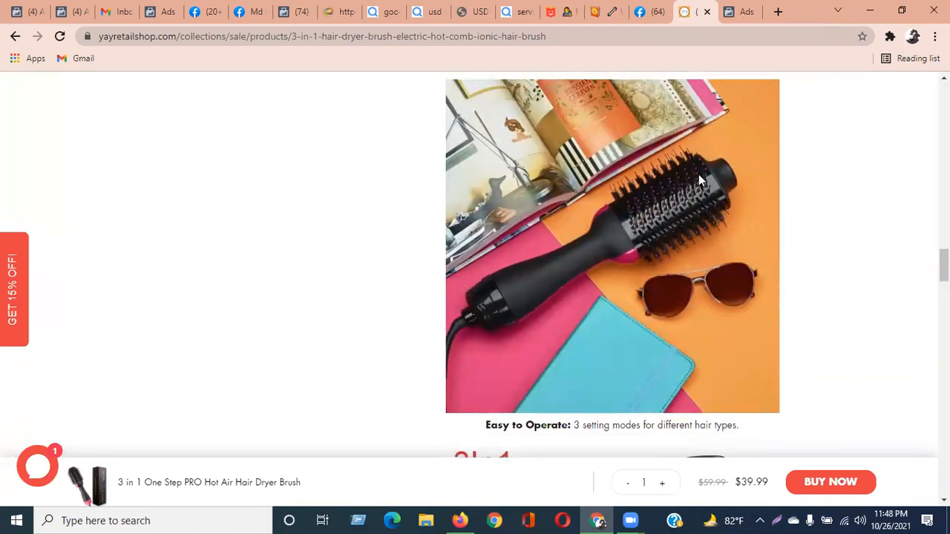
pyautogui.scroll(-5, 627, 346)
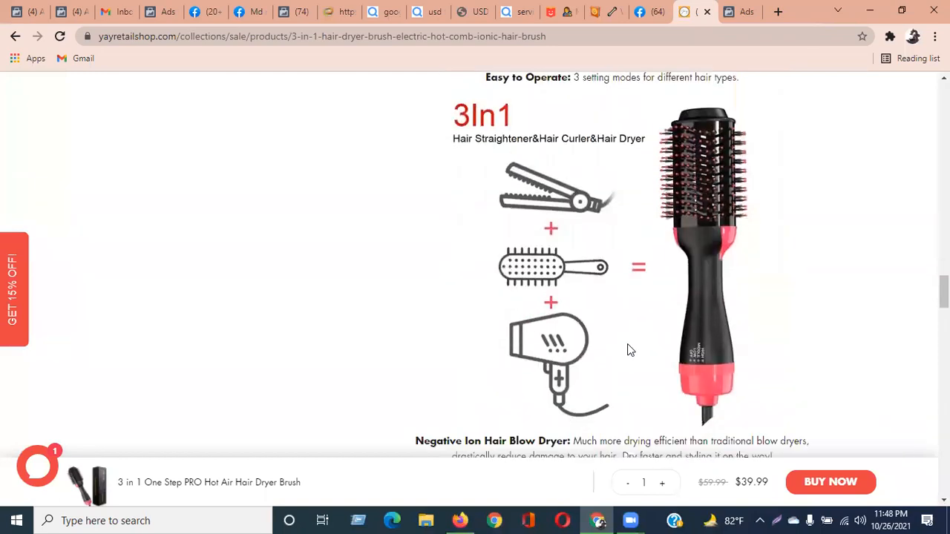
pyautogui.scroll(-8, 627, 345)
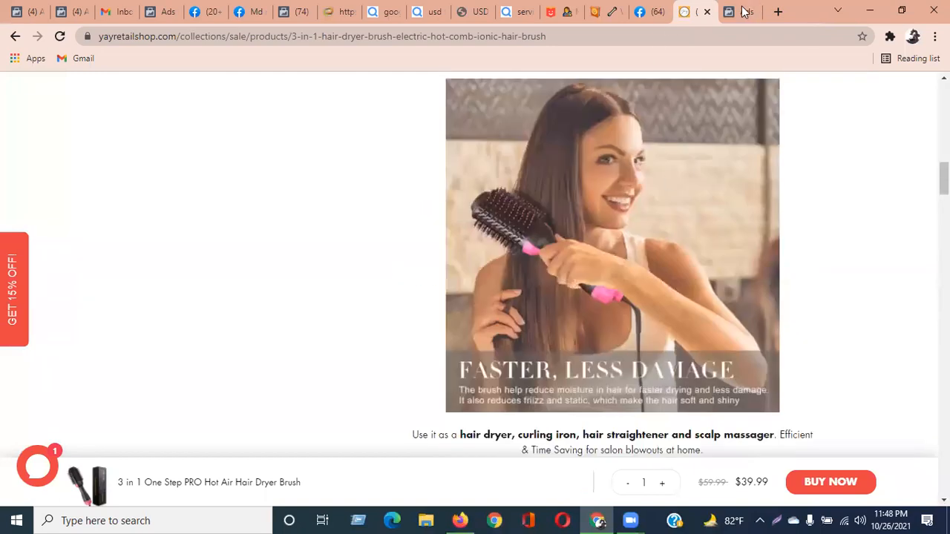
# Return to the ad in Ads Manager and review its Primary Text, Headline and optional Description fields.
pyautogui.click(744, 10)
pyautogui.moveTo(383, 266)
pyautogui.moveTo(393, 269); pyautogui.dragTo(339, 260)
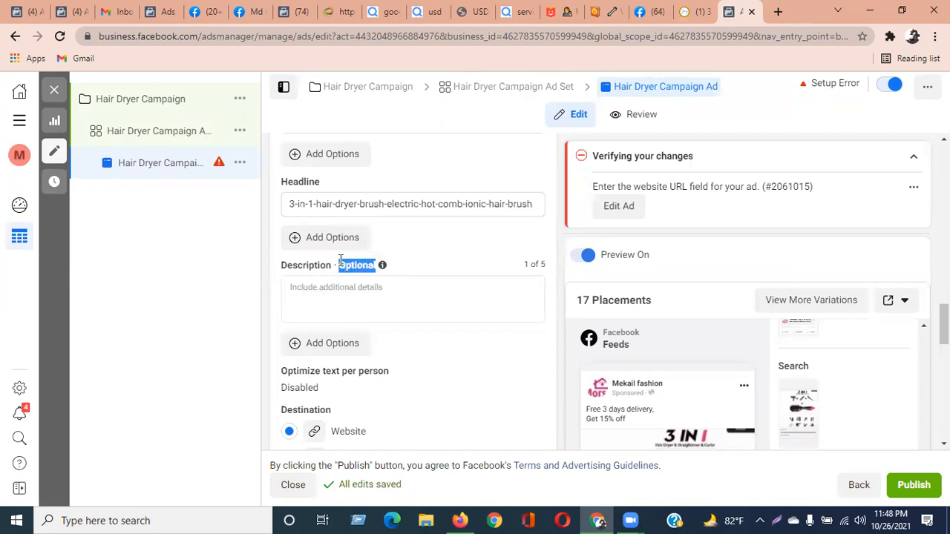
pyautogui.scroll(3, 385, 310)
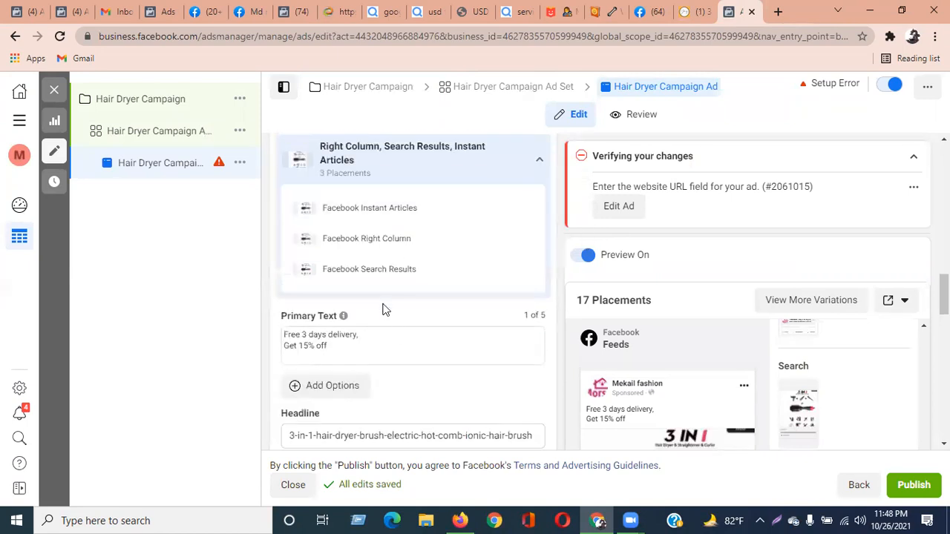
pyautogui.scroll(-3, 394, 346)
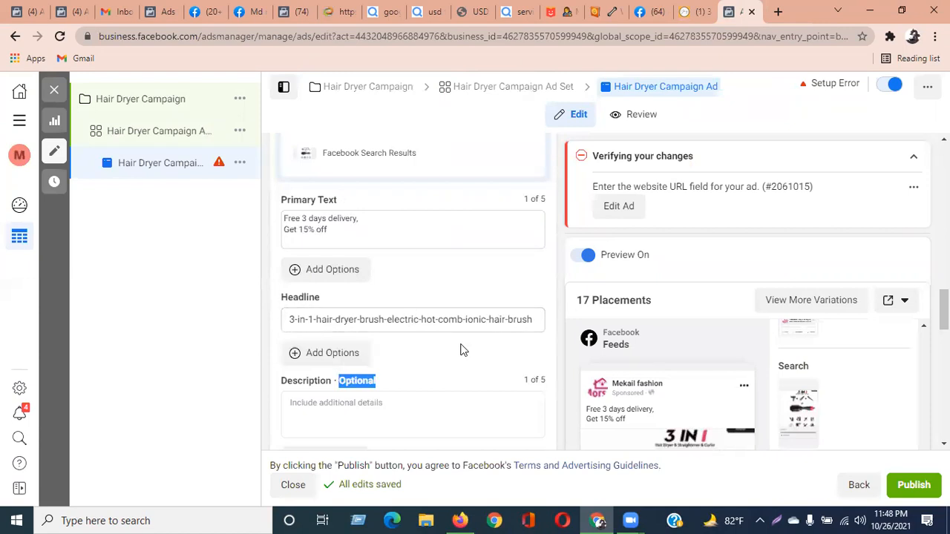
pyautogui.scroll(-3, 460, 350)
pyautogui.scroll(6, 461, 349)
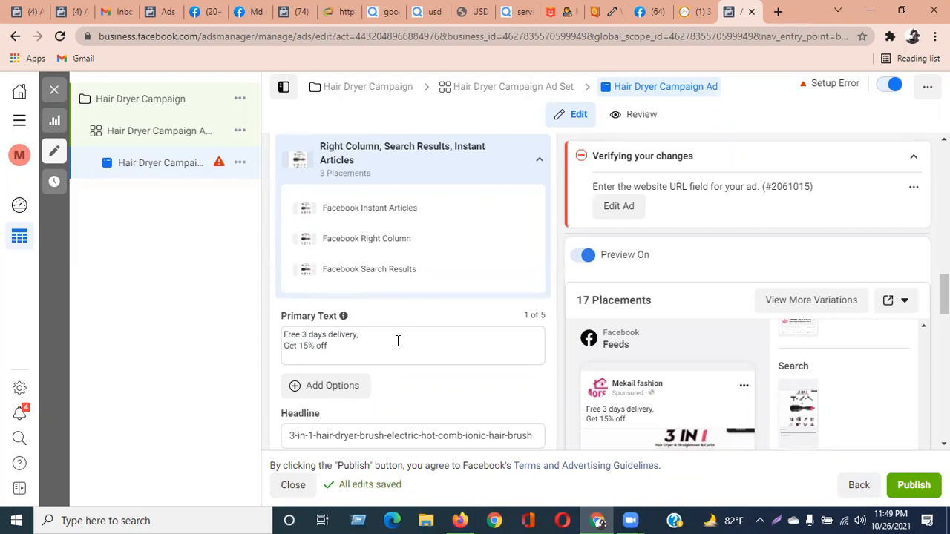
pyautogui.click(353, 345)
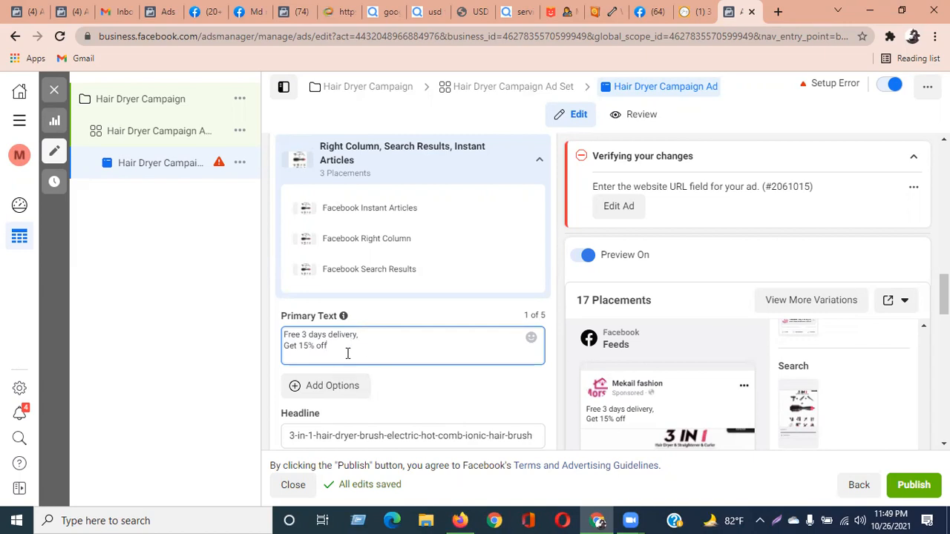
pyautogui.scroll(-2, 347, 354)
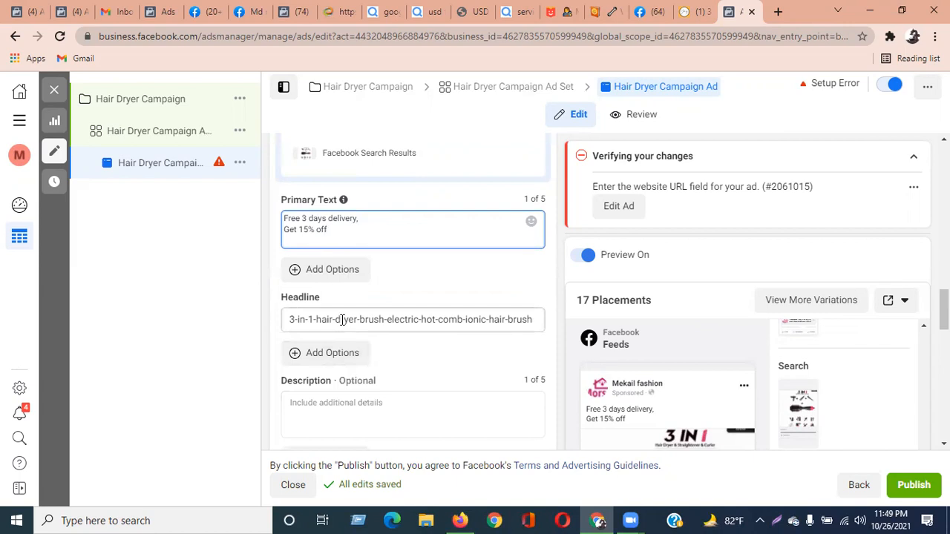
pyautogui.scroll(-2, 342, 320)
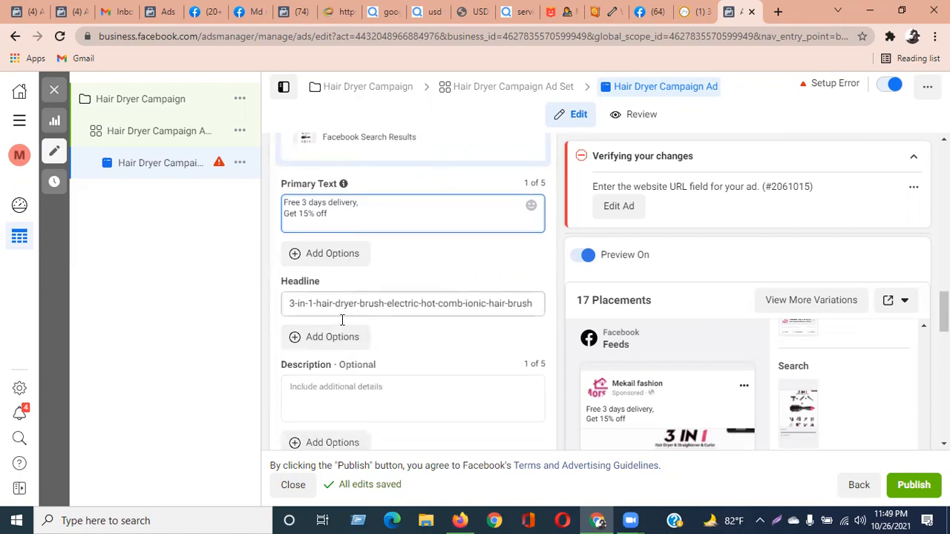
pyautogui.click(341, 286)
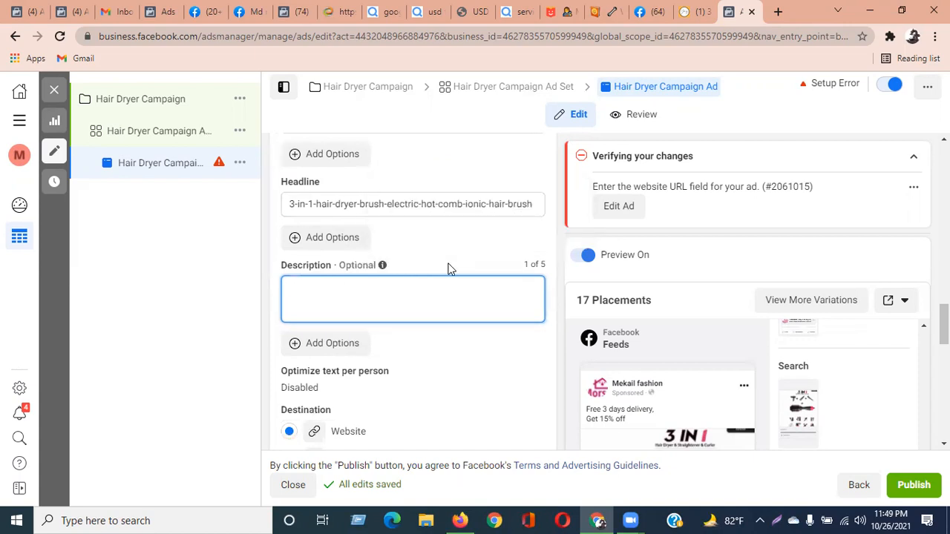
# Set the ad's Website URL to the product page address, yayretailshop.com/collections/sale/products/3-in-1-hair-dryer-brush-electric-hot-comb-ionic-hair-brush.
pyautogui.scroll(-1, 449, 269)
pyautogui.scroll(-1, 449, 268)
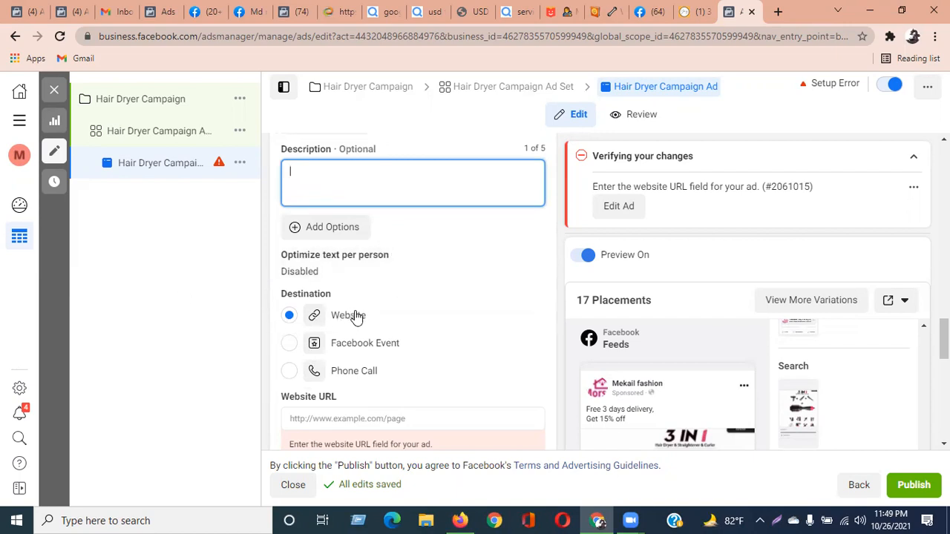
pyautogui.scroll(-2, 401, 338)
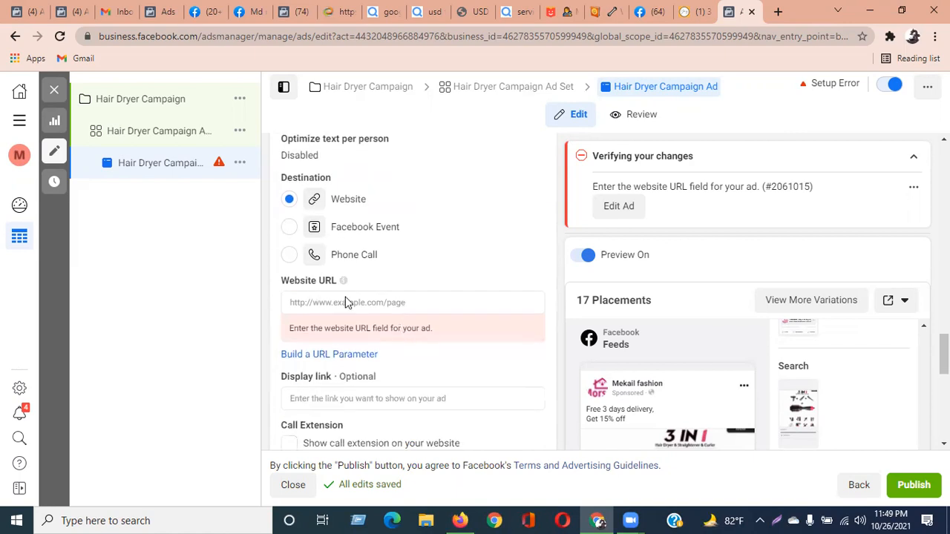
pyautogui.click(371, 299)
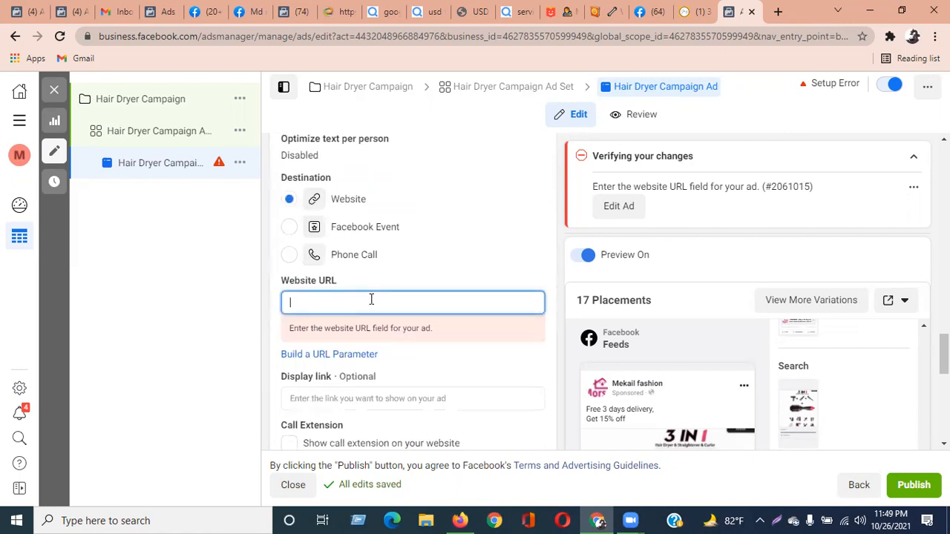
pyautogui.scroll(2, 371, 302)
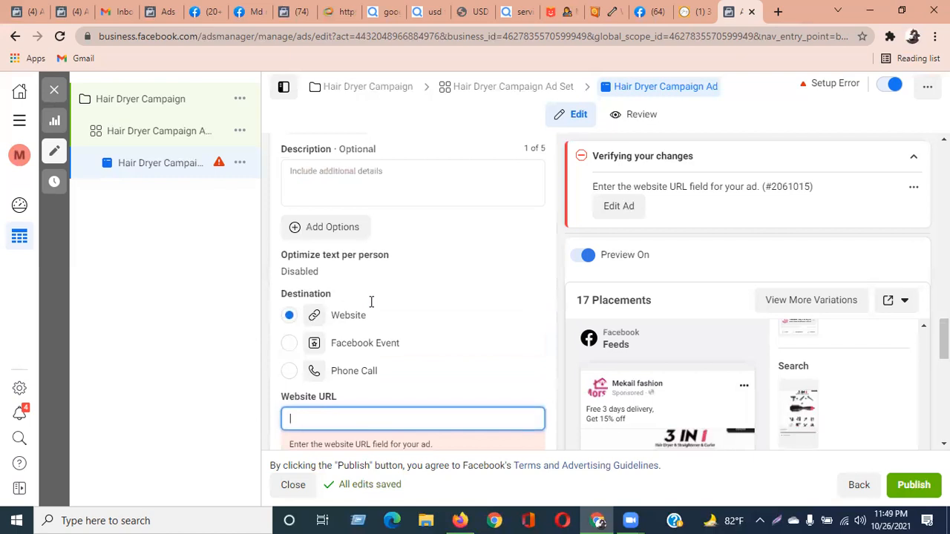
pyautogui.click(684, 11)
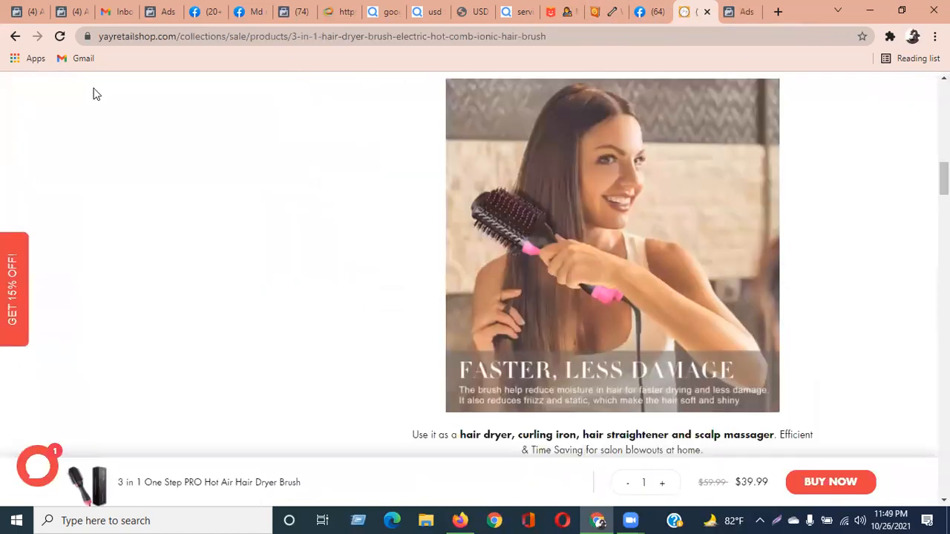
pyautogui.click(137, 35)
pyautogui.hotkey('ctrl', 'c')
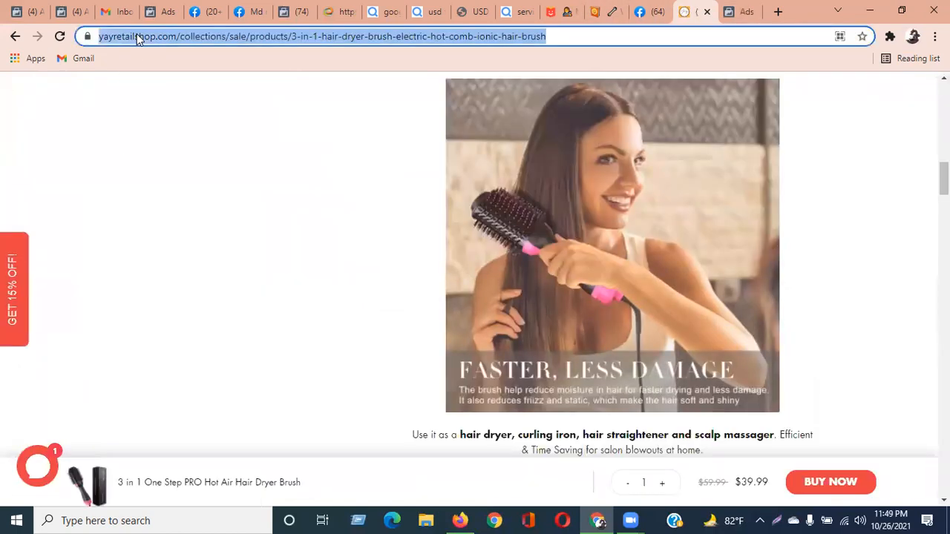
pyautogui.click(738, 11)
pyautogui.click(336, 421)
pyautogui.hotkey('ctrl', 'v')
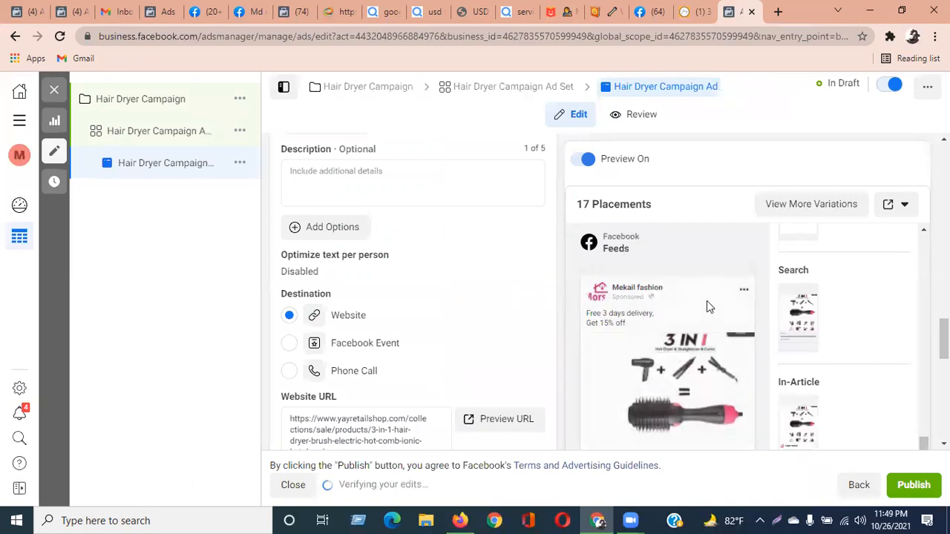
# Review the ad's website URL and feed preview, and check the linked product page's title, price and order offers.
pyautogui.scroll(-5, 706, 300)
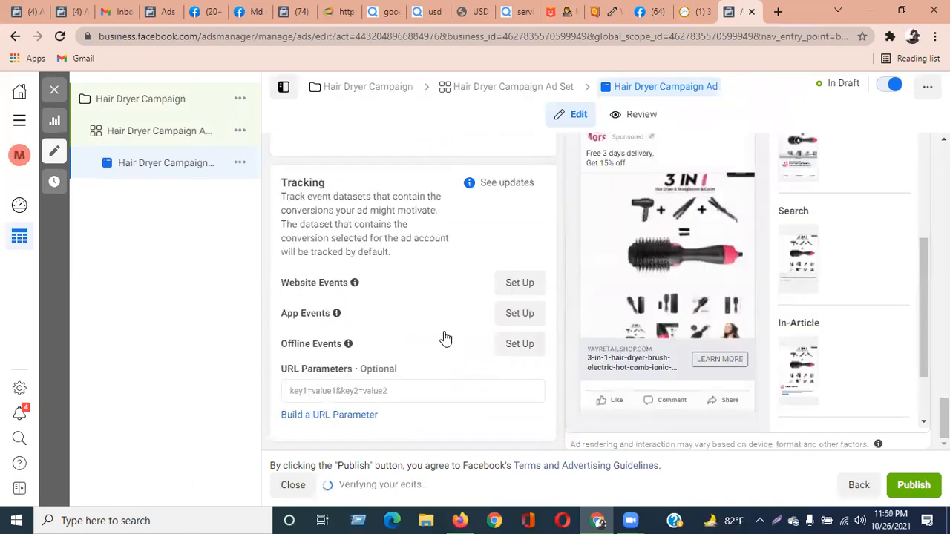
pyautogui.scroll(4, 394, 304)
pyautogui.scroll(2, 388, 214)
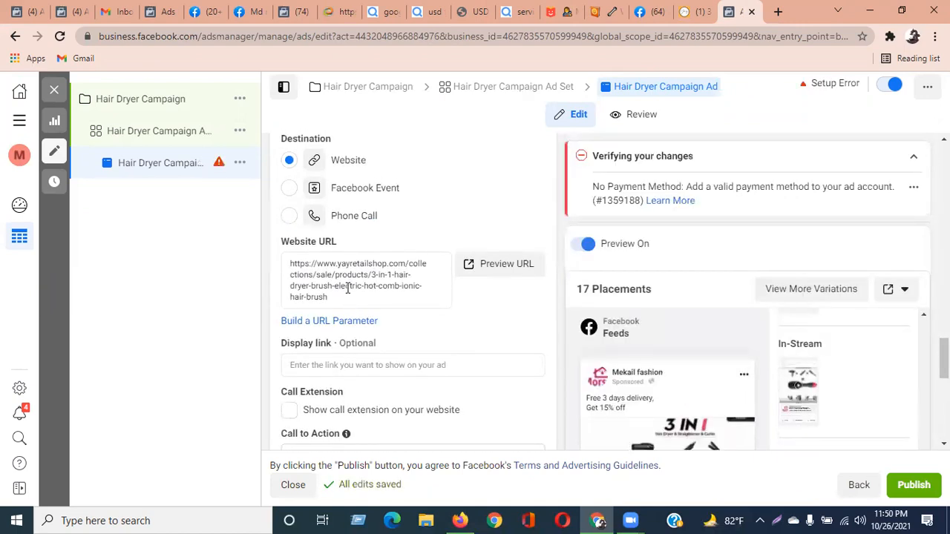
pyautogui.moveTo(650, 383)
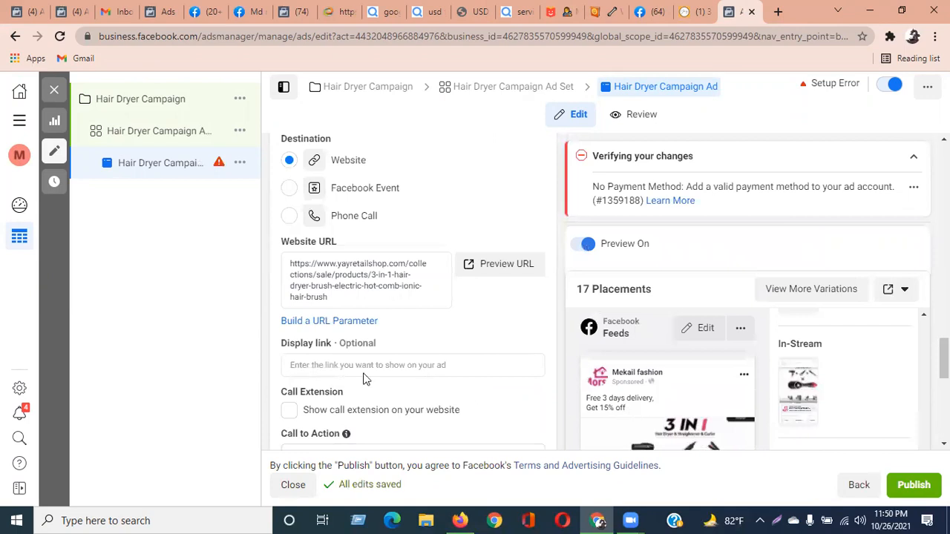
pyautogui.click(688, 15)
pyautogui.scroll(15, 520, 364)
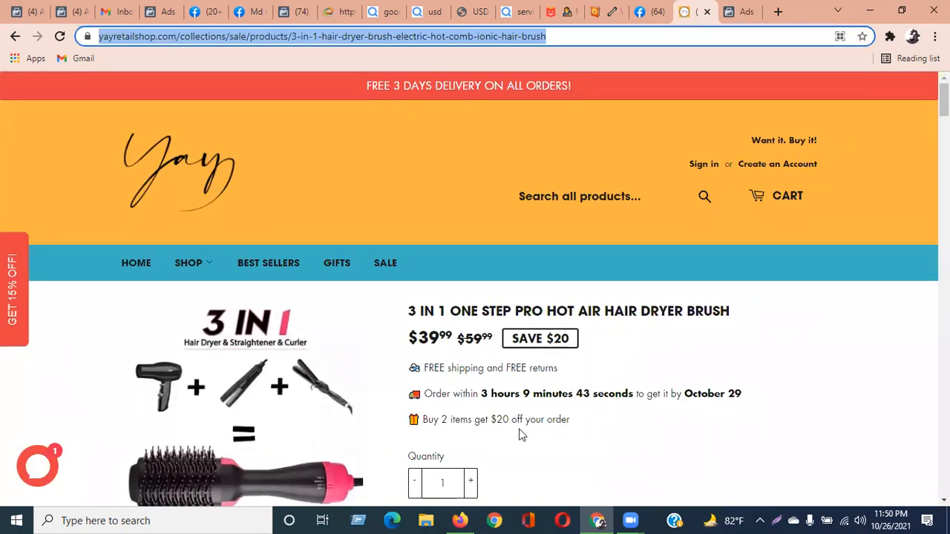
pyautogui.click(579, 425)
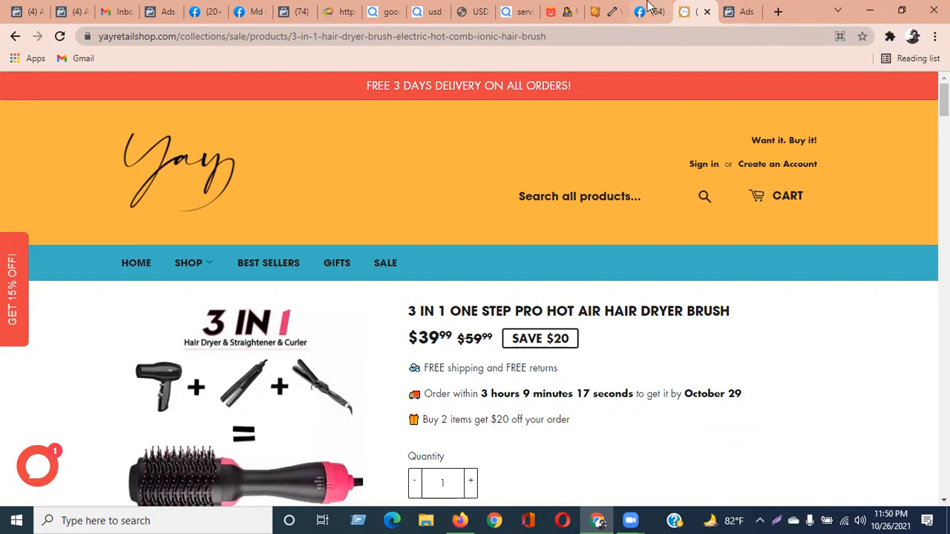
pyautogui.click(731, 15)
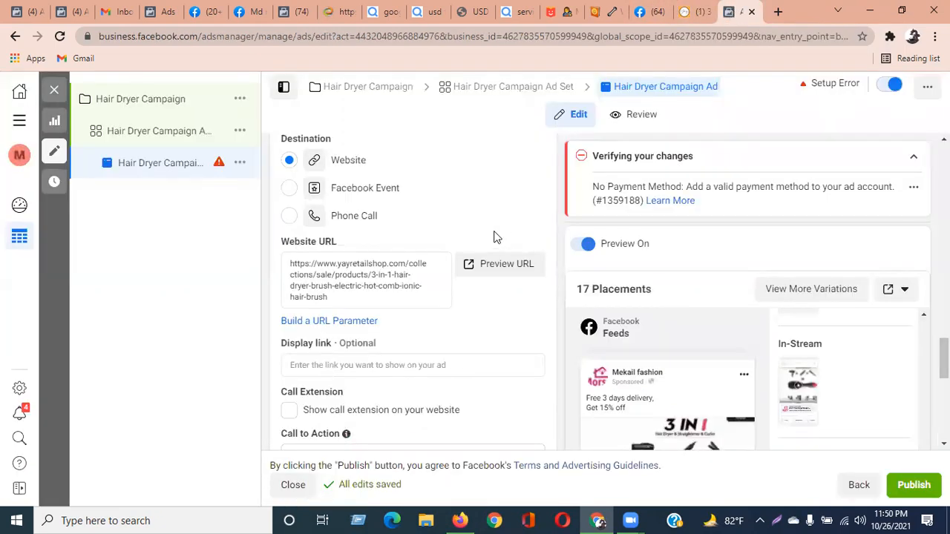
# Examine the ad's Destination choice, Website URL and optional Display link field.
pyautogui.scroll(-2, 492, 236)
pyautogui.scroll(2, 486, 235)
pyautogui.scroll(2, 411, 225)
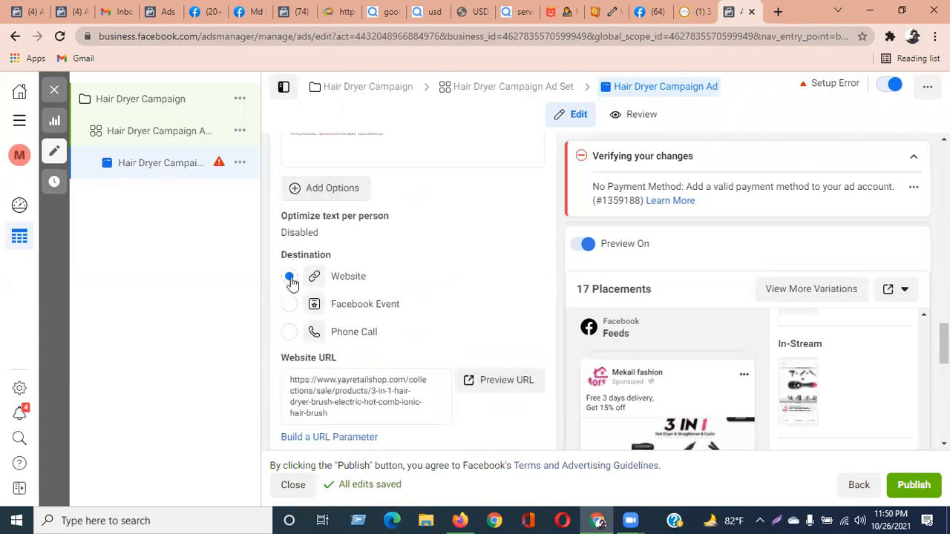
pyautogui.scroll(-2, 379, 359)
pyautogui.scroll(-2, 386, 390)
pyautogui.click(394, 171)
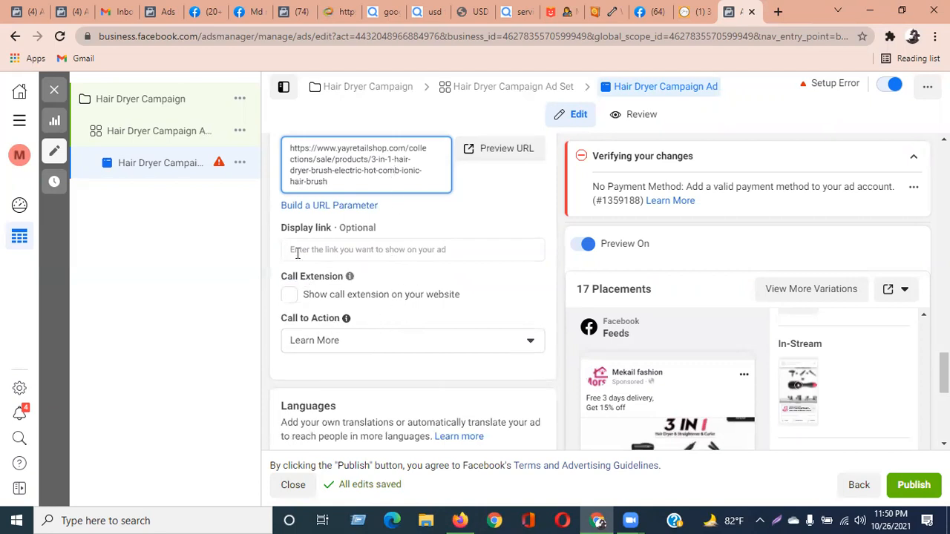
pyautogui.moveTo(381, 228); pyautogui.dragTo(278, 230)
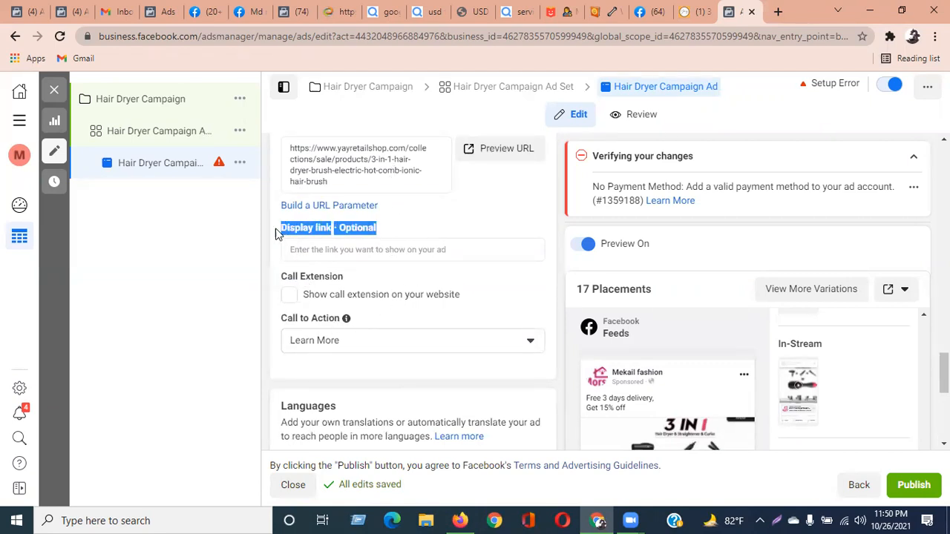
pyautogui.click(329, 250)
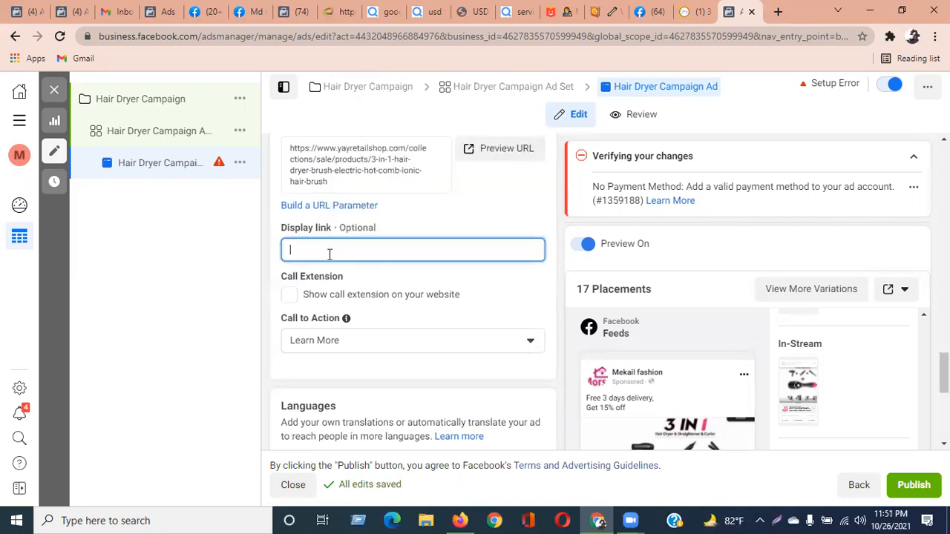
pyautogui.click(415, 227)
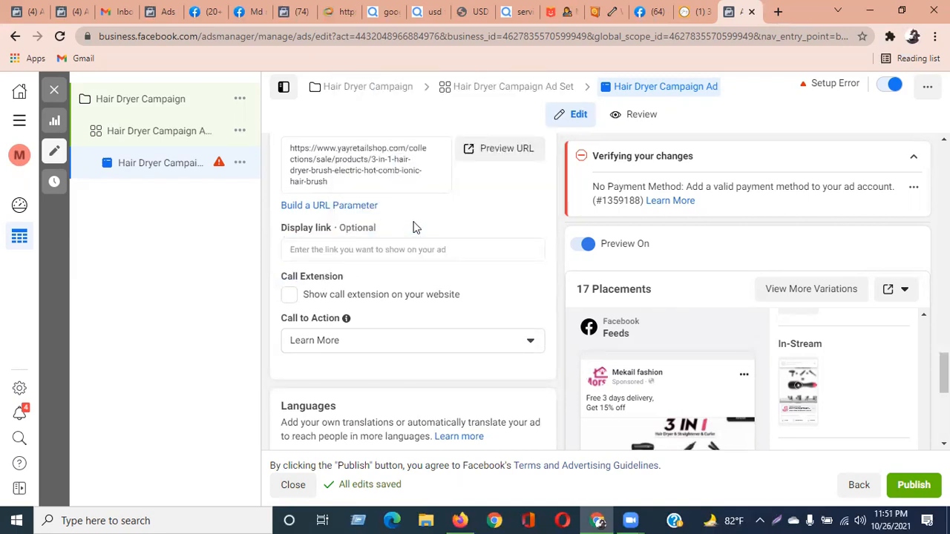
# Try the option to show a call extension on the website and look over the product page it applies to.
pyautogui.click(290, 300)
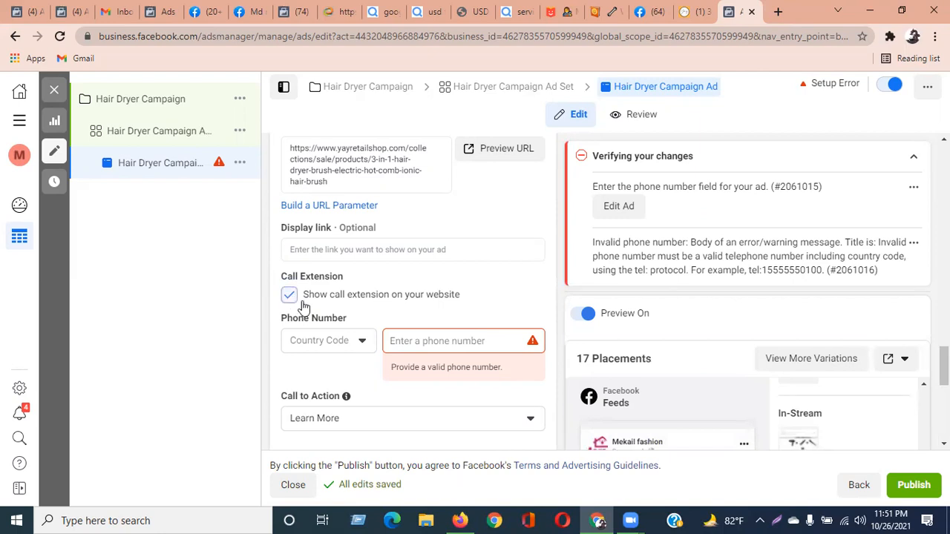
pyautogui.click(302, 300)
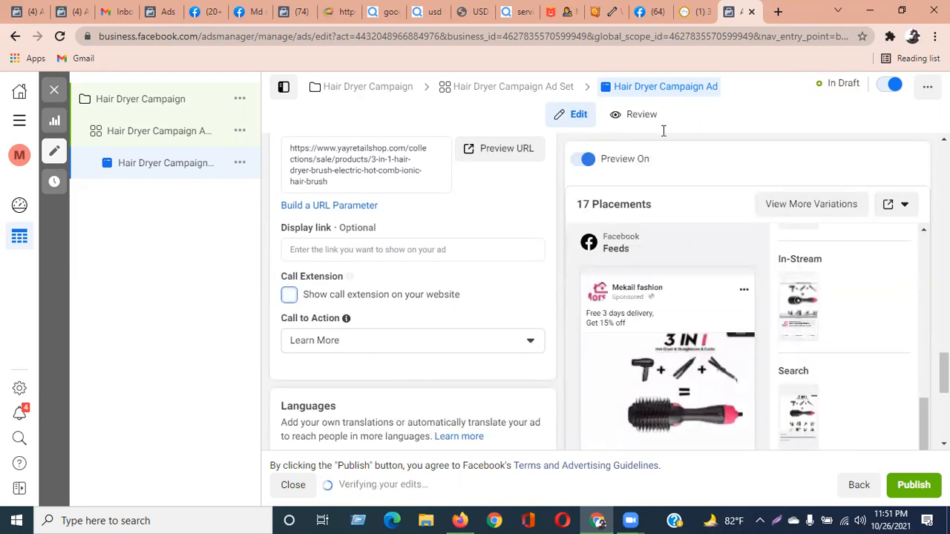
pyautogui.click(693, 321)
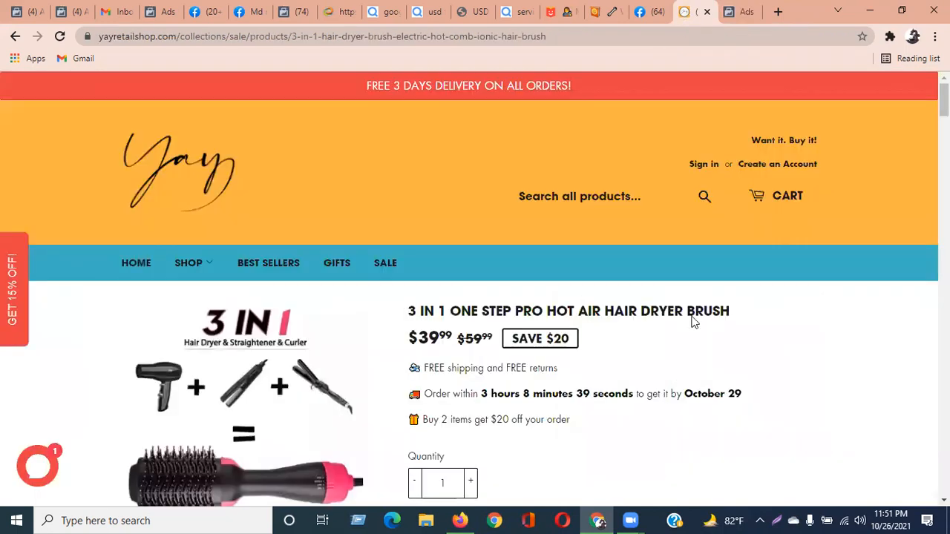
pyautogui.scroll(-5, 704, 328)
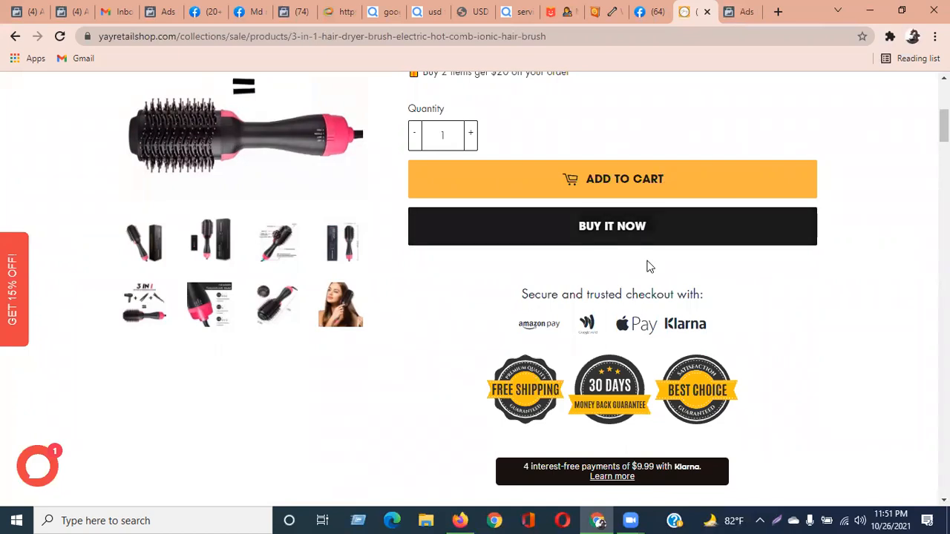
pyautogui.click(738, 12)
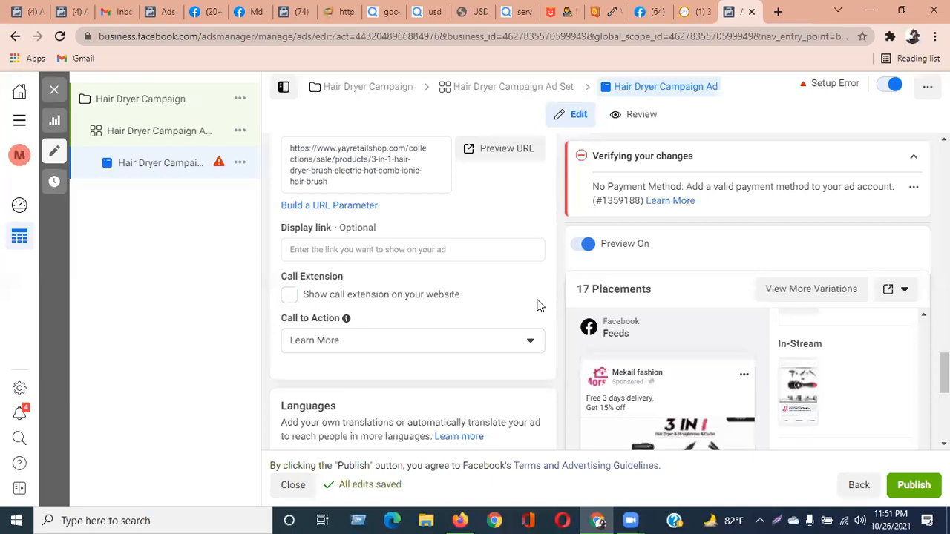
# Set the ad's call to action to Shop Now.
pyautogui.moveTo(286, 317); pyautogui.dragTo(339, 325)
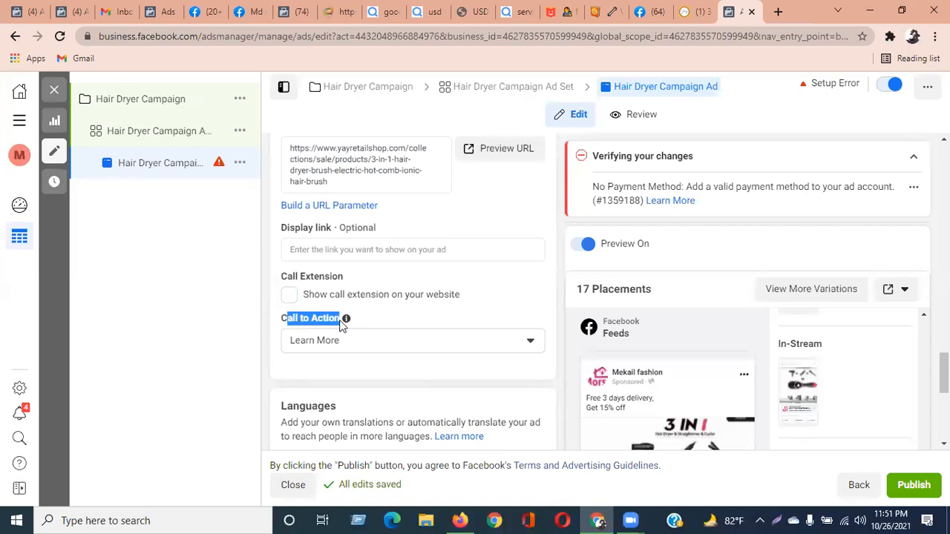
pyautogui.click(407, 322)
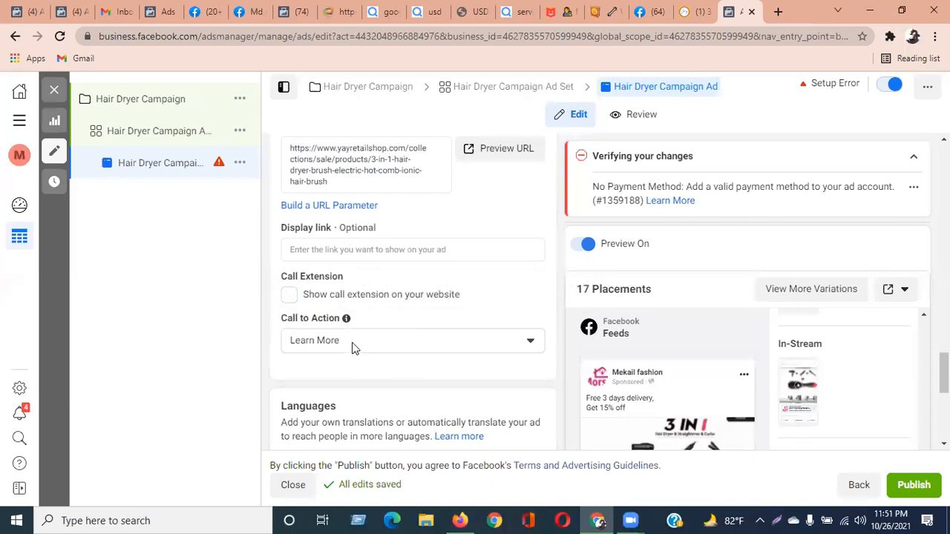
pyautogui.click(352, 347)
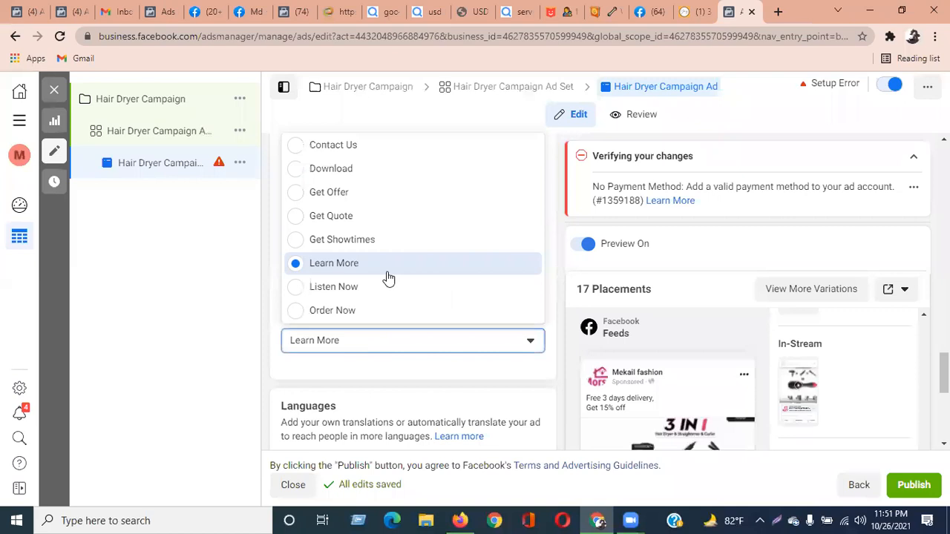
pyautogui.scroll(2, 387, 278)
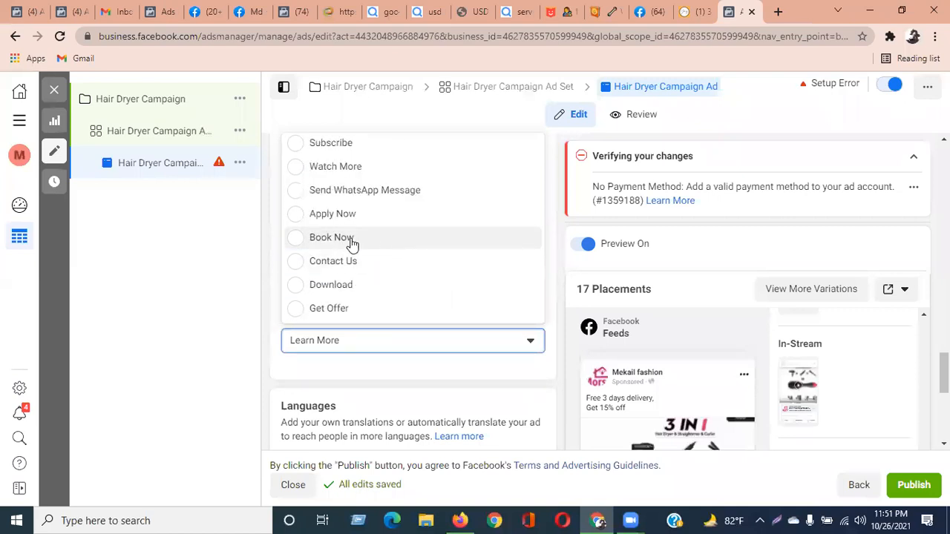
pyautogui.scroll(3, 352, 265)
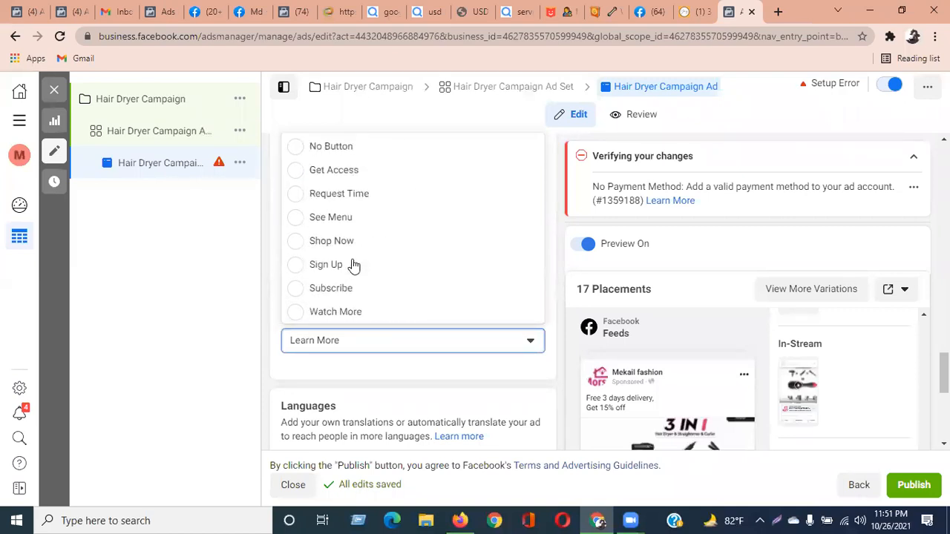
pyautogui.scroll(-3, 378, 246)
pyautogui.scroll(3, 379, 247)
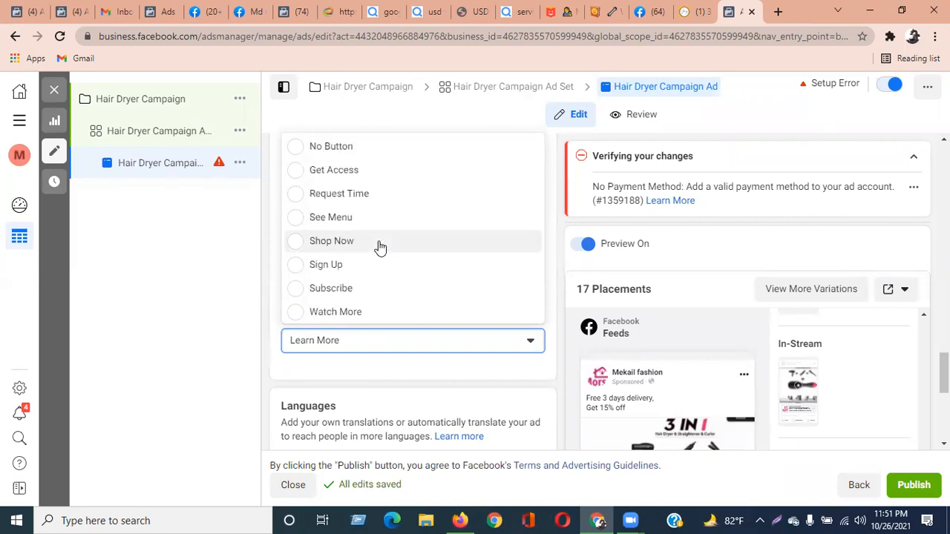
pyautogui.click(342, 244)
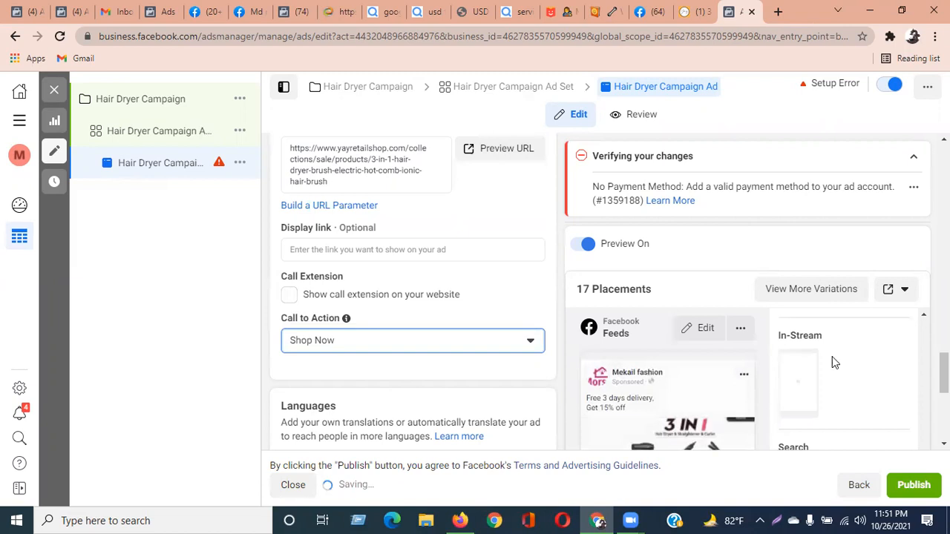
# Check the call to action button in the Facebook feed preview and glance at the linked product page.
pyautogui.scroll(-1, 784, 357)
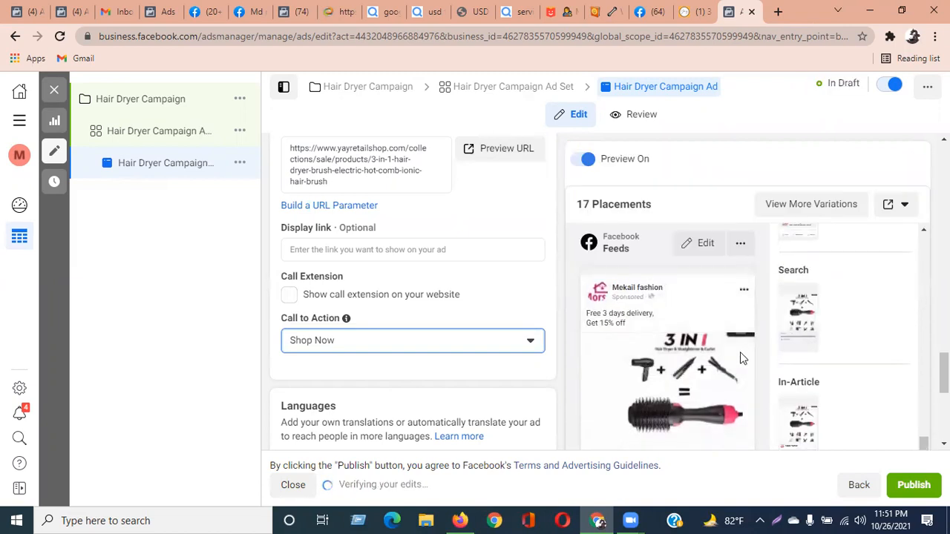
pyautogui.scroll(-3, 740, 351)
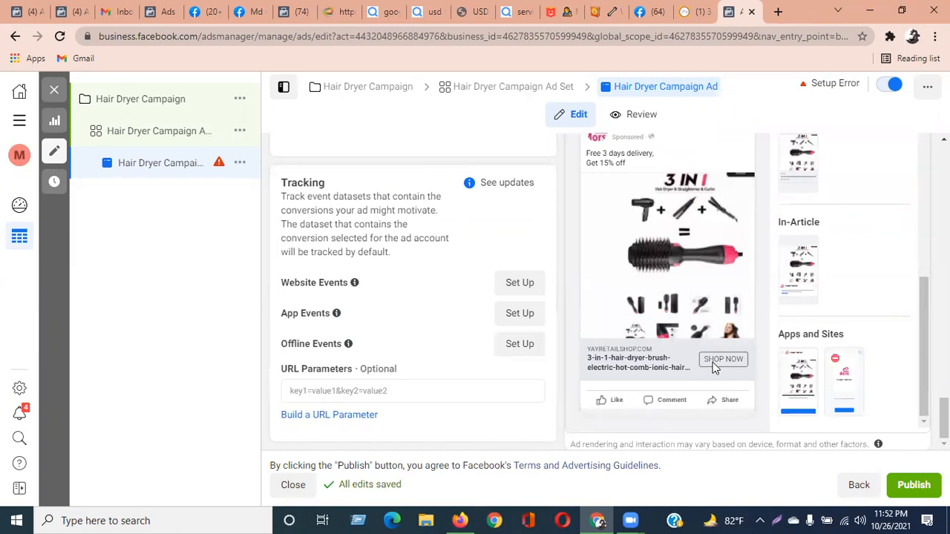
pyautogui.click(701, 12)
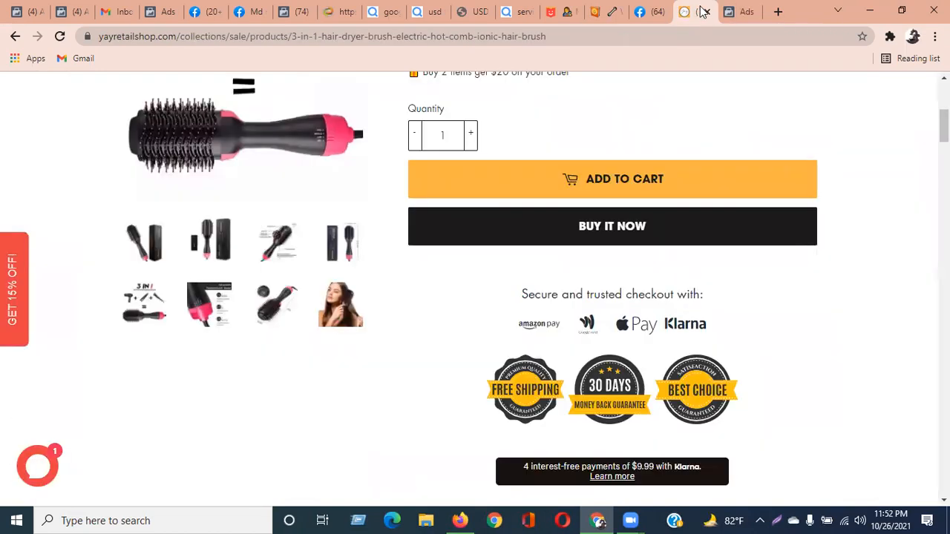
pyautogui.click(740, 14)
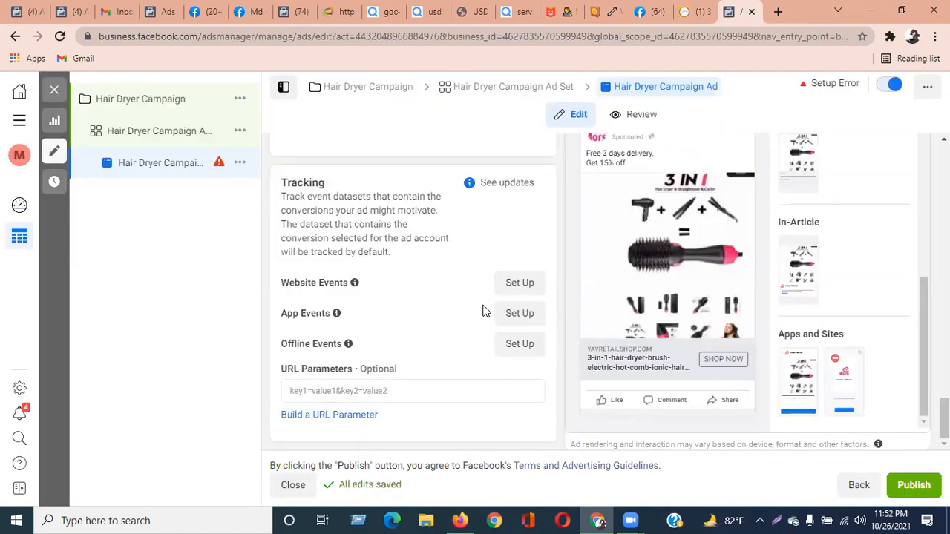
# Examine the ad's tracking options for website, app and offline events.
pyautogui.scroll(5, 420, 312)
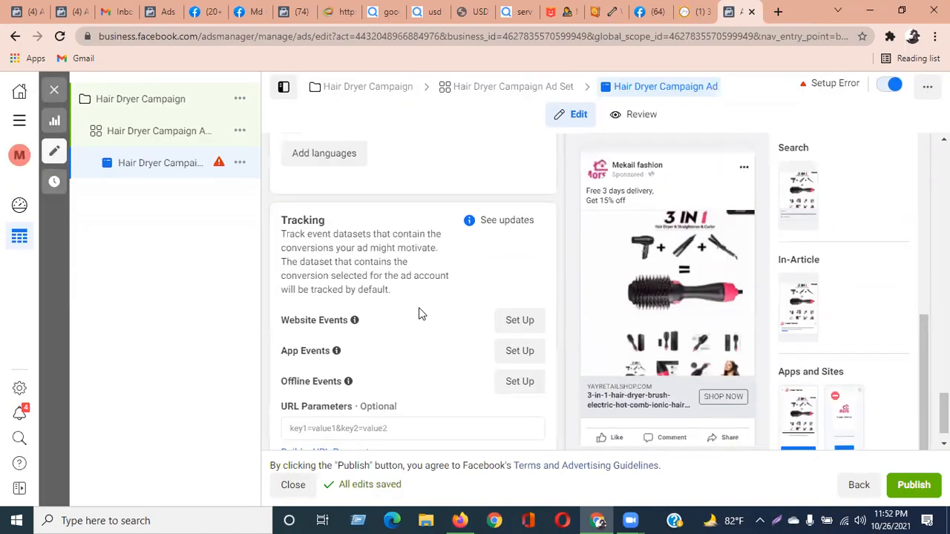
pyautogui.scroll(-5, 420, 310)
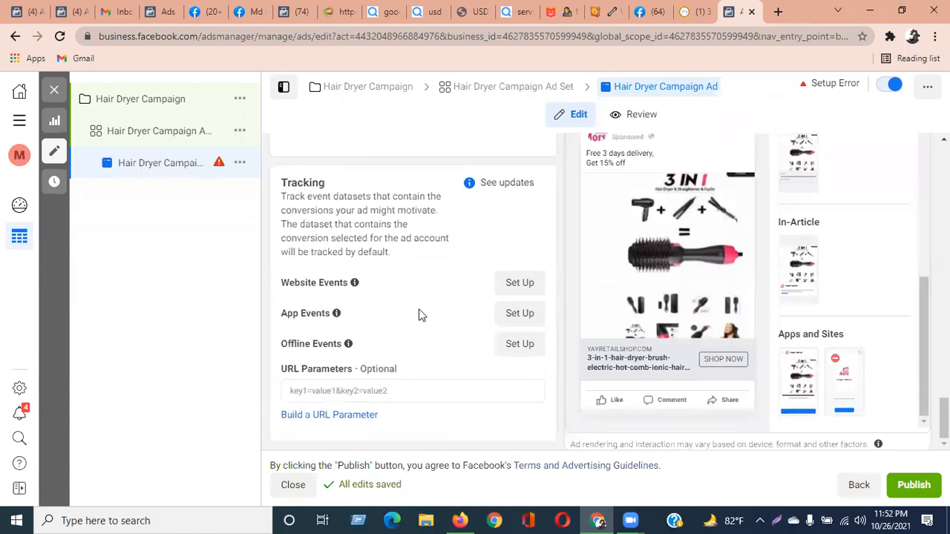
pyautogui.moveTo(355, 294)
pyautogui.moveTo(286, 284); pyautogui.dragTo(351, 285)
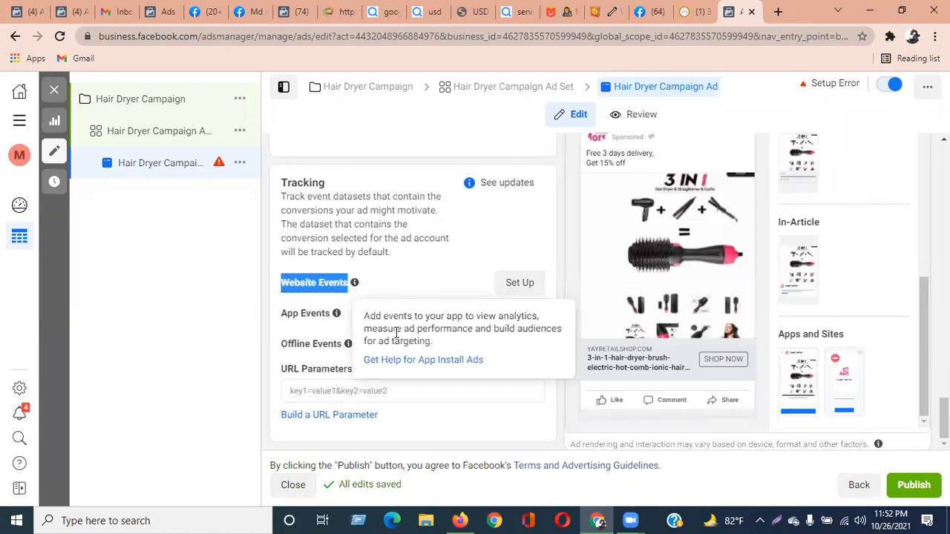
pyautogui.moveTo(343, 280)
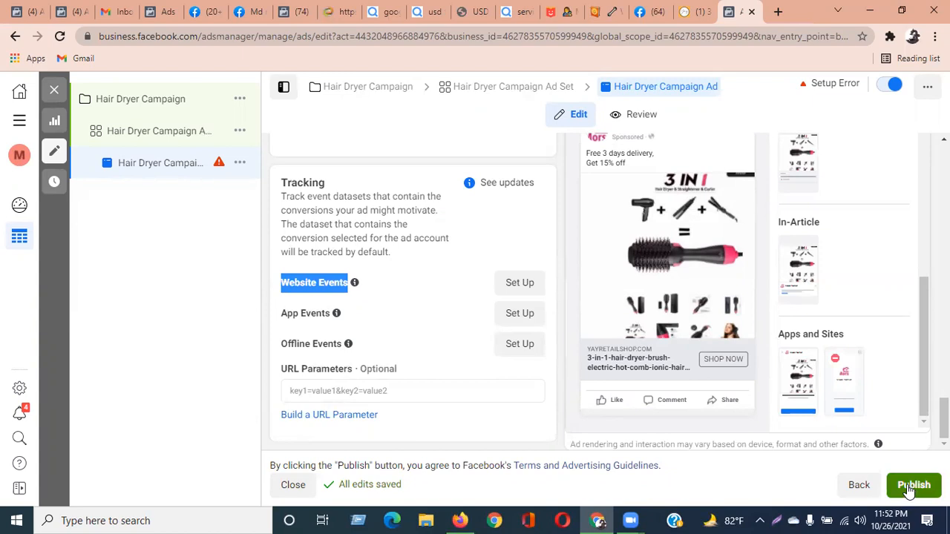
pyautogui.click(859, 146)
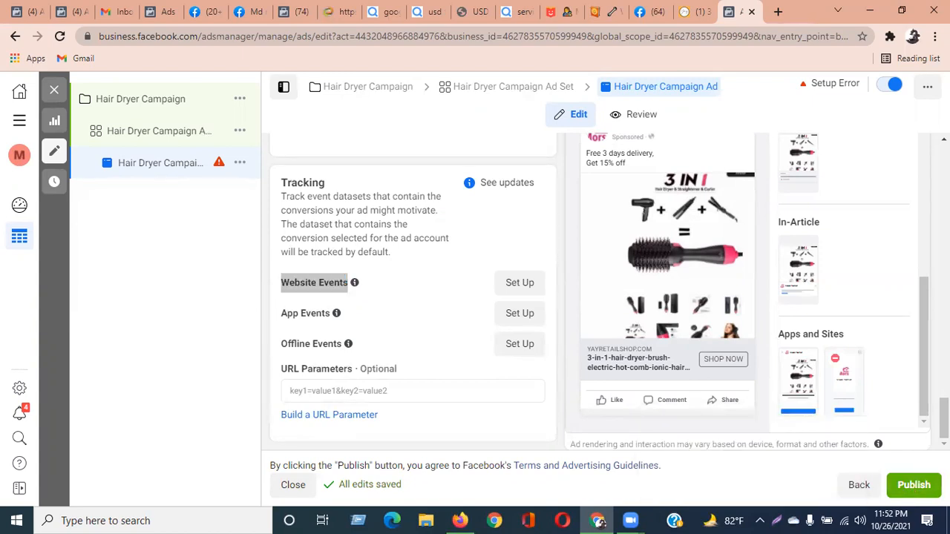
pyautogui.click(315, 282)
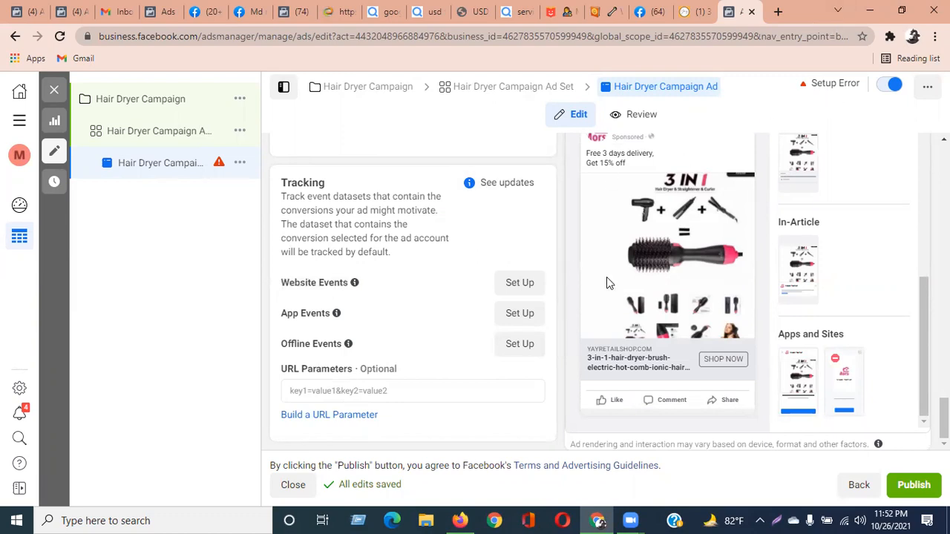
# Try to publish the Hair Dryer Campaign ad and dismiss the request for payment information.
pyautogui.scroll(15, 606, 277)
pyautogui.moveTo(598, 185)
pyautogui.mouseDown()
pyautogui.moveTo(823, 187)
pyautogui.moveTo(592, 187)
pyautogui.mouseUp()
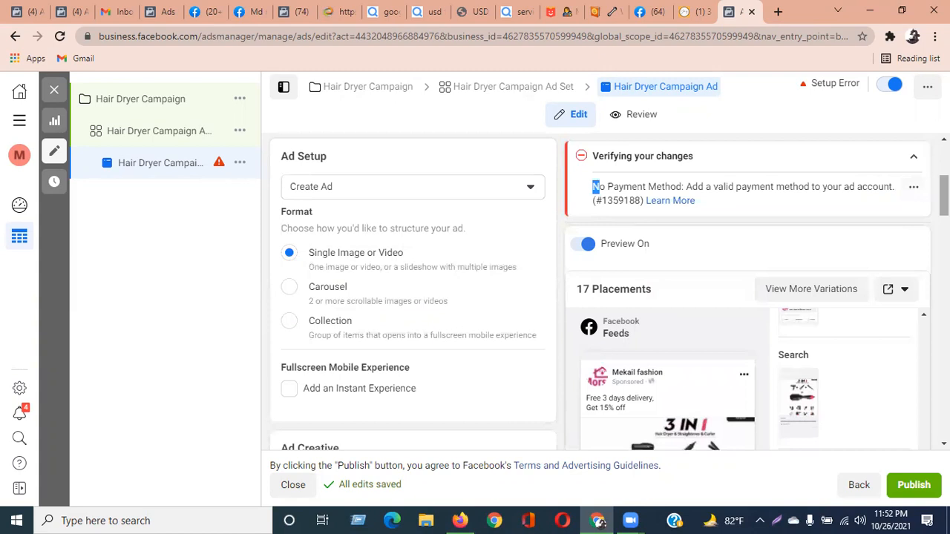
pyautogui.click(913, 485)
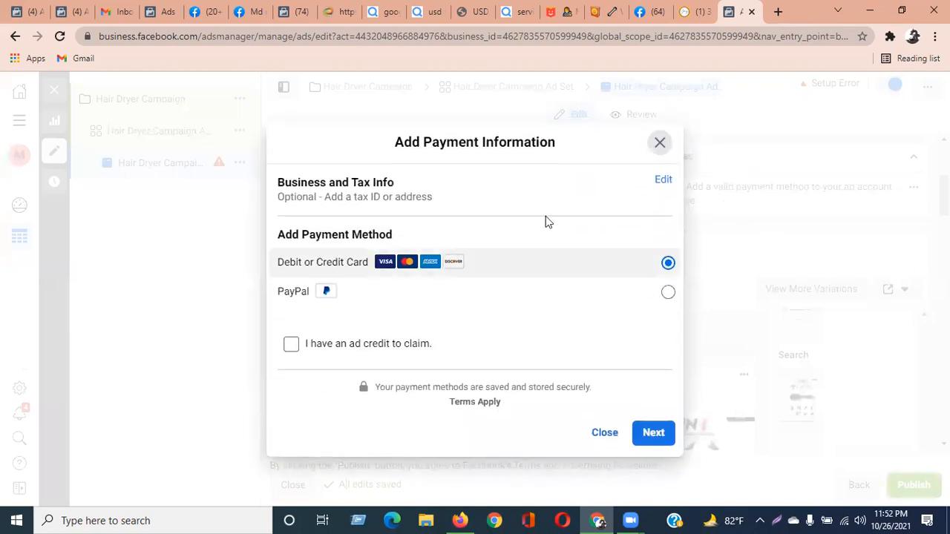
pyautogui.click(663, 141)
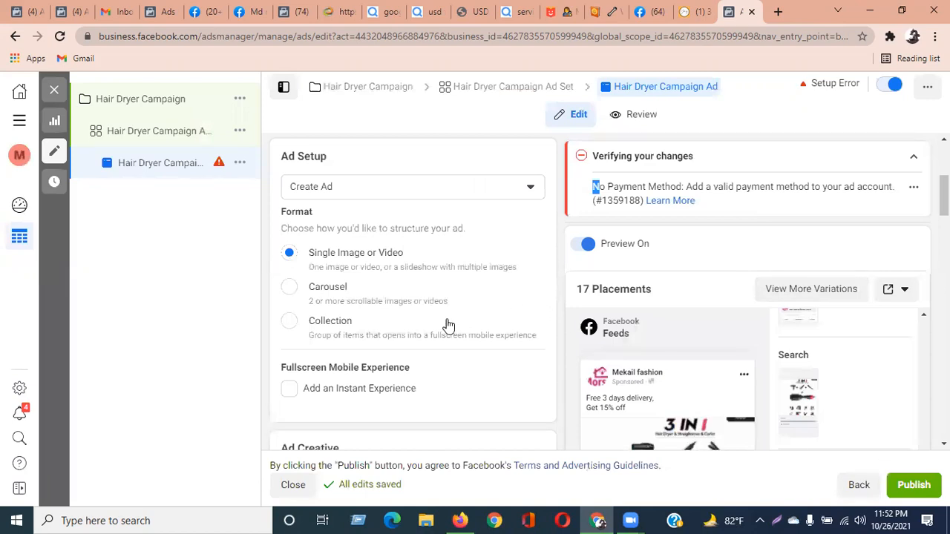
# Review the ad's text, headline, languages and tracking sections together with its placement previews.
pyautogui.scroll(-15, 448, 325)
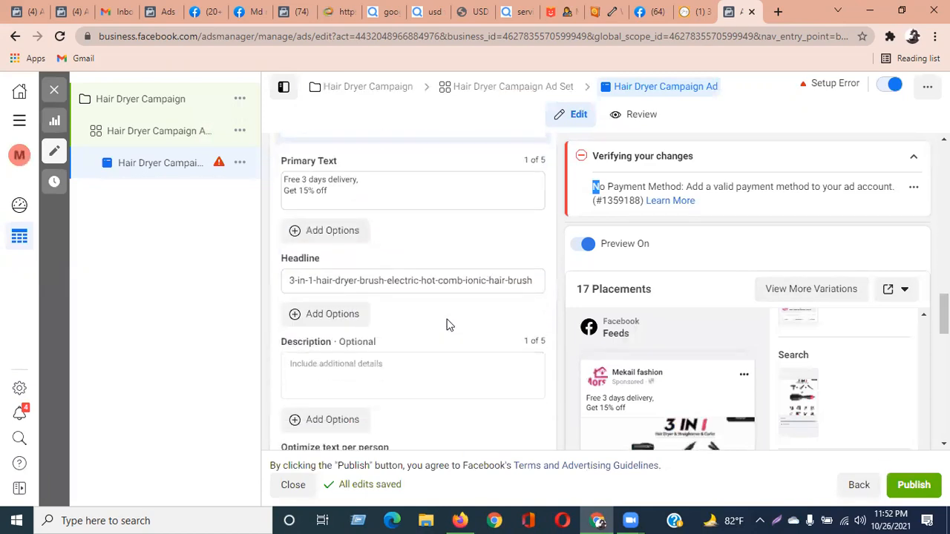
pyautogui.scroll(-5, 448, 332)
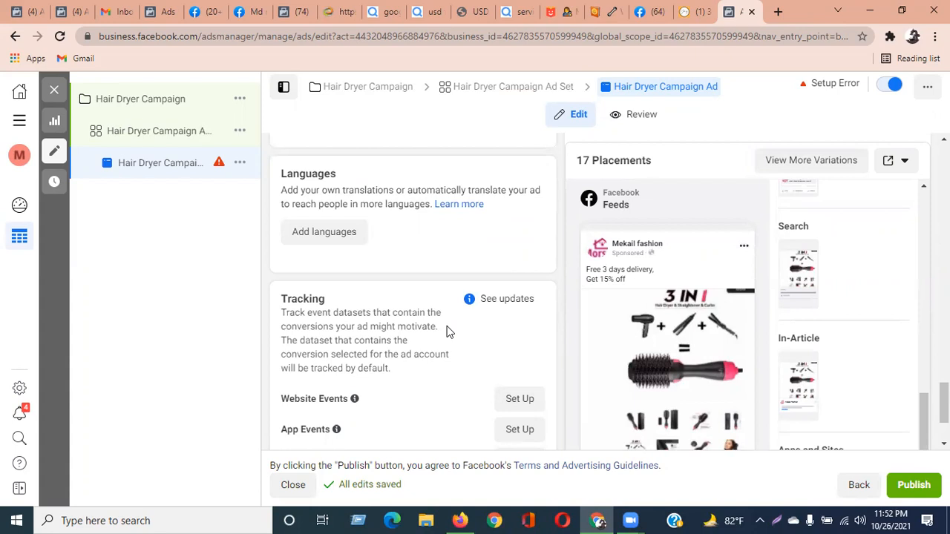
pyautogui.scroll(-2, 446, 331)
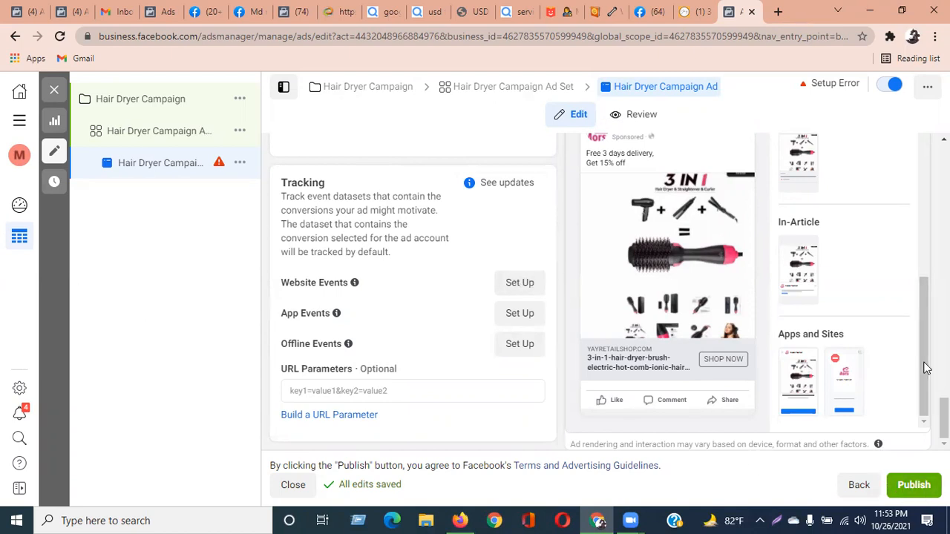
pyautogui.scroll(10, 925, 363)
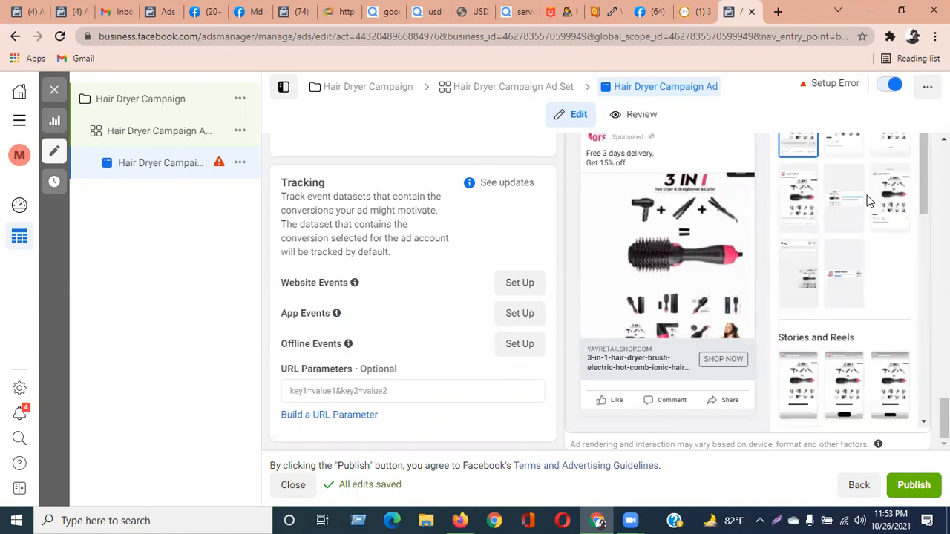
pyautogui.scroll(10, 870, 200)
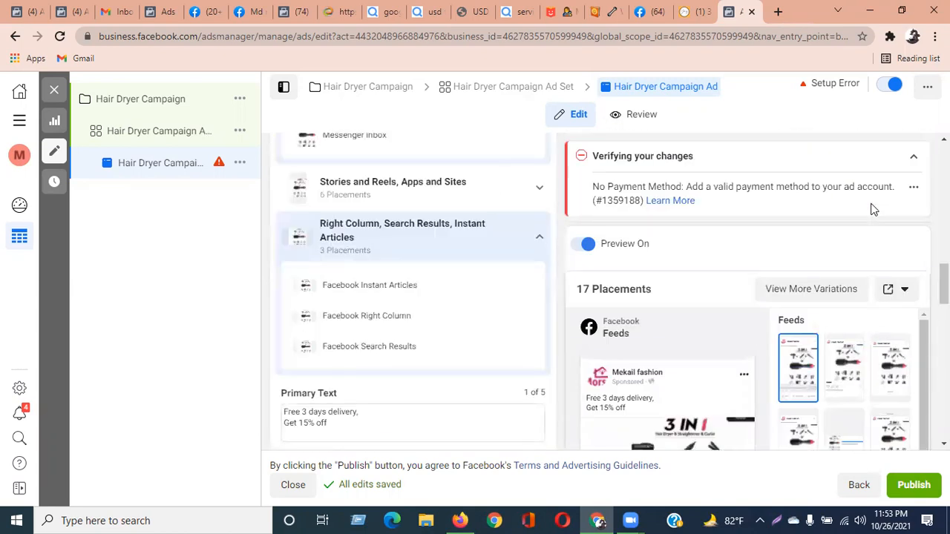
pyautogui.scroll(5, 523, 141)
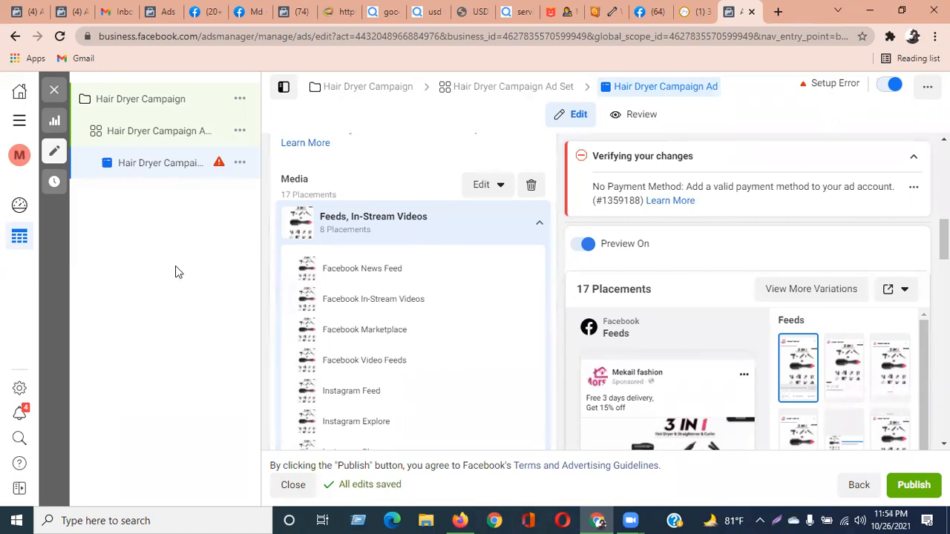
# Close the ad editor and look through the campaign, ad set and ad lists for the Hair Dryer Campaign.
pyautogui.click(50, 94)
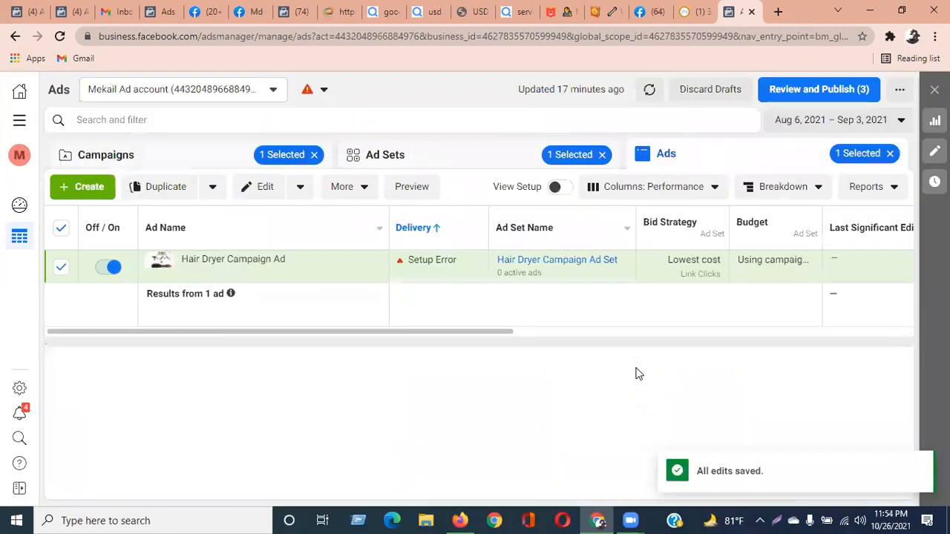
pyautogui.click(198, 166)
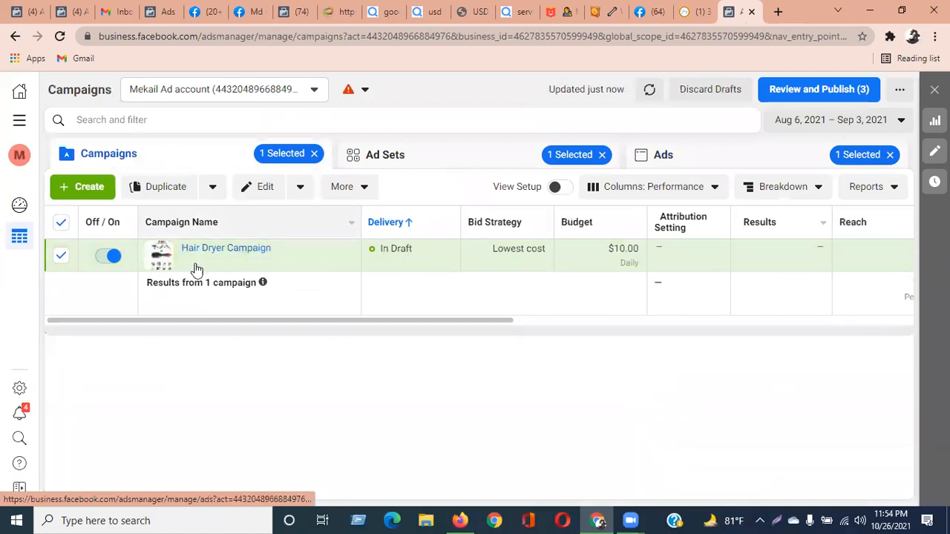
pyautogui.moveTo(236, 256)
pyautogui.click(381, 162)
pyautogui.click(683, 160)
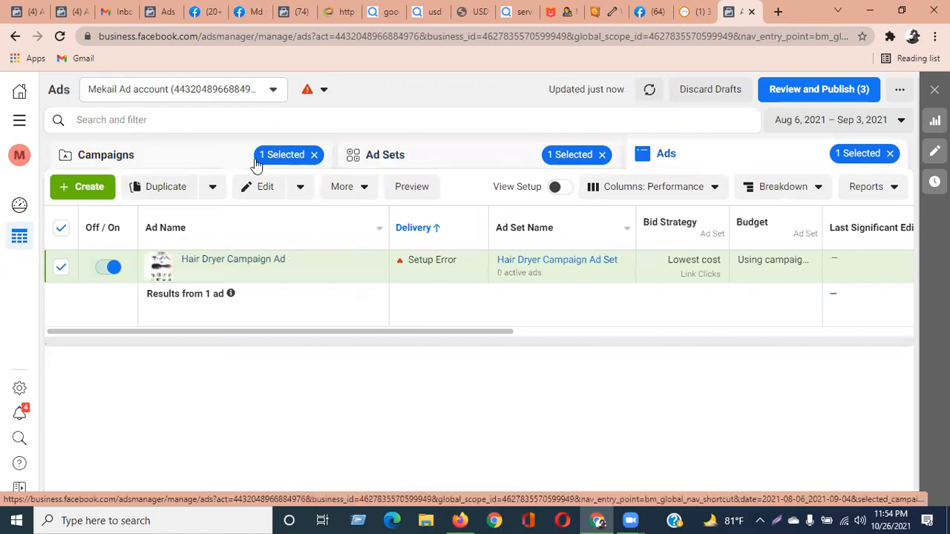
pyautogui.click(196, 154)
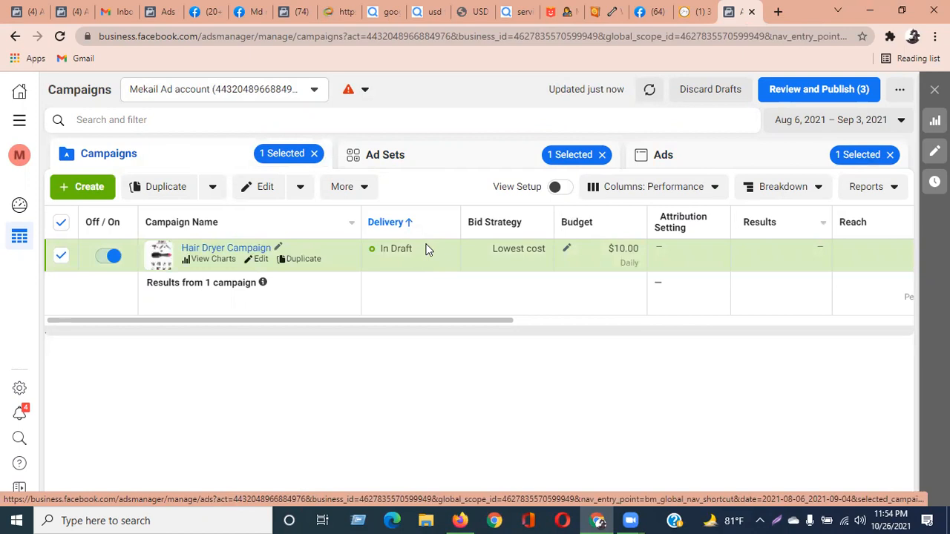
# Refresh the campaign table and look over its Results, Reach, Impressions, Cost per Result and Amount Spent columns.
pyautogui.click(650, 96)
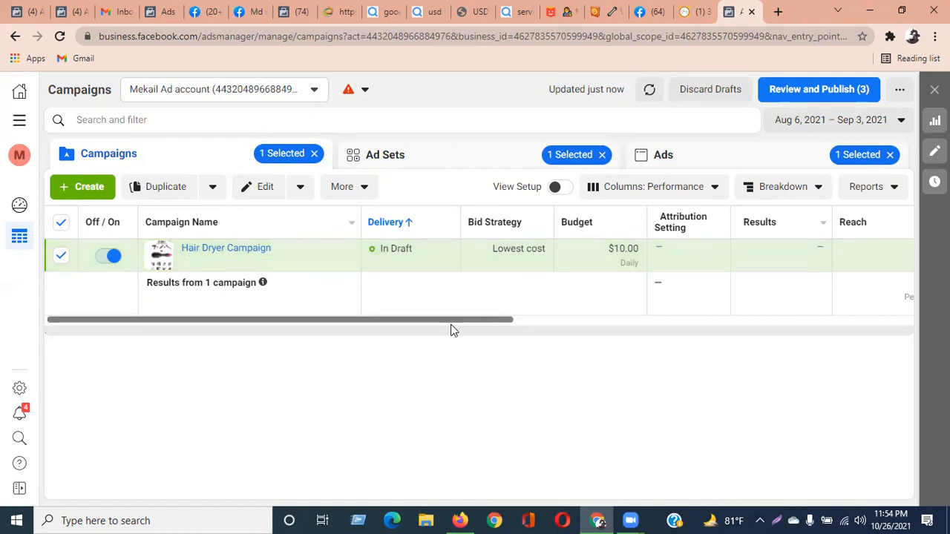
pyautogui.moveTo(462, 323); pyautogui.dragTo(576, 288)
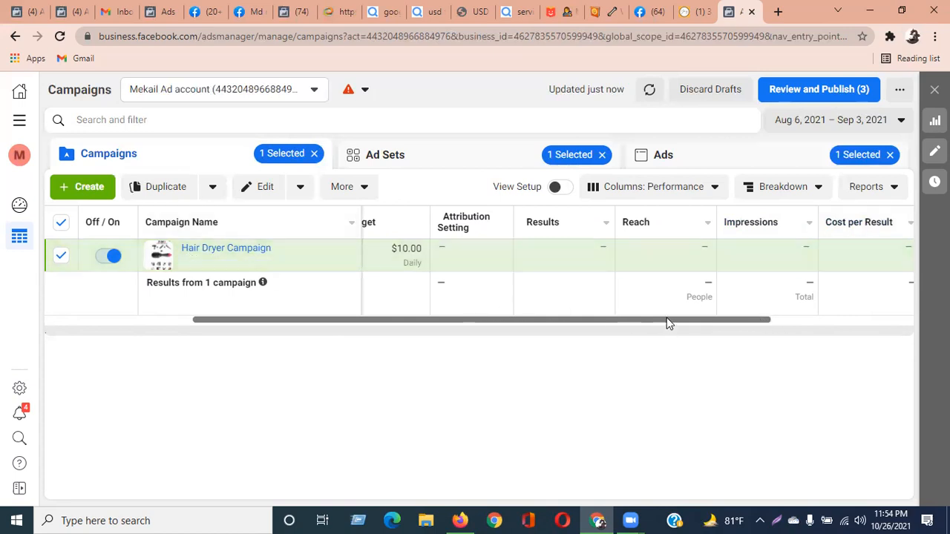
pyautogui.moveTo(666, 322); pyautogui.dragTo(762, 326)
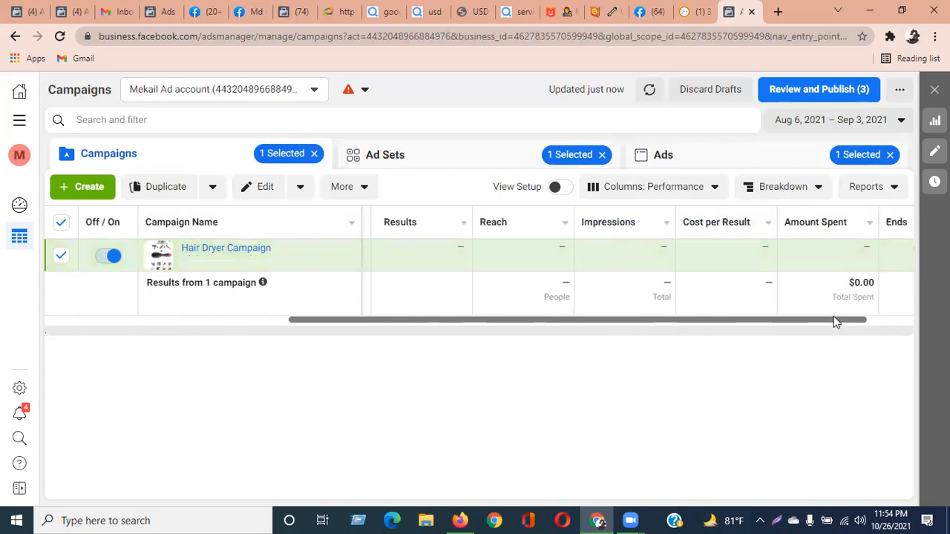
pyautogui.moveTo(846, 321); pyautogui.dragTo(401, 334)
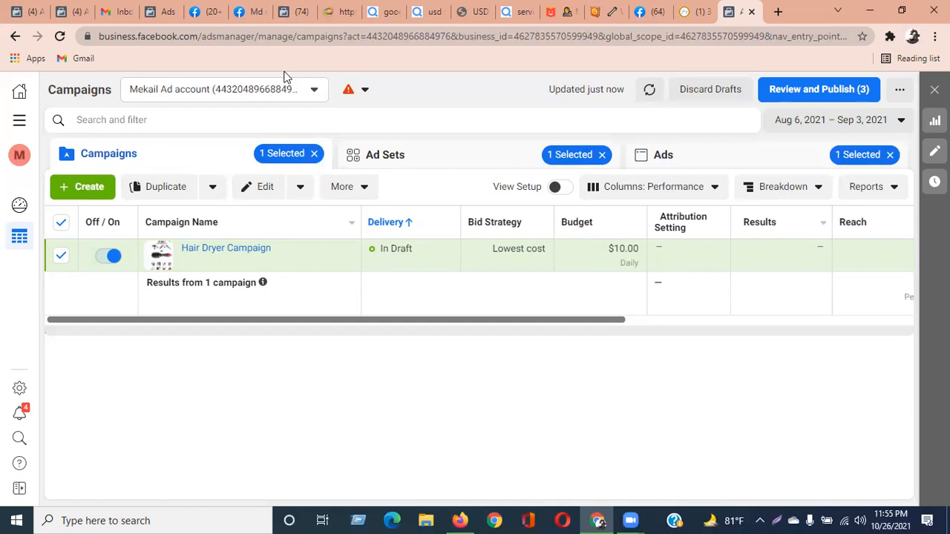
pyautogui.click(90, 188)
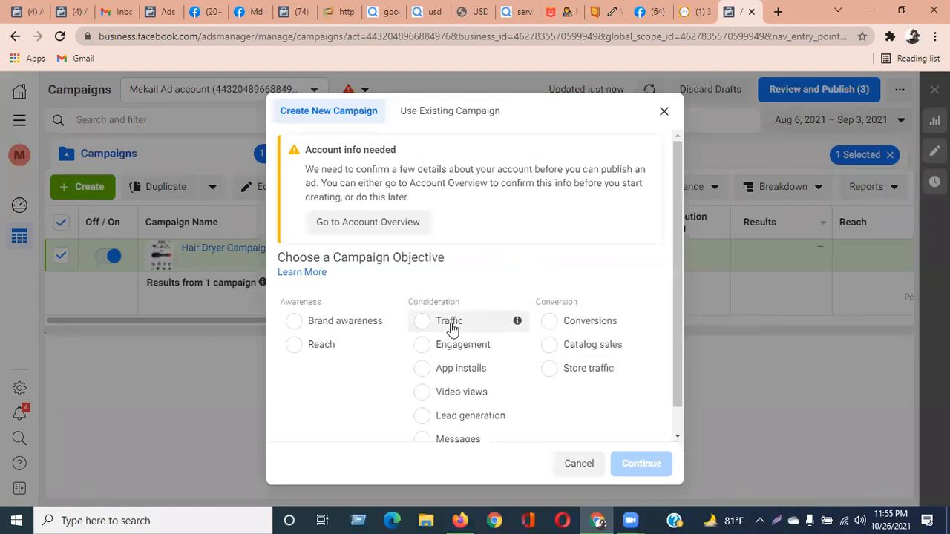
pyautogui.click(422, 322)
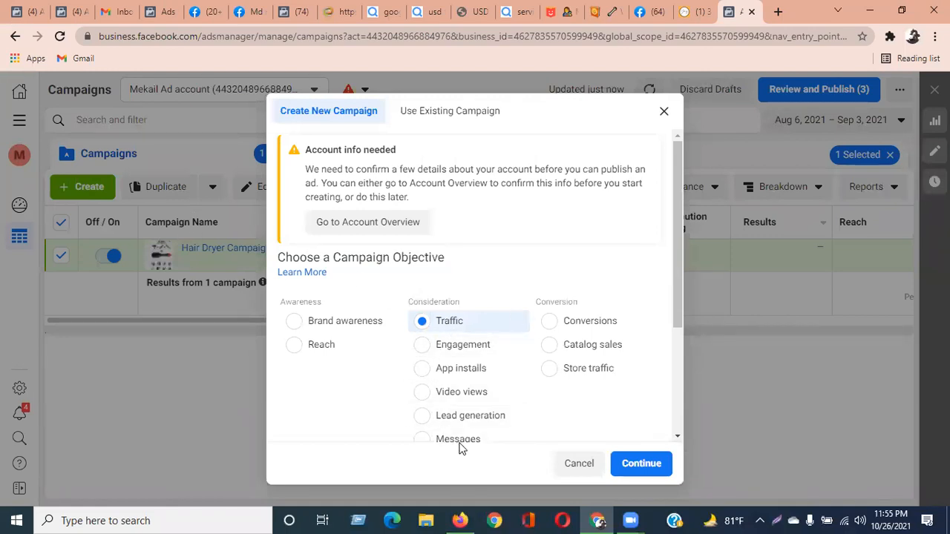
pyautogui.scroll(-2, 529, 382)
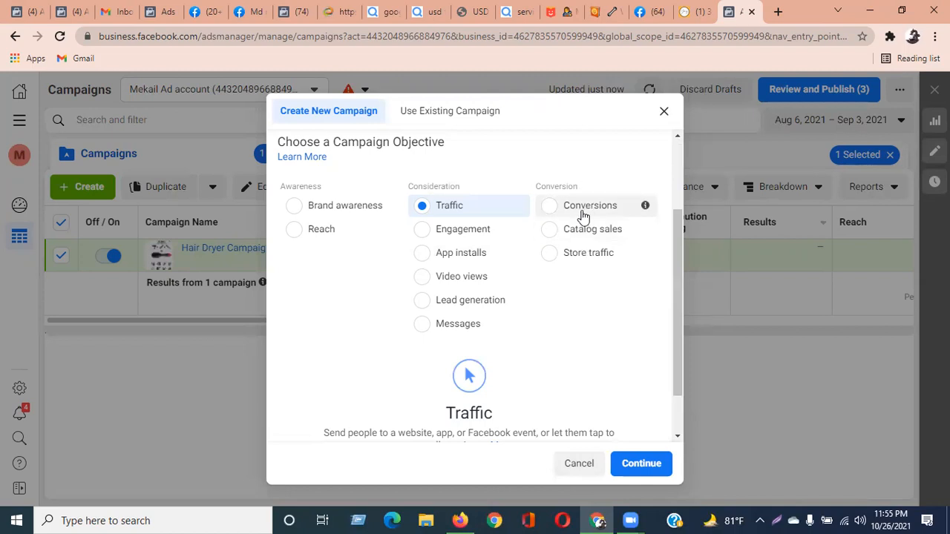
pyautogui.click(662, 113)
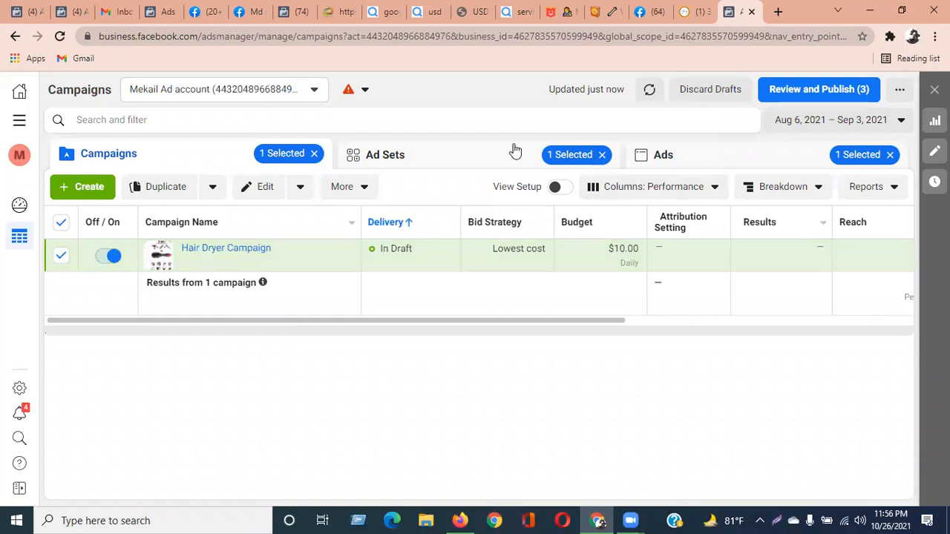
# Open the Hair Dryer Campaign for editing and turn on its A/B test.
pyautogui.click(256, 269)
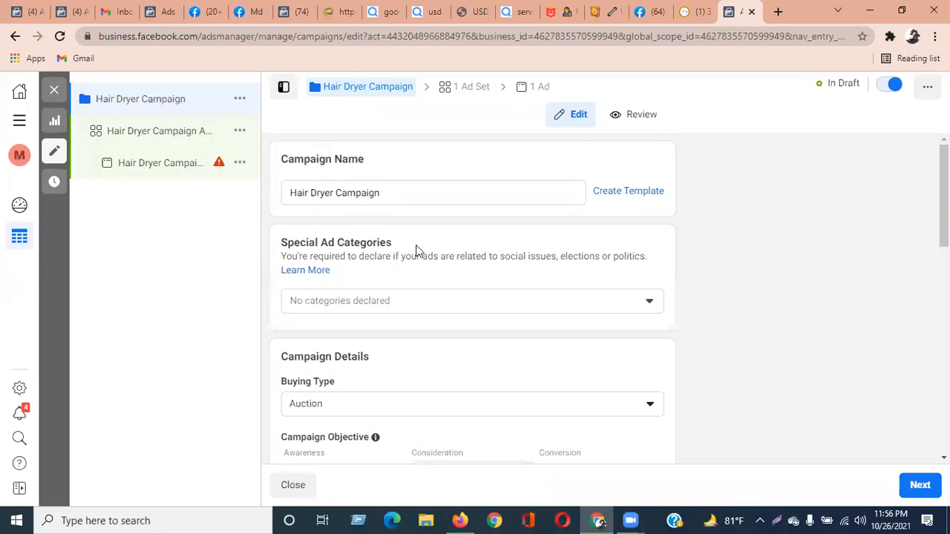
pyautogui.scroll(-4, 416, 250)
pyautogui.scroll(3, 353, 215)
pyautogui.scroll(-7, 352, 215)
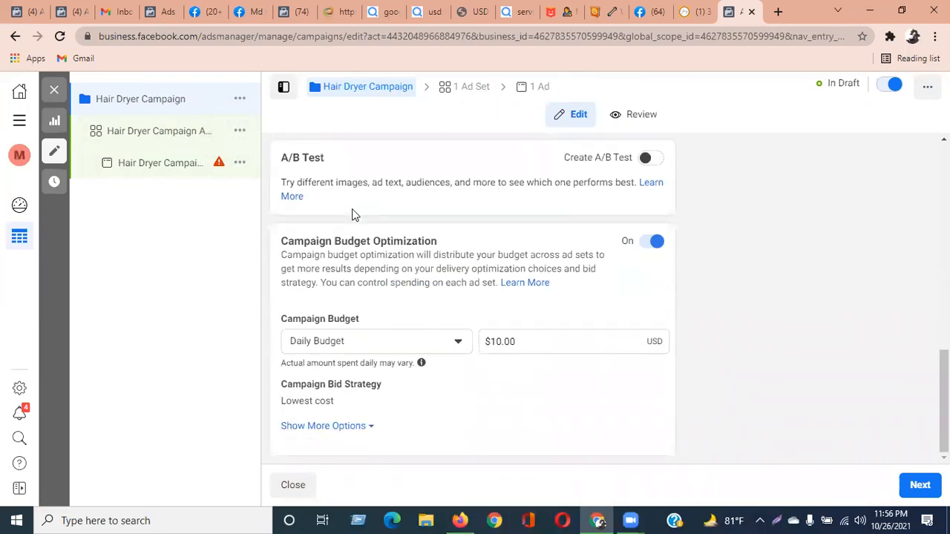
pyautogui.scroll(3, 352, 214)
pyautogui.click(651, 391)
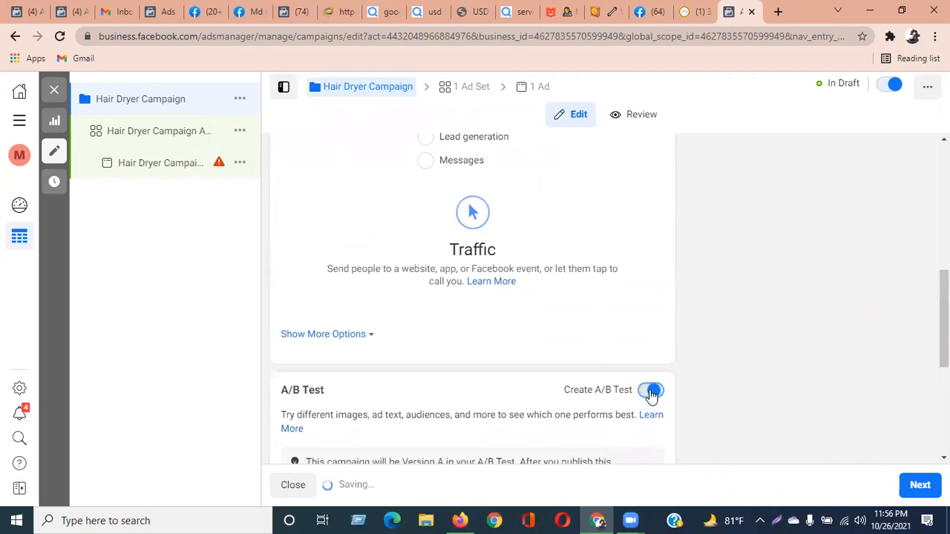
# Advance through the ad set to the Hair Dryer Campaign Ad, try to publish it, and dismiss the payment information request.
pyautogui.click(917, 487)
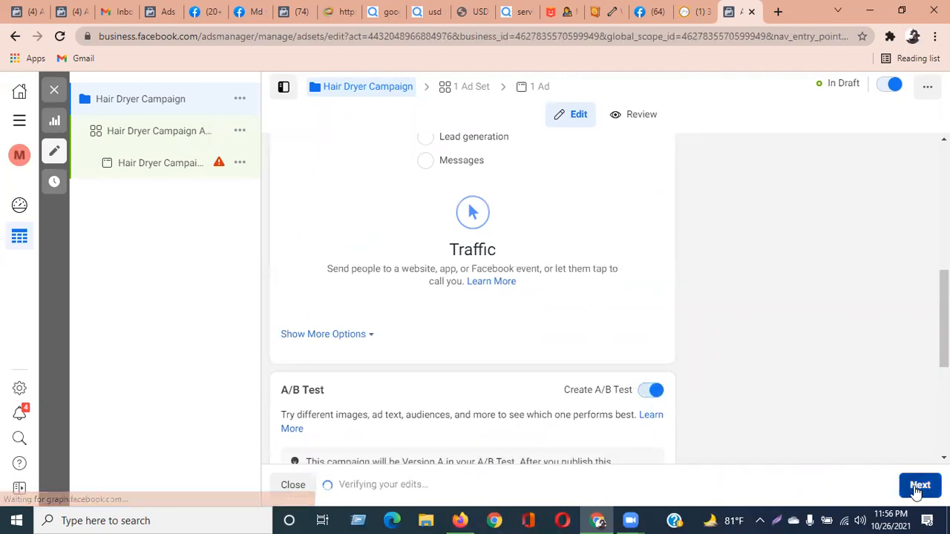
pyautogui.click(920, 488)
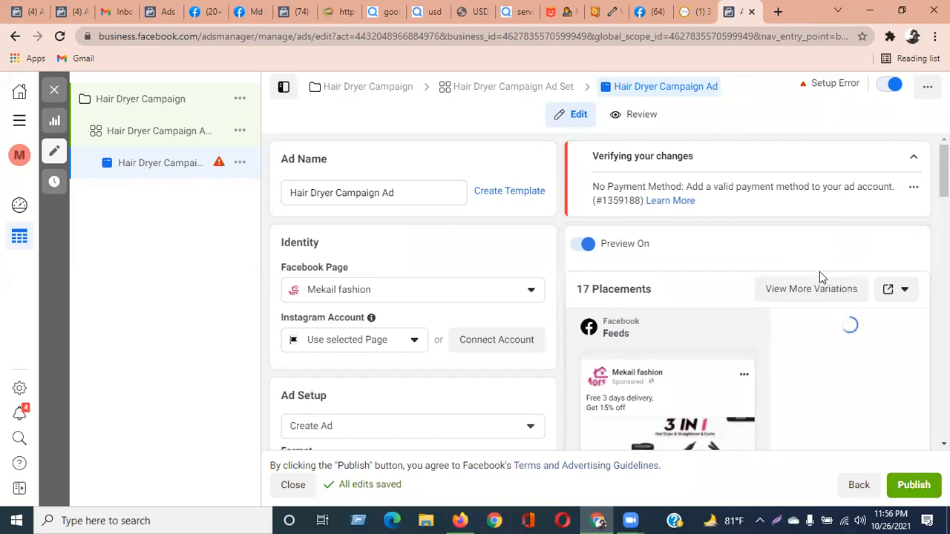
pyautogui.click(906, 486)
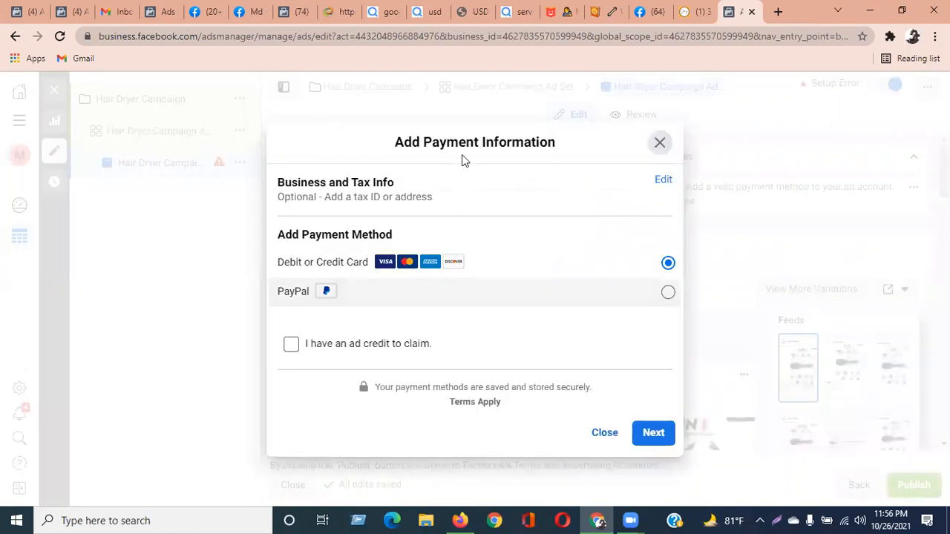
pyautogui.click(659, 142)
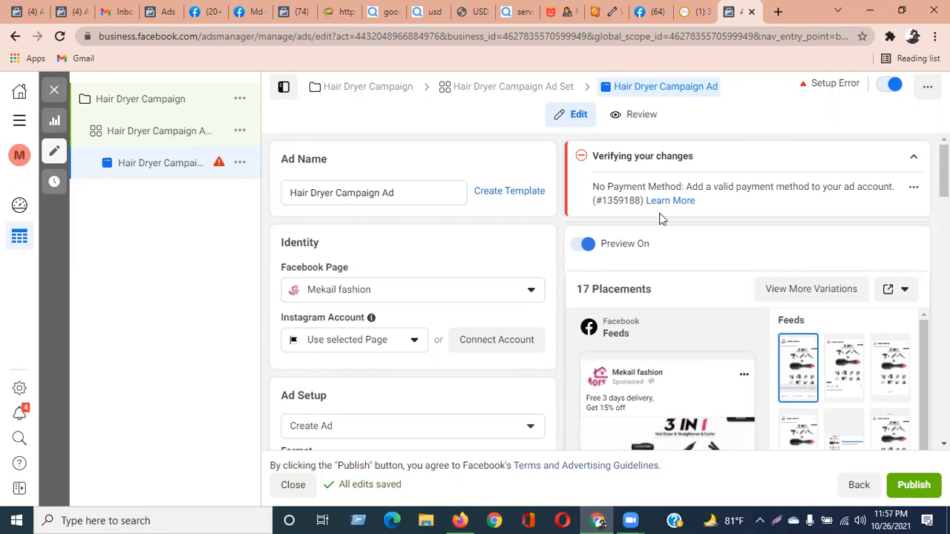
# Return to the Hair Dryer Campaign's settings, turn off its A/B test and check the campaign budget section.
pyautogui.click(173, 99)
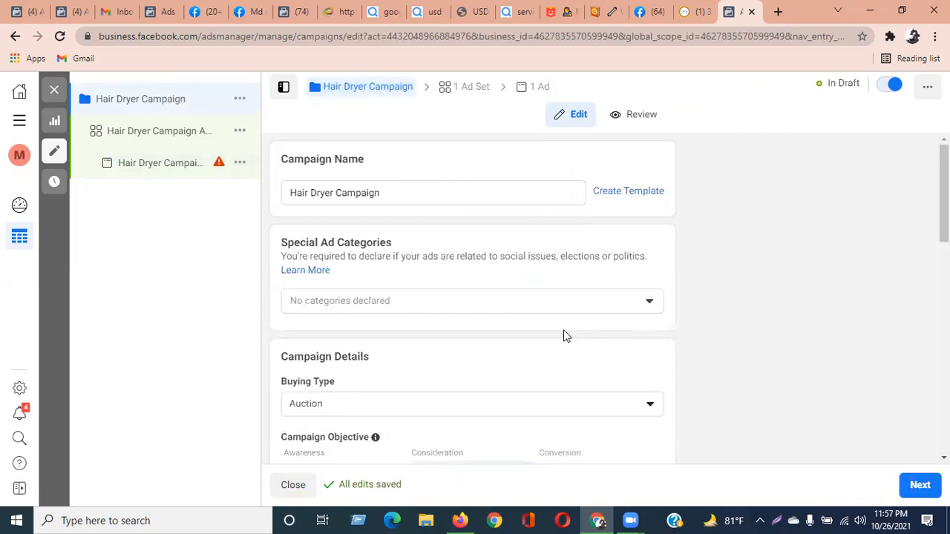
pyautogui.scroll(-6, 563, 330)
pyautogui.scroll(-3, 563, 329)
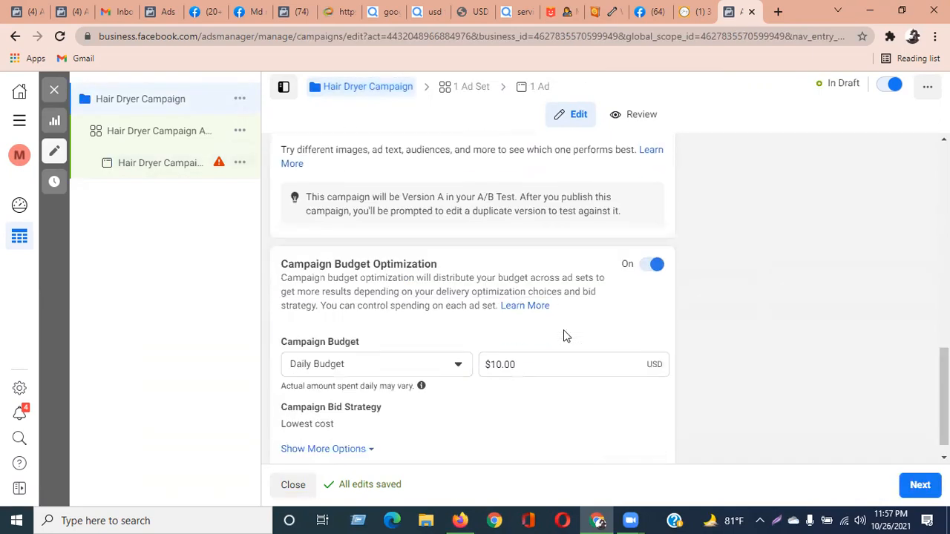
pyautogui.scroll(3, 575, 267)
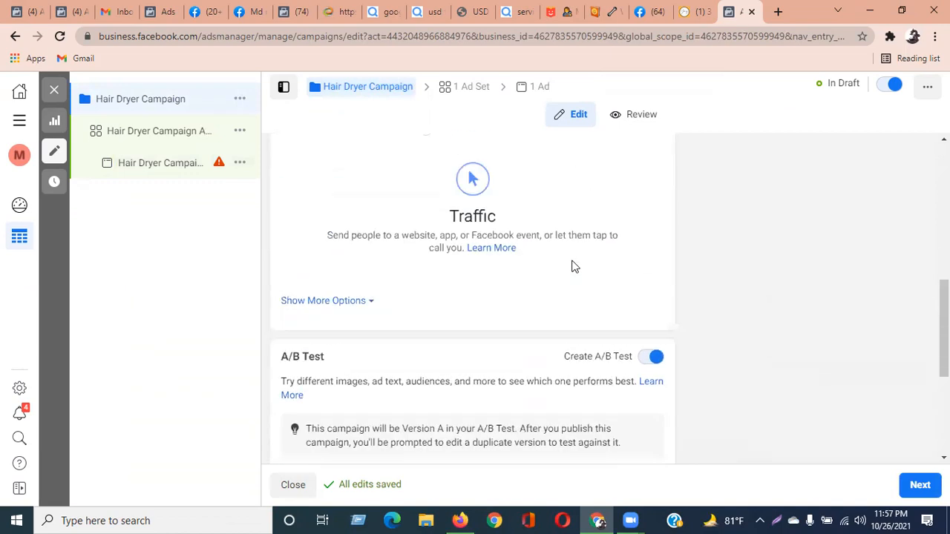
pyautogui.click(649, 357)
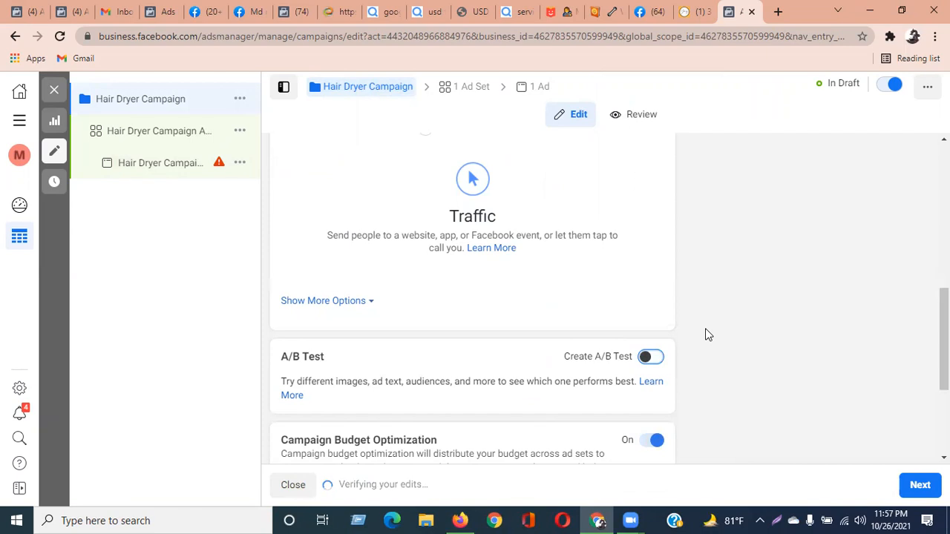
pyautogui.scroll(-2, 708, 335)
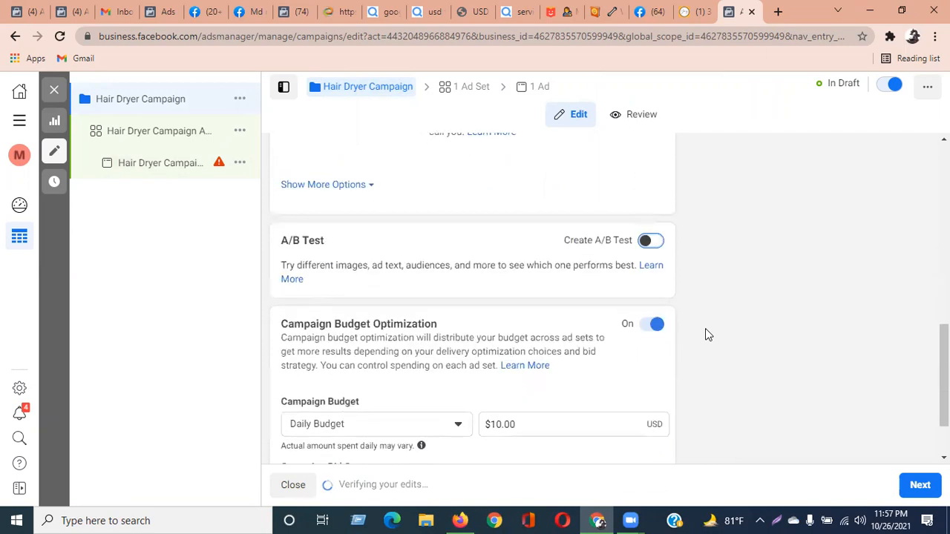
pyautogui.scroll(-1, 707, 335)
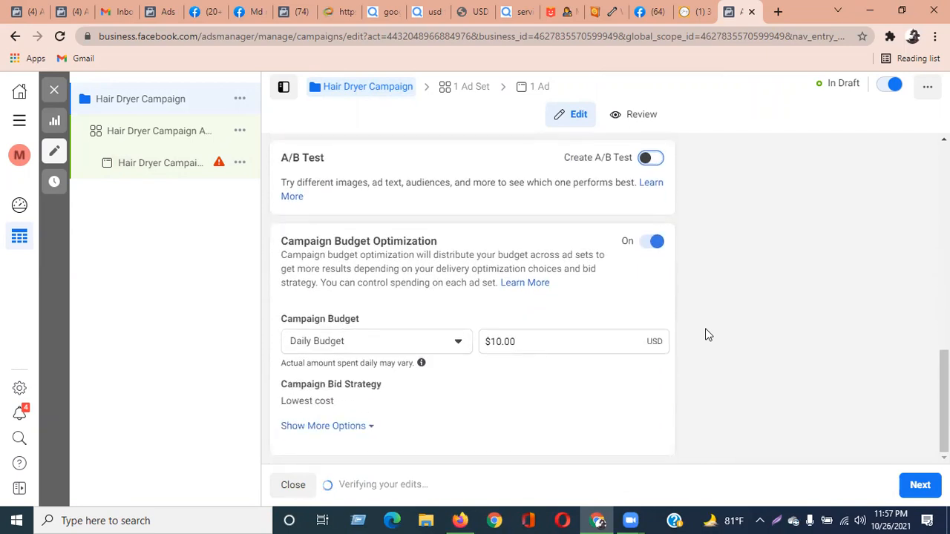